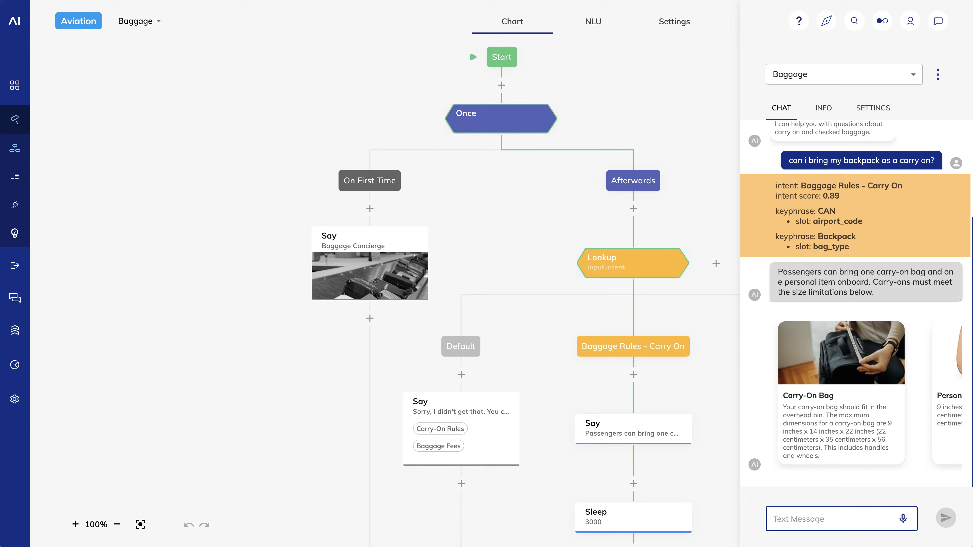
Step: Examine the recognised intent and intent score for the backpack question in the chat
left_click(851, 194)
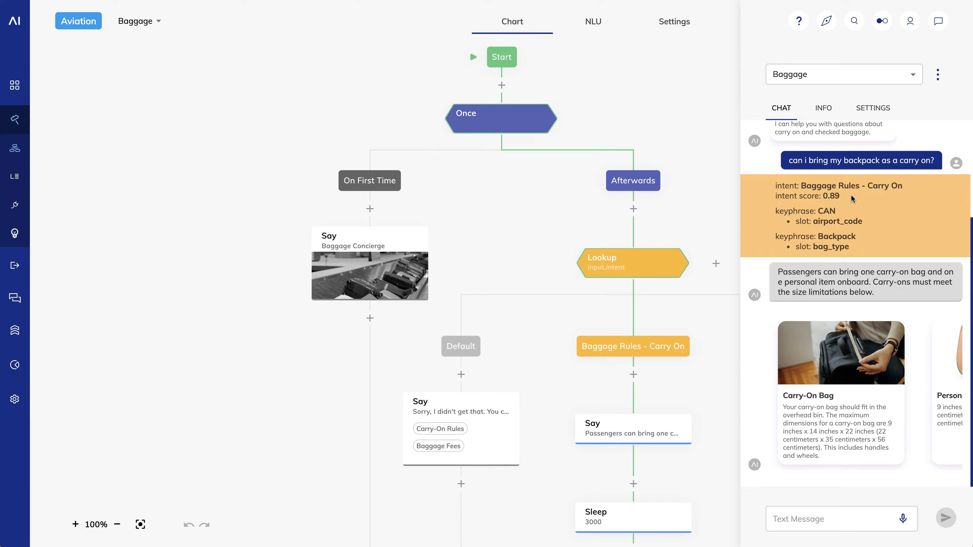
left_click_drag(851, 195, 775, 188)
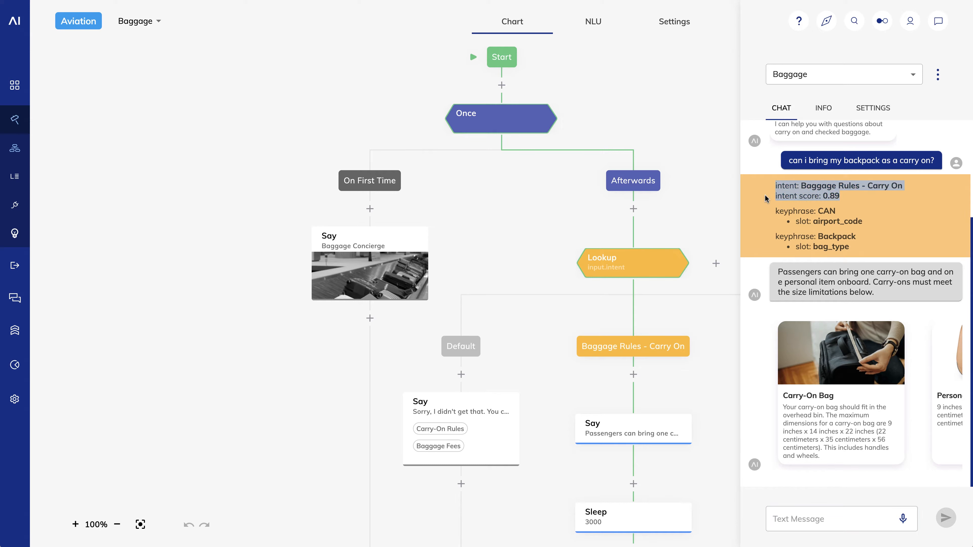
left_click(765, 194)
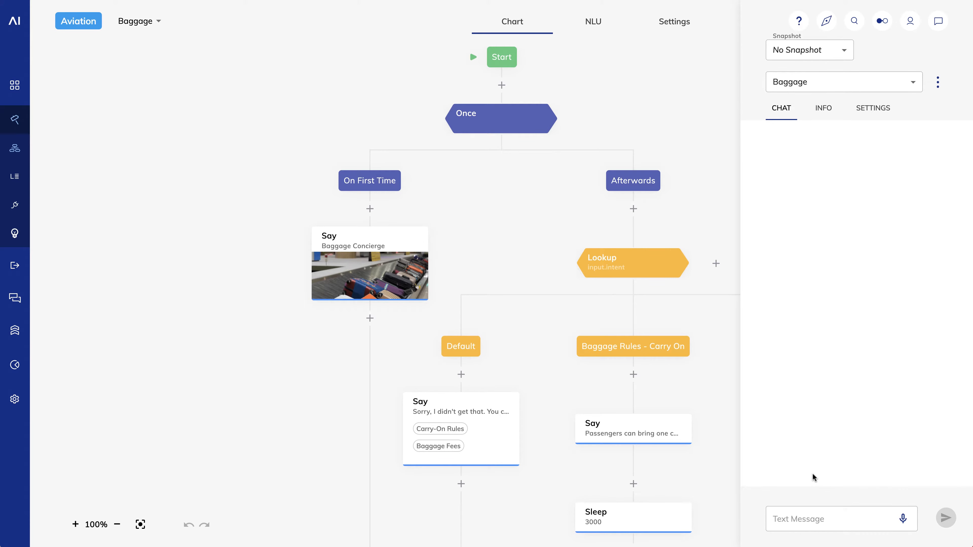
Step: Review the available snapshots and flows for the test chat, keeping No Snapshot and the Baggage flow
left_click(844, 53)
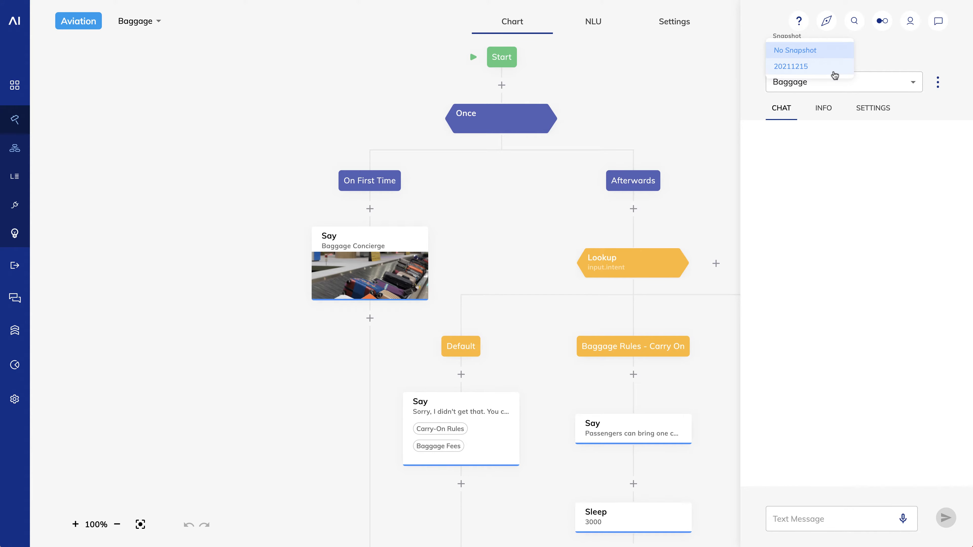
left_click(924, 106)
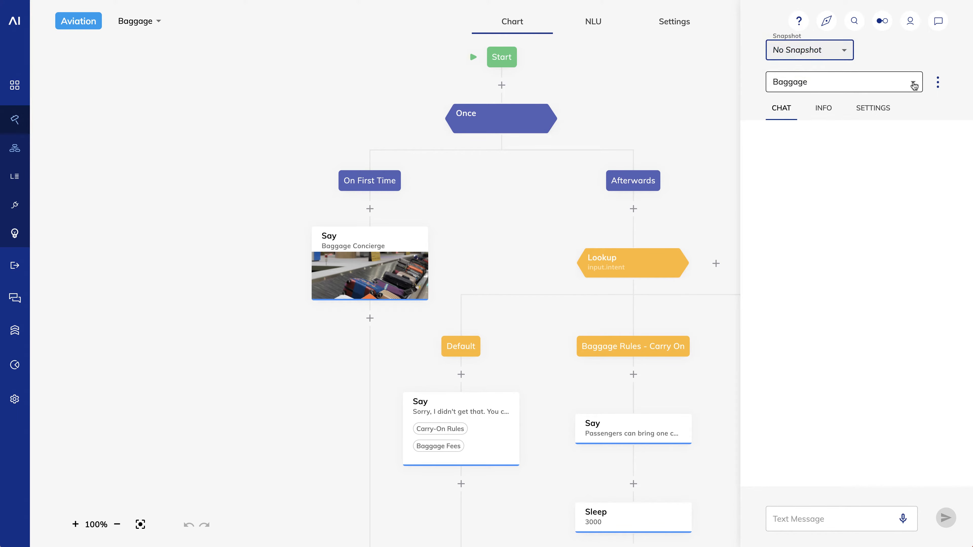
left_click(913, 81)
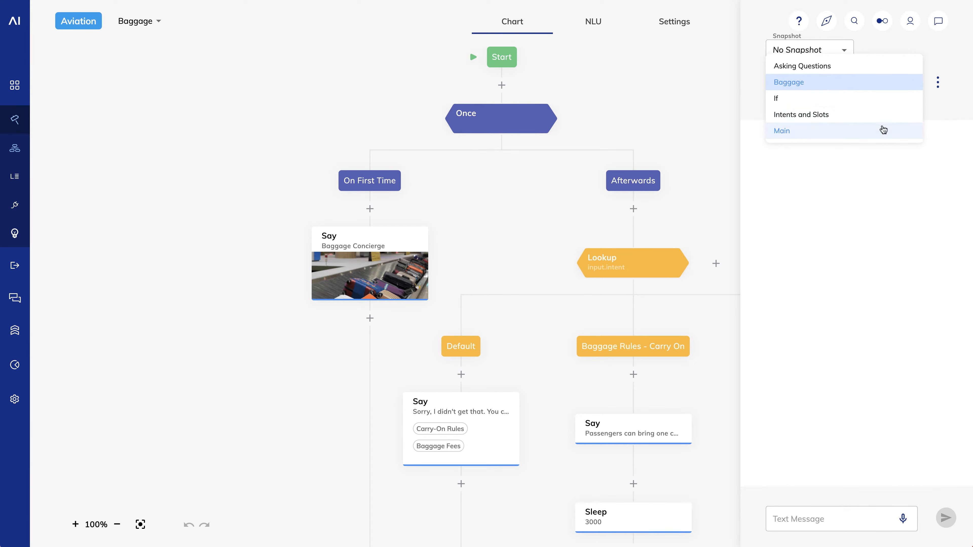
left_click(877, 86)
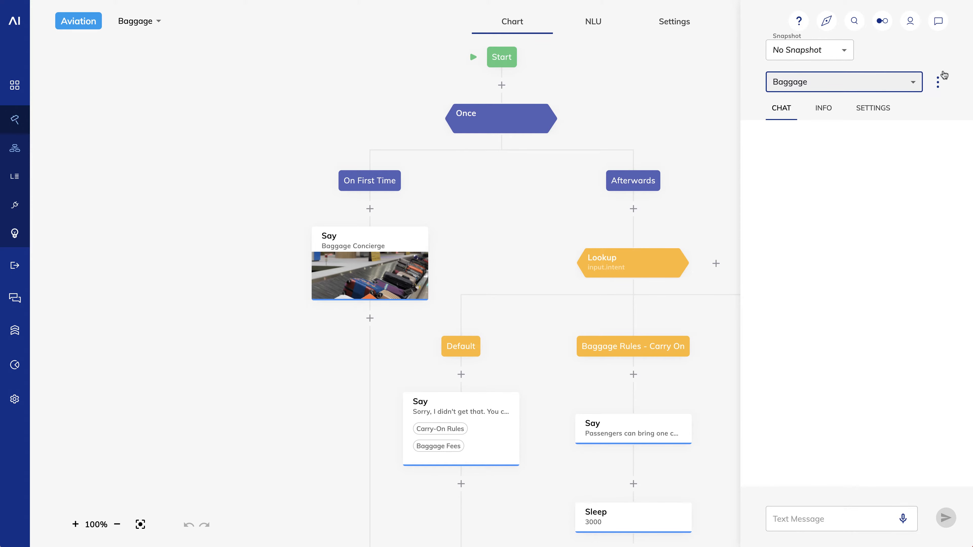
Step: Review the additional chat actions for clearing the chat and creating a playbook
left_click(938, 82)
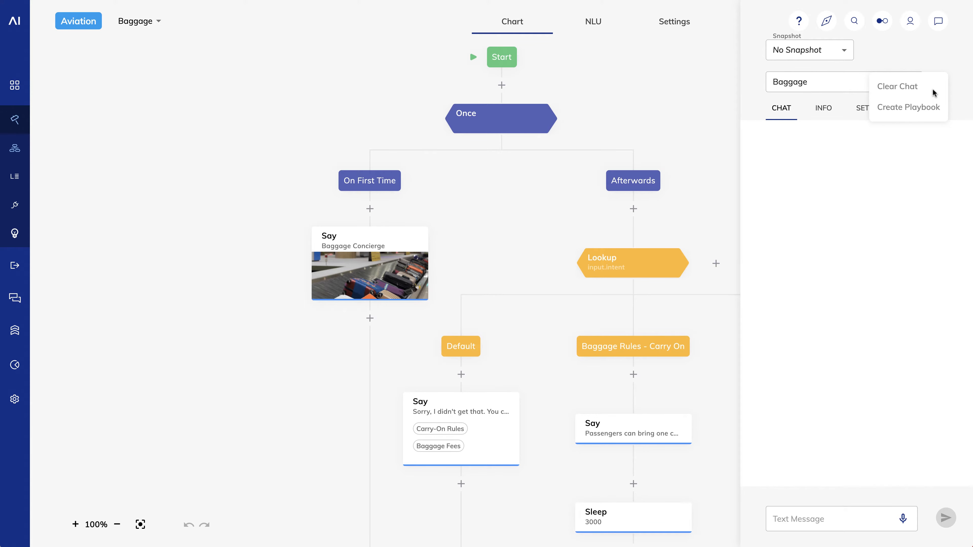
left_click(898, 107)
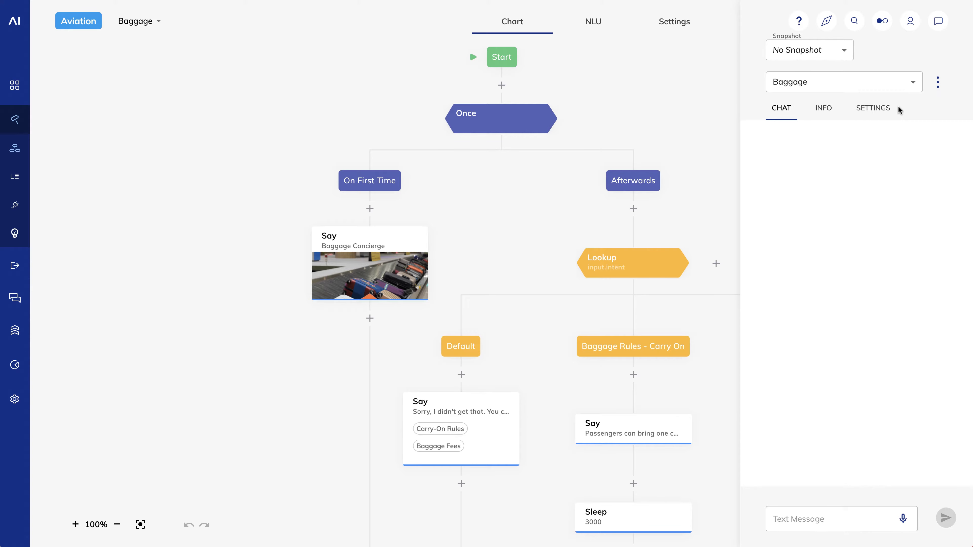
left_click(937, 83)
left_click(892, 155)
Step: Review the chat's output channel, playbook and input mode settings, and open the Input data in the info view
left_click(882, 114)
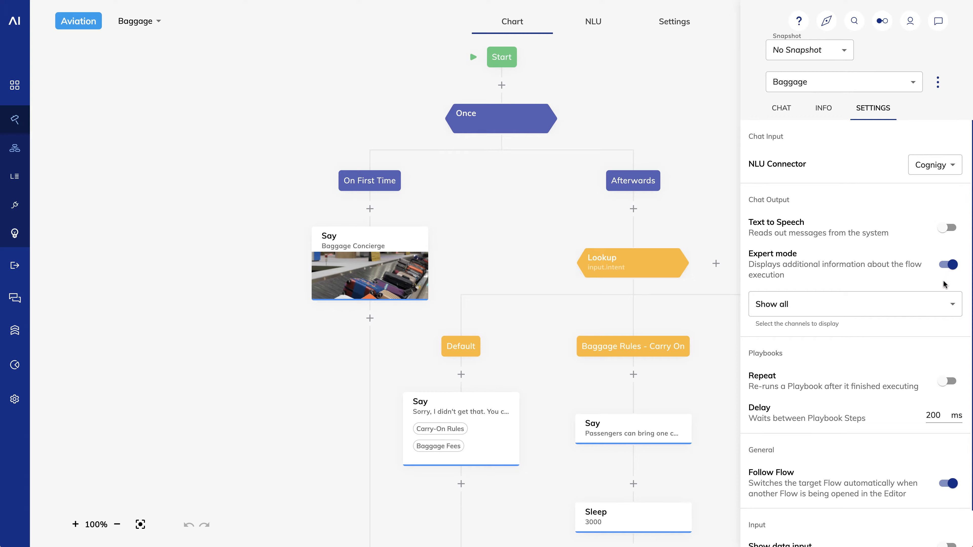
left_click(955, 307)
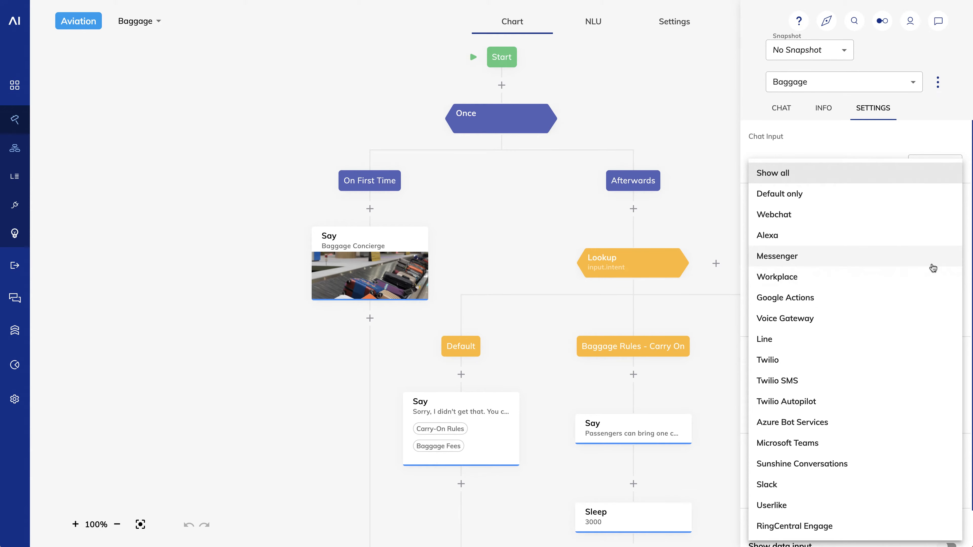
left_click(917, 175)
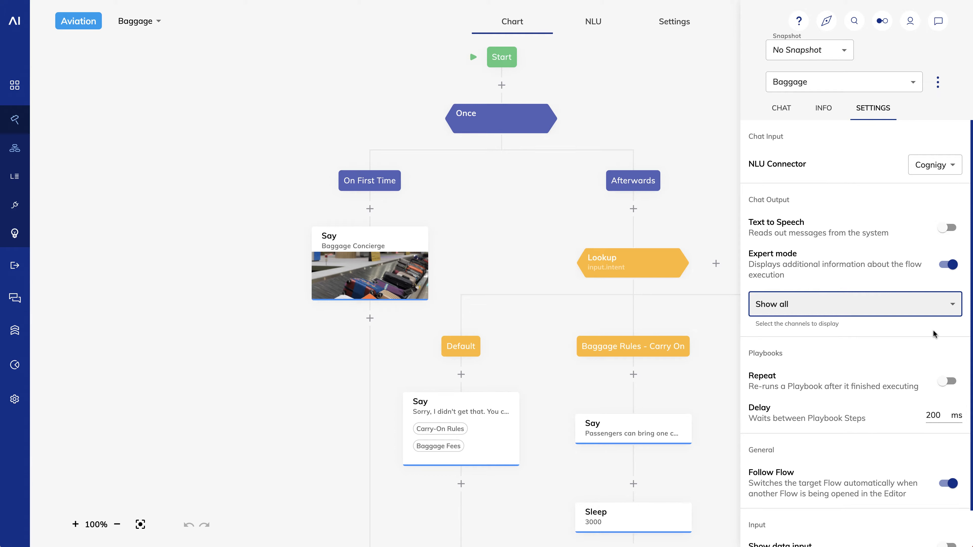
scroll(932, 329, "down", 2)
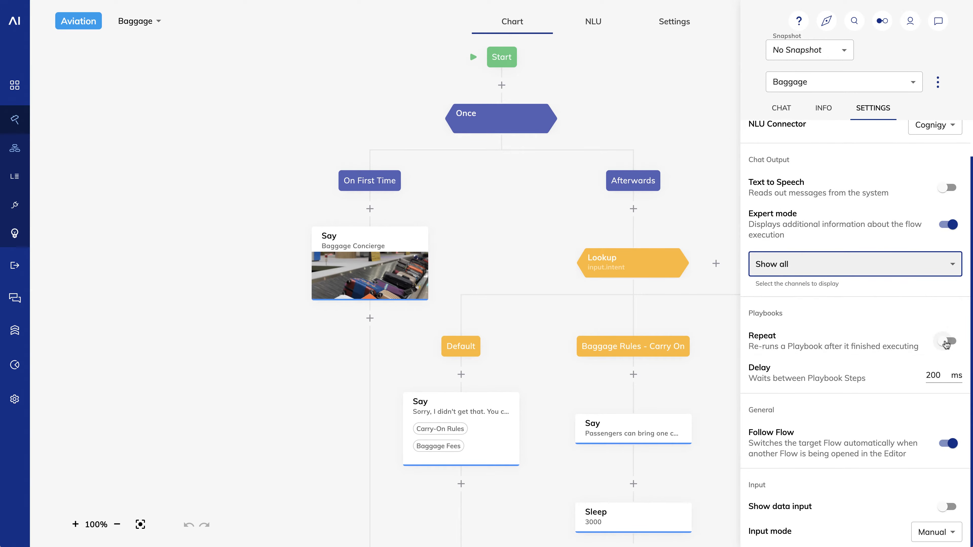
scroll(940, 368, "down", 1)
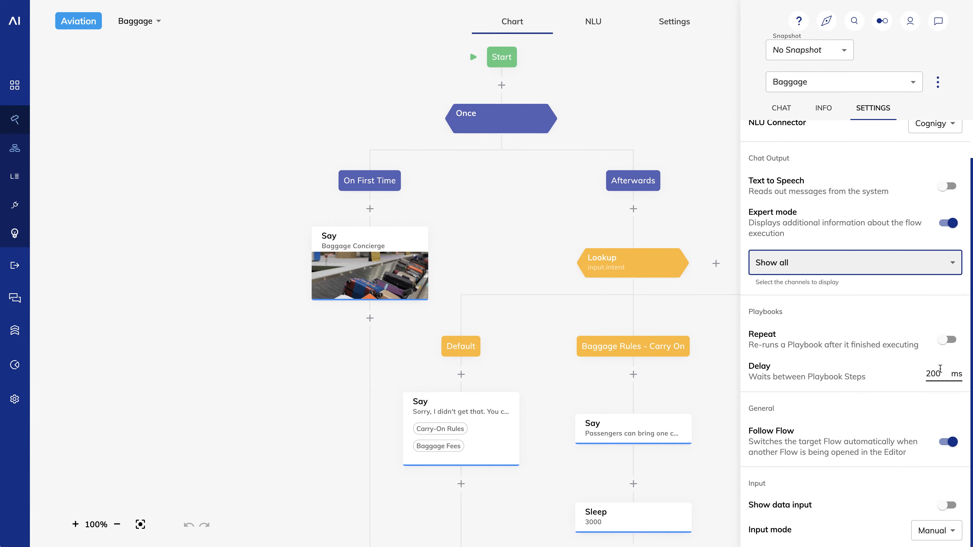
left_click(952, 533)
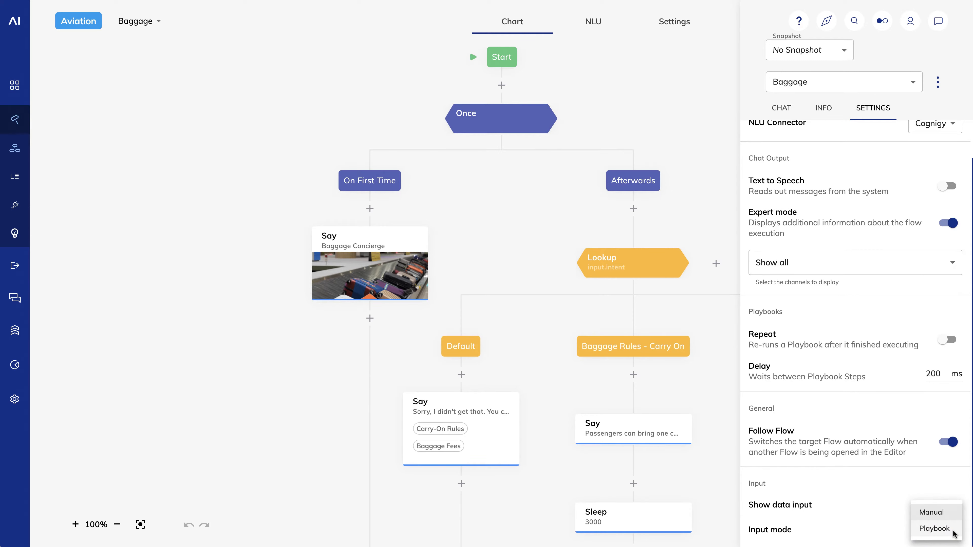
left_click(883, 540)
left_click(823, 108)
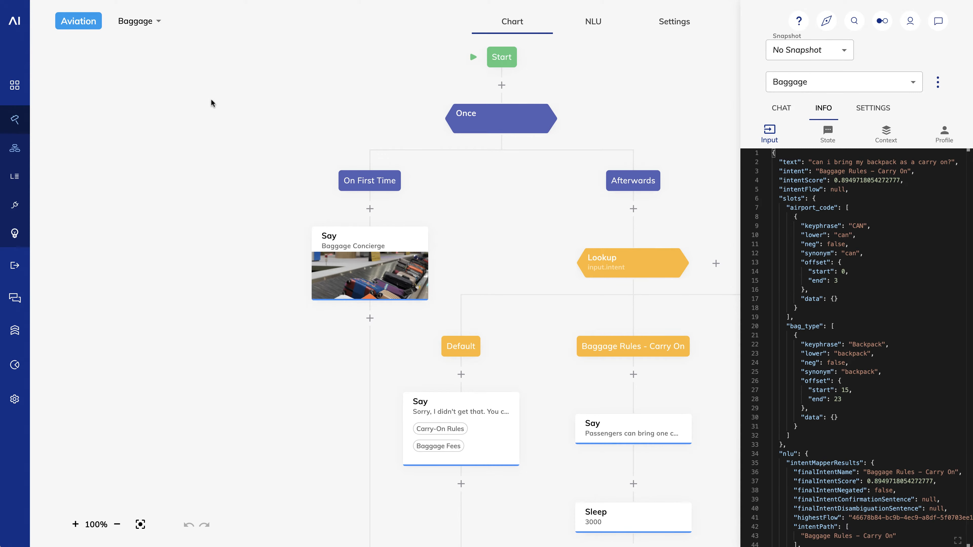
Step: Create a new flow named "Interaction Panel"
mouse_move(16, 124)
left_click(41, 148)
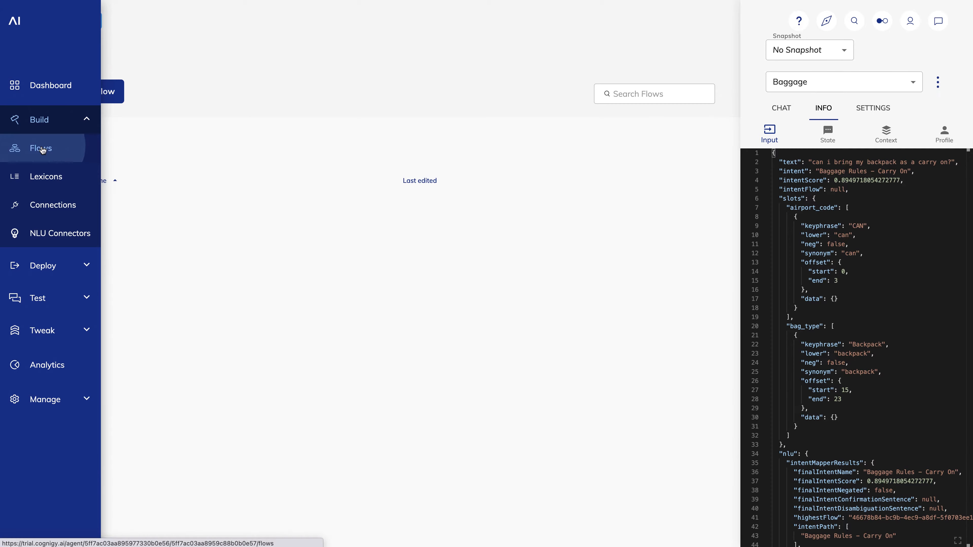
left_click(91, 96)
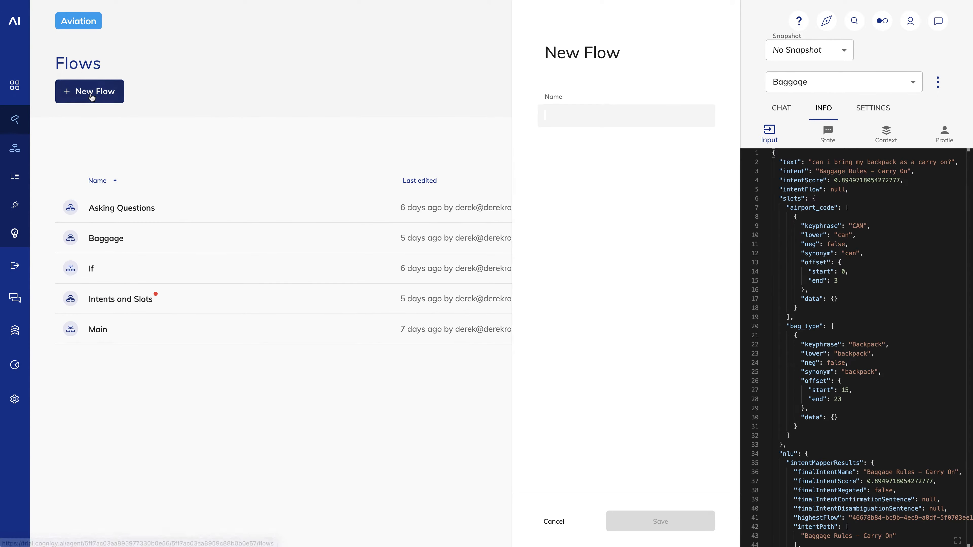
type("Interaction Panel")
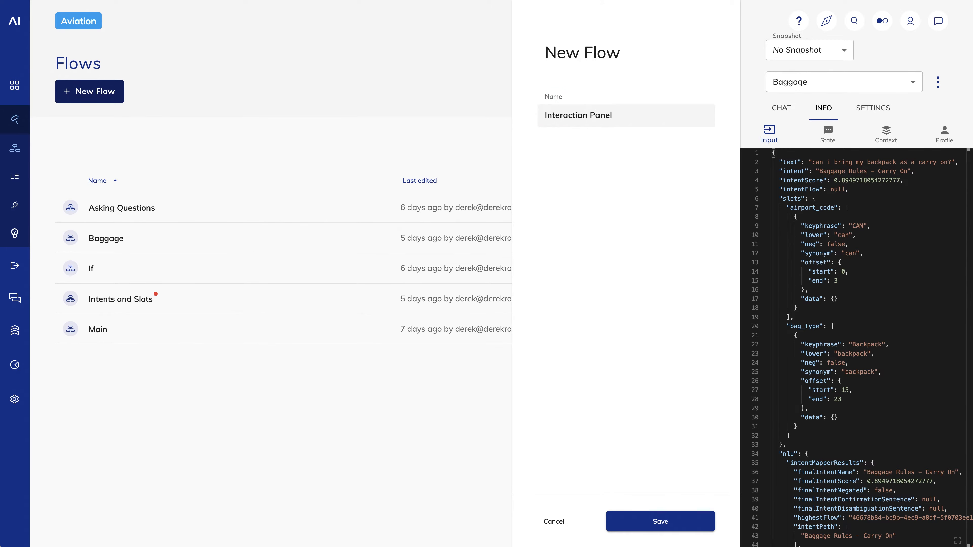
key("Return")
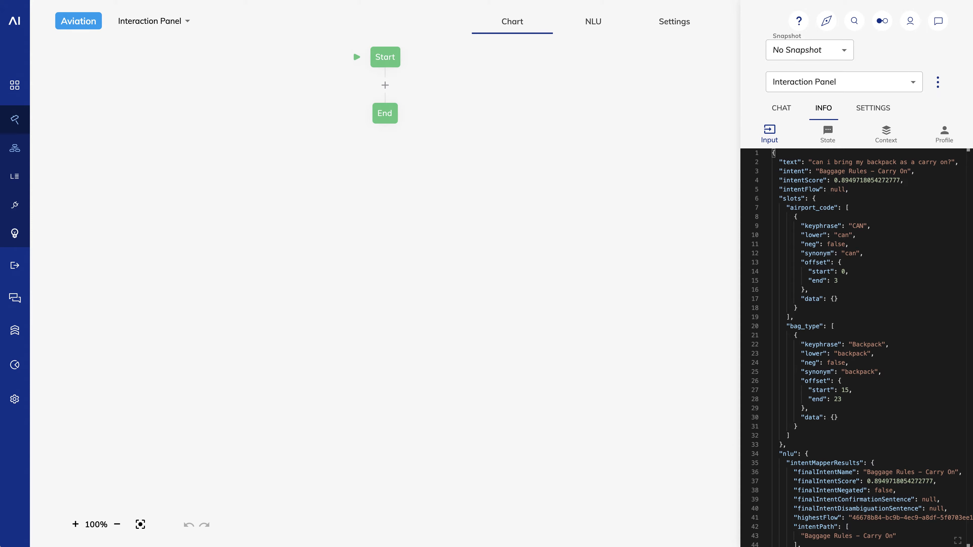
Step: Add a Question node after Start and set its text to "Did you enjoy your flight?"
left_click(385, 85)
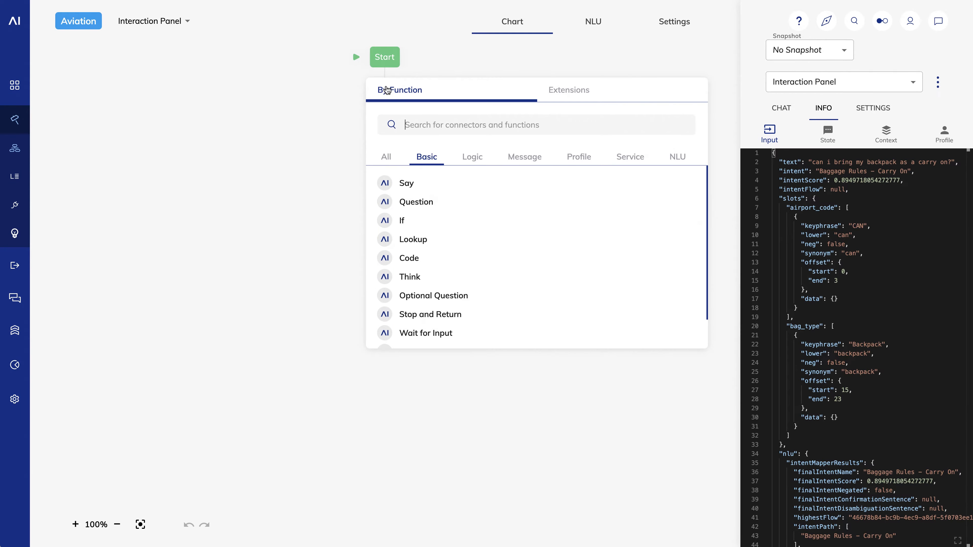
left_click(418, 207)
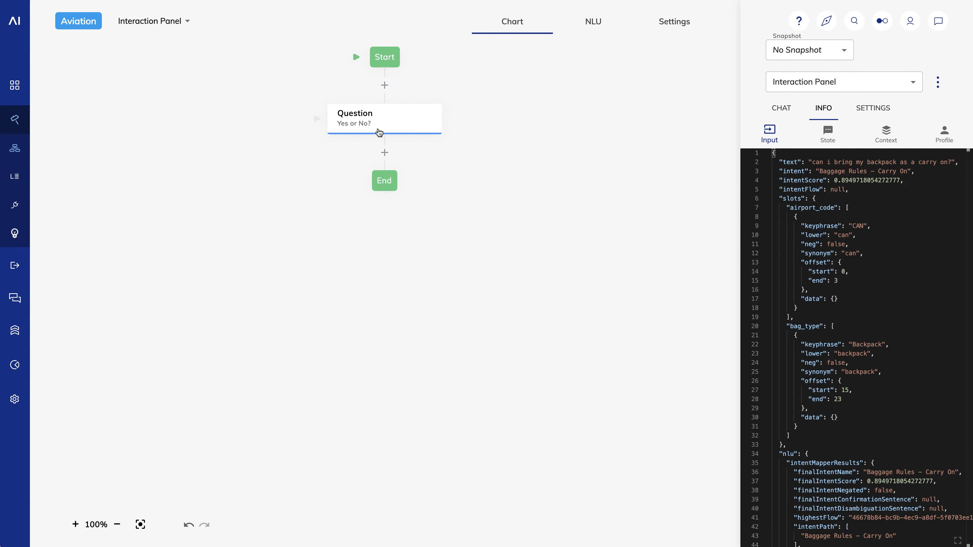
left_click(378, 130)
left_click_drag(597, 265, 528, 267)
type("Did you enj")
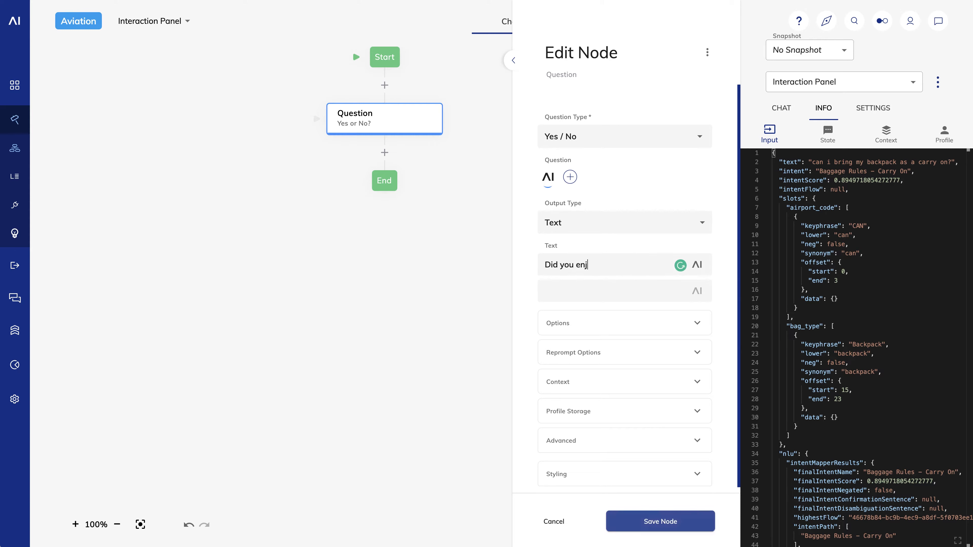
type("oy your flight?")
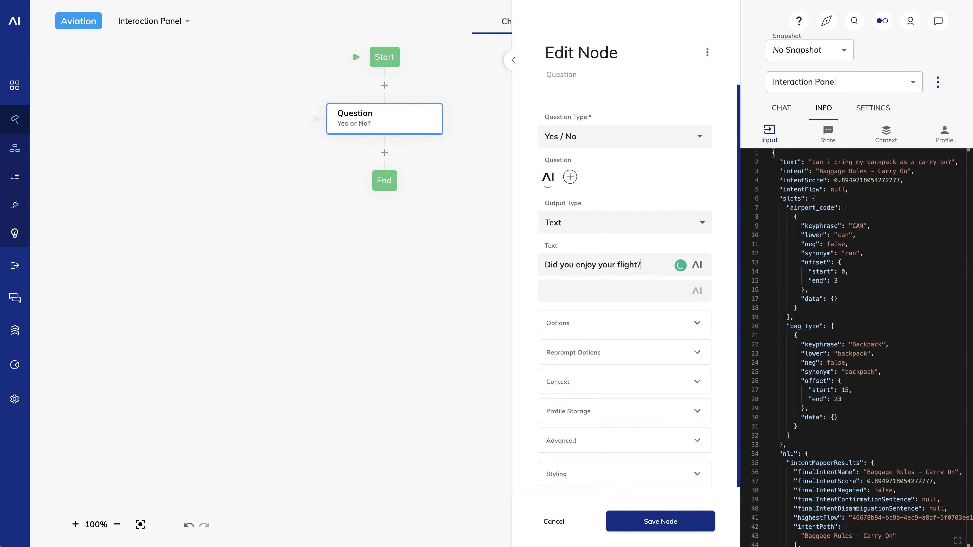
key("Return")
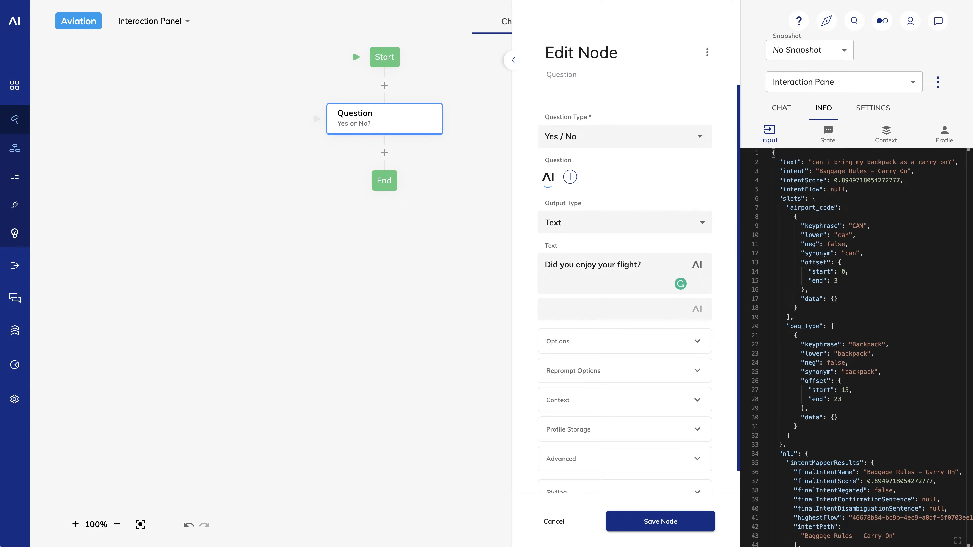
key("BackSpace")
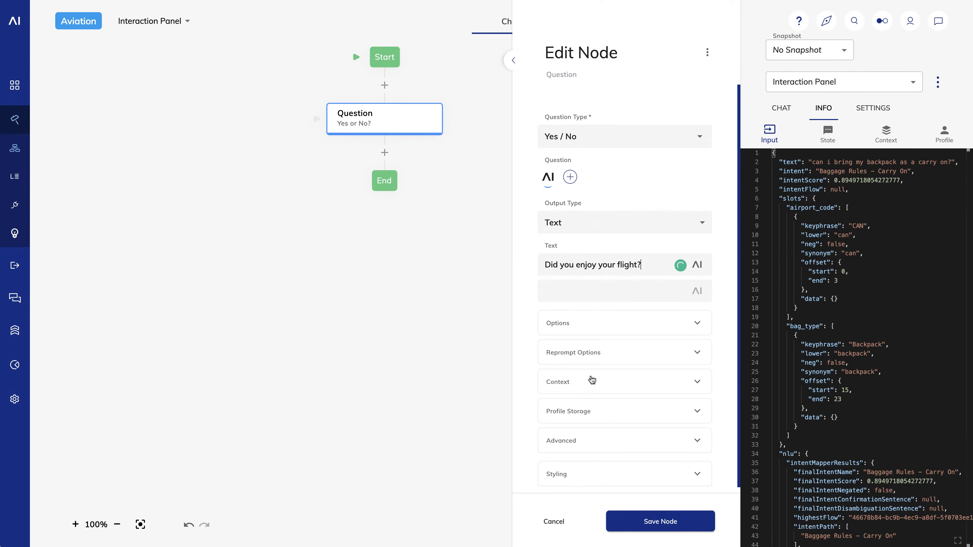
Step: Store the flight question's result in the context under the key "satisfied" and save the node
left_click(623, 384)
scroll(623, 384, "down", 1)
left_click(692, 364)
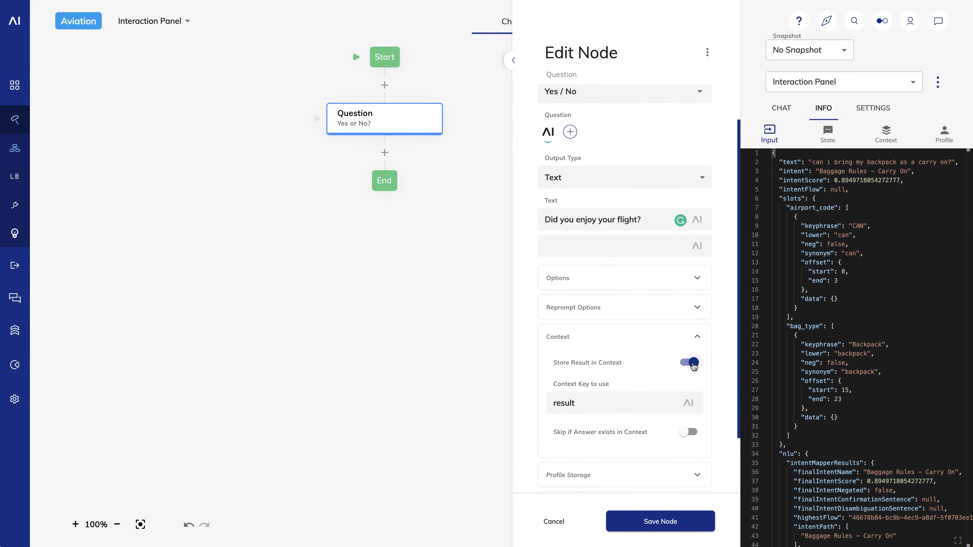
left_click(593, 403)
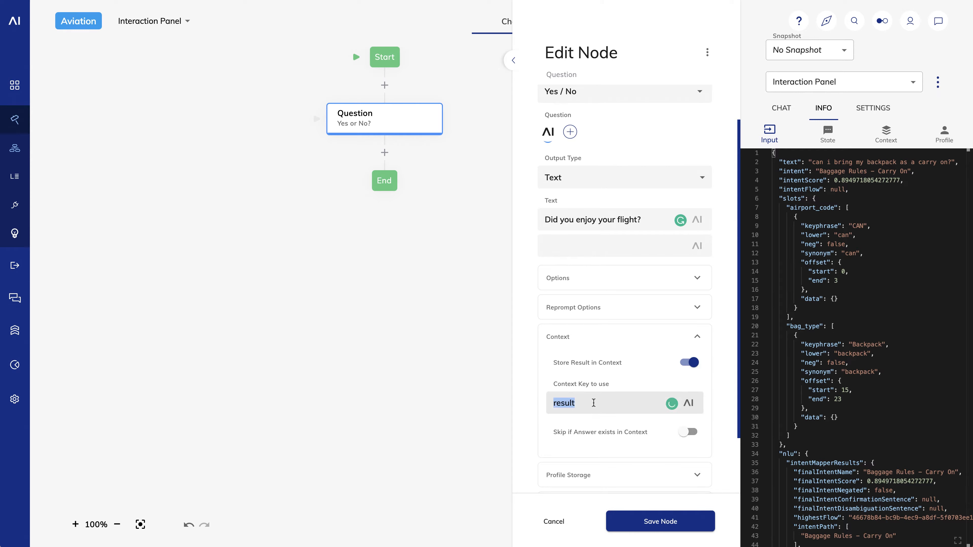
type("satisfied")
left_click(650, 524)
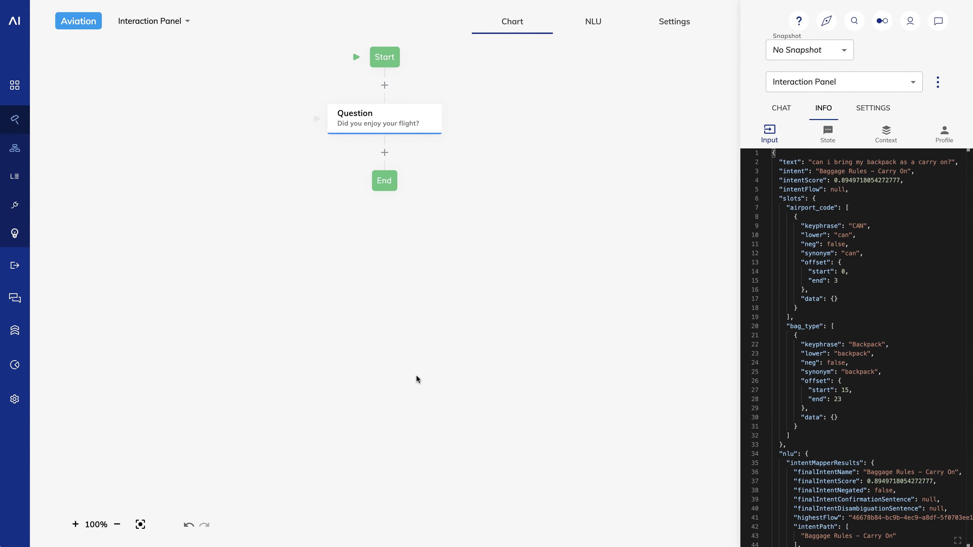
Step: Add a second Question node below the flight question and set its question type to Text
left_click(384, 153)
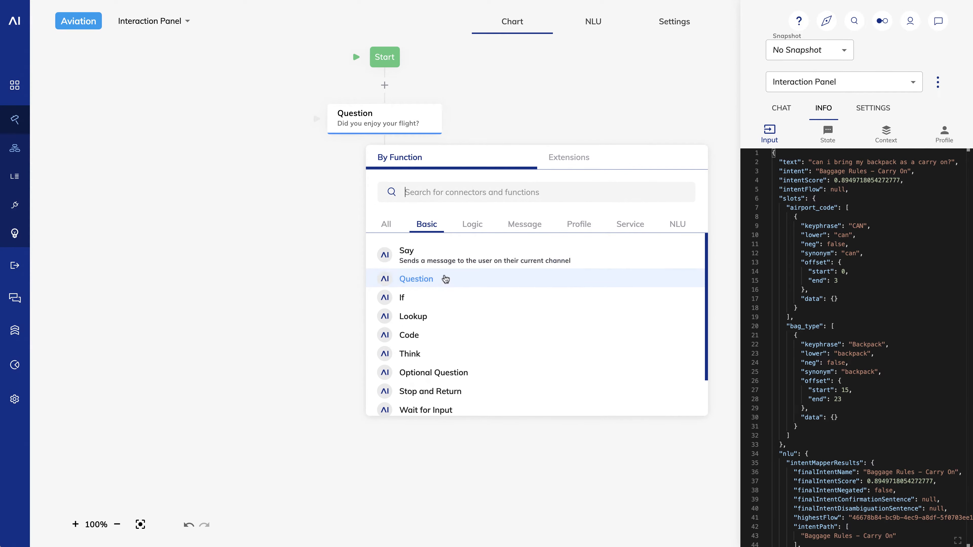
left_click(449, 284)
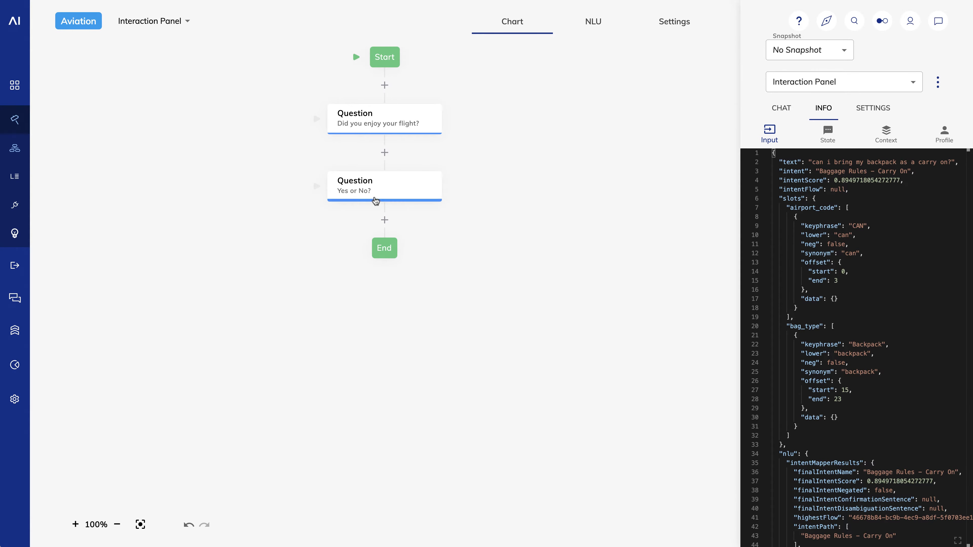
left_click(362, 183)
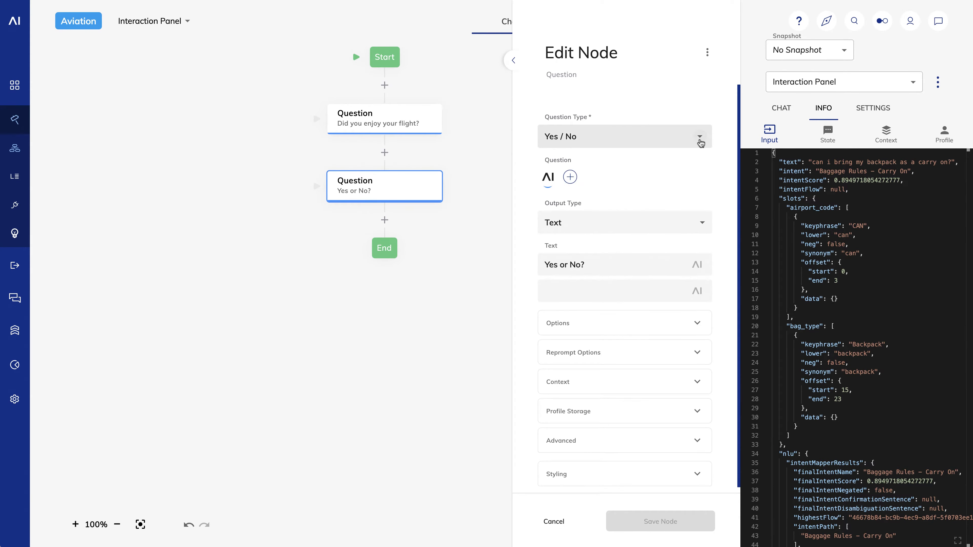
left_click(702, 142)
left_click(582, 164)
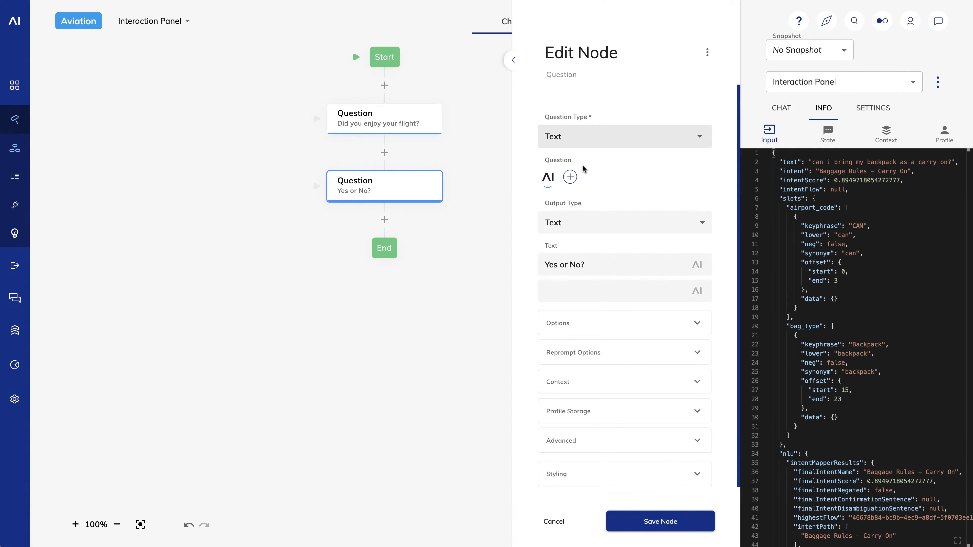
Step: Replace the second question's text with "What was your flight number?"
left_click_drag(609, 265, 536, 266)
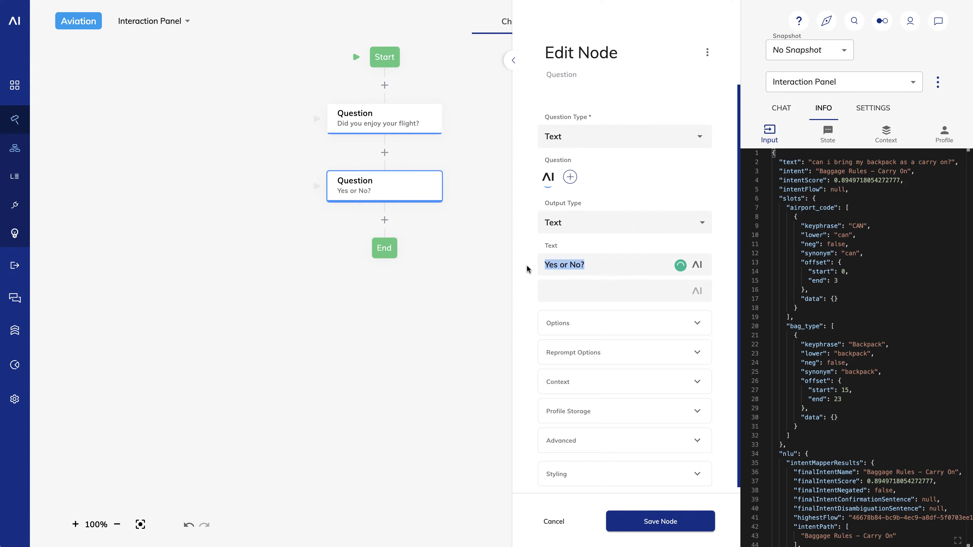
key("BackSpace")
type("Wh")
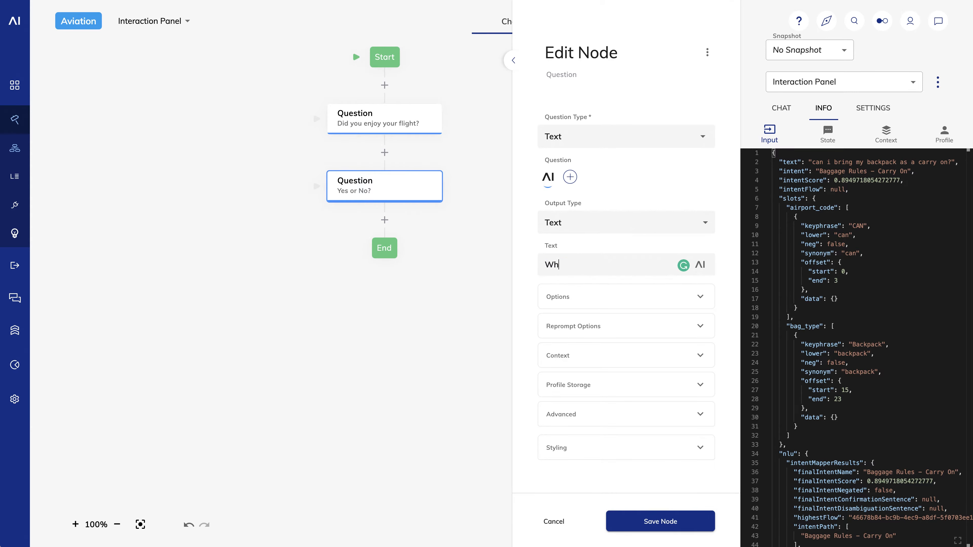
type("at was your flight n")
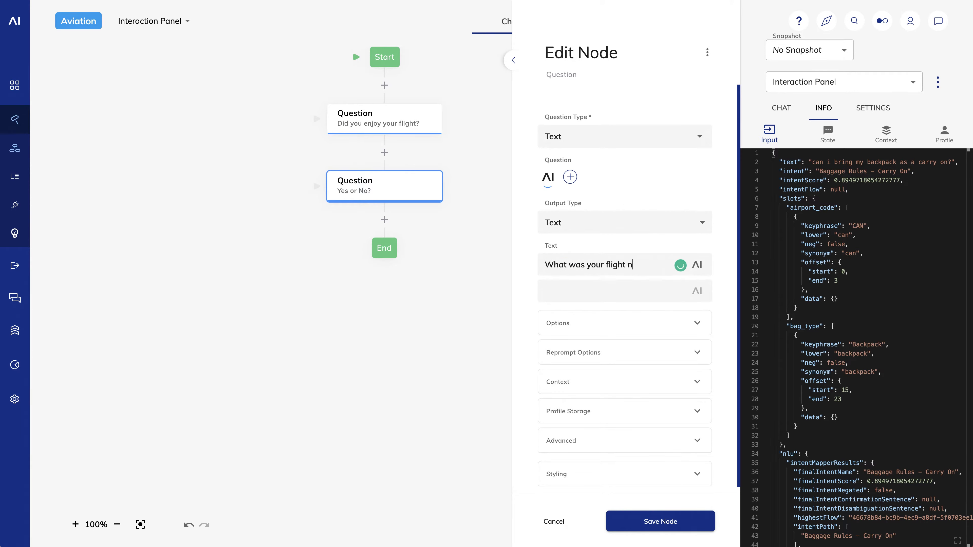
type("umber?")
Step: Store the flight number question's result in the context under the key "flight" and save the node
left_click(628, 382)
scroll(630, 384, "down", 1)
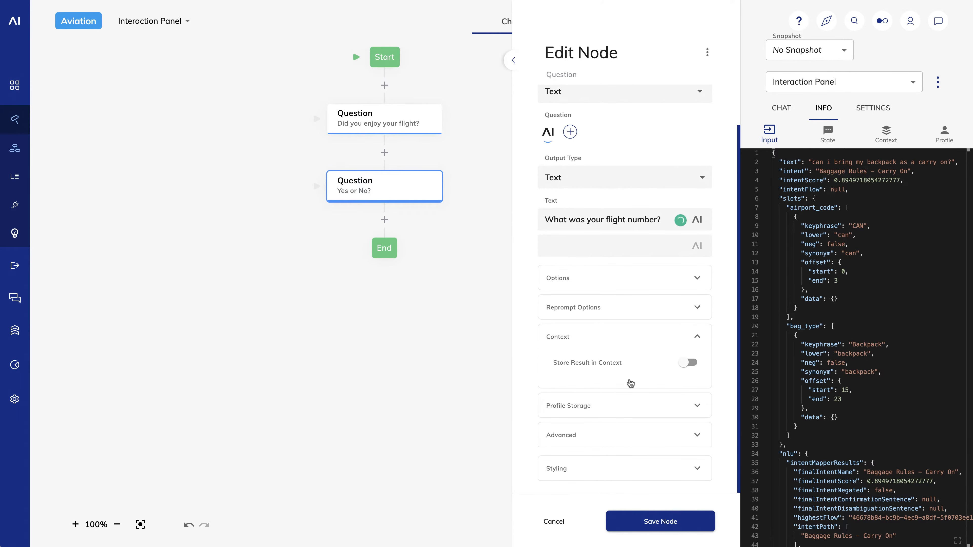
left_click(690, 362)
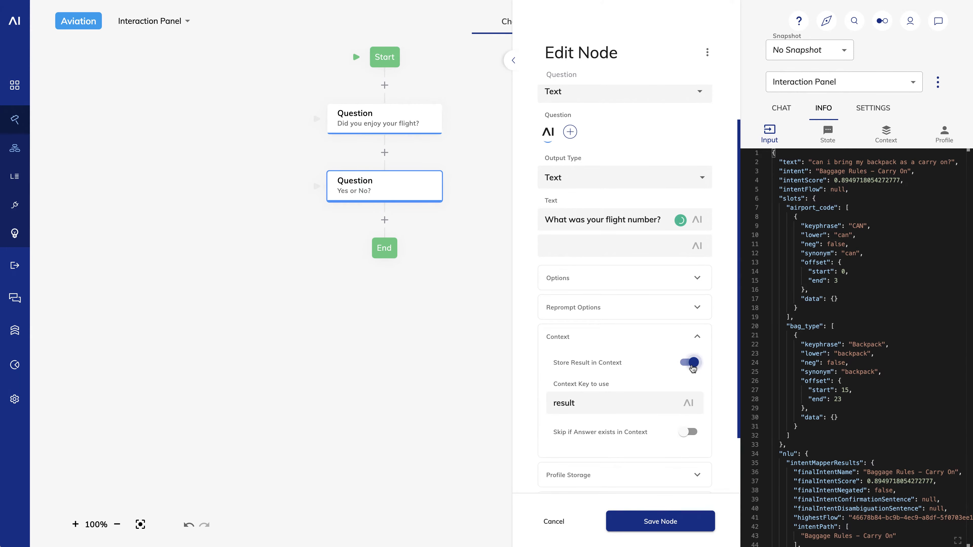
double_click(569, 403)
type("fli")
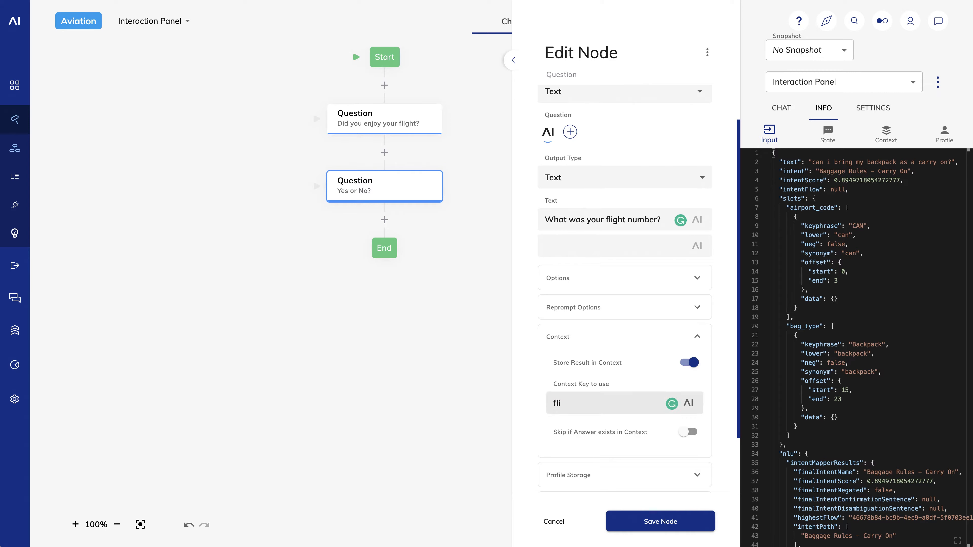
type("ght")
left_click(651, 524)
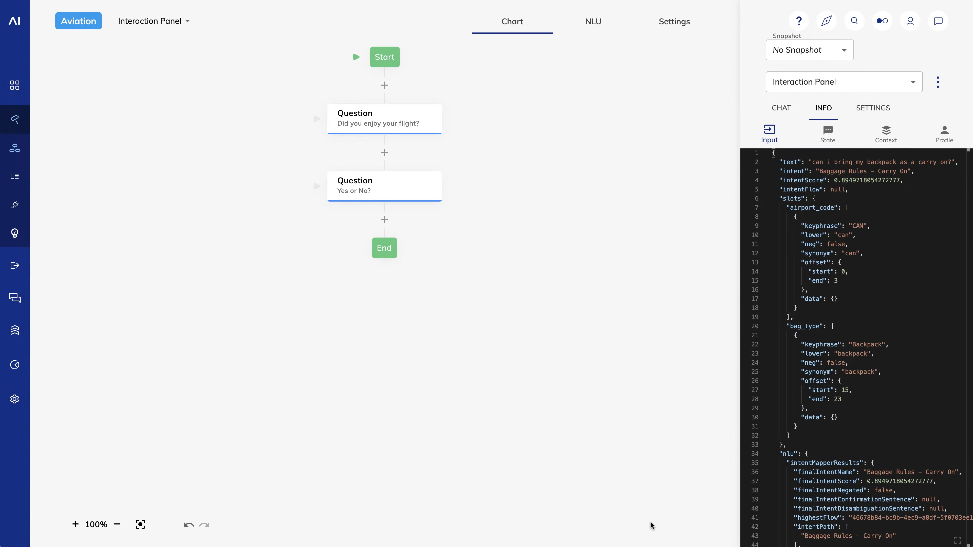
Step: Add a Say node below the flight number question and enter the text "Your flight number is"
left_click(384, 219)
left_click(420, 325)
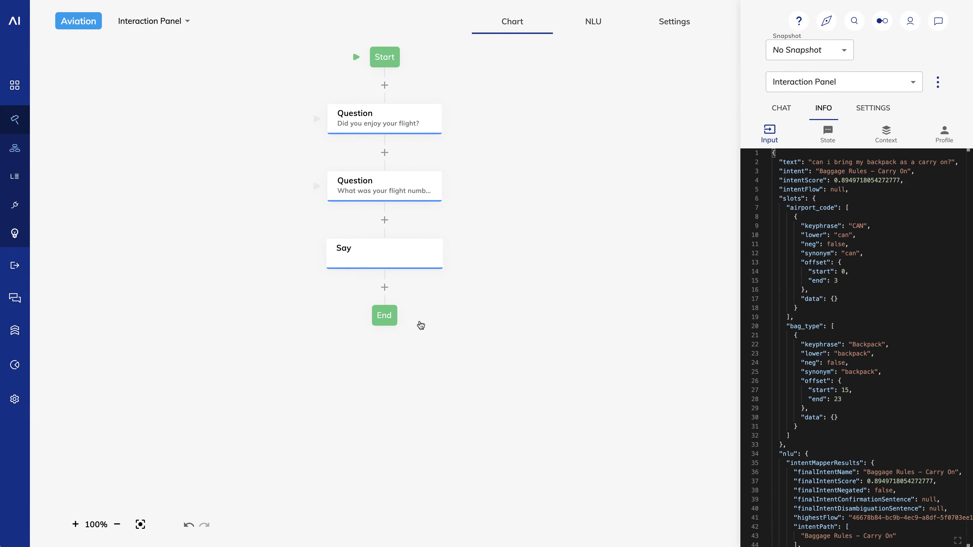
left_click(366, 256)
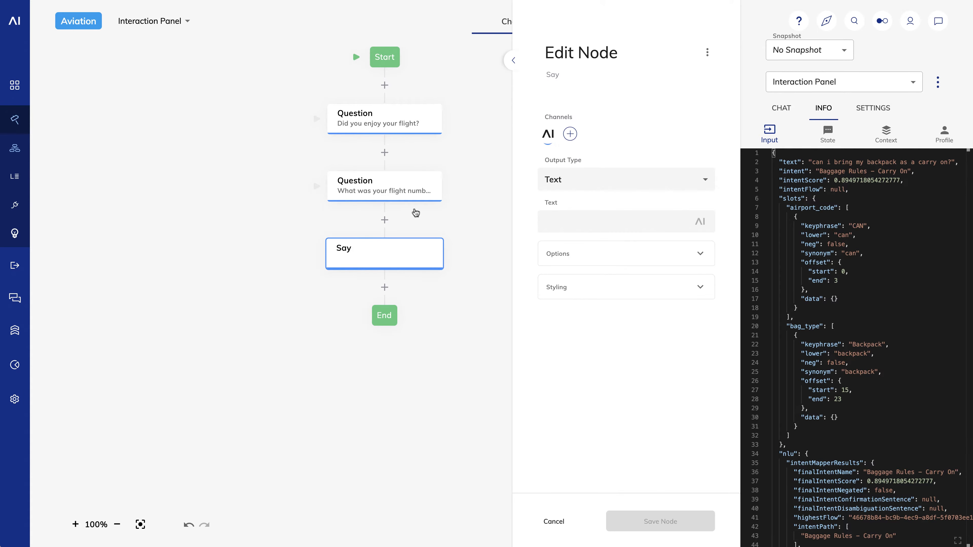
left_click(571, 225)
type("Your")
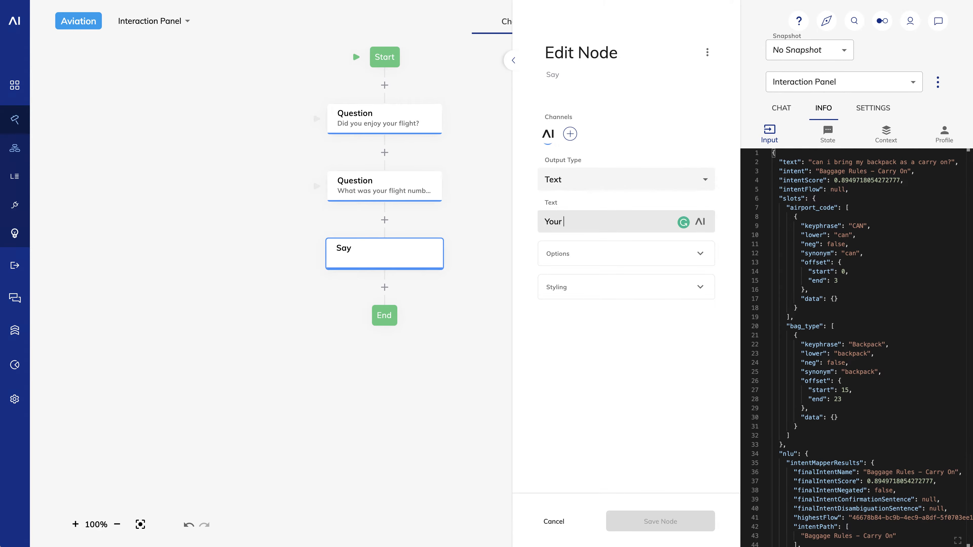
type(" flight number is")
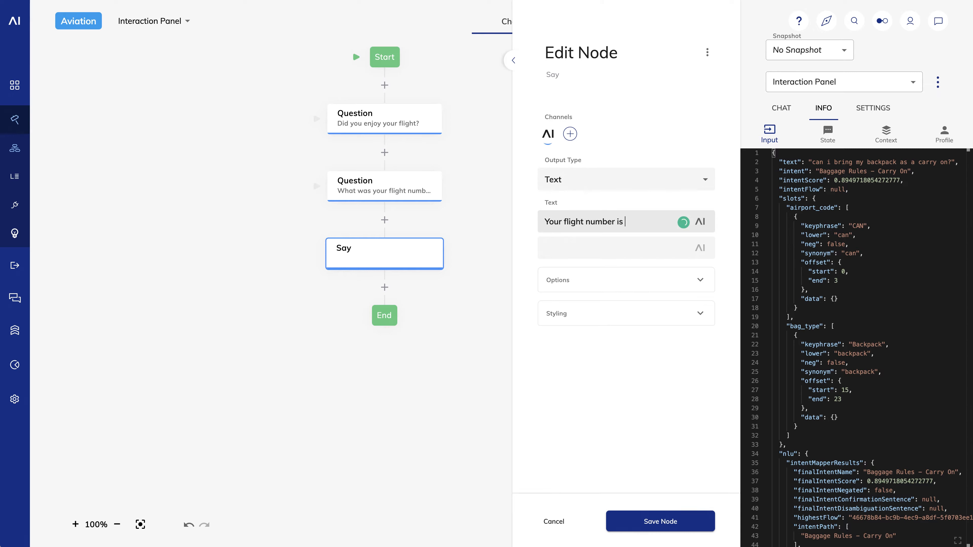
Step: Append the Last Question Result token to the Say node's text and save the node
left_click(700, 222)
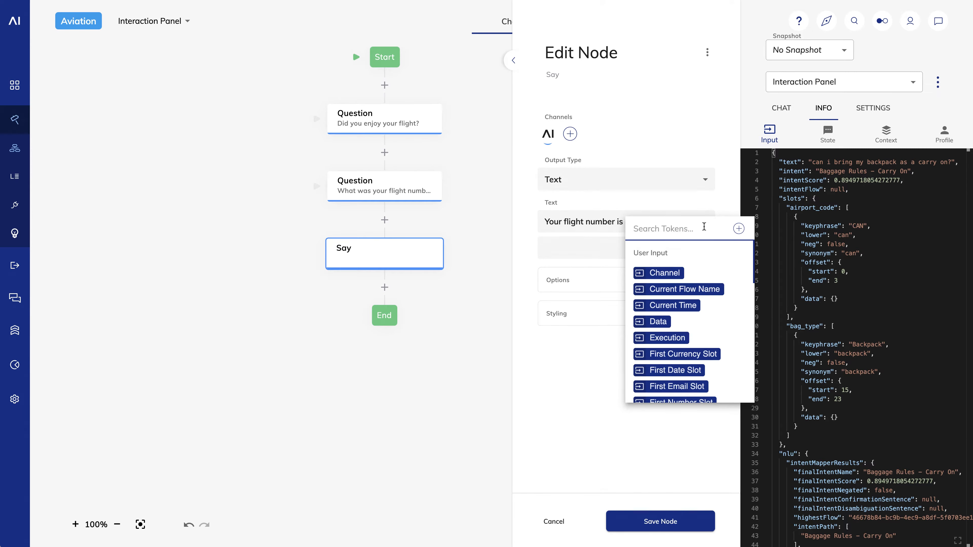
type("las")
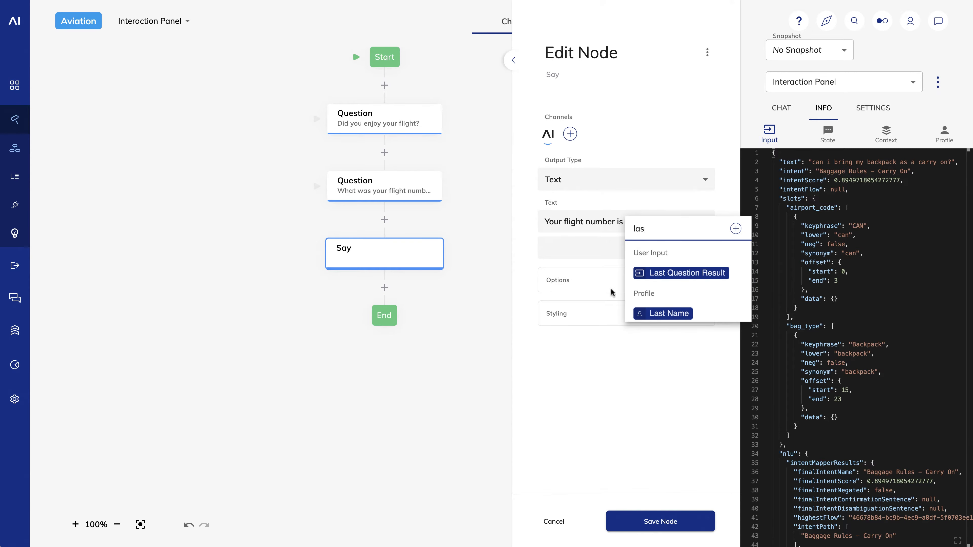
left_click(662, 274)
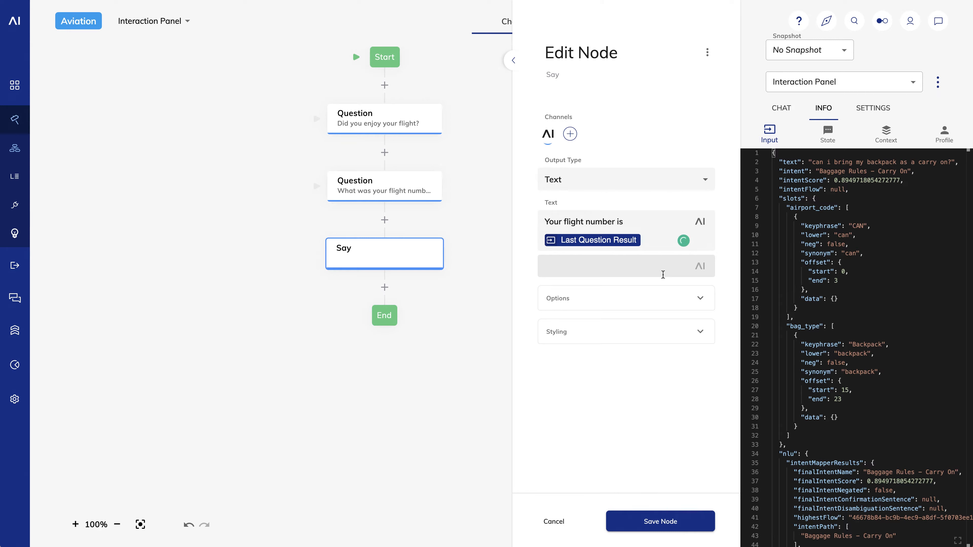
left_click(655, 521)
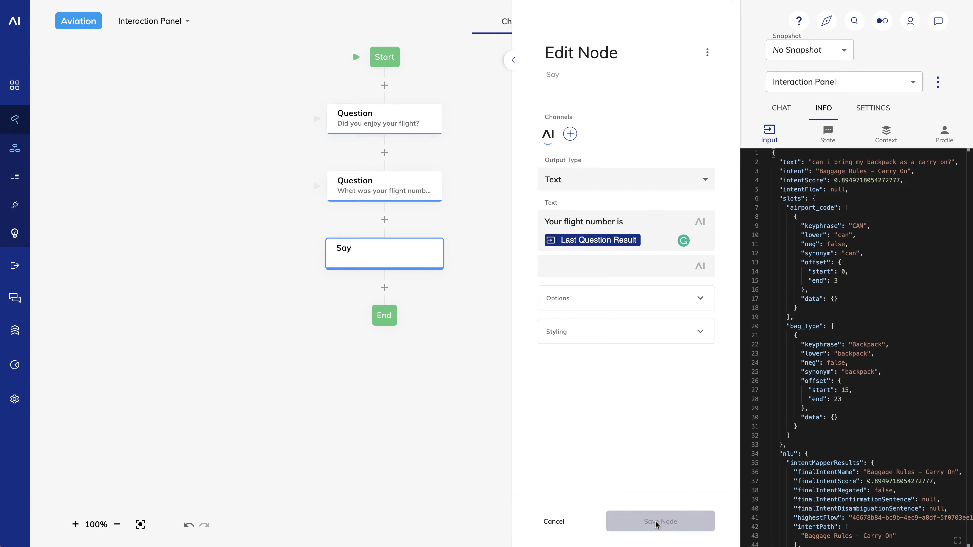
Step: Test the flow in the chat with "hi", "yes" and "UA227", and inspect the interaction's input and context data
left_click(780, 108)
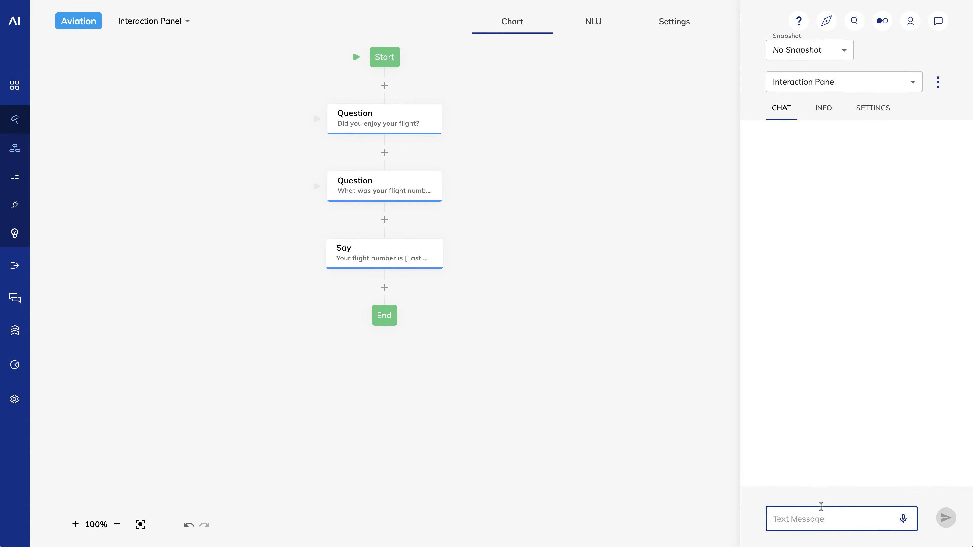
type("hi")
key("Return")
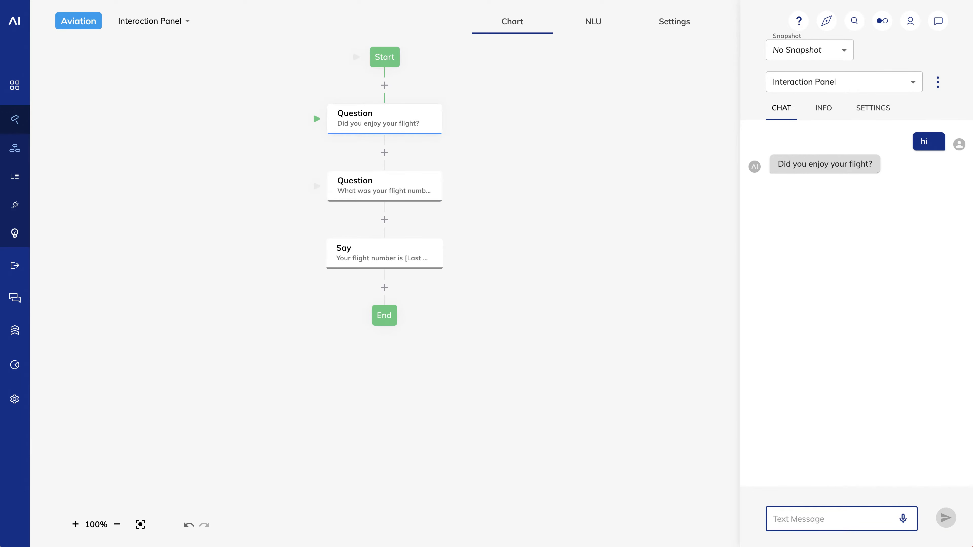
type("yes")
key("Return")
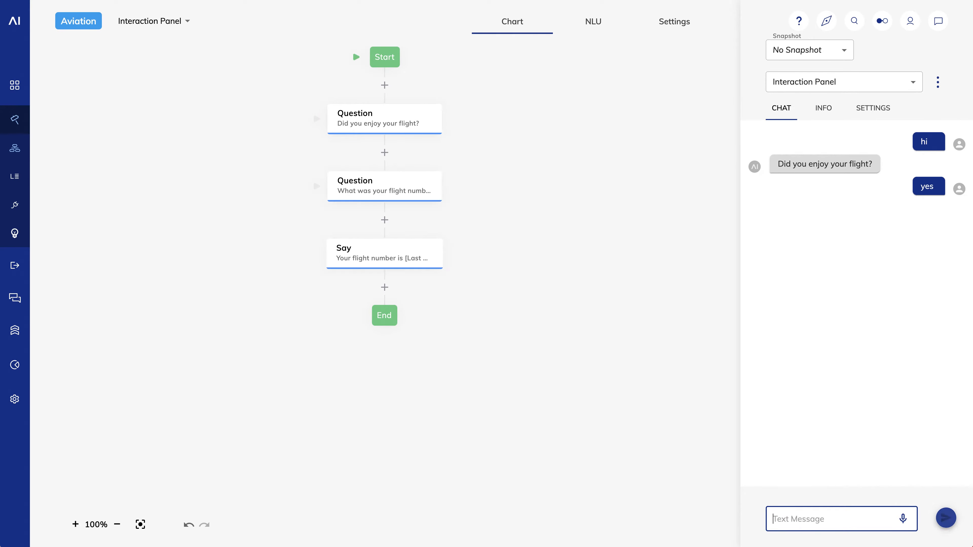
type("UA227")
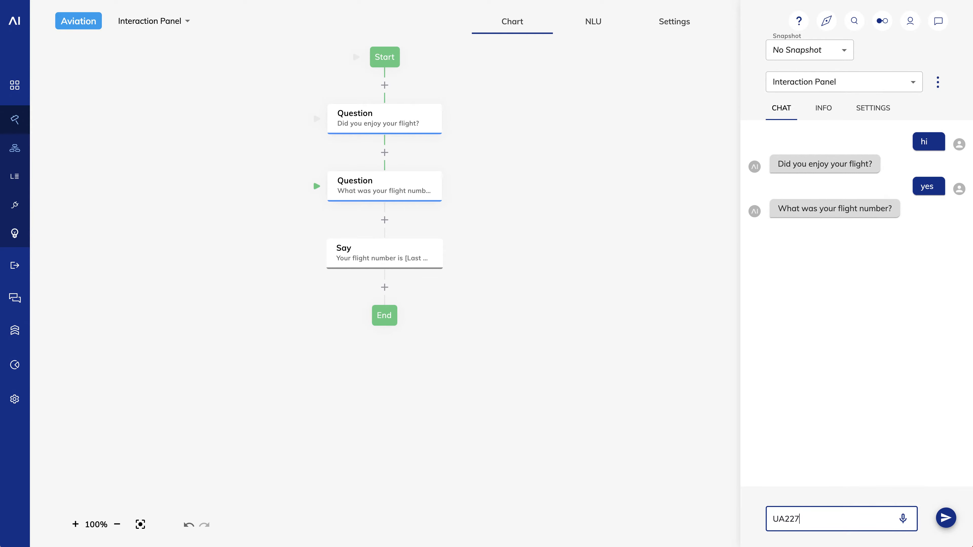
key("Return")
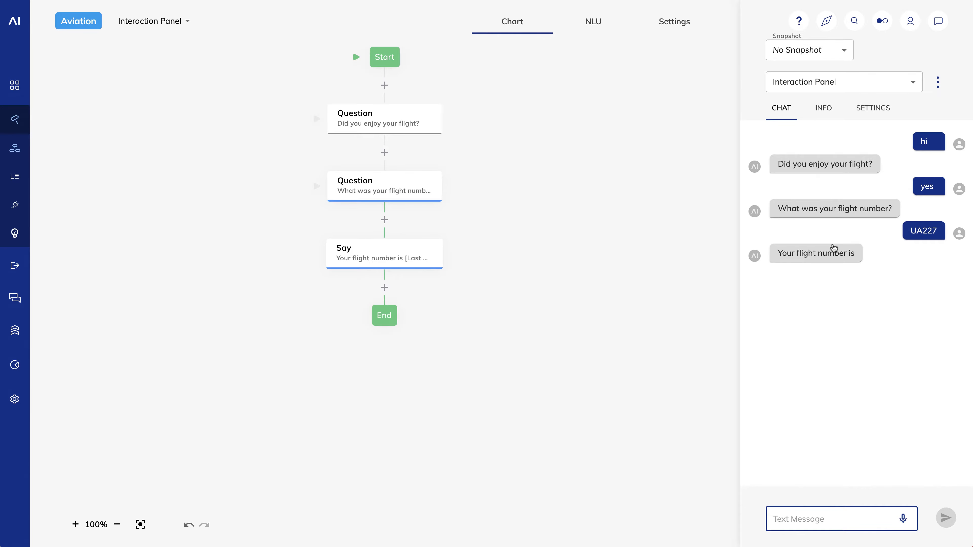
left_click(823, 112)
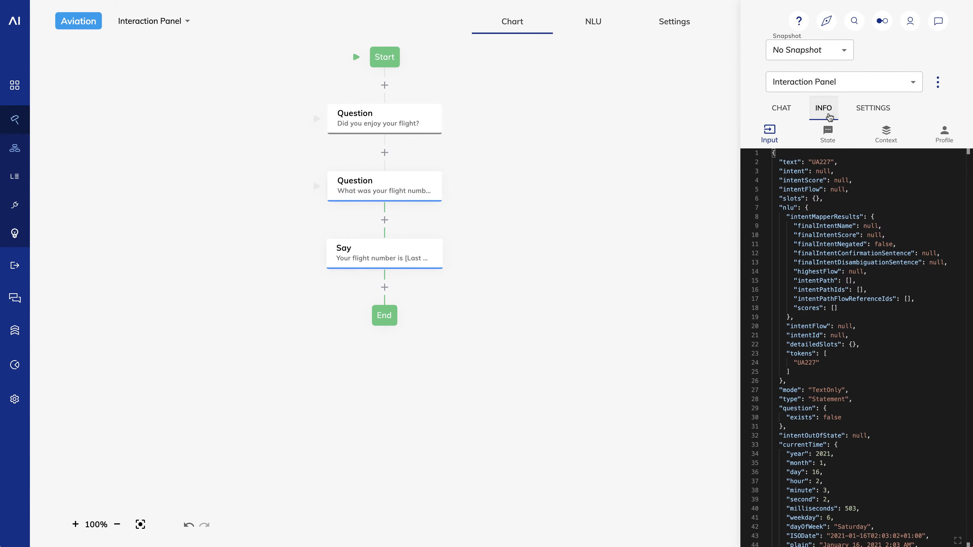
left_click(887, 140)
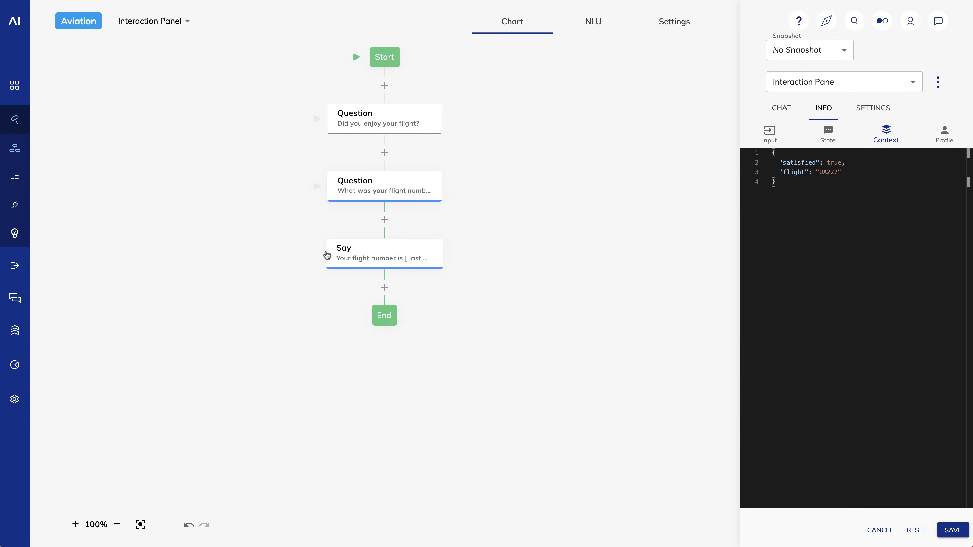
Step: Replace the Last Question Result token in the Say node with "{{ context.flight }}" and save the node
left_click(349, 256)
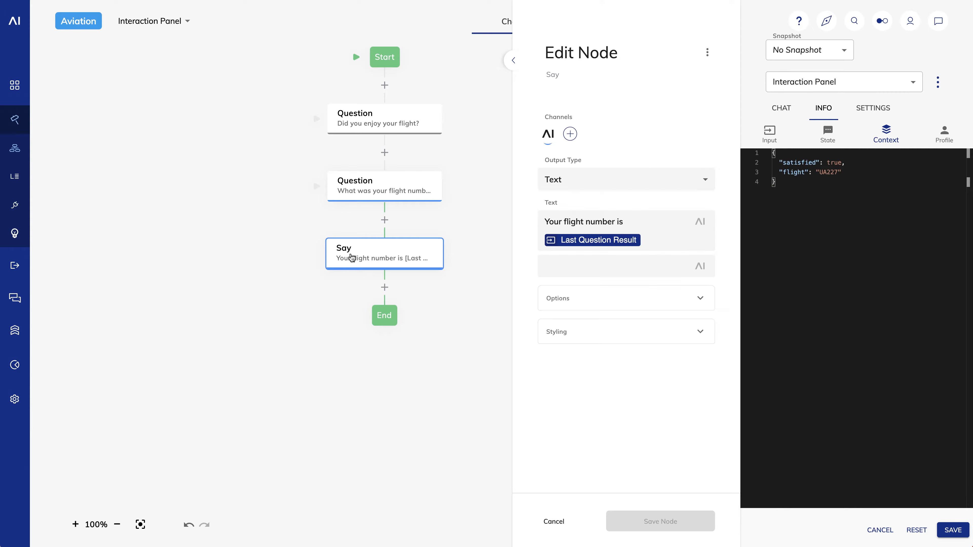
left_click(661, 239)
key("BackSpace")
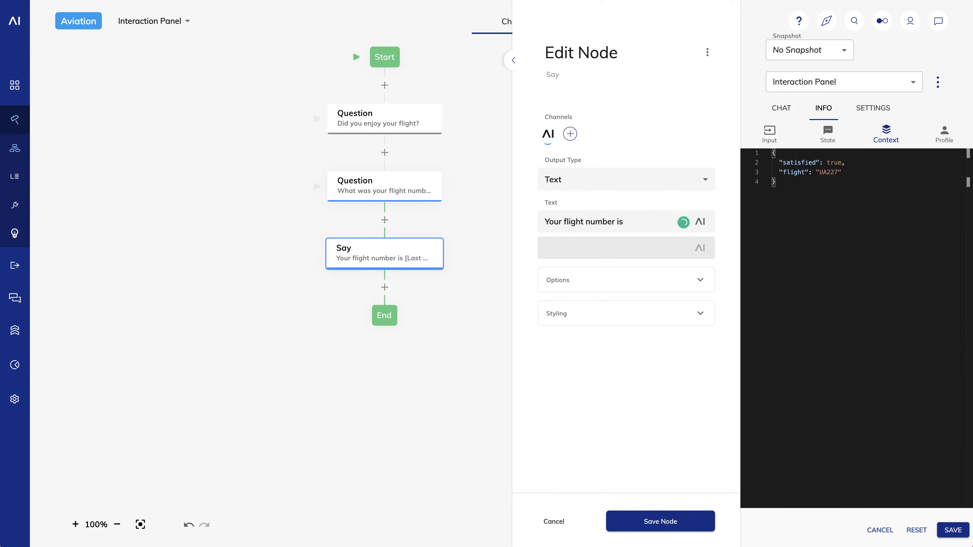
type("{{ }}")
type("context.")
type("flight")
left_click(661, 519)
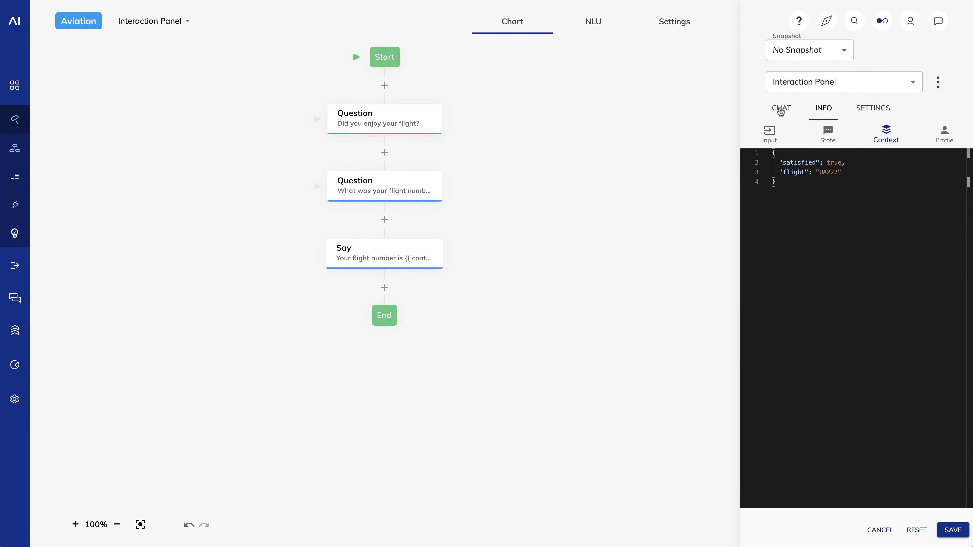
Step: Test the revised flow in the chat by sending "hi", "yes" and "UA277"
left_click(780, 108)
left_click(811, 520)
type("hi")
key("Return")
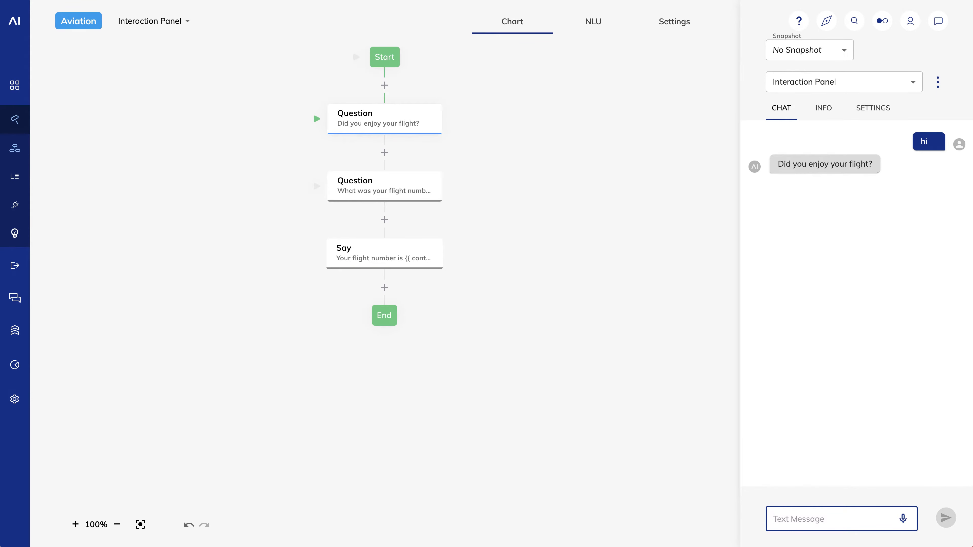
type("yes")
key("Return")
type("UA277")
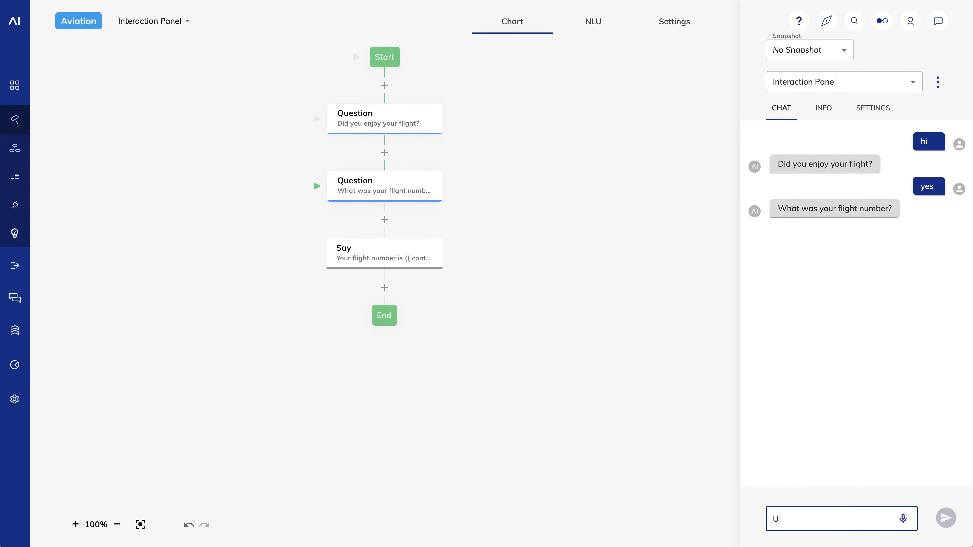
key("Return")
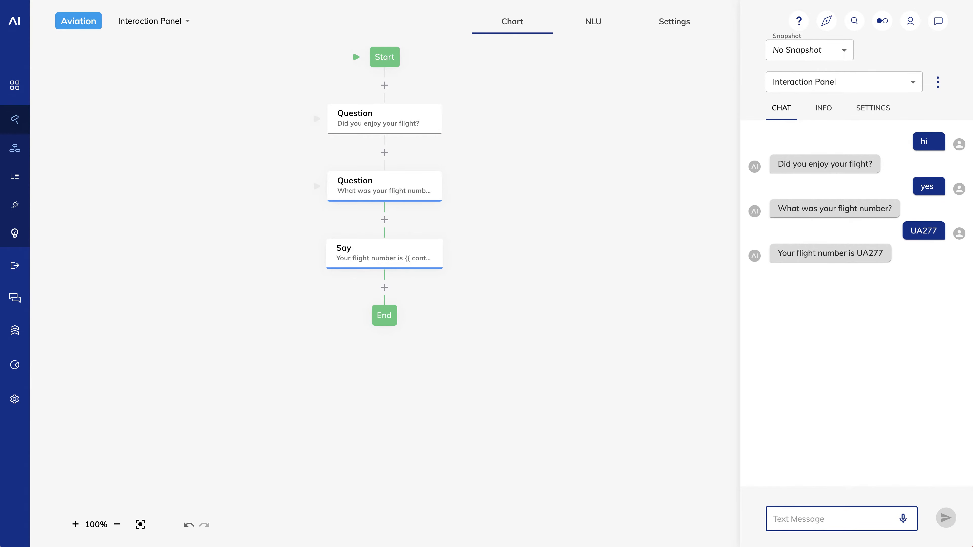
Step: Add an If node below the Say node, set its advanced condition to "context.satisfied" and save it
left_click(384, 287)
left_click(428, 411)
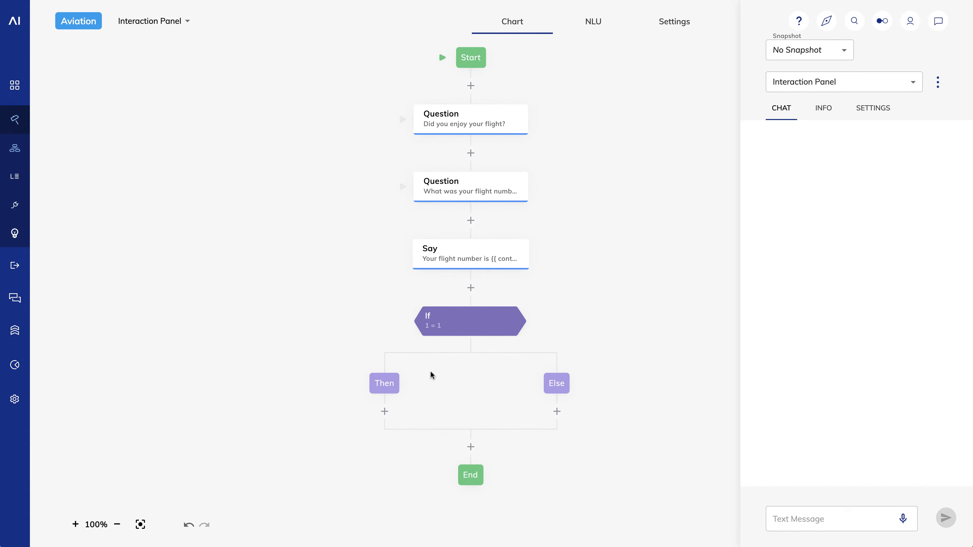
left_click(458, 319)
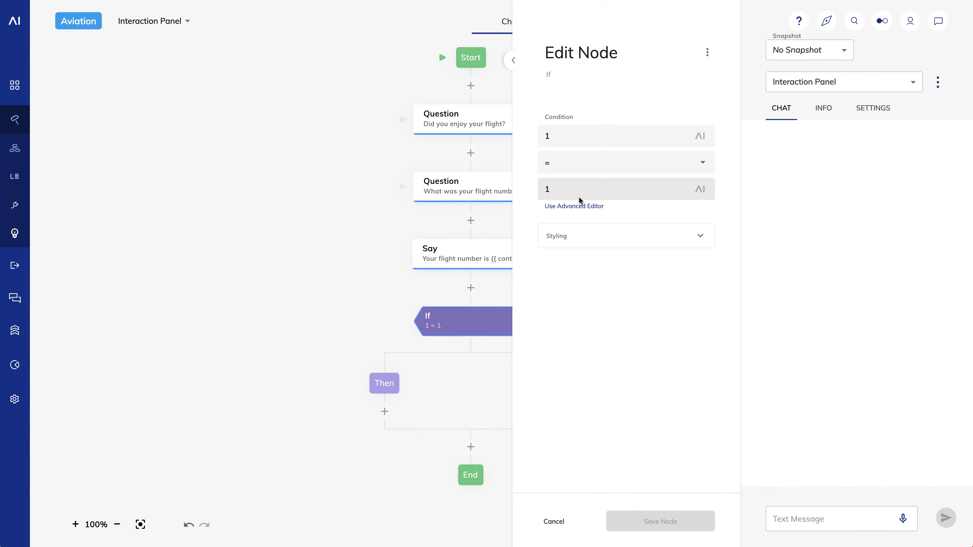
left_click(579, 208)
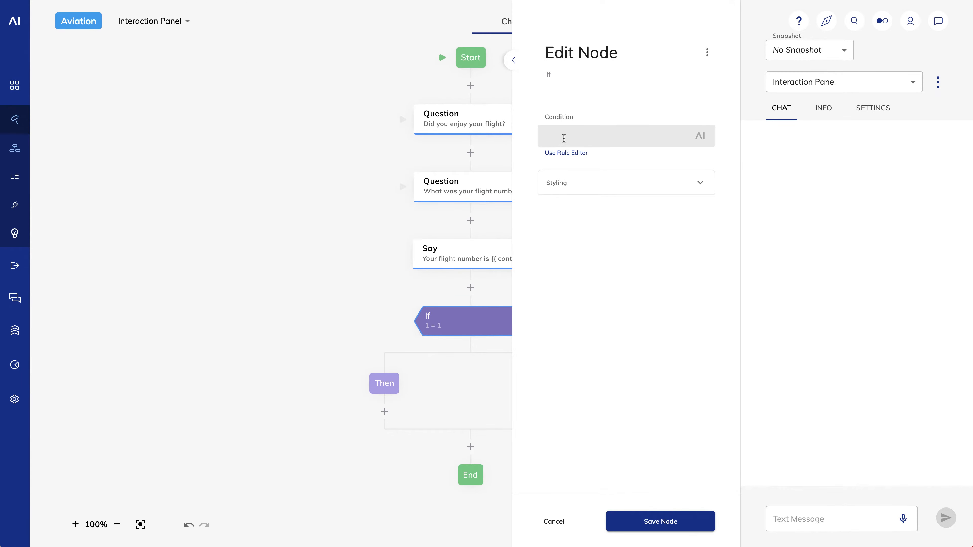
left_click(564, 138)
type("context.satisfied")
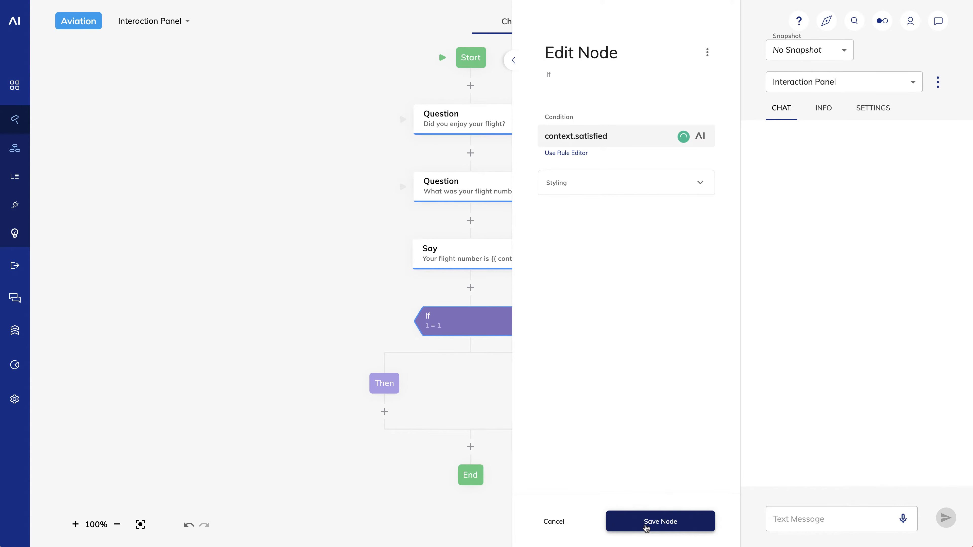
left_click(646, 527)
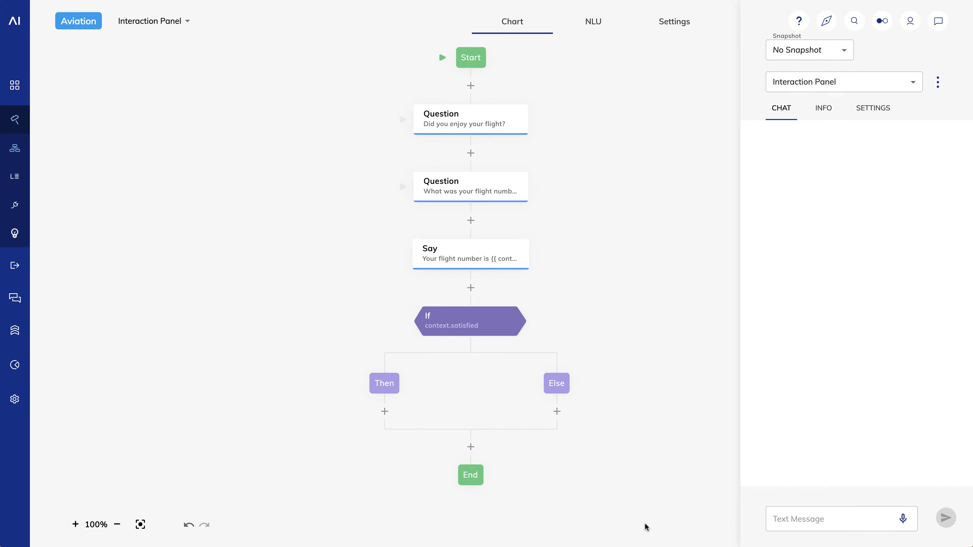
Step: Add a Say node under the Then branch of the If node
left_click_drag(524, 463, 510, 272)
left_click(370, 219)
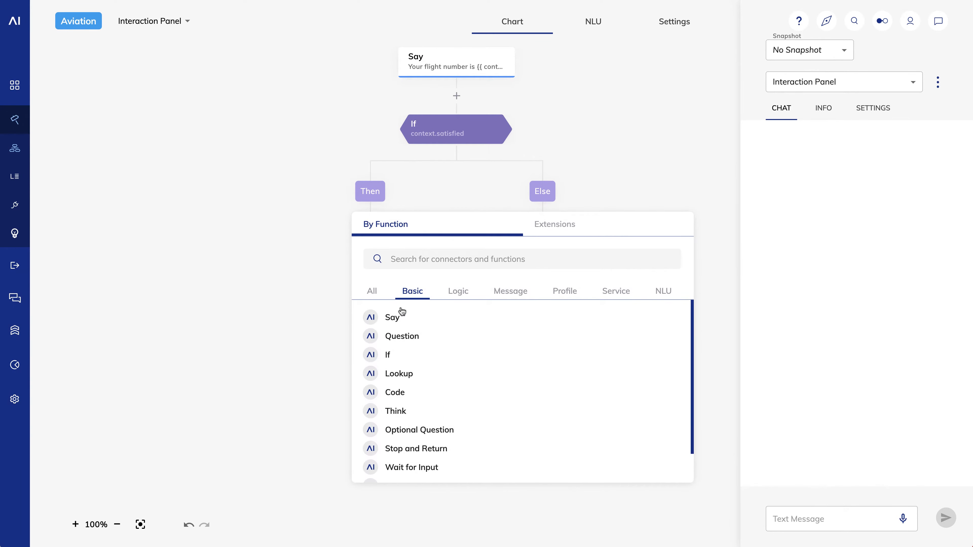
left_click(401, 317)
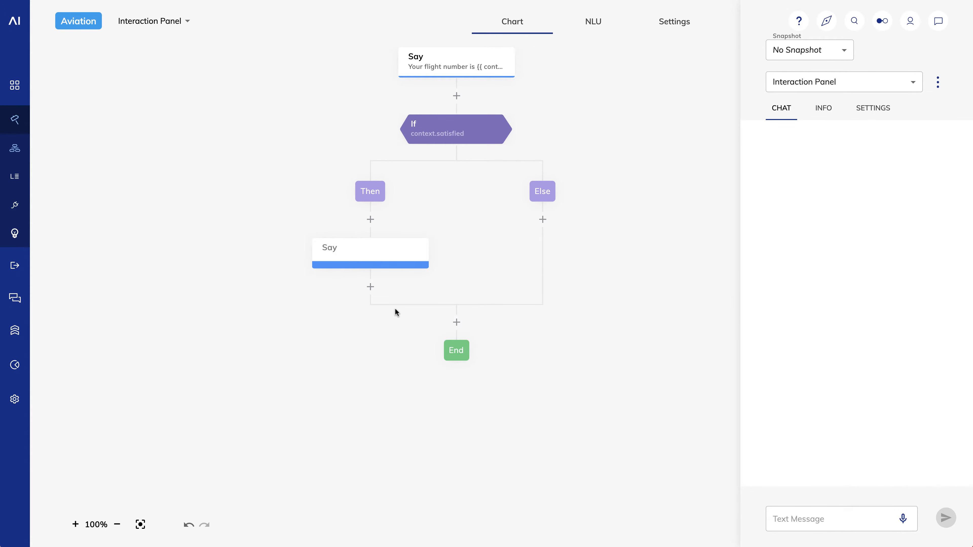
Step: Set the text of the Say node under the Then branch to "You were satisfied." and save the node
left_click(377, 257)
left_click(575, 220)
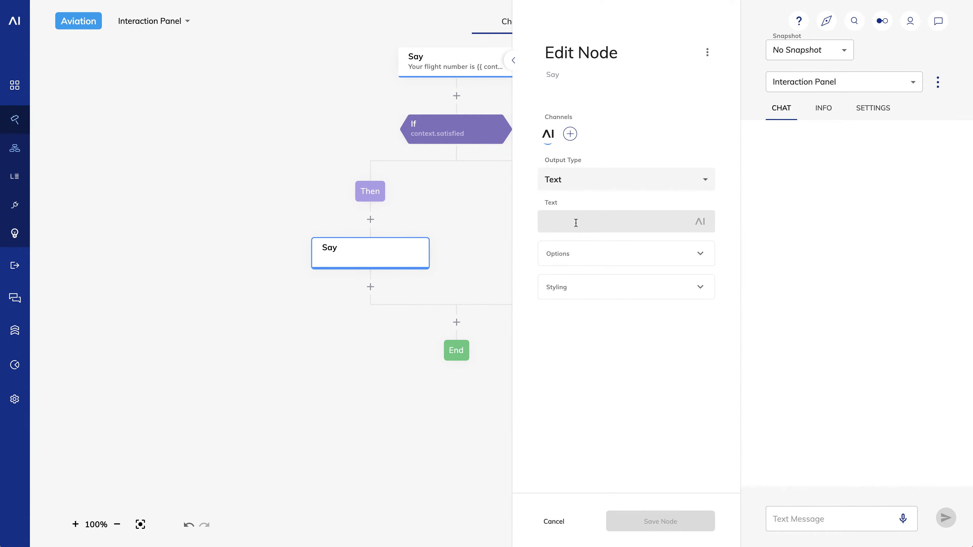
type("You were s")
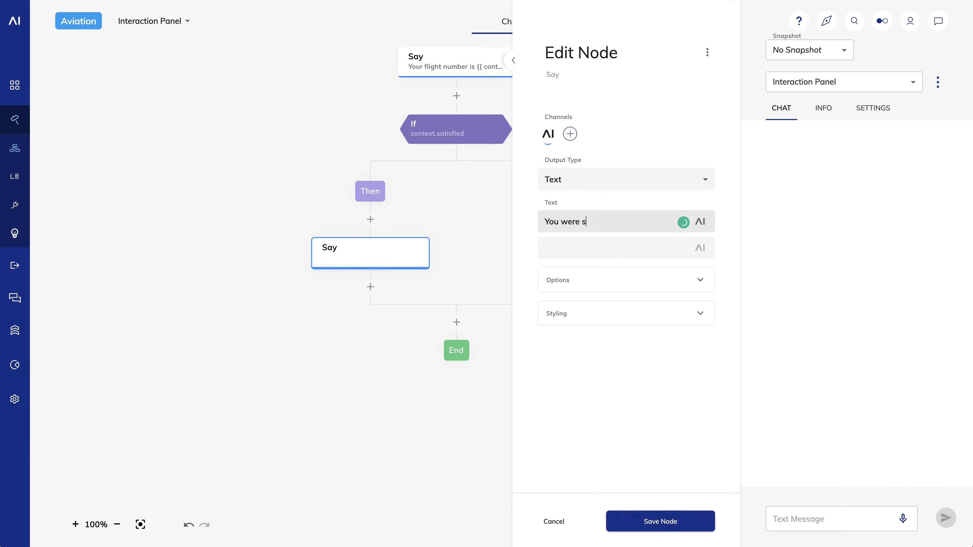
type("atisfied.")
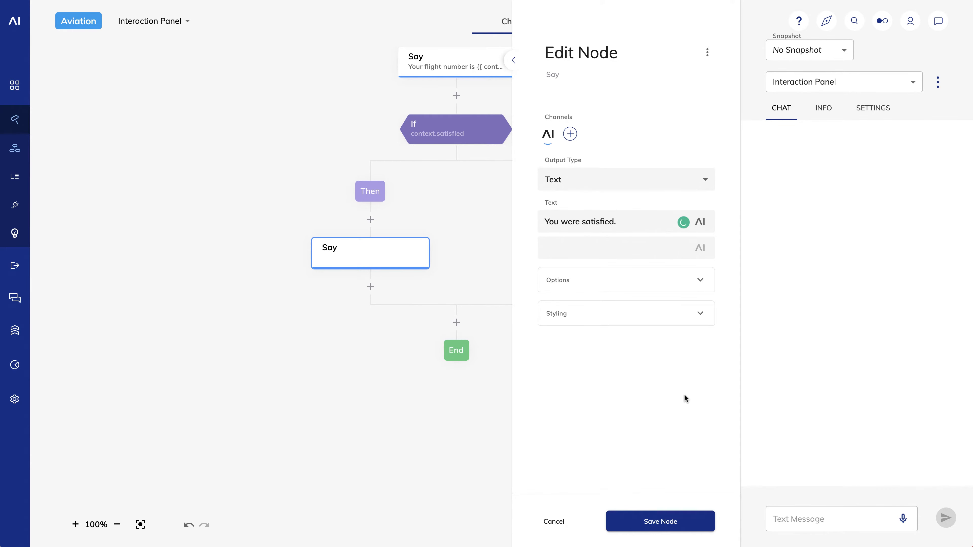
left_click(651, 520)
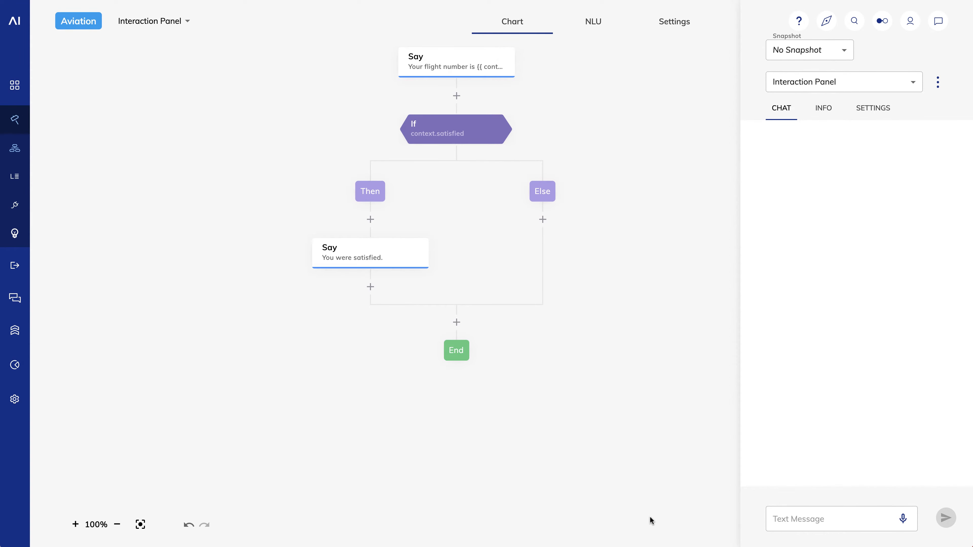
Step: Add a Say node under the Else branch with the text "You were not satisfied." and save it
left_click(542, 220)
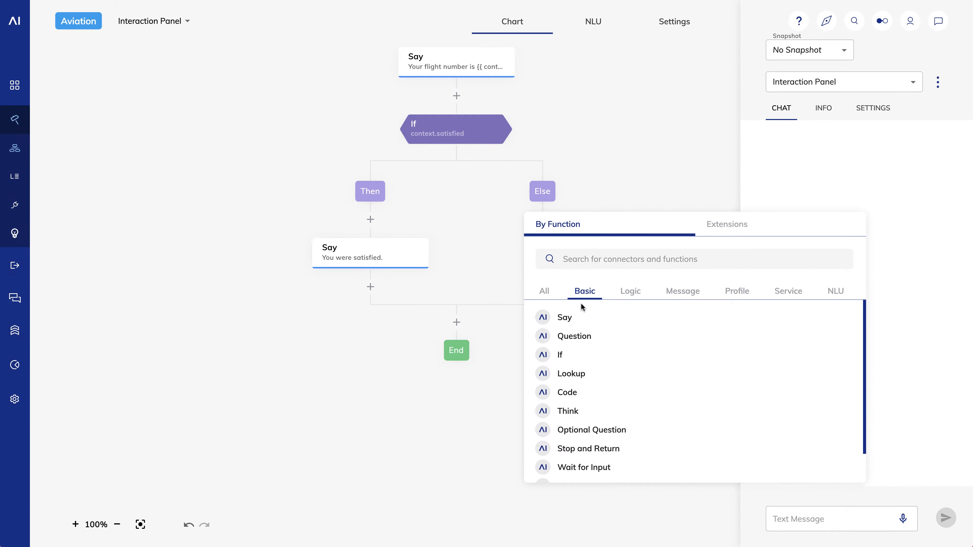
left_click(587, 319)
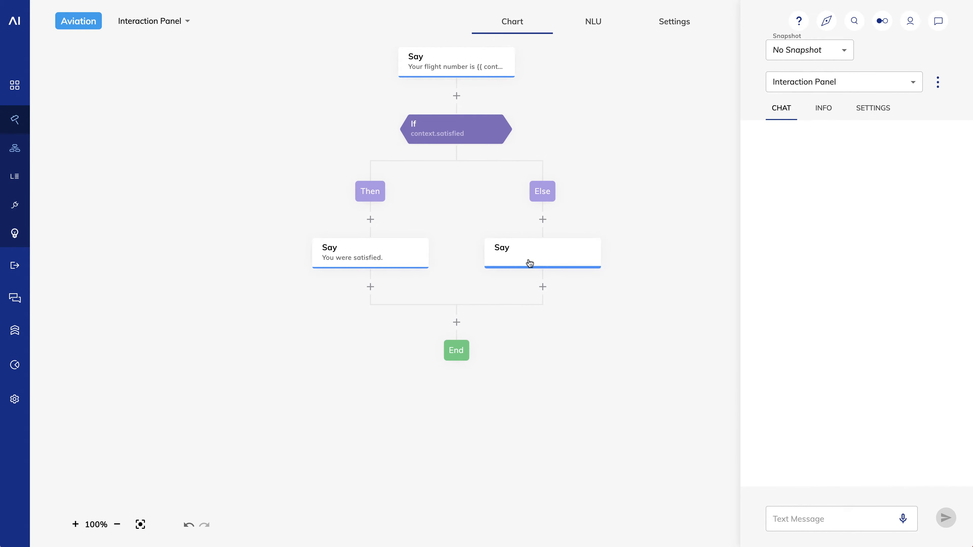
left_click(528, 259)
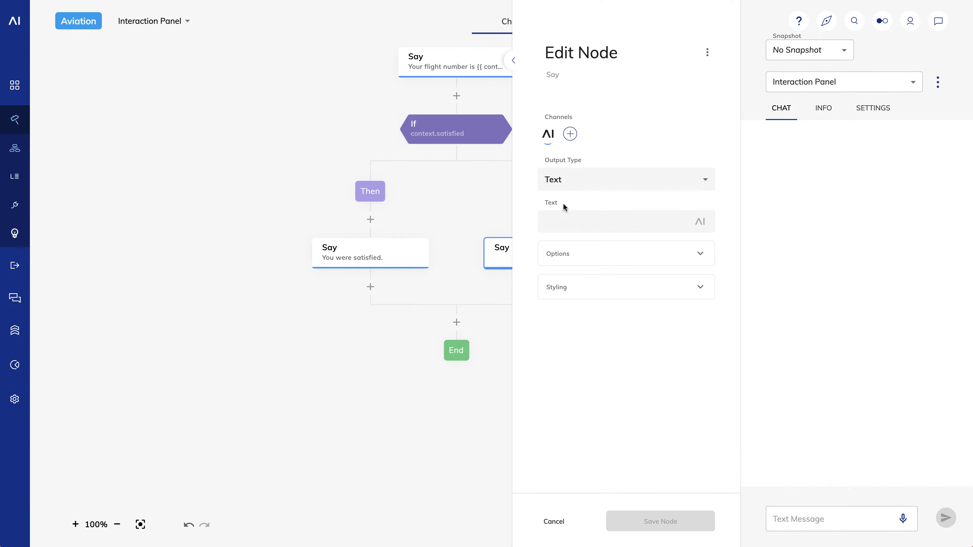
left_click(563, 223)
type("Youwer")
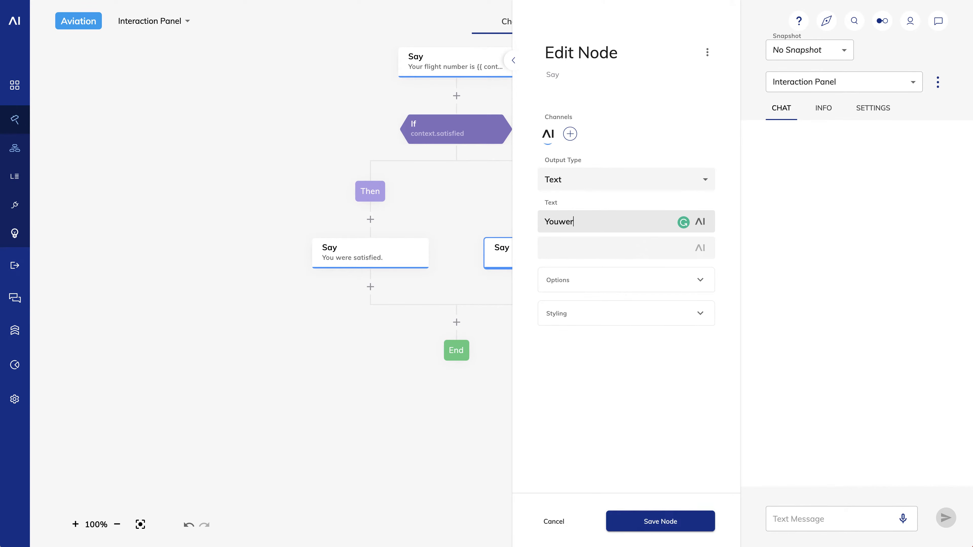
type("e not satisfied")
left_click(562, 224)
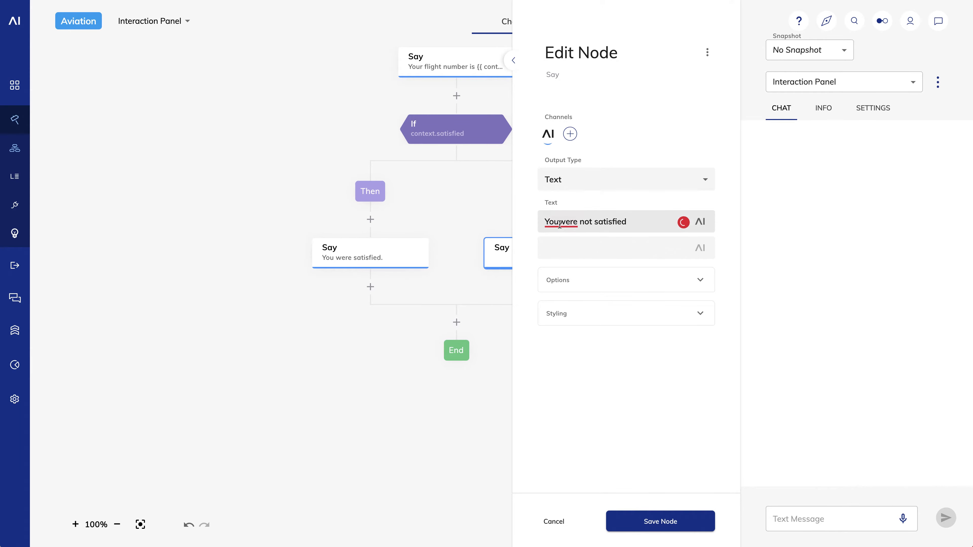
left_click(636, 224)
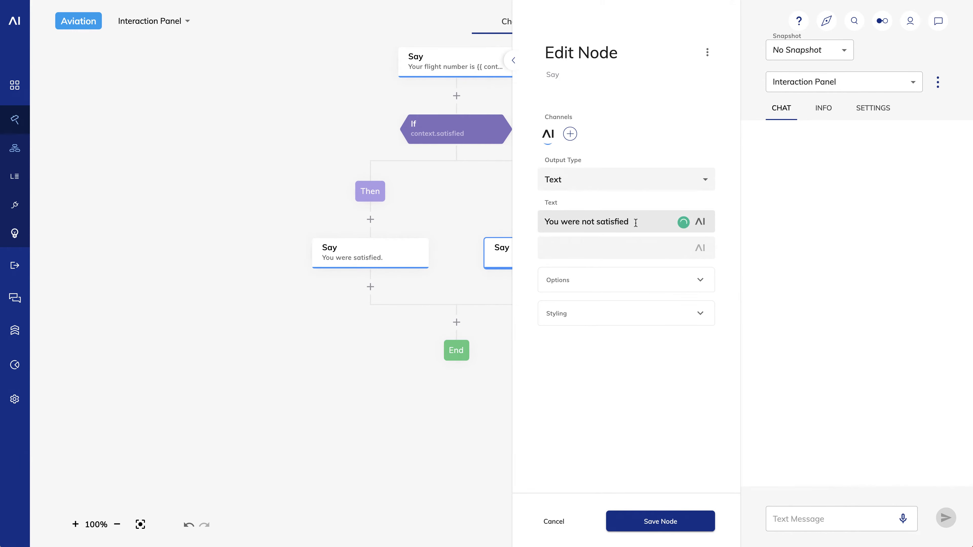
type(".")
left_click(650, 525)
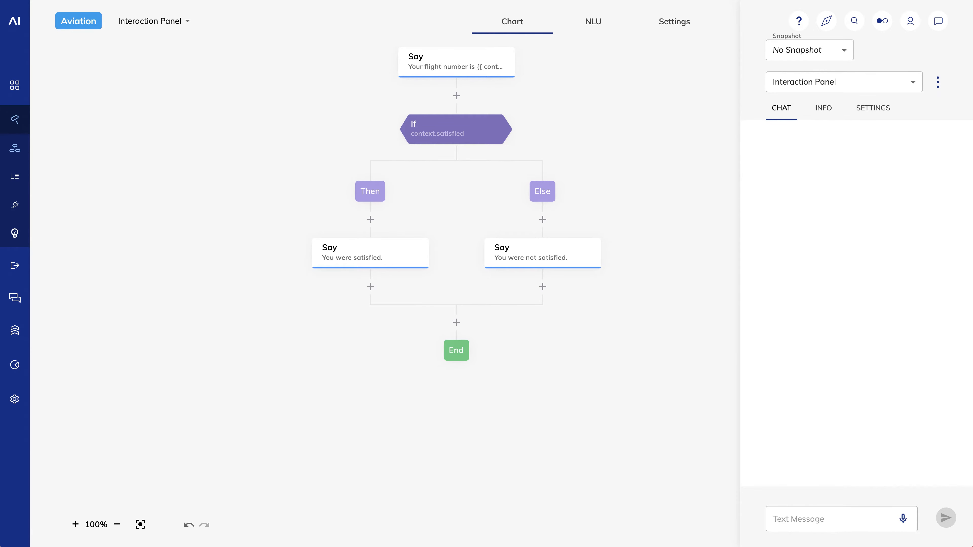
Step: Test the Then branch in the chat by sending "Hi", "yes" and "UA277"
left_click(801, 517)
type("Hi")
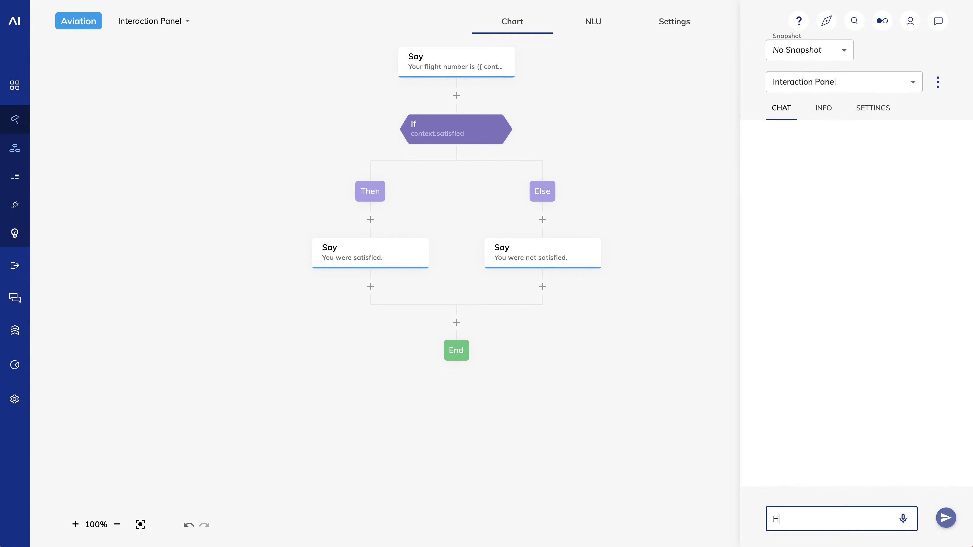
key("Return")
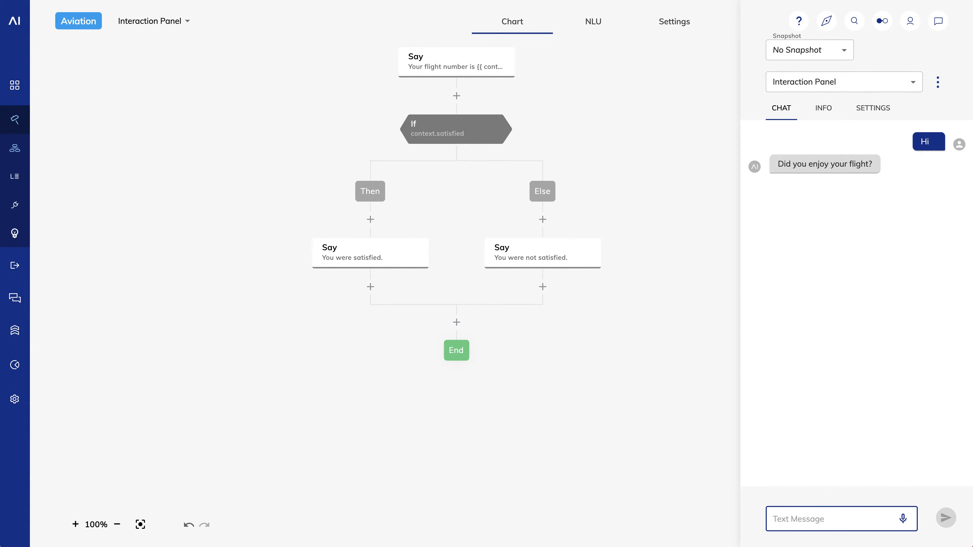
type("yes")
key("Return")
type("UA277")
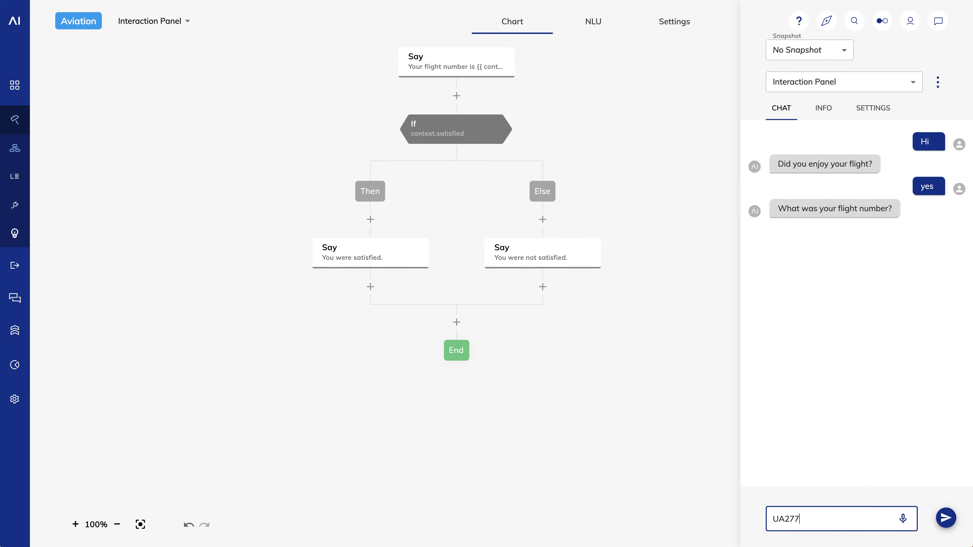
key("Return")
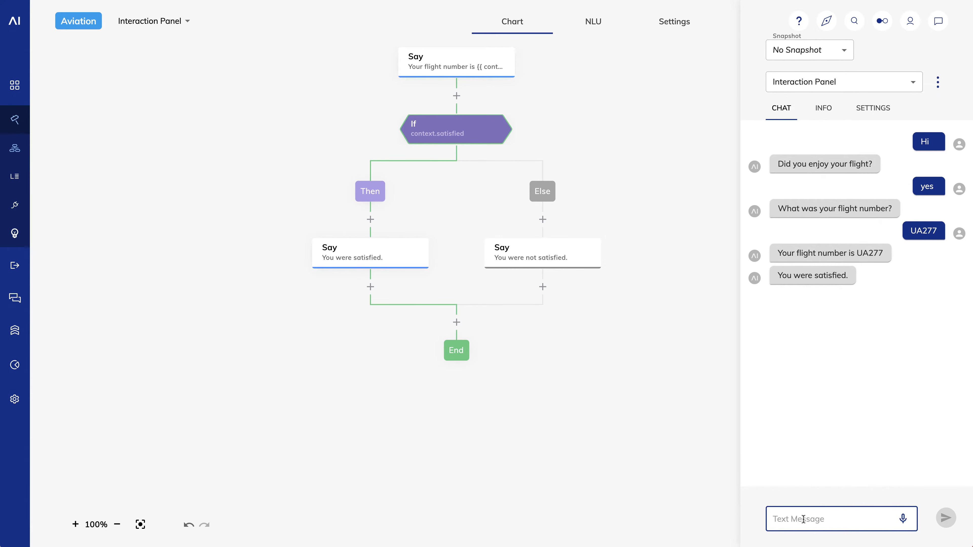
left_click(811, 474)
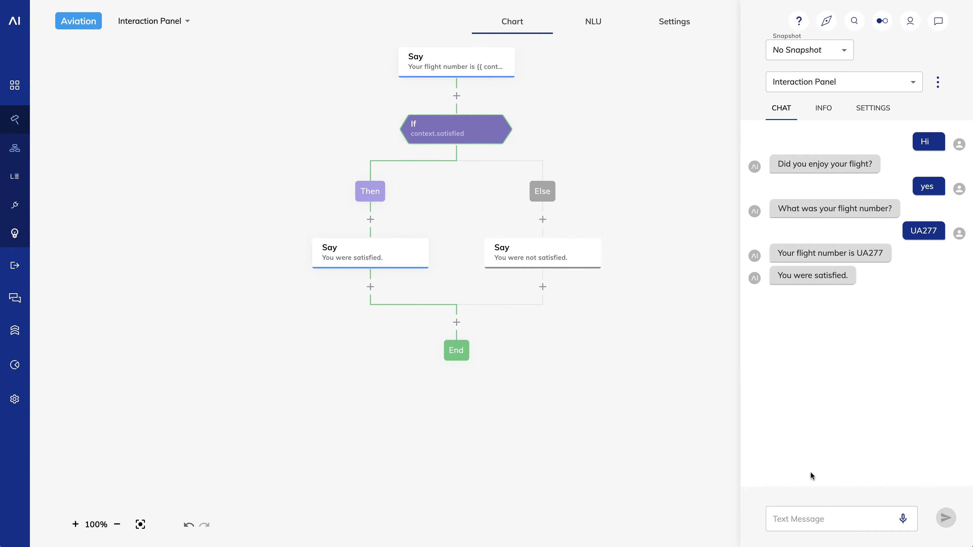
Step: Test the Else branch in the chat by sending "hi", "no" and "UA277"
left_click(802, 520)
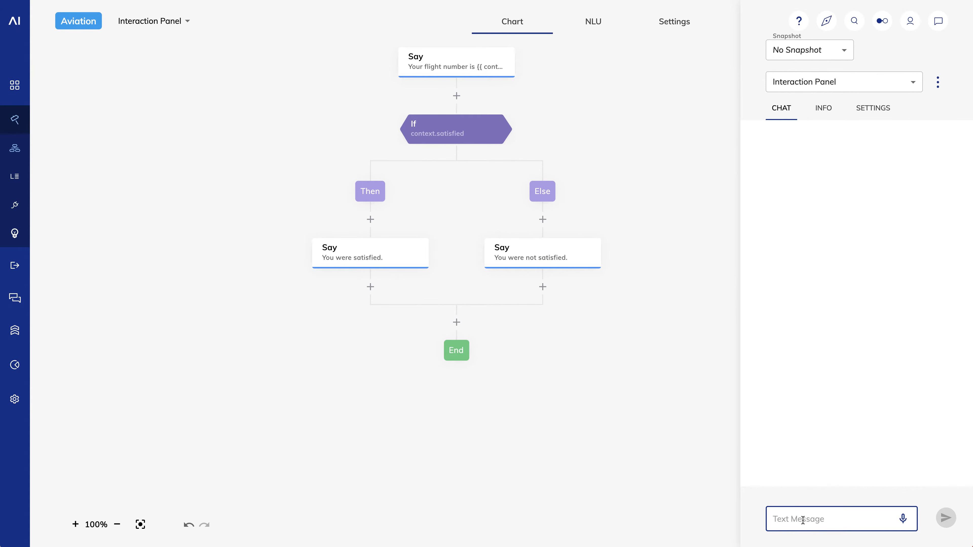
type("hi")
key("Return")
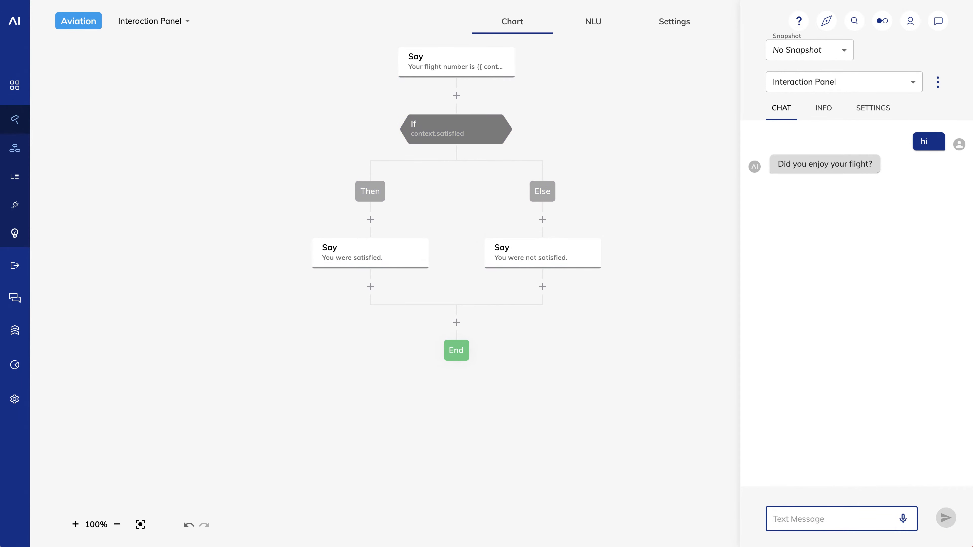
type("no")
key("Return")
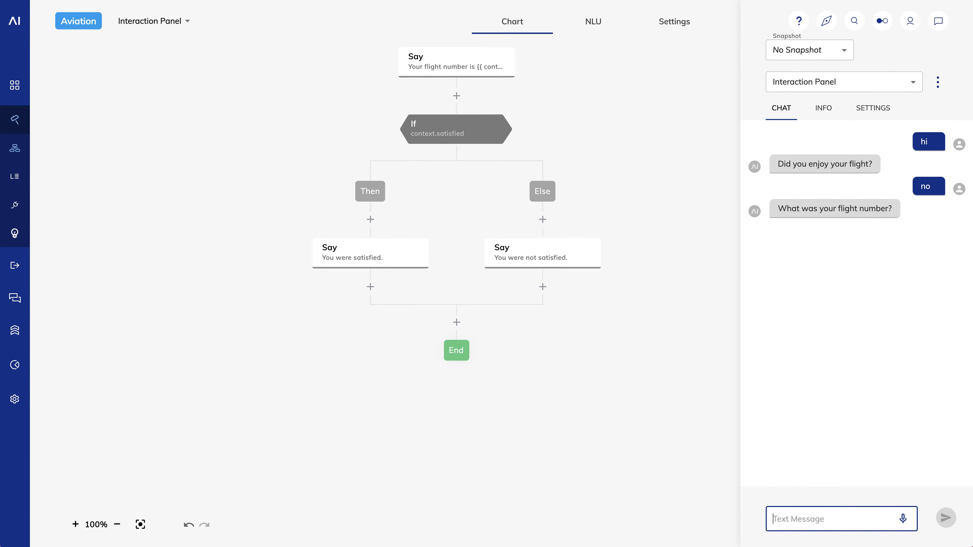
type("UA277")
key("Return")
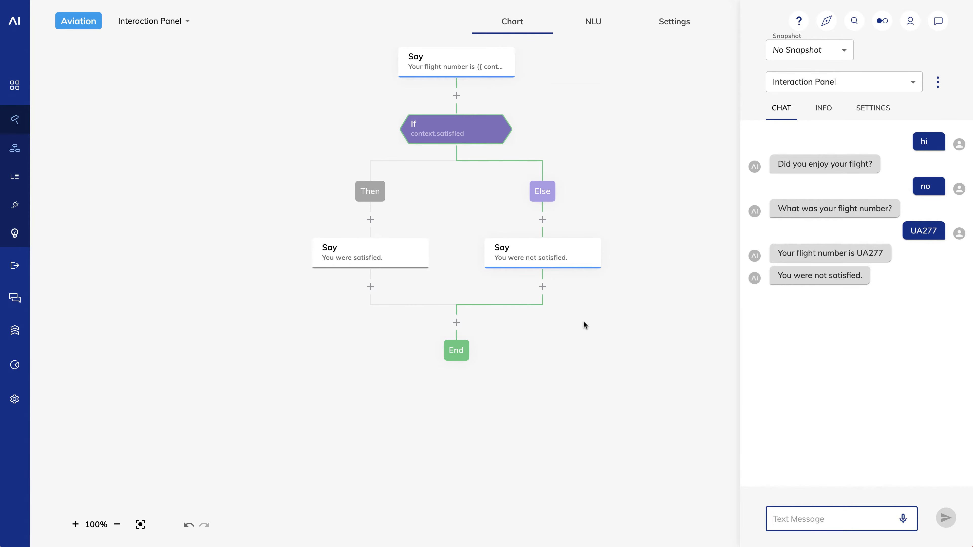
Step: Review the If node's condition without changing it, and inspect the stored context values of the test session
left_click(448, 134)
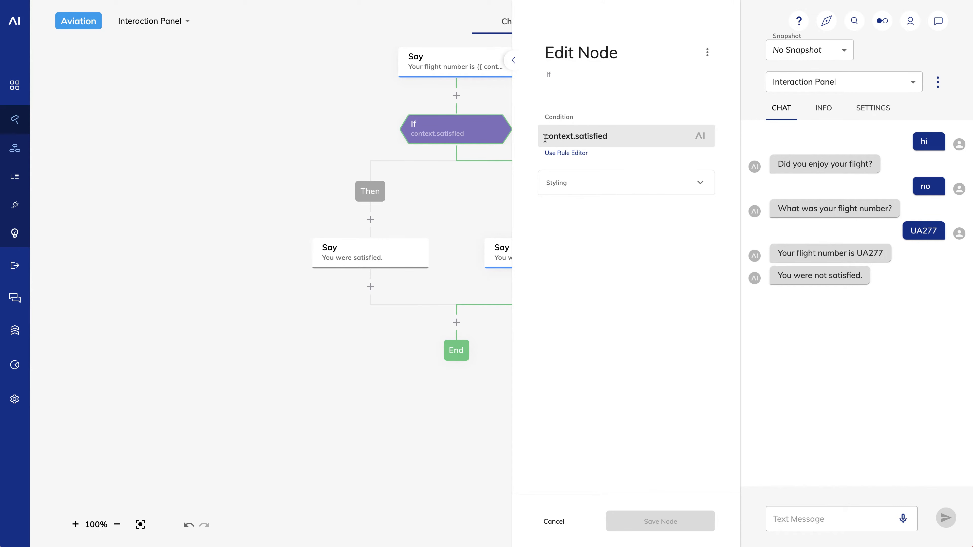
left_click(552, 521)
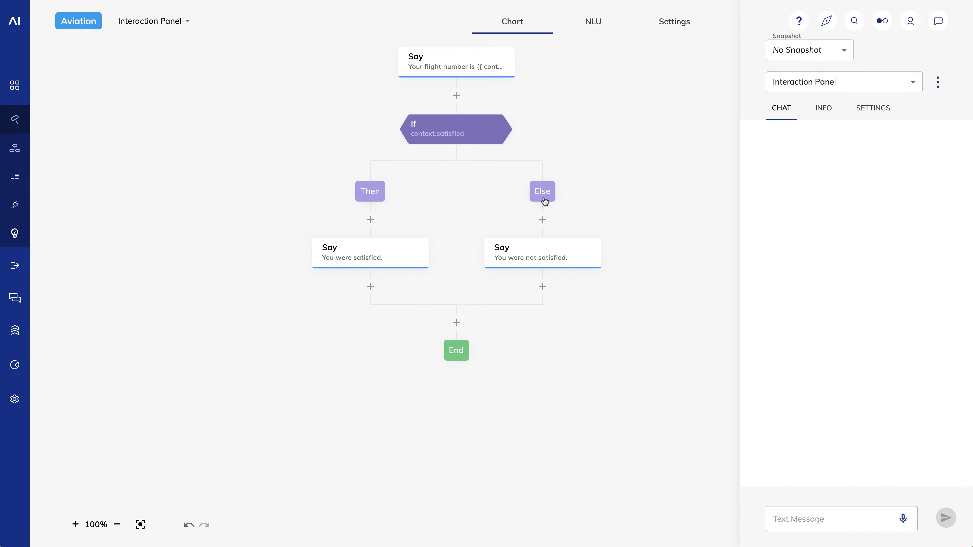
left_click(823, 107)
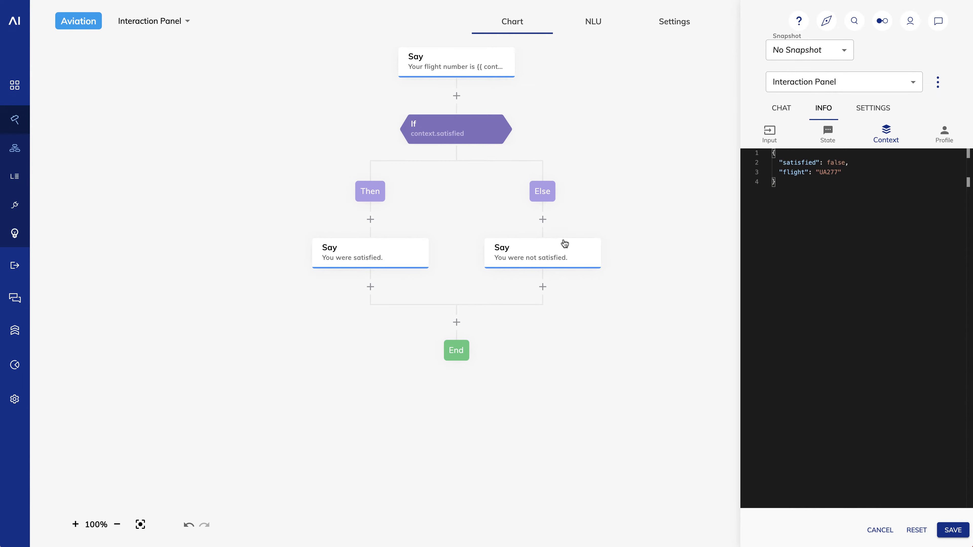
Step: Enable Store detailed Results in the advanced settings of the "Did you enjoy your flight?" Question node and save it
scroll(575, 235, "up", 5)
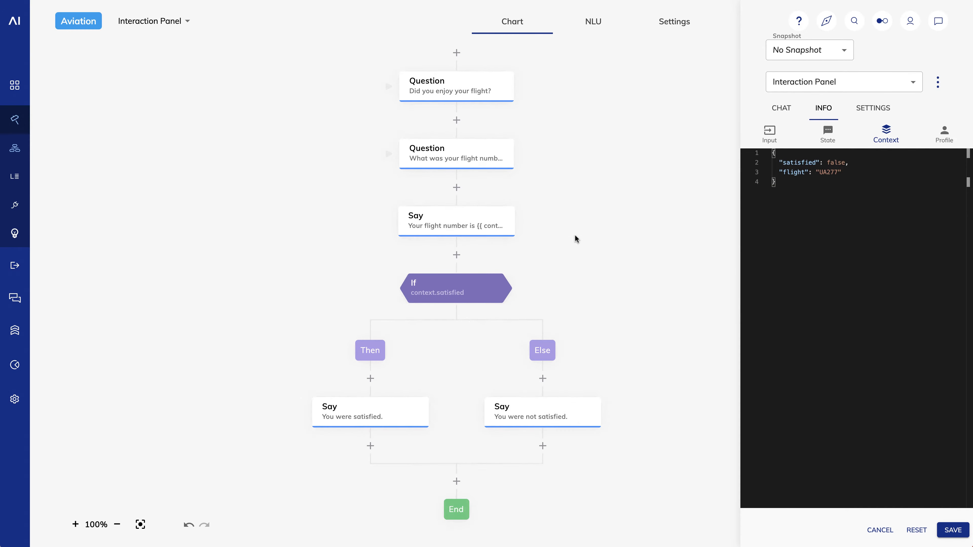
left_click(422, 138)
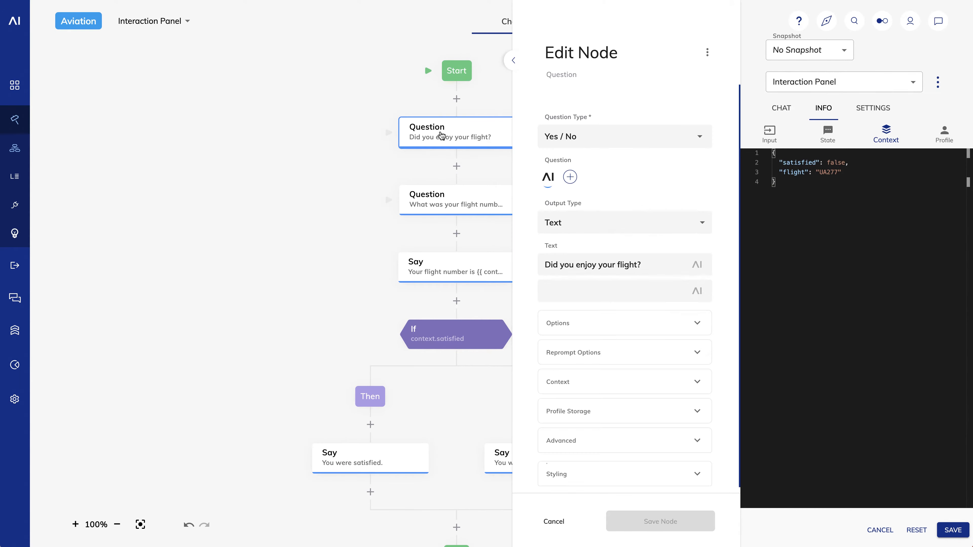
left_click(582, 444)
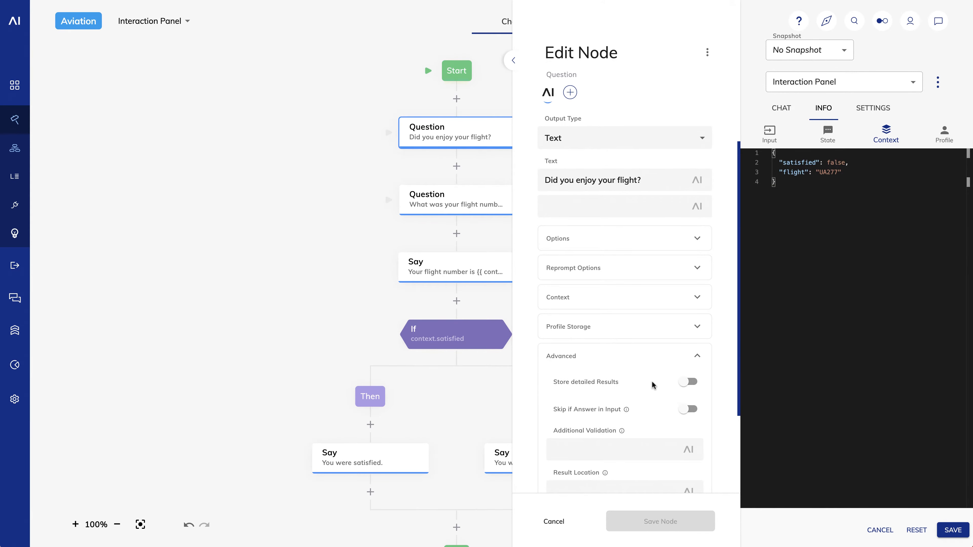
left_click(692, 383)
left_click(657, 521)
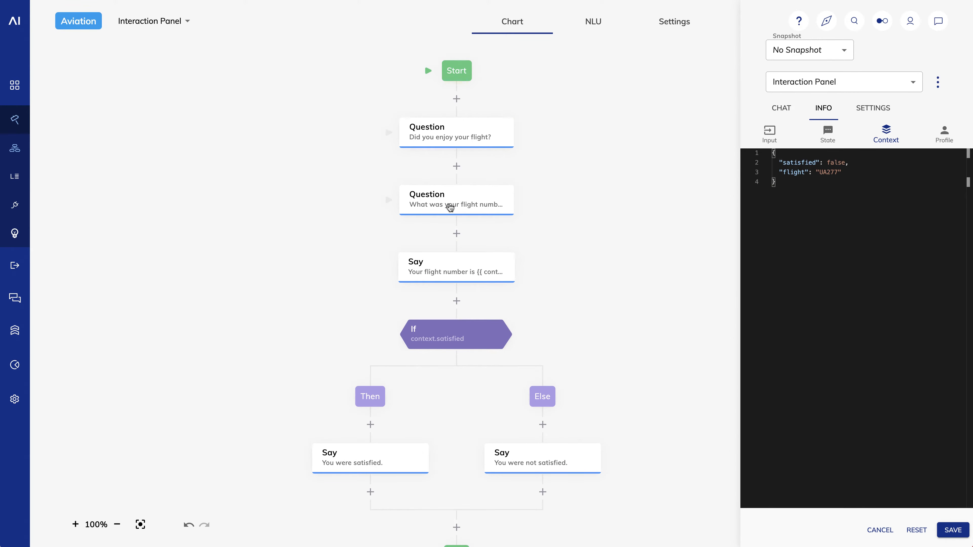
Step: Enable Store detailed Results in the advanced settings of the "What was your flight number?" Question node and save it
left_click(451, 212)
scroll(618, 356, "down", 1)
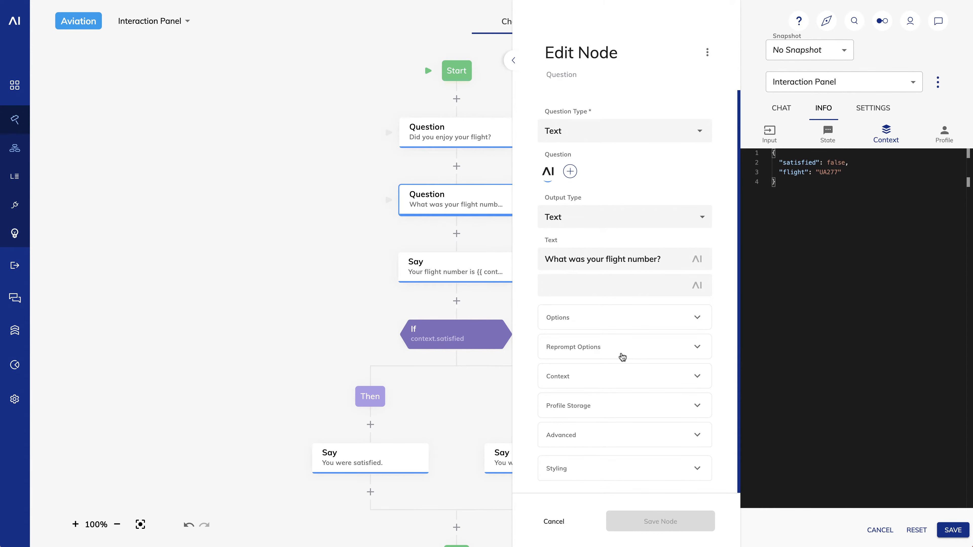
left_click(622, 436)
scroll(621, 437, "down", 5)
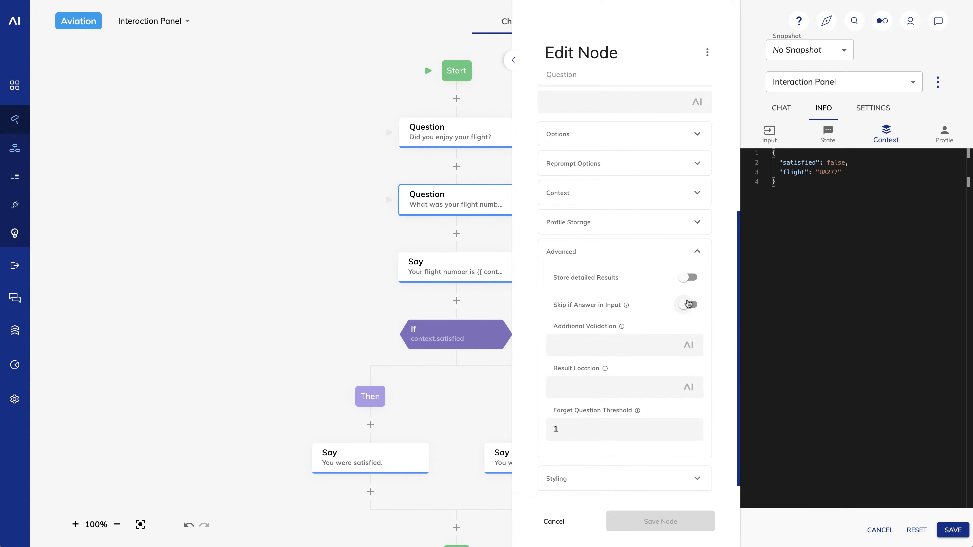
left_click(690, 277)
left_click(653, 521)
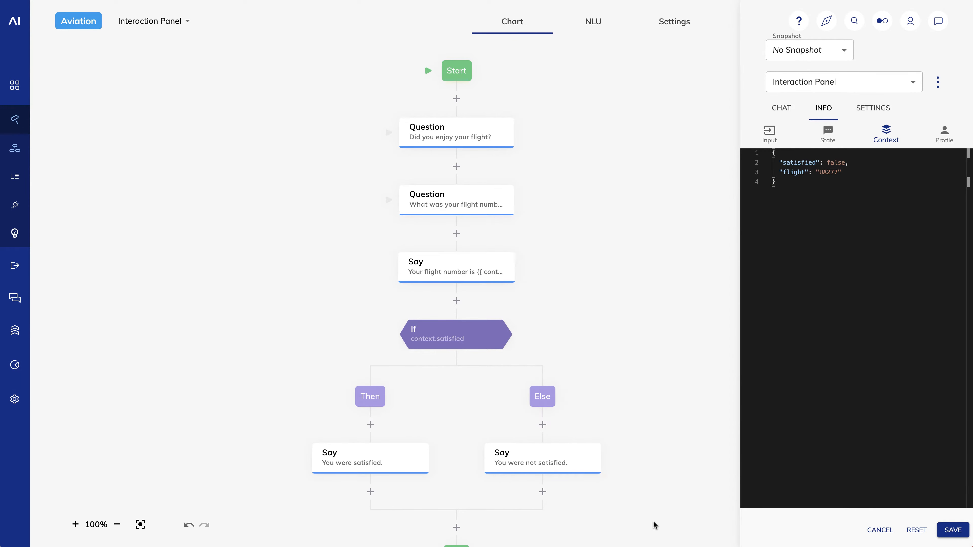
Step: Test the flow with detailed results in the chat by sending "hi", "yes" and "UA277"
left_click(784, 114)
left_click(804, 513)
type("hi")
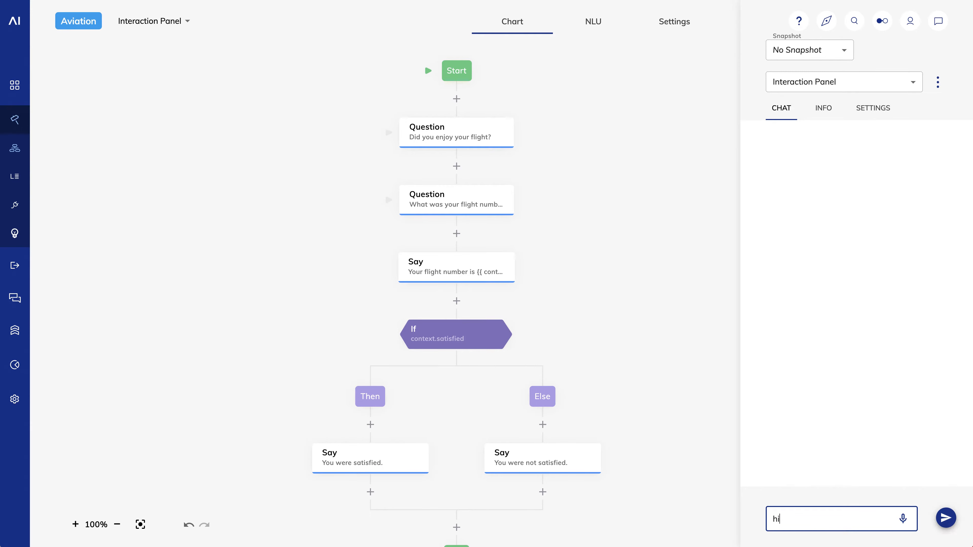
key("Return")
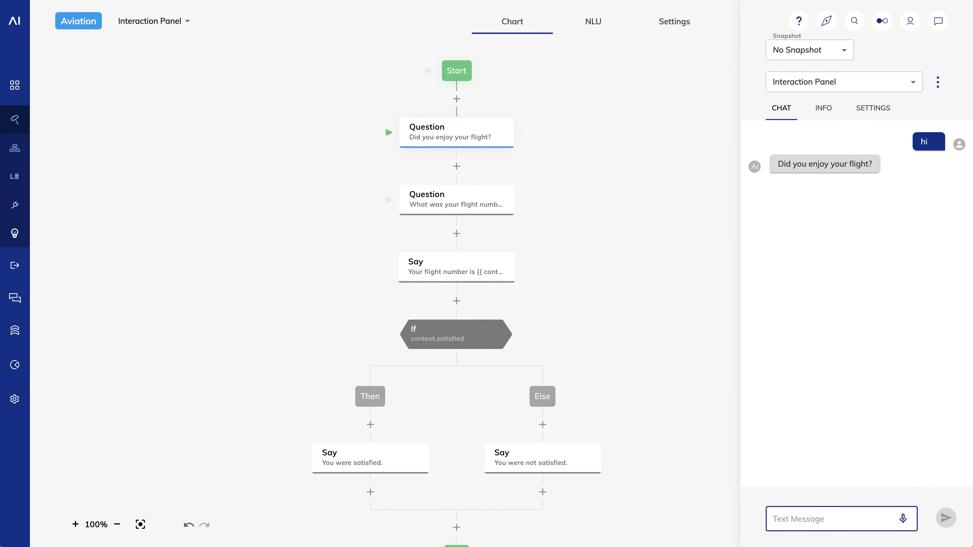
type("yes")
key("Return")
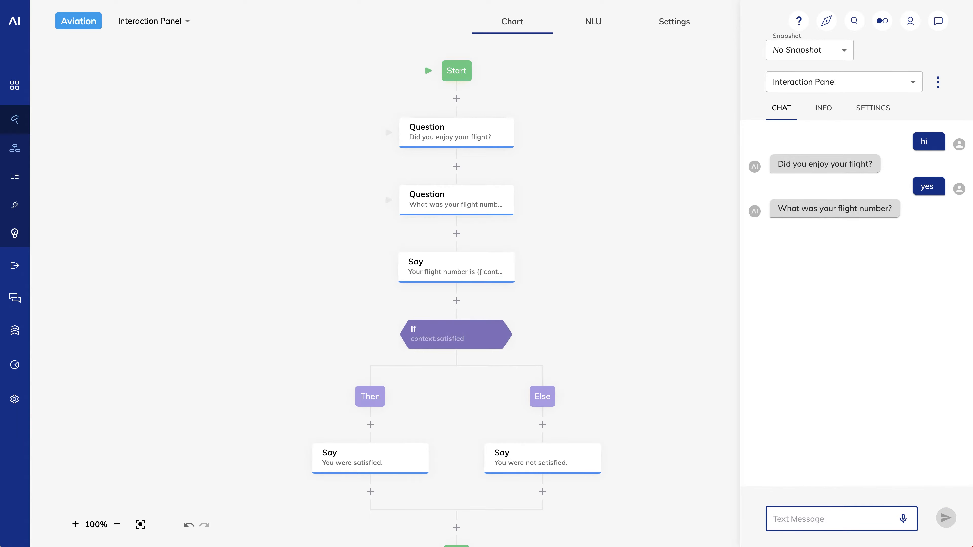
type("UA277")
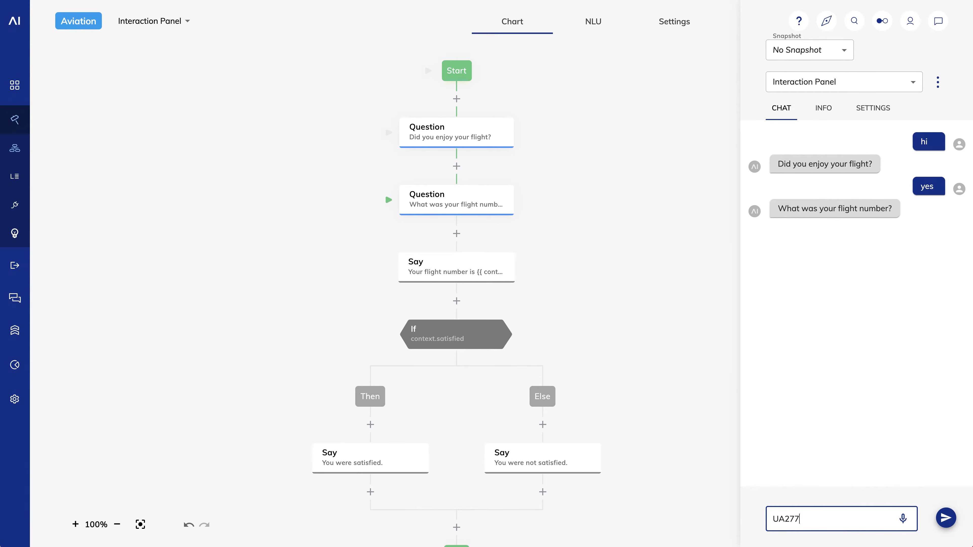
key("Return")
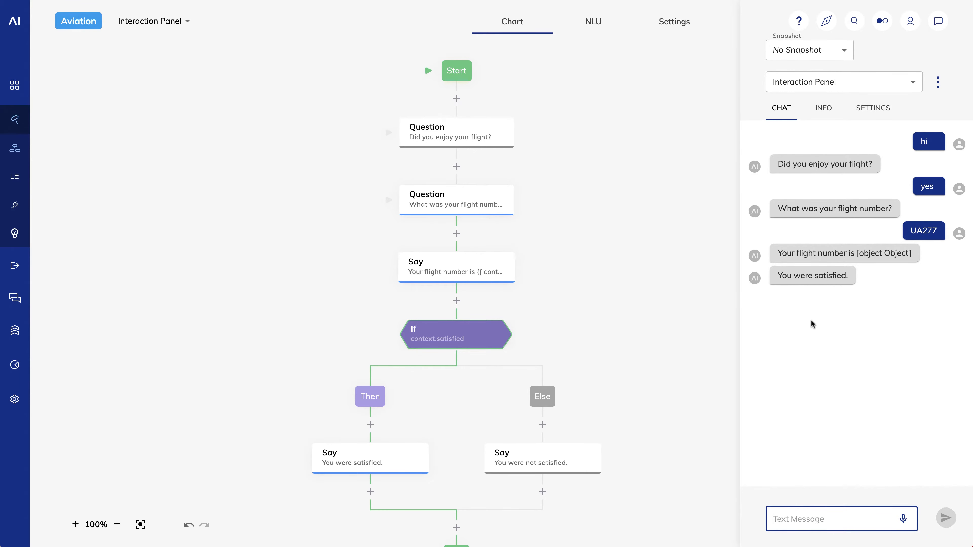
Step: Copy the test session's entire context JSON from the Interaction Panel and replace the sample JSON in JSON Path Finder with it
left_click(820, 107)
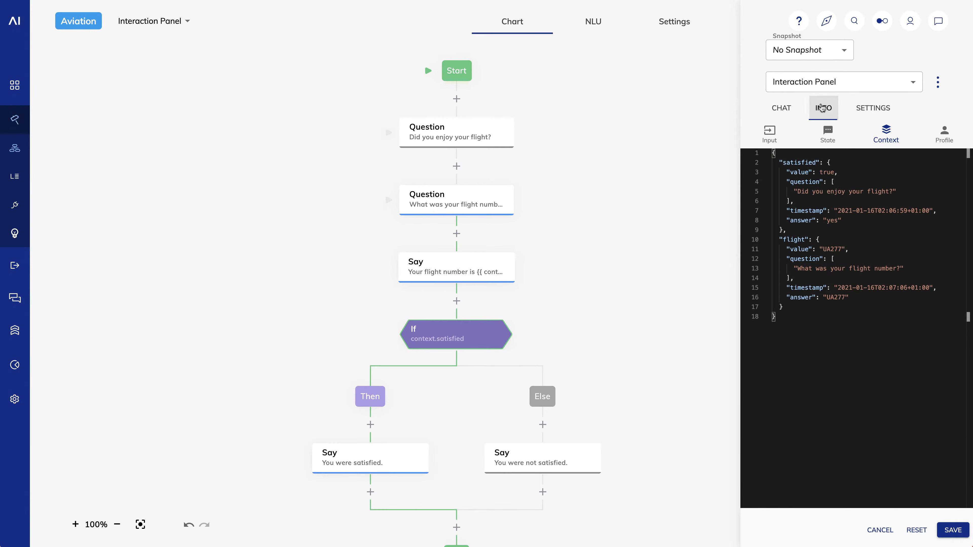
left_click(886, 138)
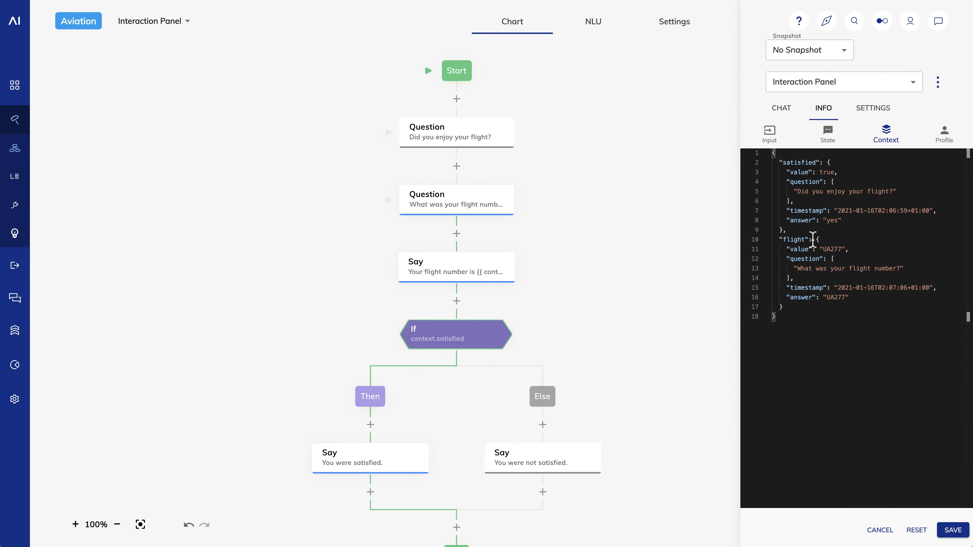
left_click(812, 329)
key("ctrl+a")
key("ctrl+c")
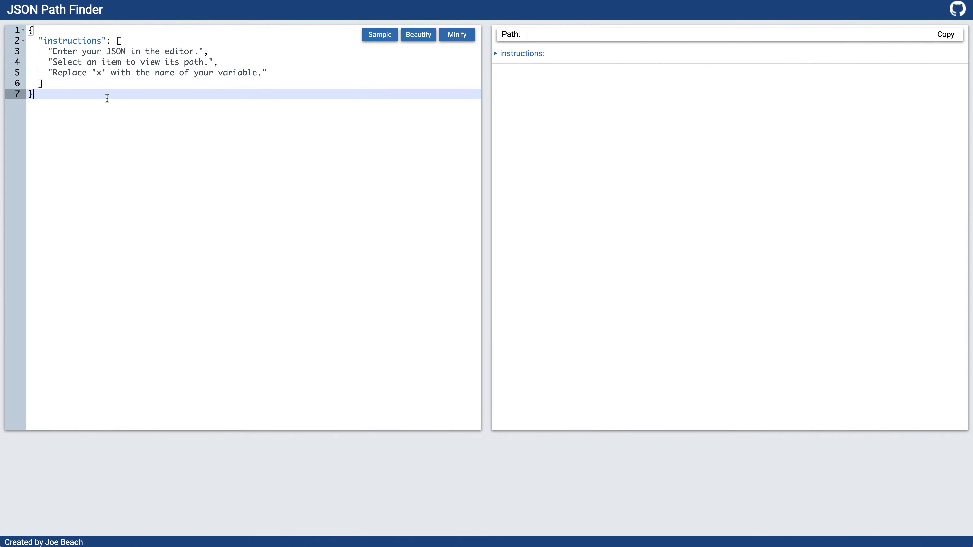
key("ctrl+a")
key("BackSpace")
key("ctrl+v")
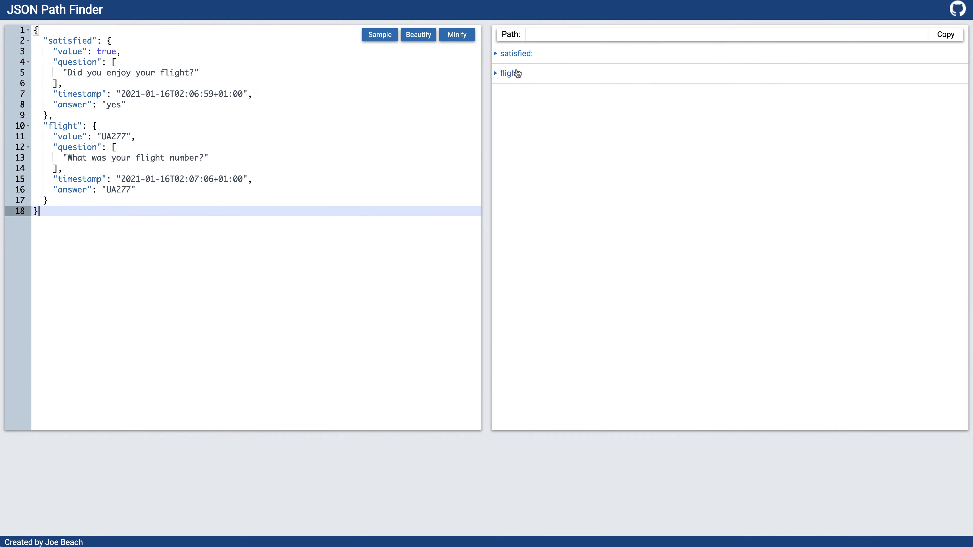
Step: Examine the satisfied object and its question entry, and copy the path x.flight.value from the flight object
left_click(496, 55)
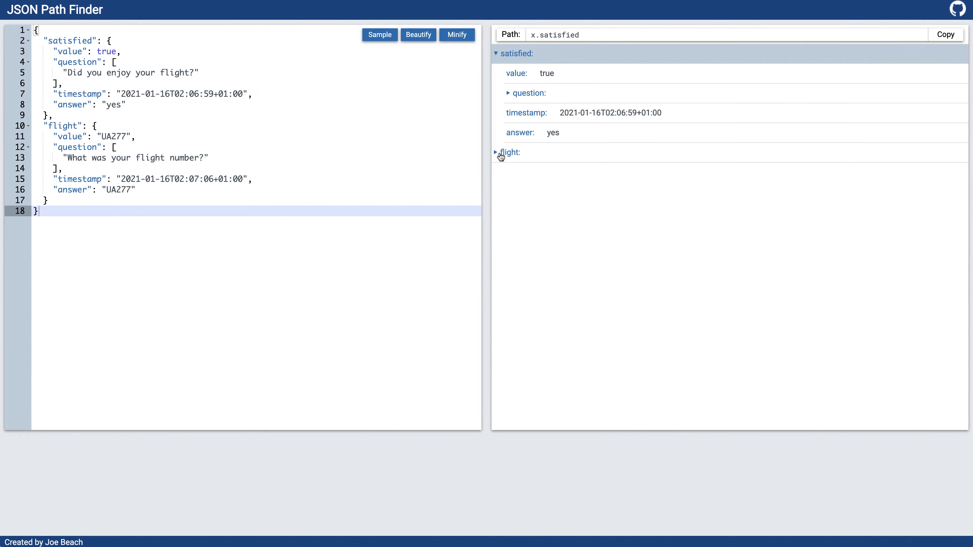
left_click(509, 94)
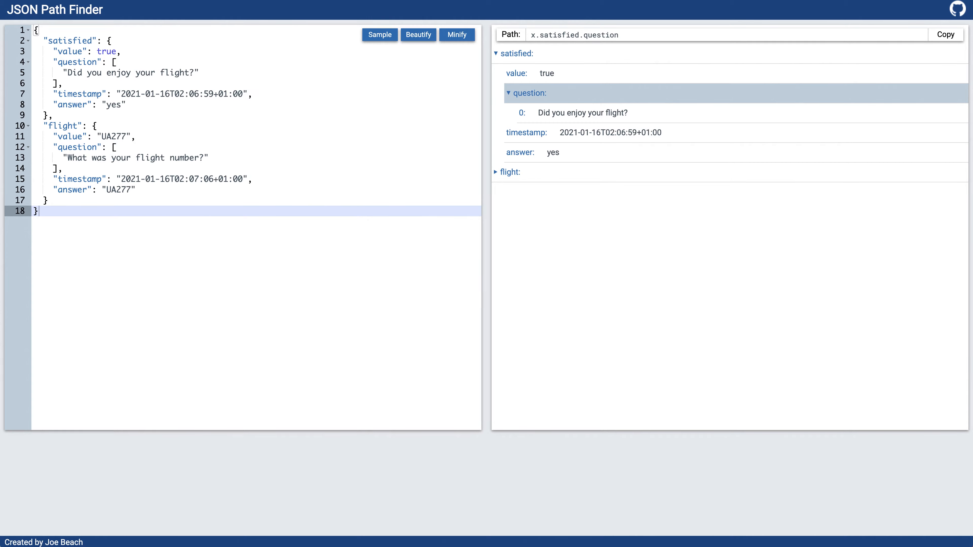
left_click(496, 55)
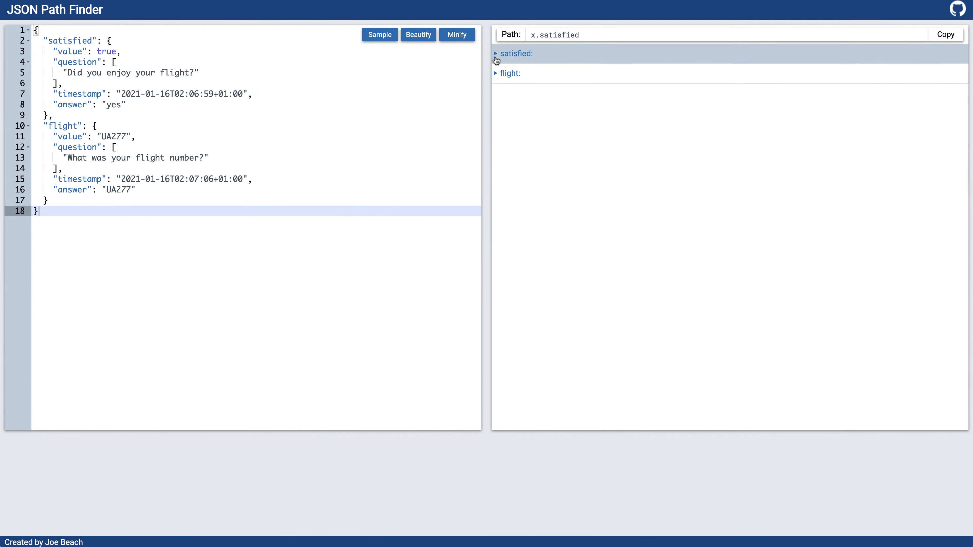
left_click(498, 75)
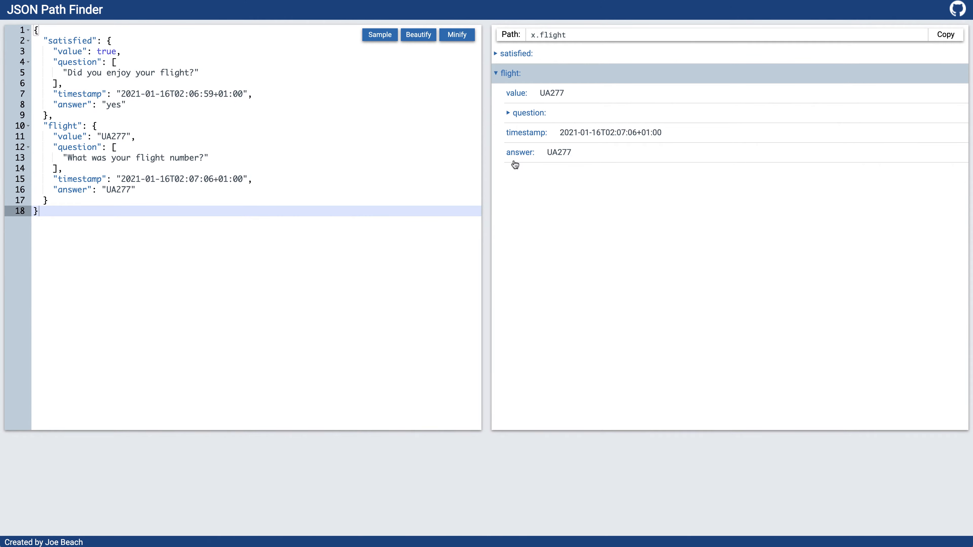
left_click(522, 97)
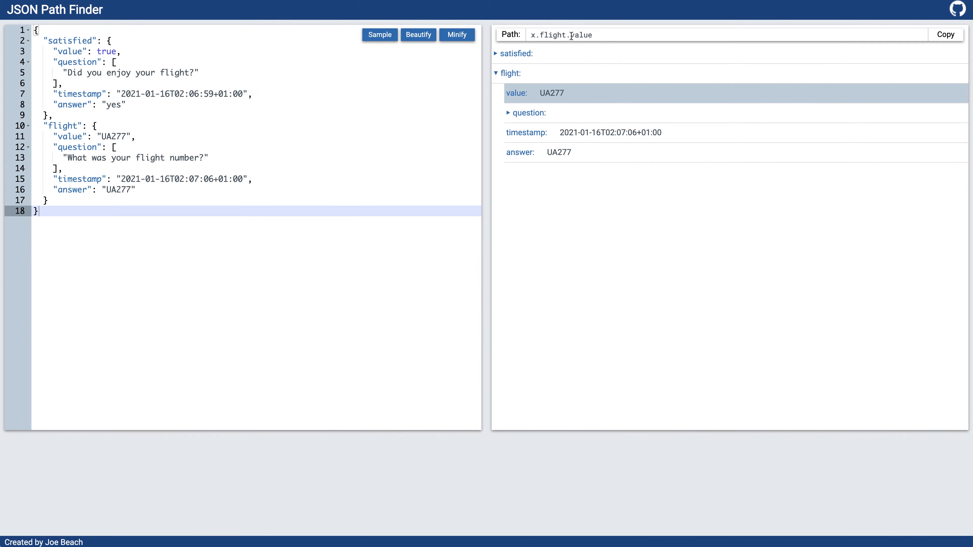
left_click(941, 39)
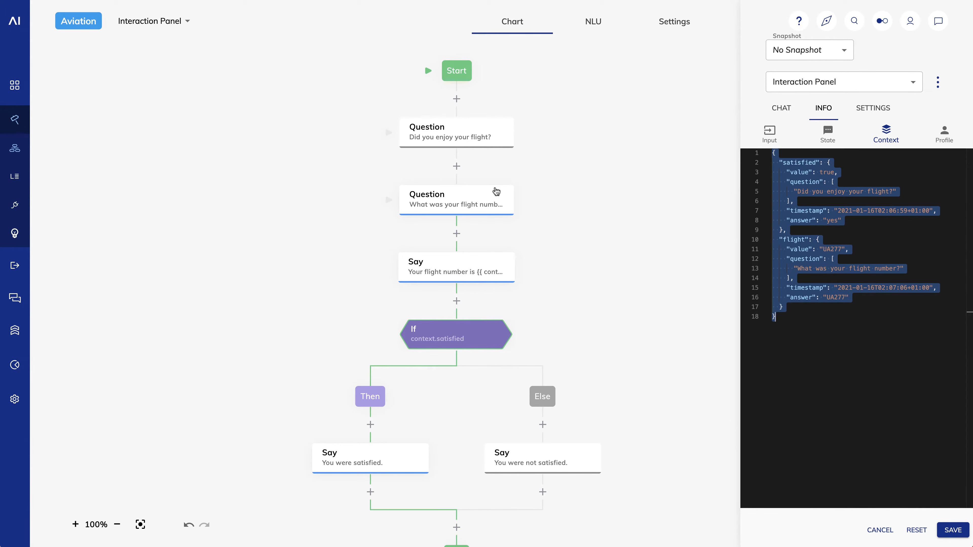
Step: Back in Cognigy.AI, change the flight number Say node's text to "Your flight number is {{ context.flight.value }}" and save the node
left_click(463, 272)
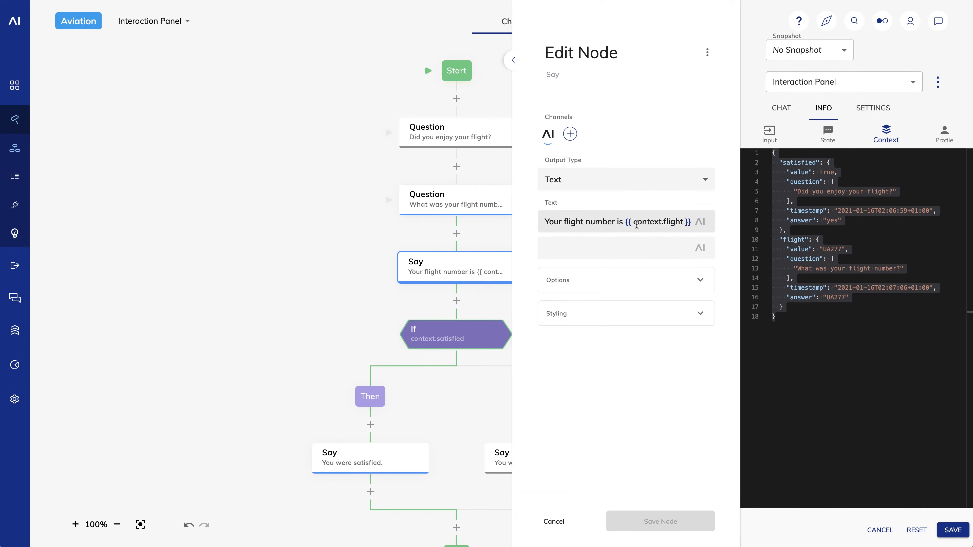
left_click_drag(635, 224, 684, 222)
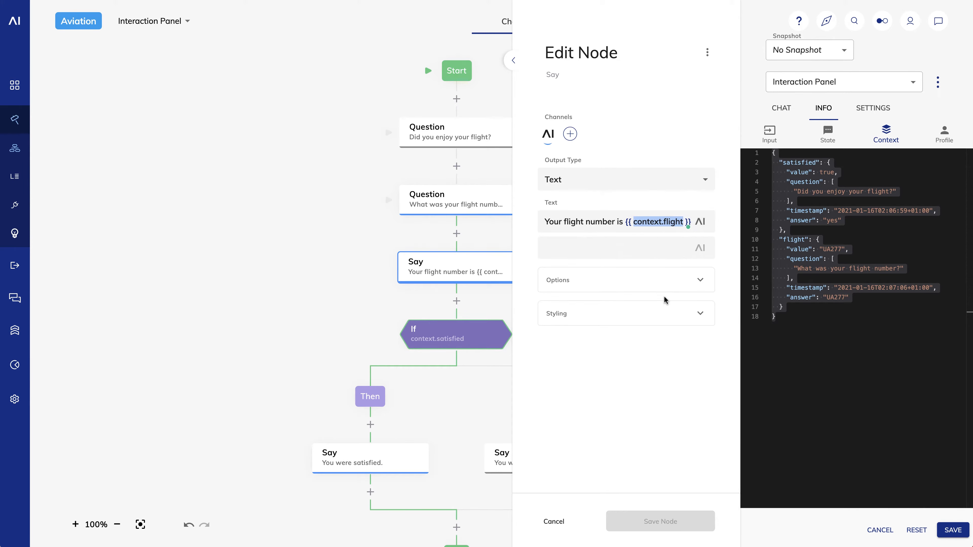
key("ctrl+v")
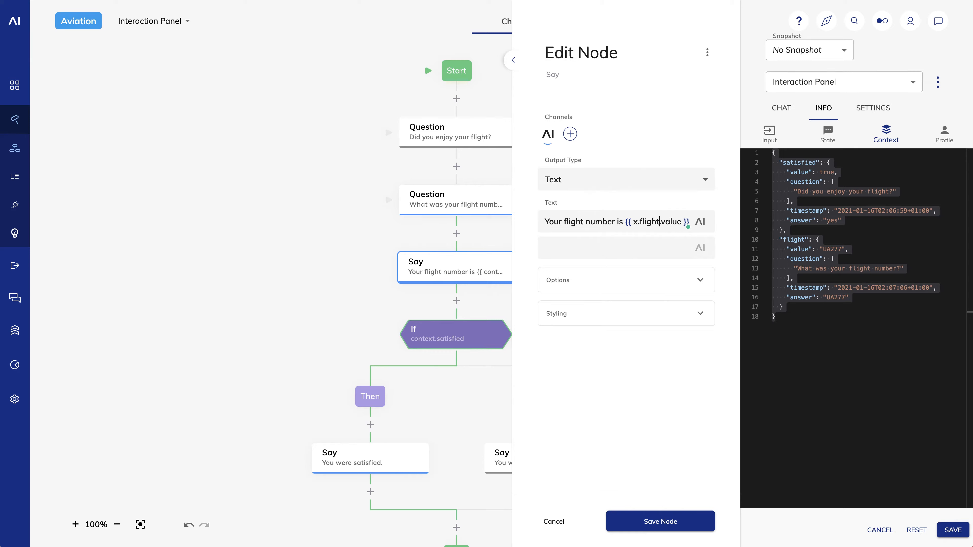
double_click(635, 221)
type("context")
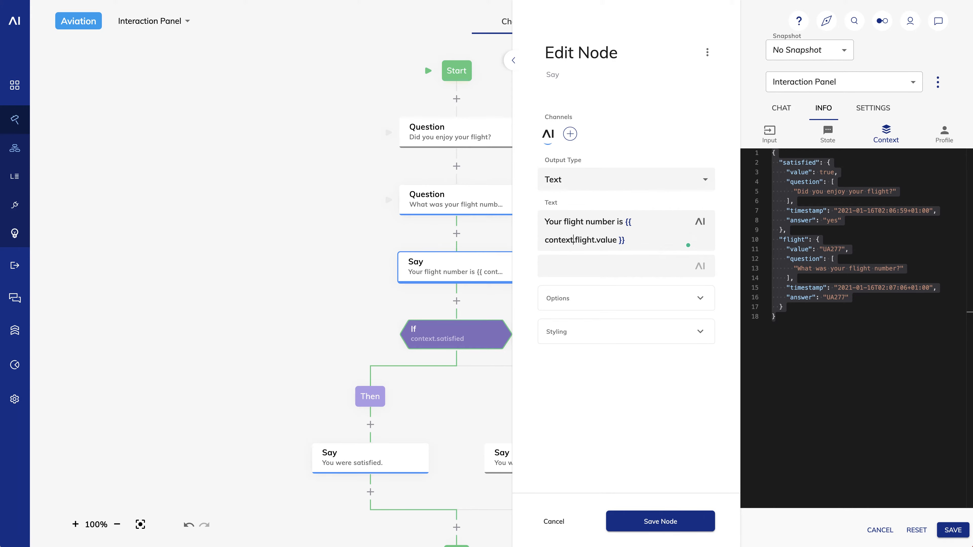
left_click(665, 519)
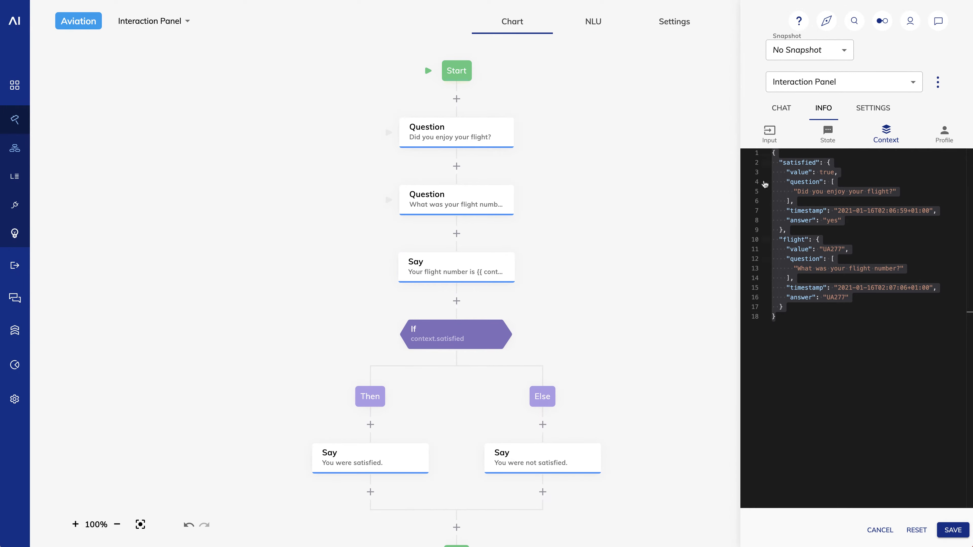
Step: Test the updated Say node in the chat by sending "hi", "yes" and "UA277"
left_click(779, 108)
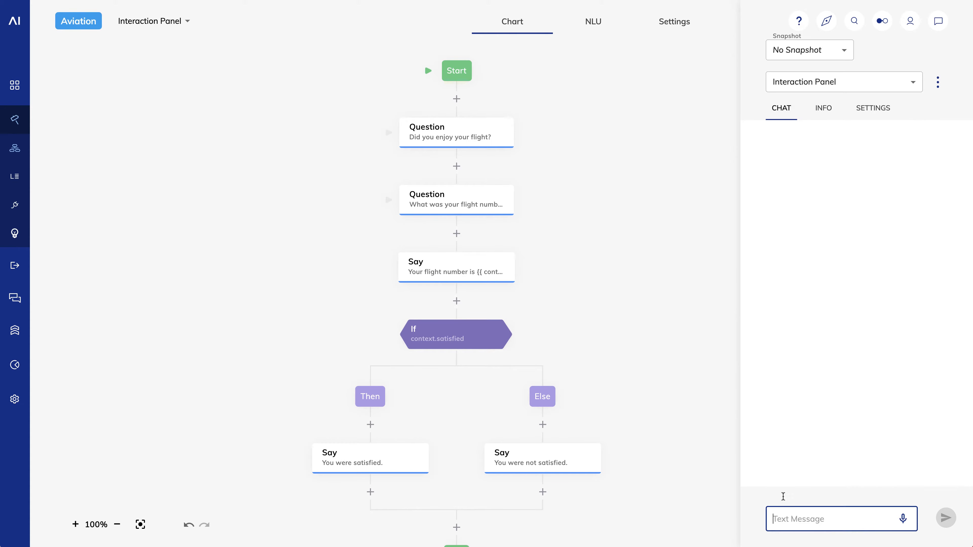
type("hi")
key("Return")
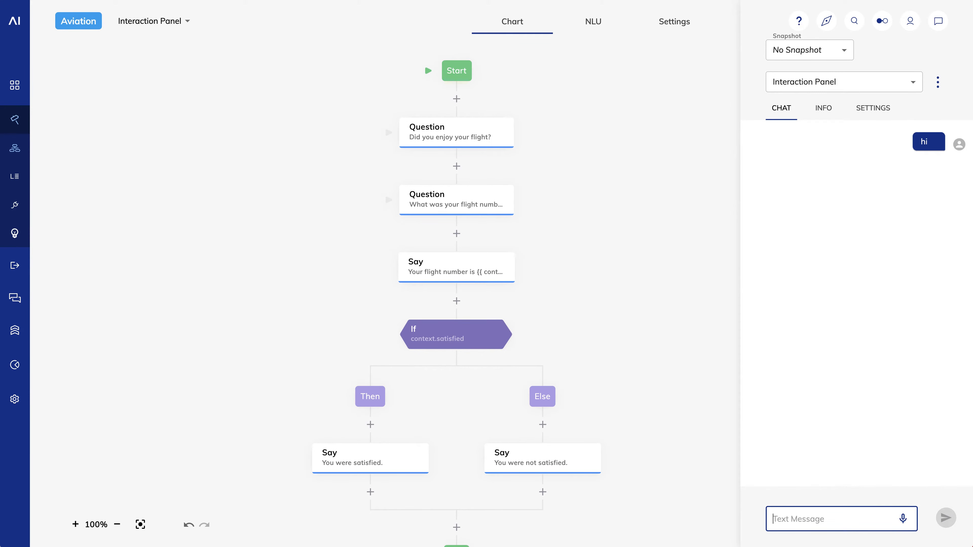
type("yes")
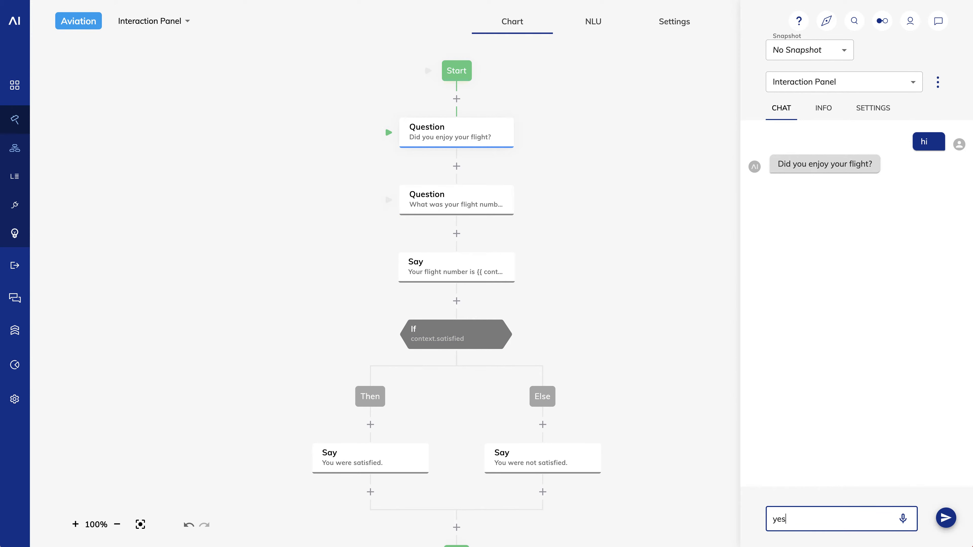
key("Return")
type("UA277")
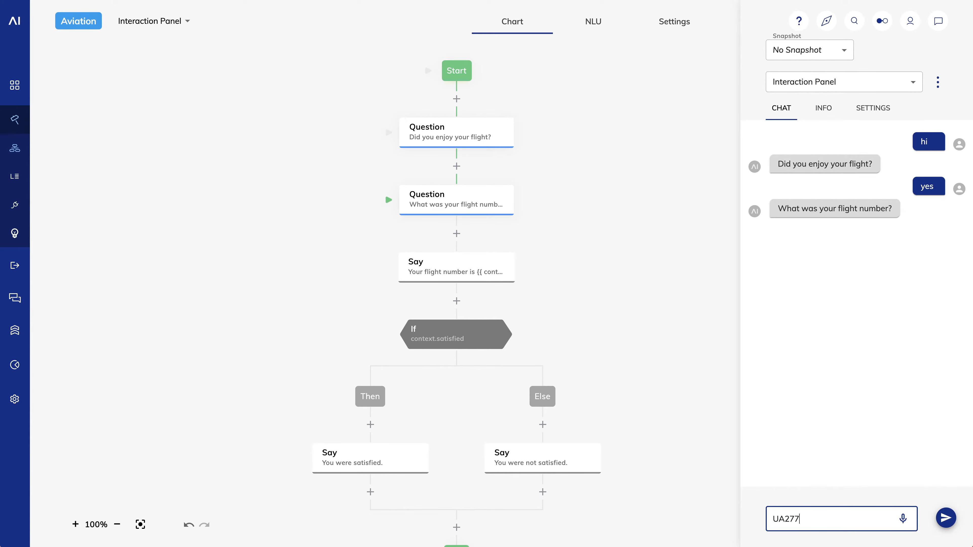
key("Return")
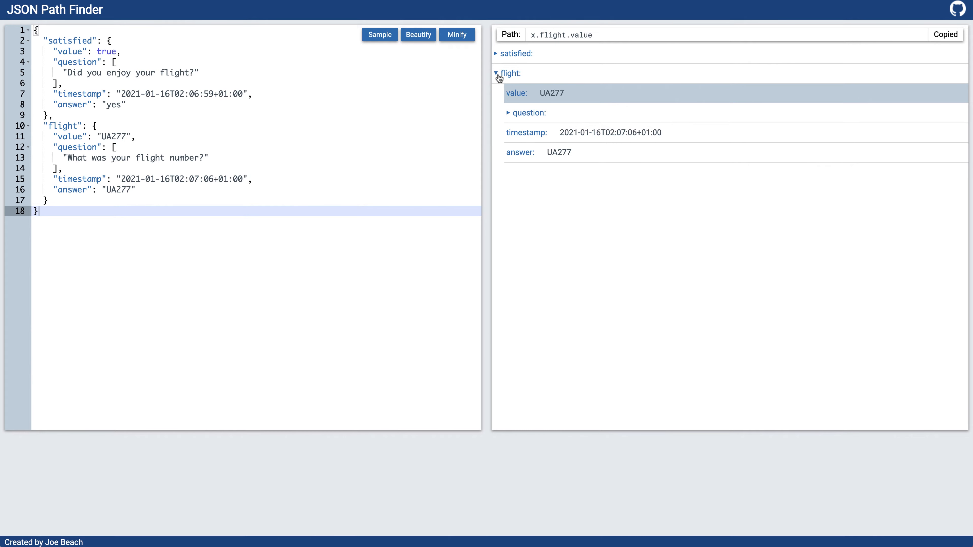
Step: In JSON Path Finder, collapse the flight object and copy the path x.satisfied.value from the satisfied object
left_click(496, 74)
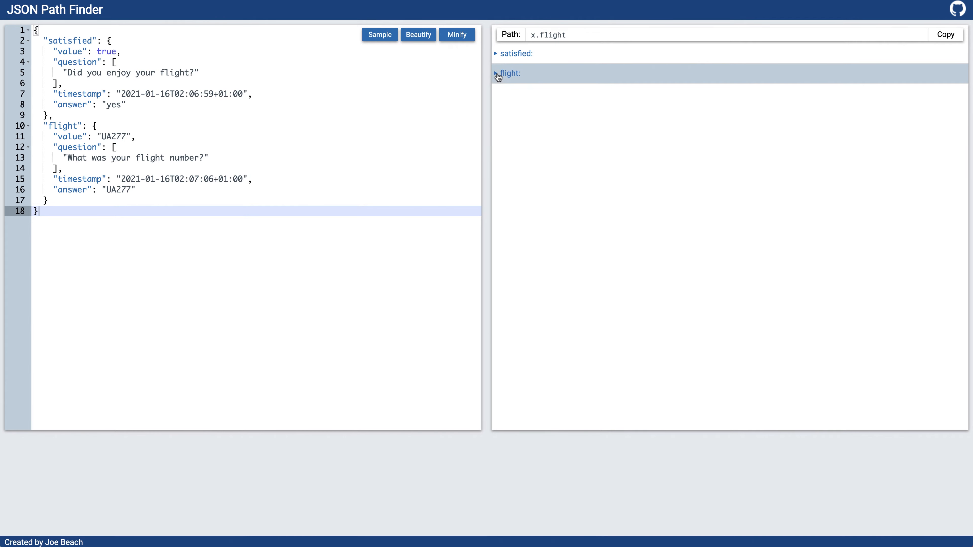
left_click(496, 54)
left_click(546, 76)
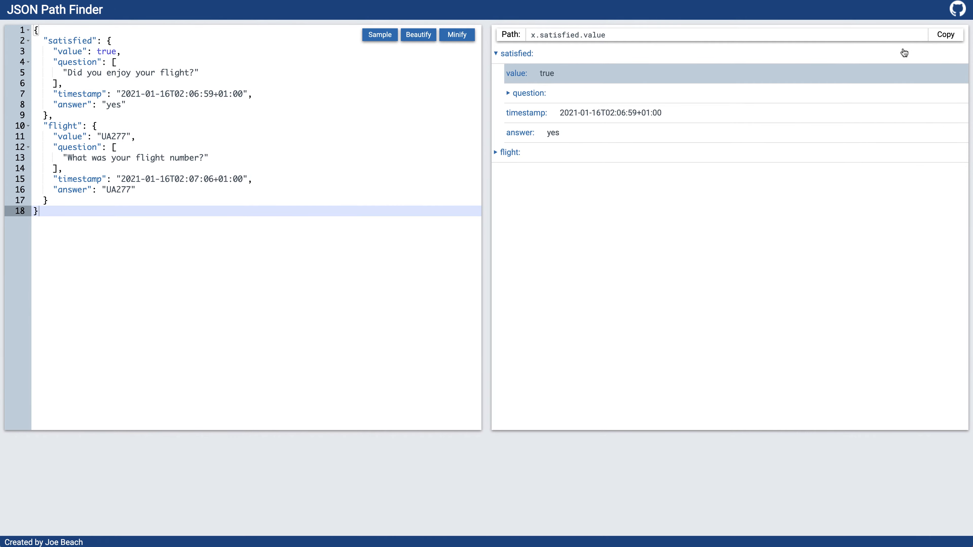
left_click(937, 39)
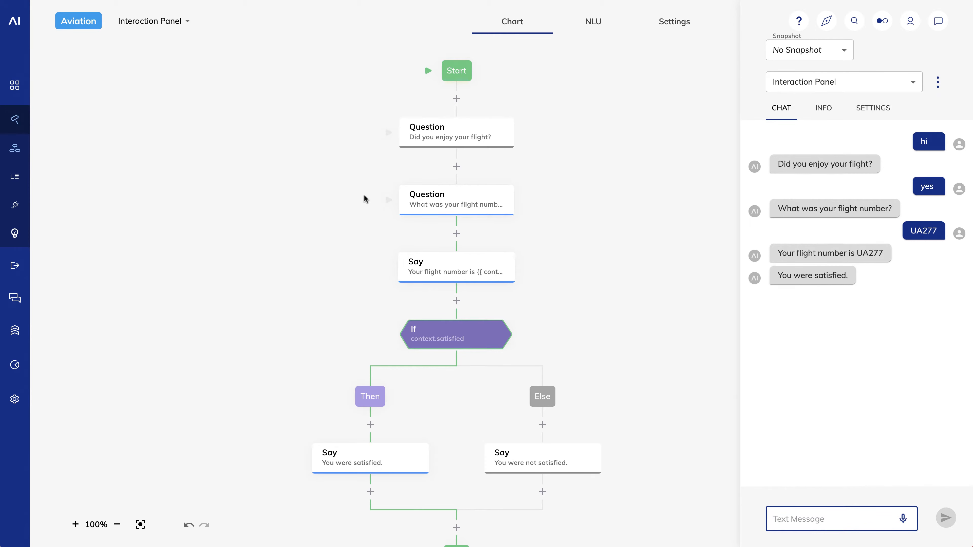
Step: In the Cognigy.AI flow, set the If node's condition to context.satisfied.value and save the node
left_click(439, 339)
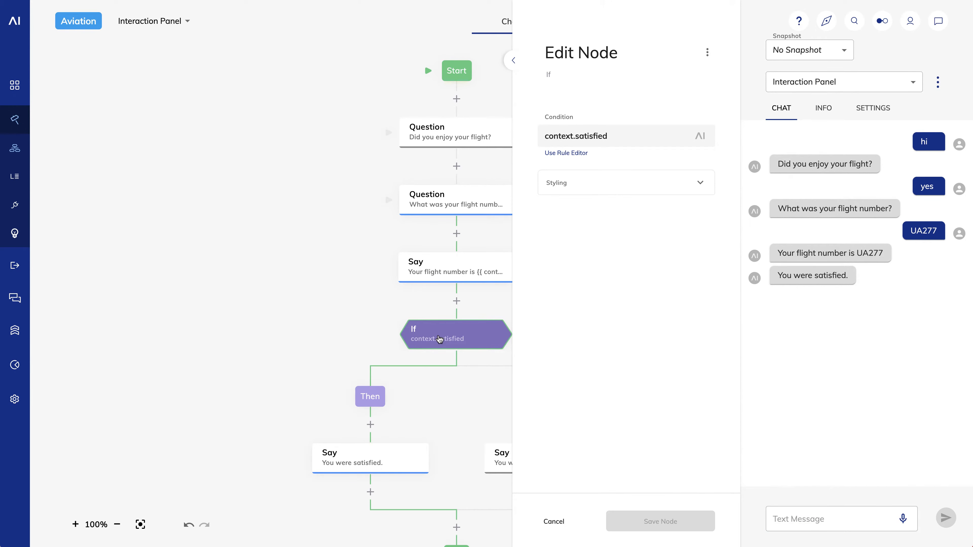
left_click_drag(623, 137, 538, 135)
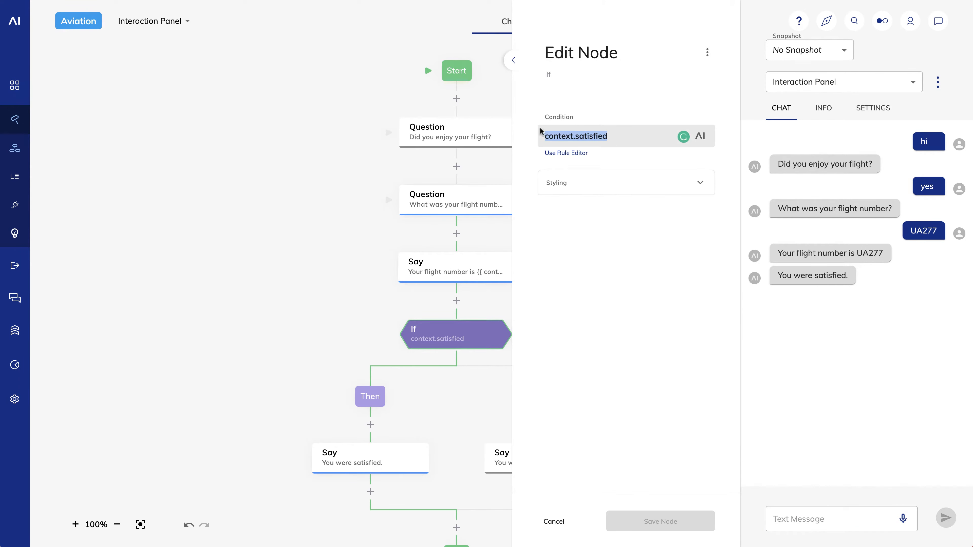
key("super+v")
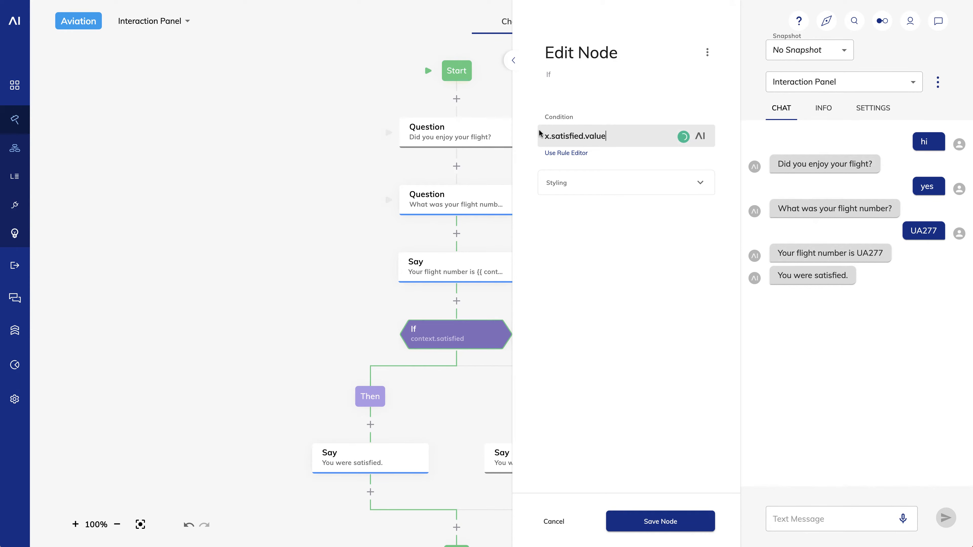
left_click(547, 136)
type("context")
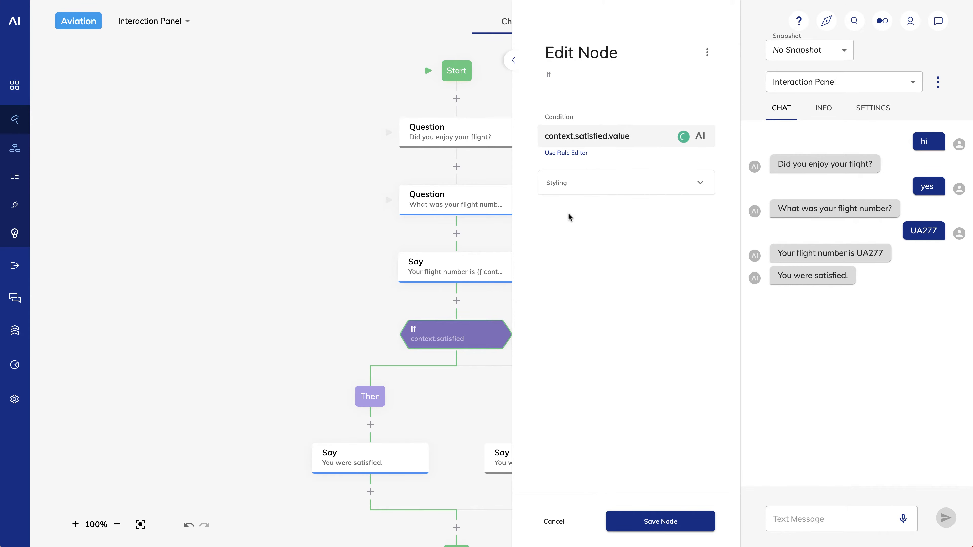
left_click(657, 525)
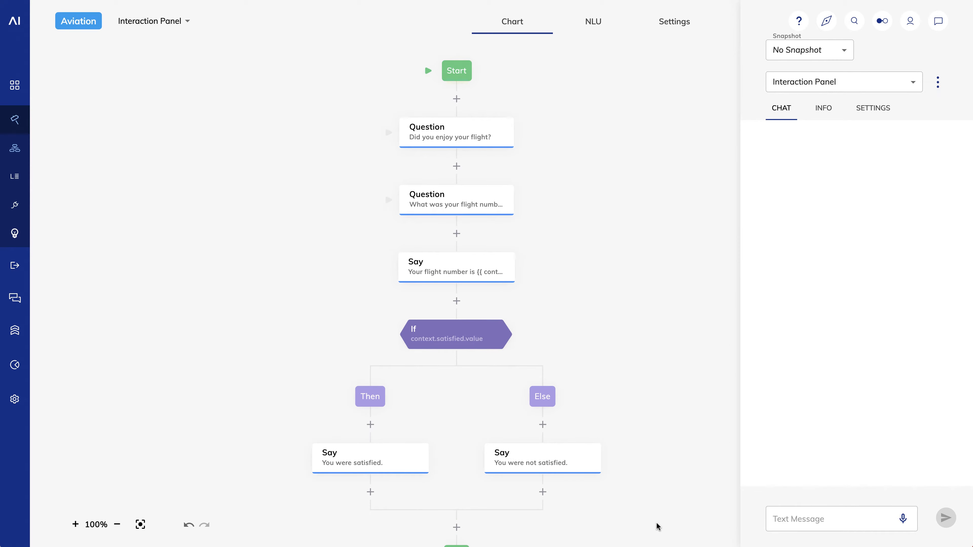
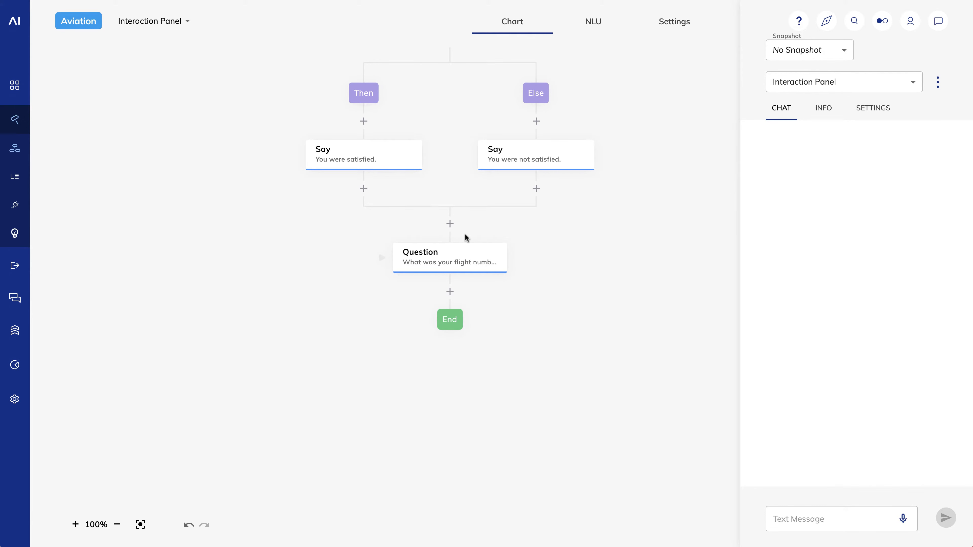
Step: Copy the flight number Say node and paste the copy between the last Question node and End
scroll(464, 233, "up", 4)
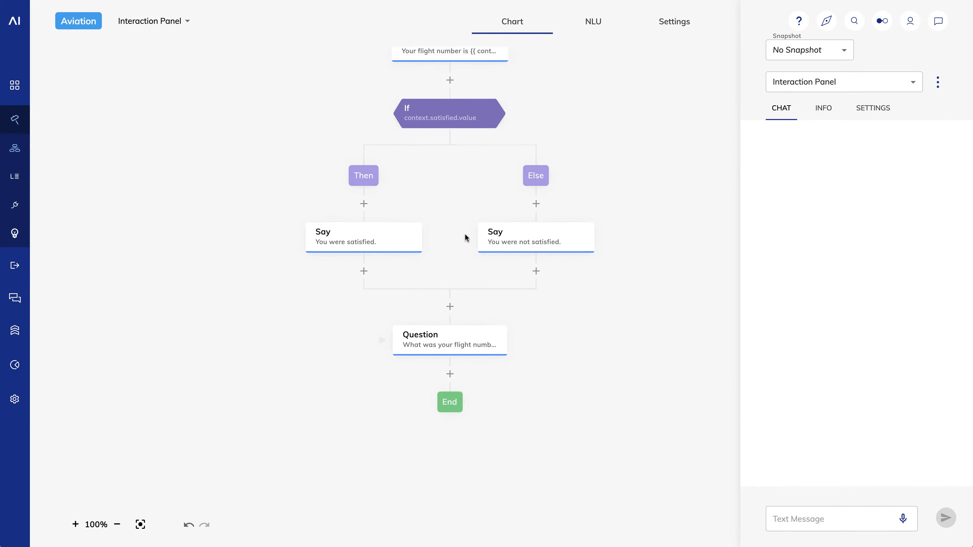
right_click(441, 91)
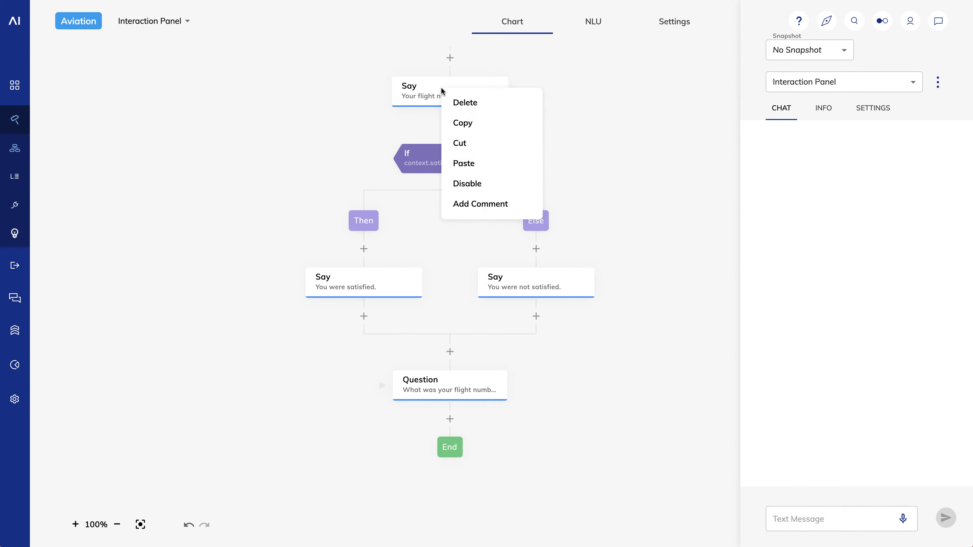
left_click(462, 128)
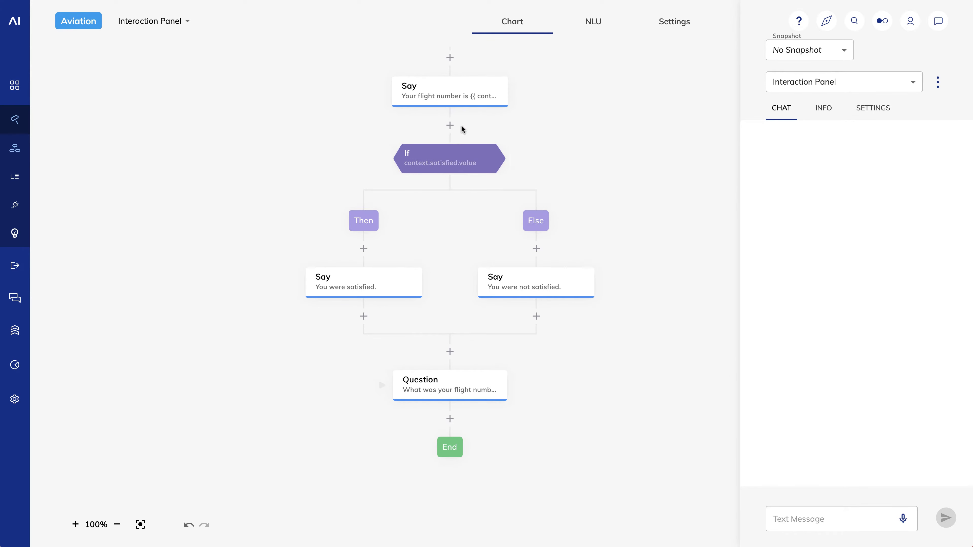
left_click(449, 419)
left_click(472, 434)
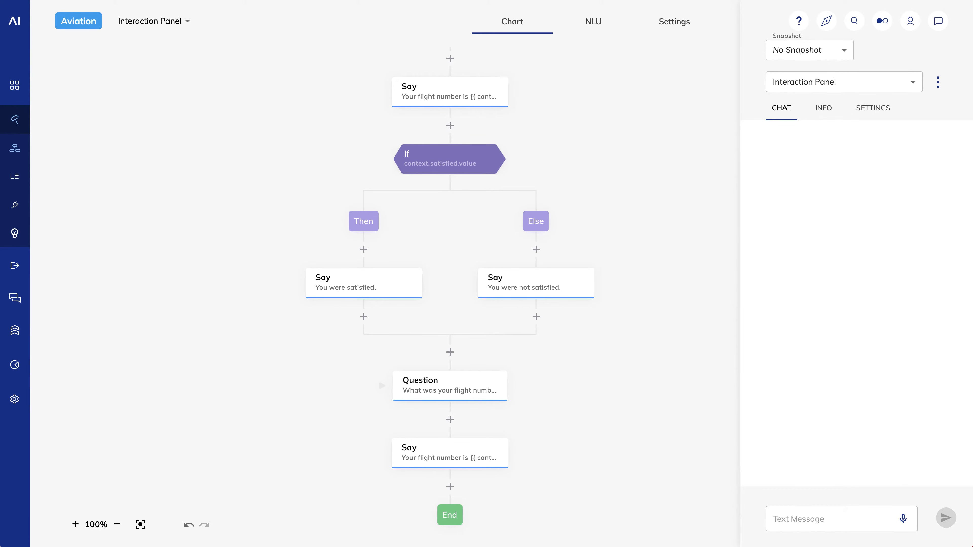
Step: Test the flow in the chat by sending "hi", "yes", "UA277" and "UA277" again
left_click(808, 515)
type("hi")
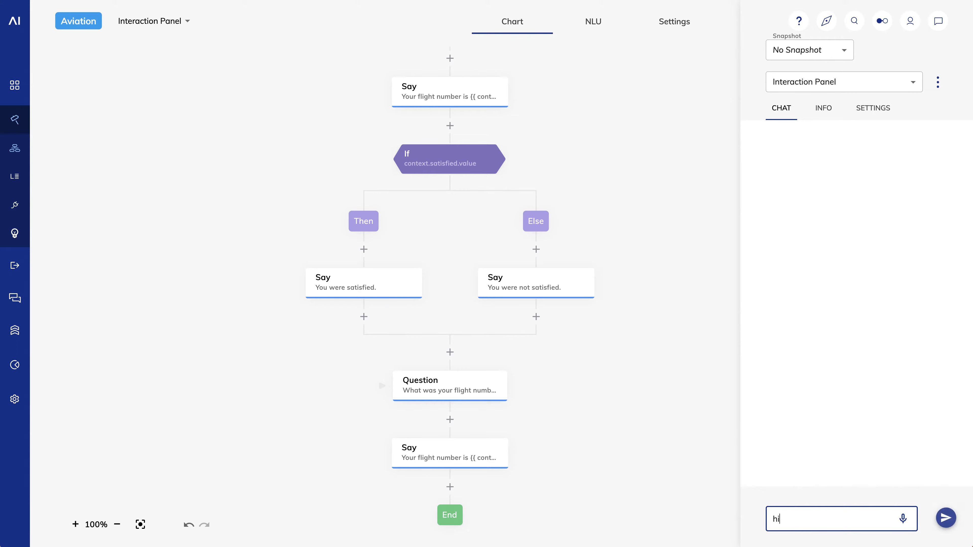
key("Return")
type("yes")
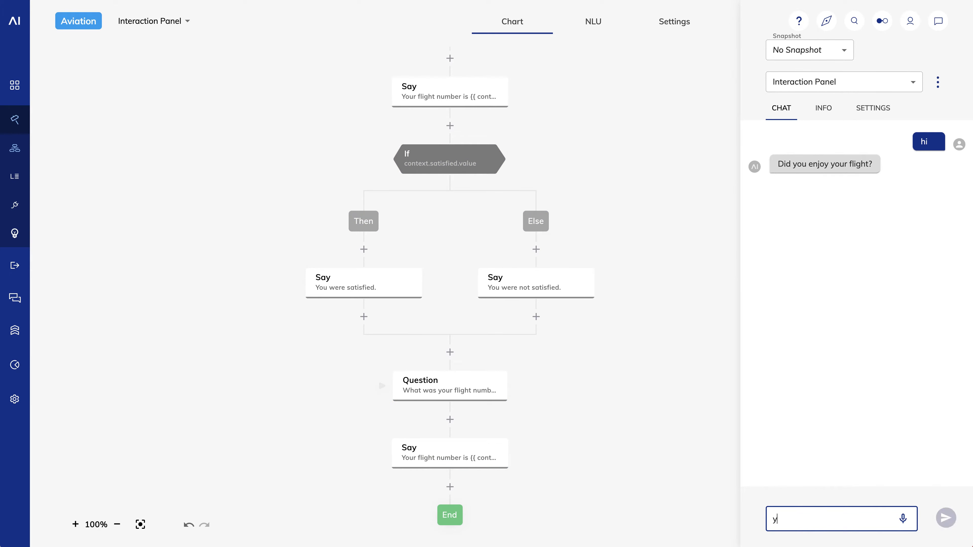
key("Return")
type("UA277")
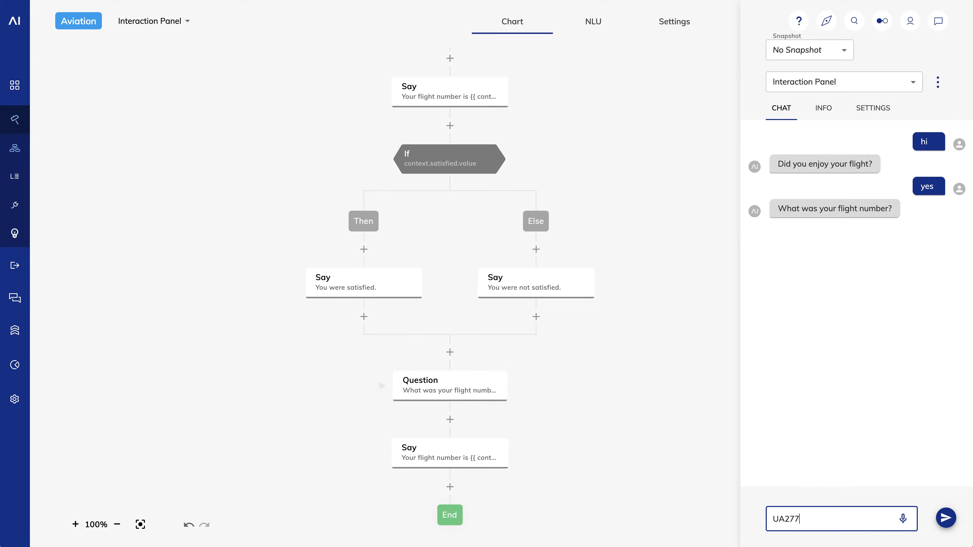
key("Return")
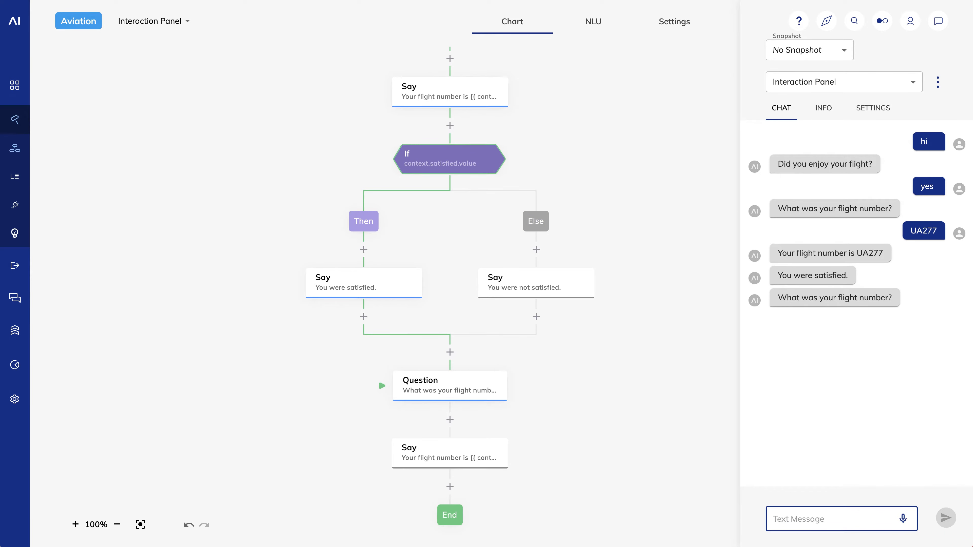
type("UA277")
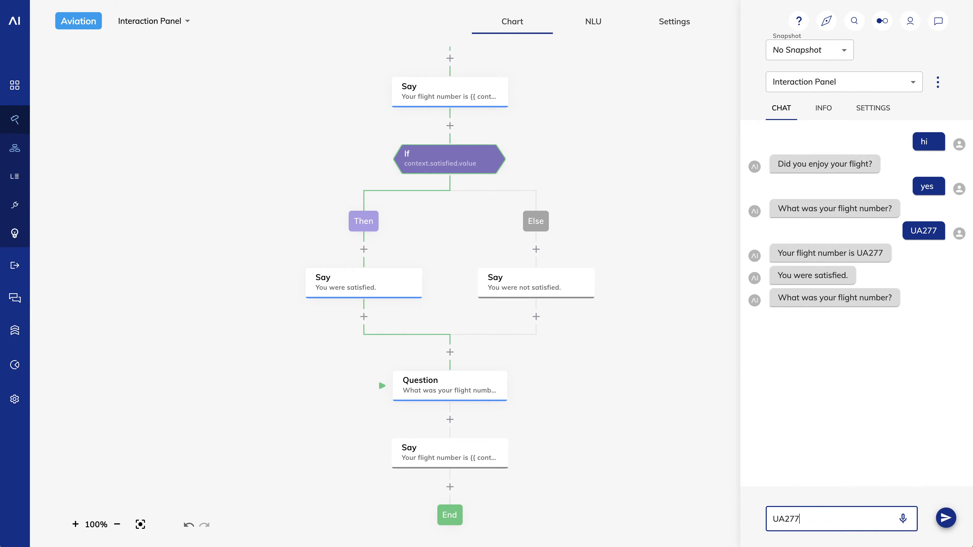
key("Return")
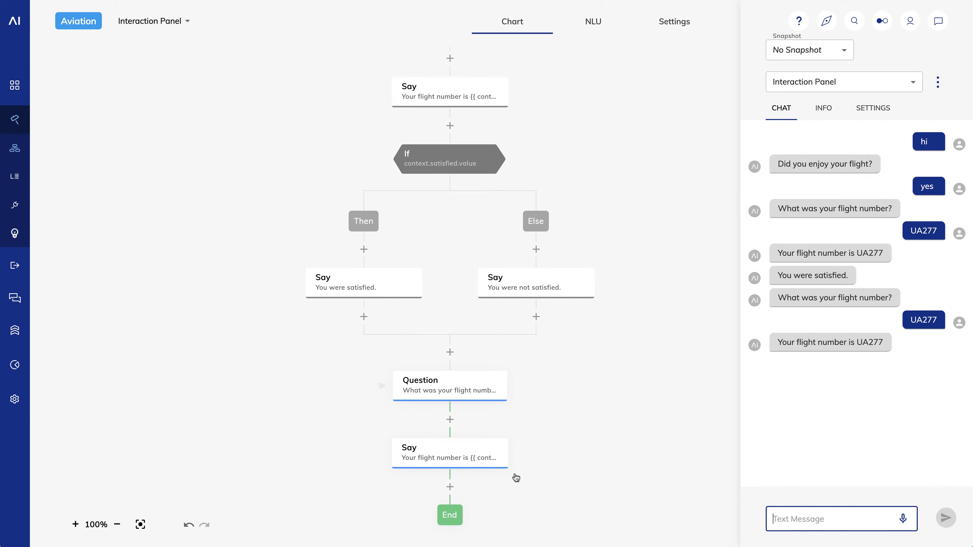
Step: In the last Question node, enable Skip if Answer exists in Context and save the node
left_click(434, 390)
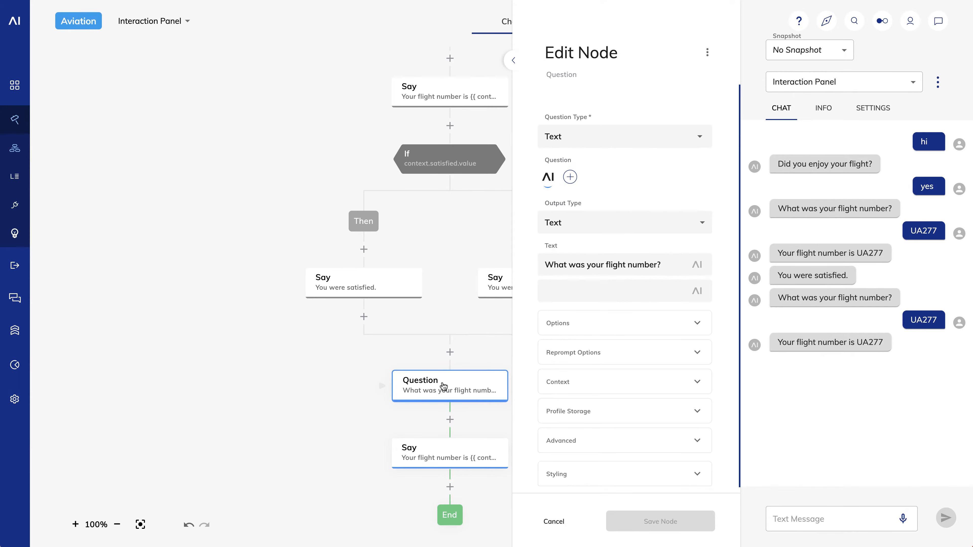
left_click(575, 387)
scroll(574, 387, "down", 2)
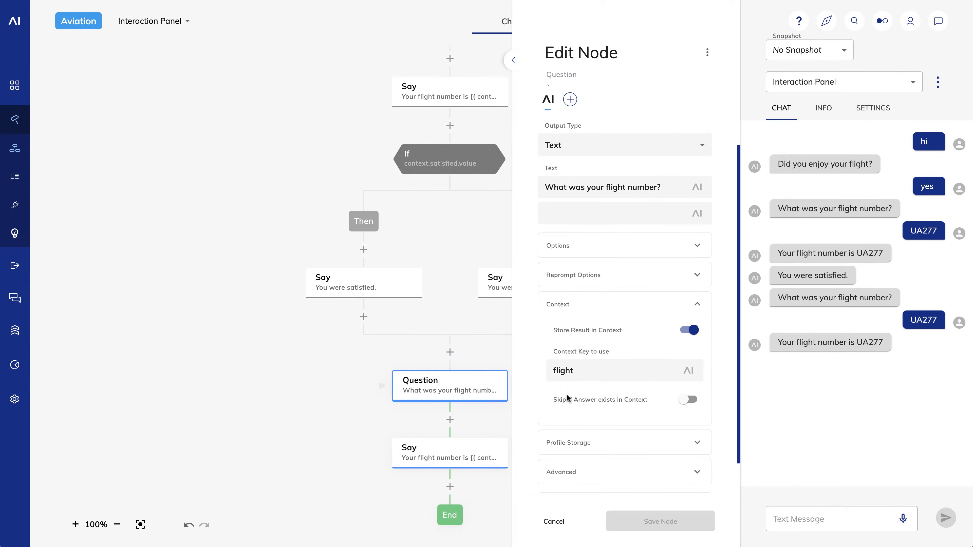
left_click(689, 401)
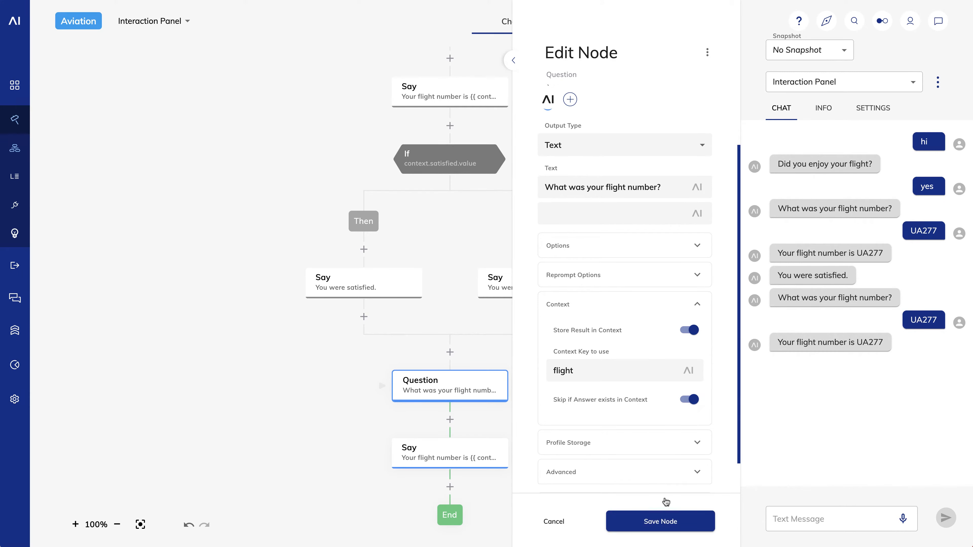
left_click(652, 524)
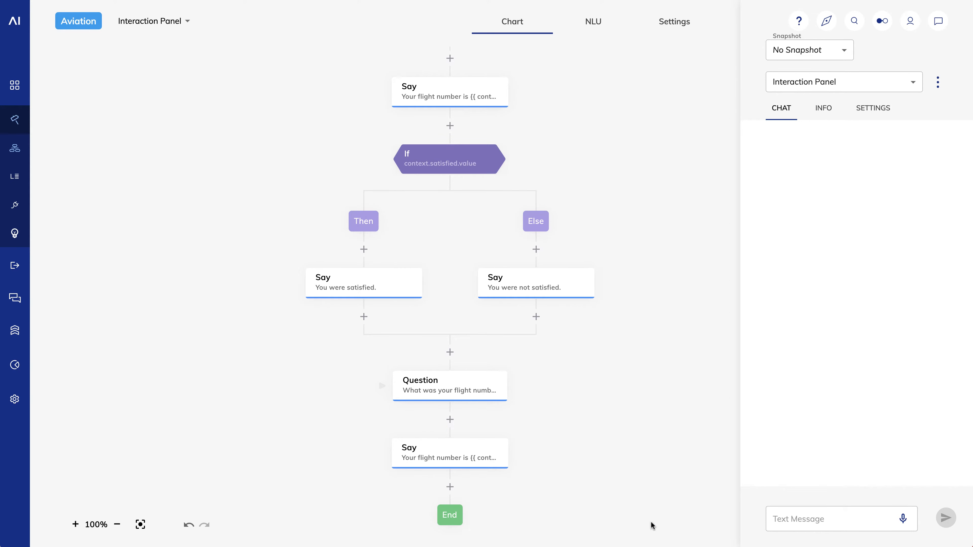
Step: Retest the flow in the chat by sending "hi", "yes" and "UA277", and clear the conversation
left_click(808, 523)
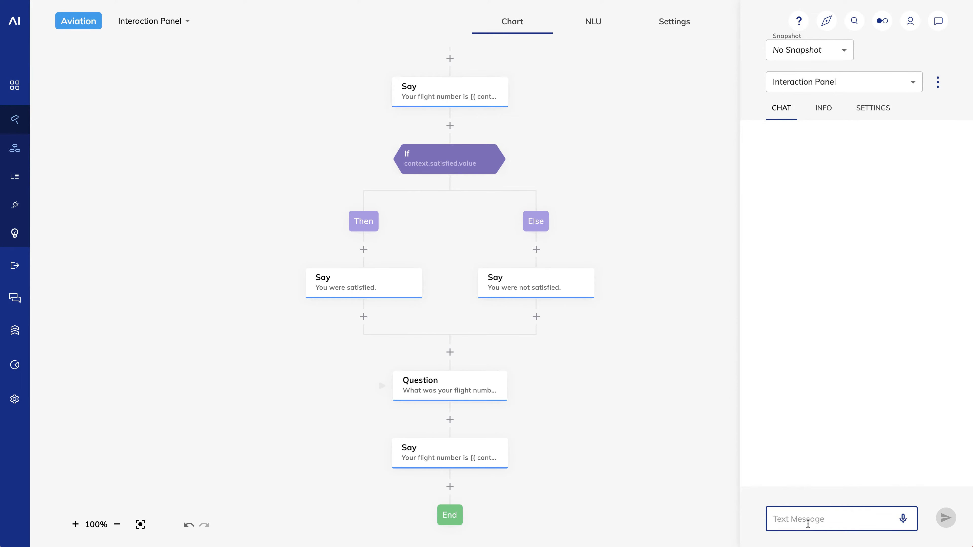
type("hi")
key("Return")
type("yes")
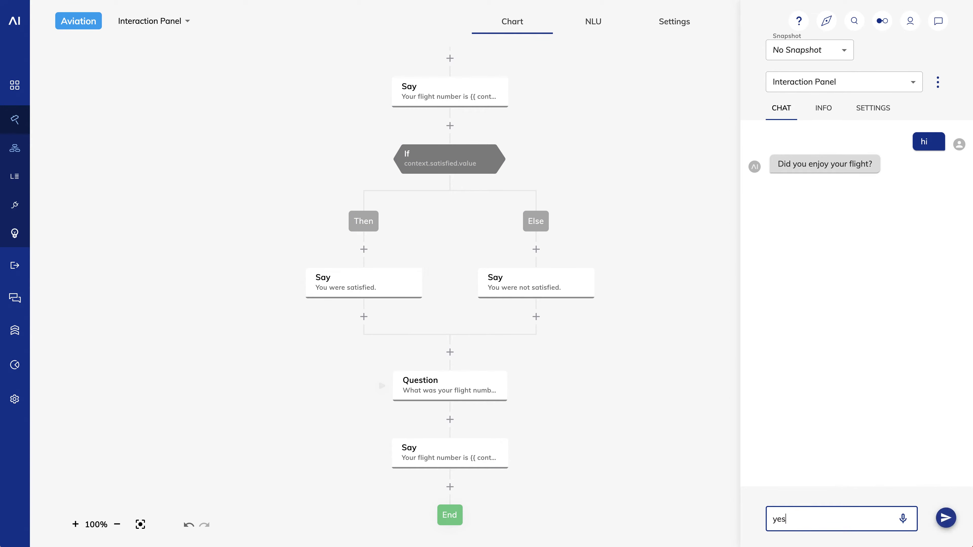
key("Return")
type("UA277")
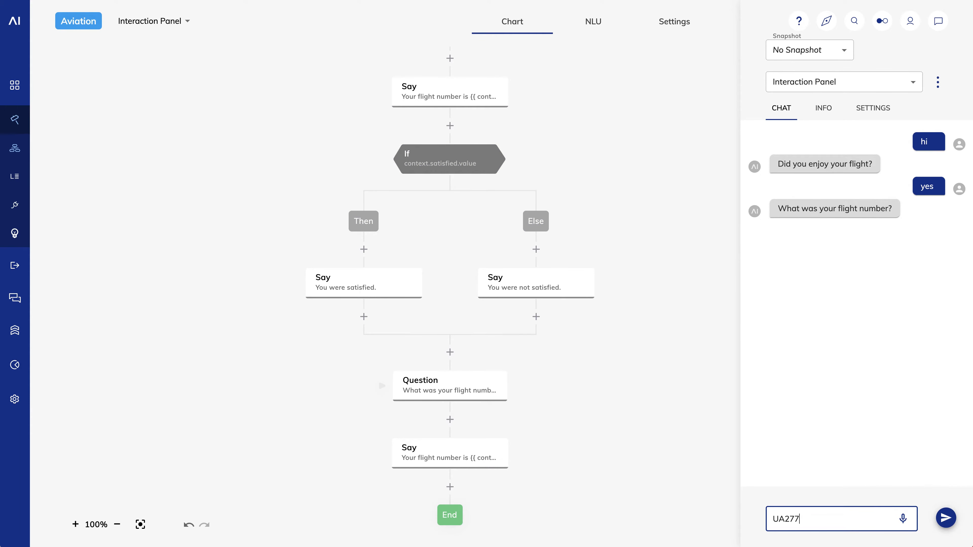
key("Return")
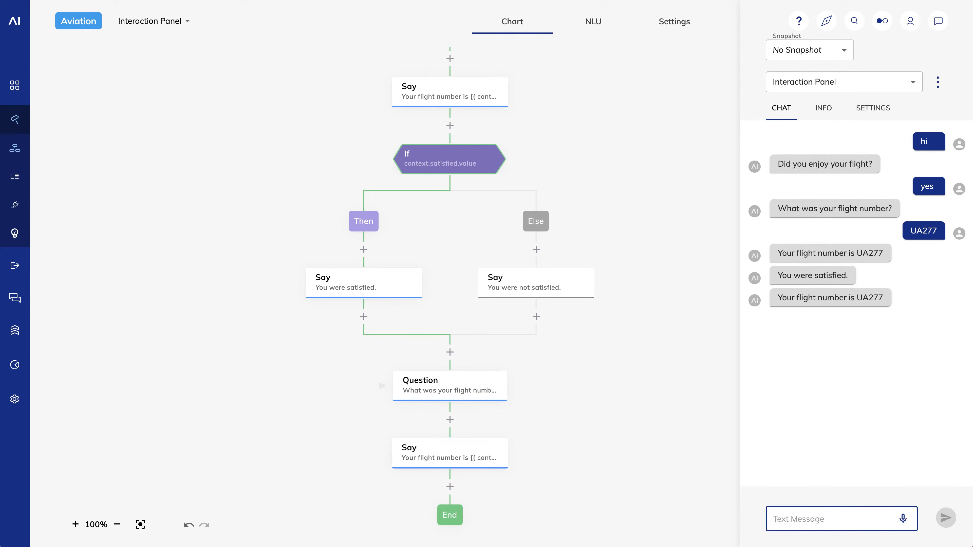
left_click(812, 454)
key("c")
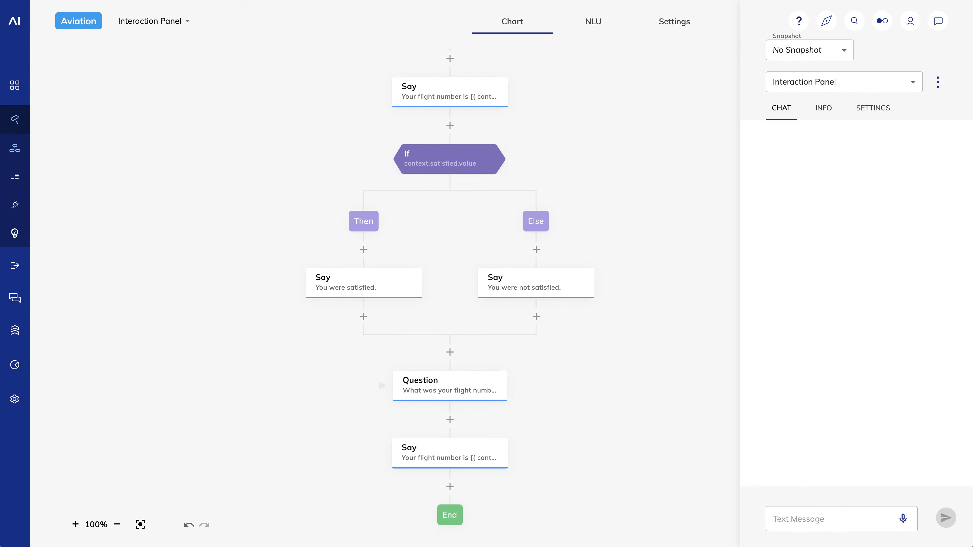
Step: Create a new flow named "Input" in the Aviation agent
left_click(637, 0)
left_click(40, 150)
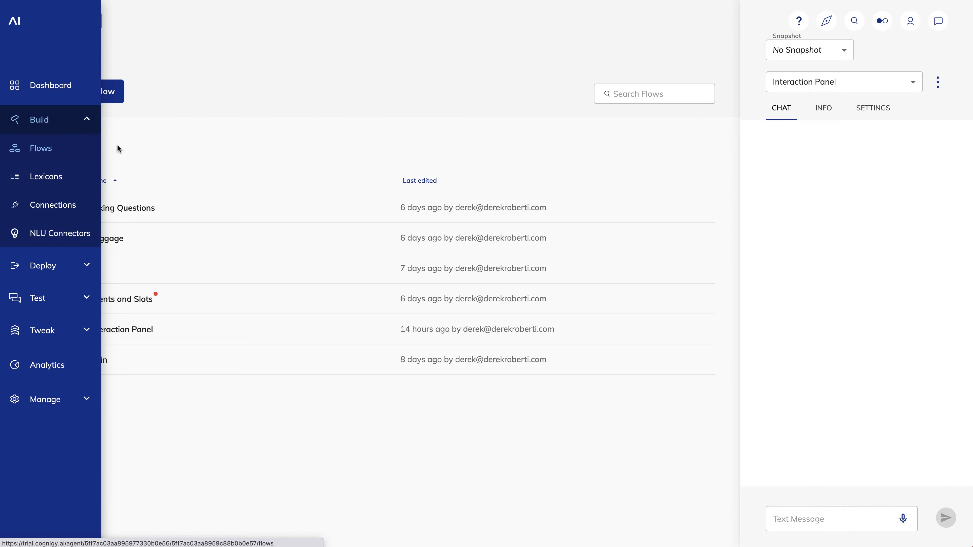
left_click(88, 97)
type("Input")
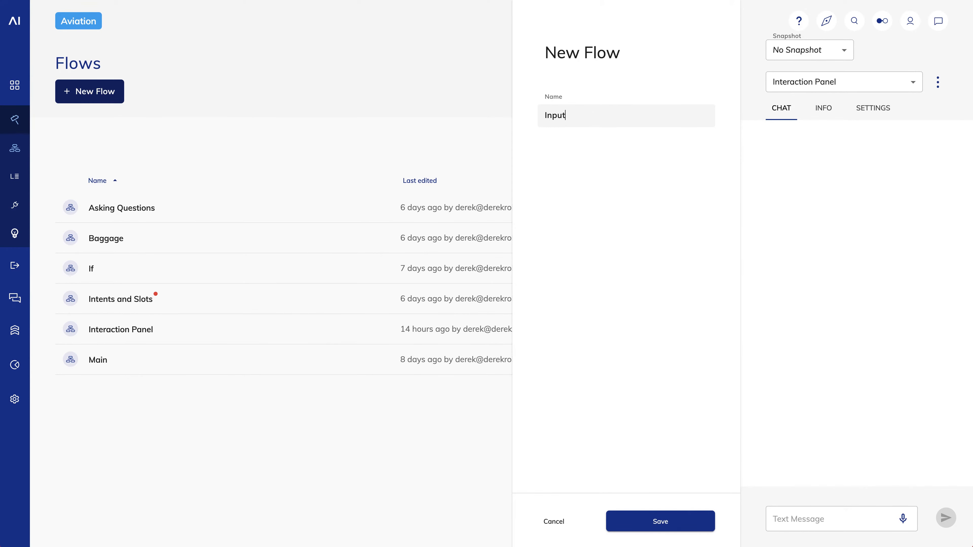
key("Return")
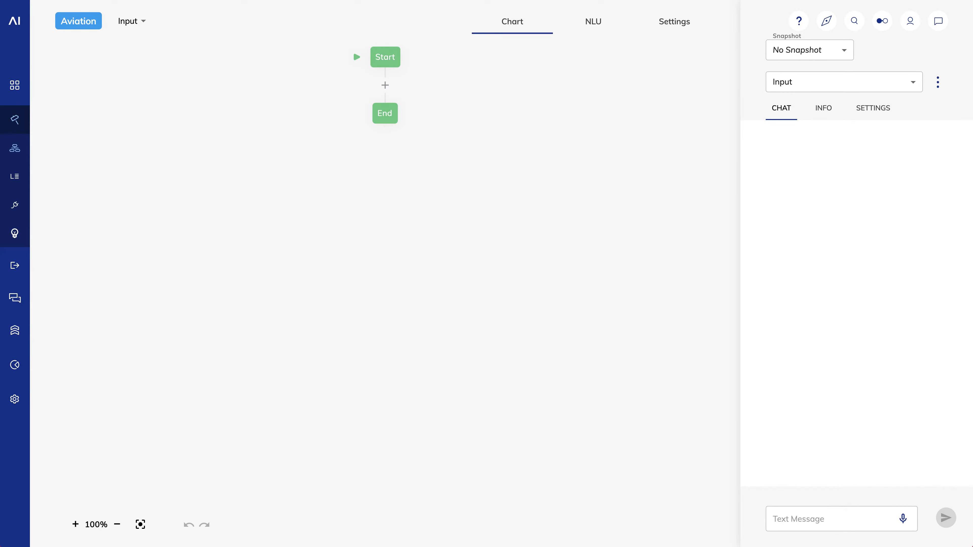
Step: Import the intents from "Baggage Intents.csv" into the Input flow's NLU, using the Overwrite import mode
left_click(599, 27)
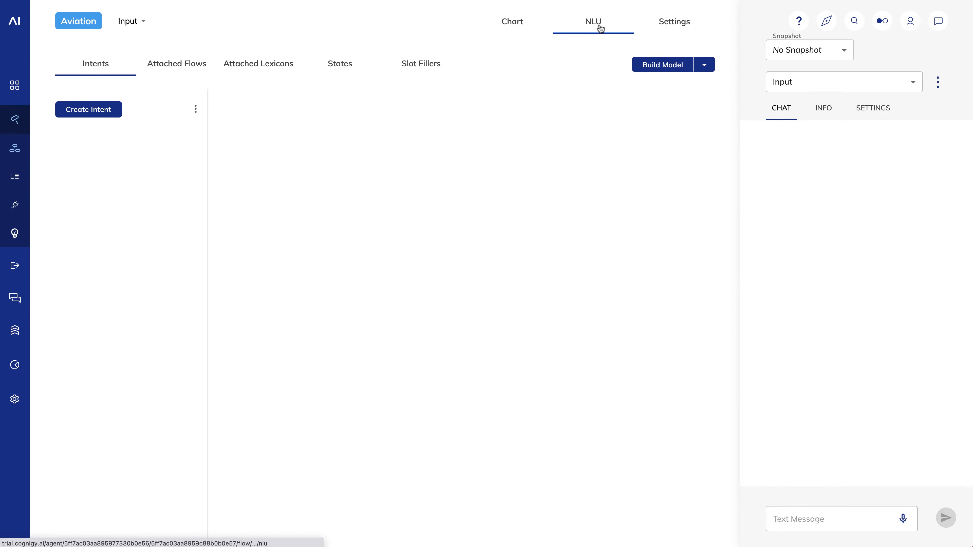
left_click(196, 110)
left_click(270, 115)
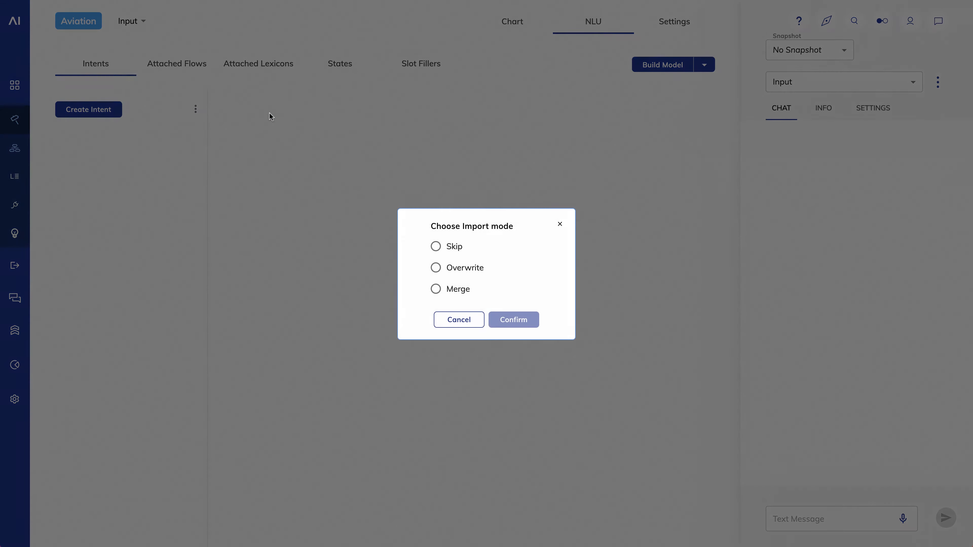
left_click(436, 267)
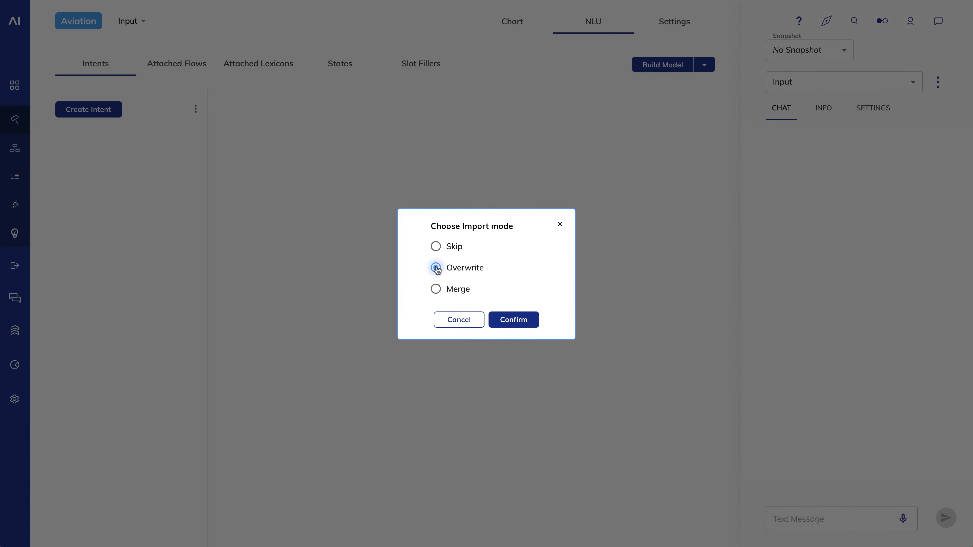
left_click(521, 322)
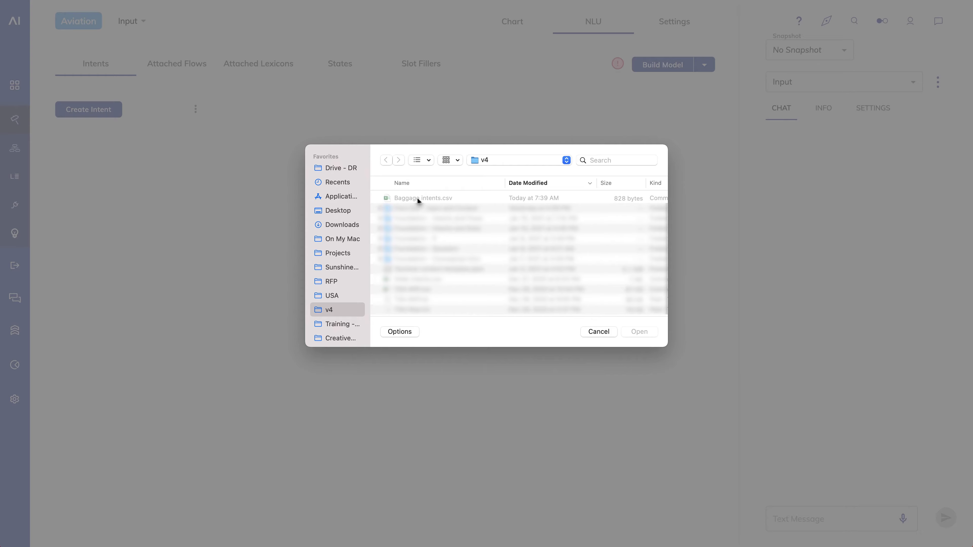
double_click(419, 198)
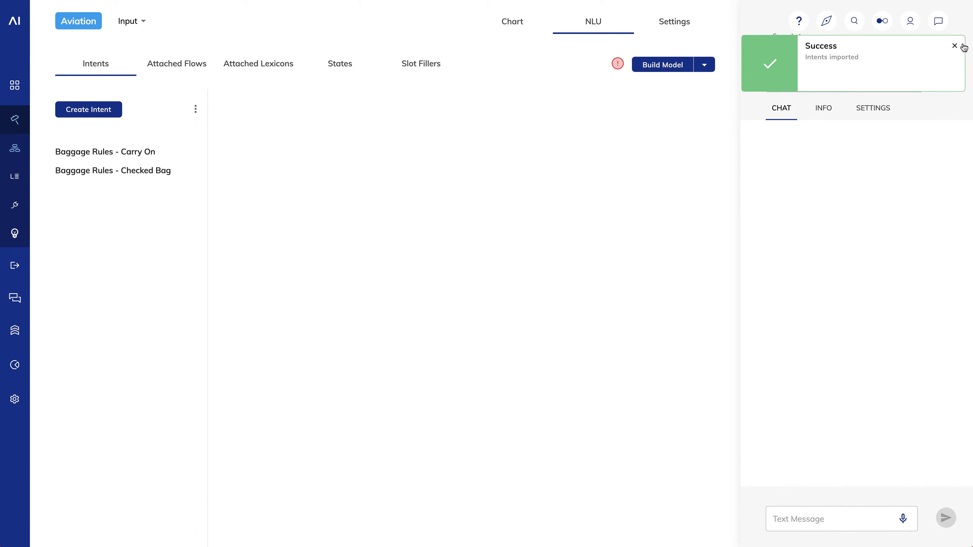
left_click(955, 46)
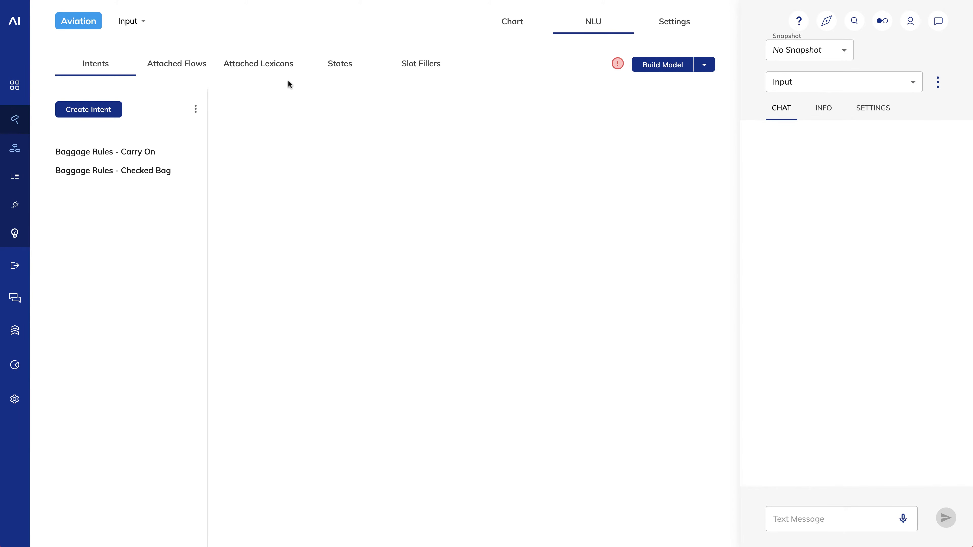
Step: Attach the Airlines, Airports and Baggage lexicons to the Input flow and return to its intents
left_click(225, 69)
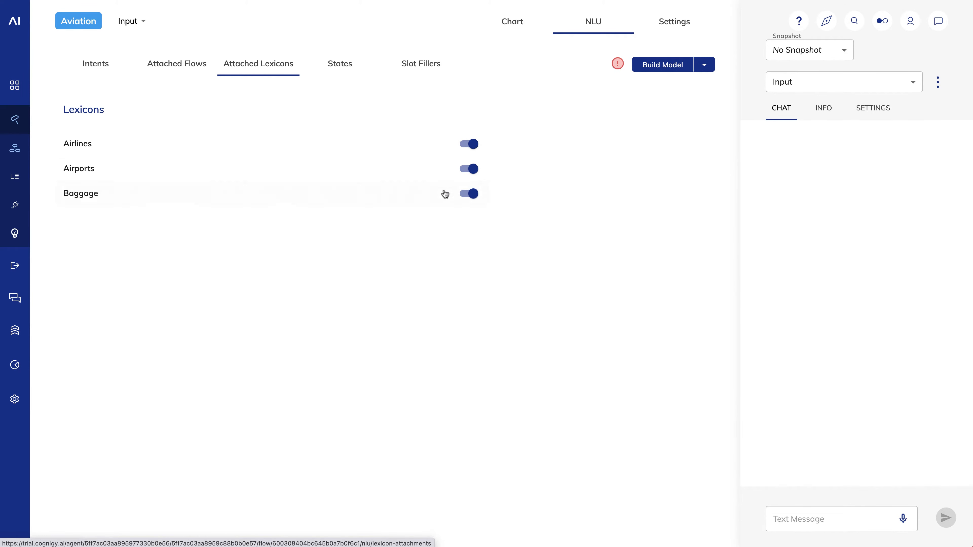
left_click(87, 63)
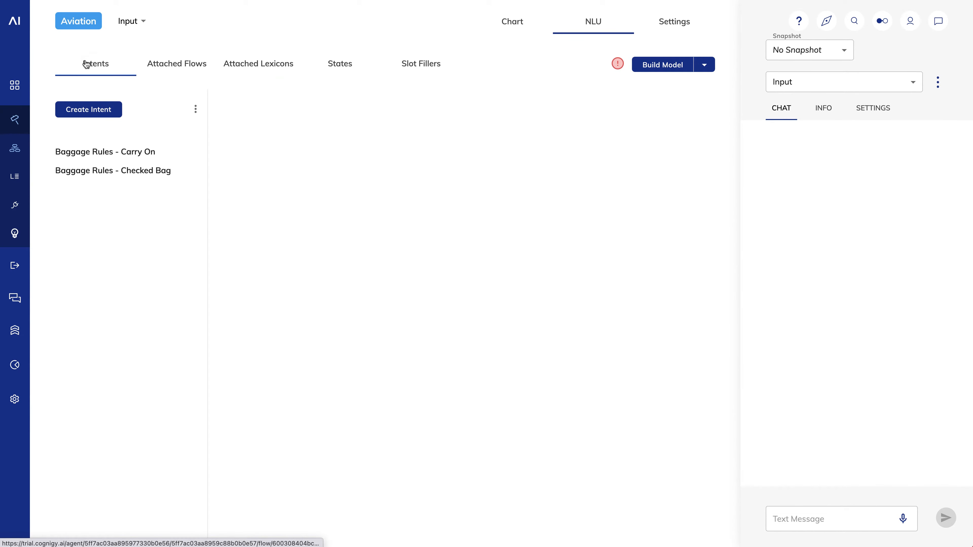
Step: In the "Baggage Rules - Carry On" intent, annotate "United" in "Carry on limits for United" as the Lexicon Slot airline
left_click(132, 152)
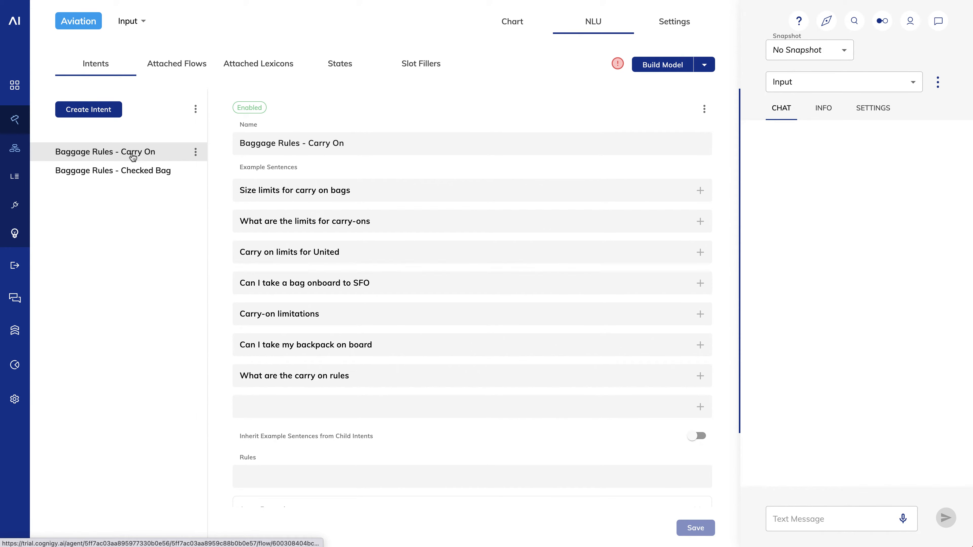
double_click(332, 252)
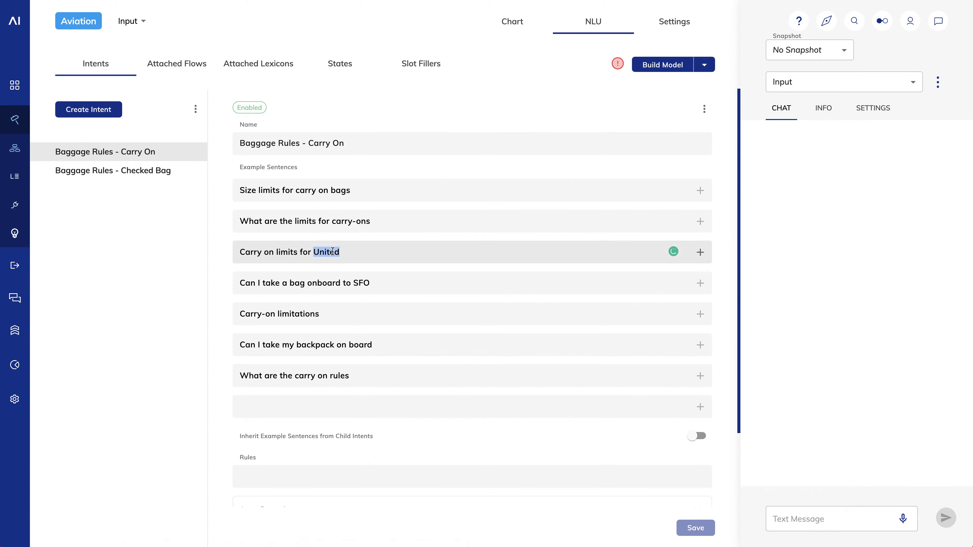
left_click(700, 252)
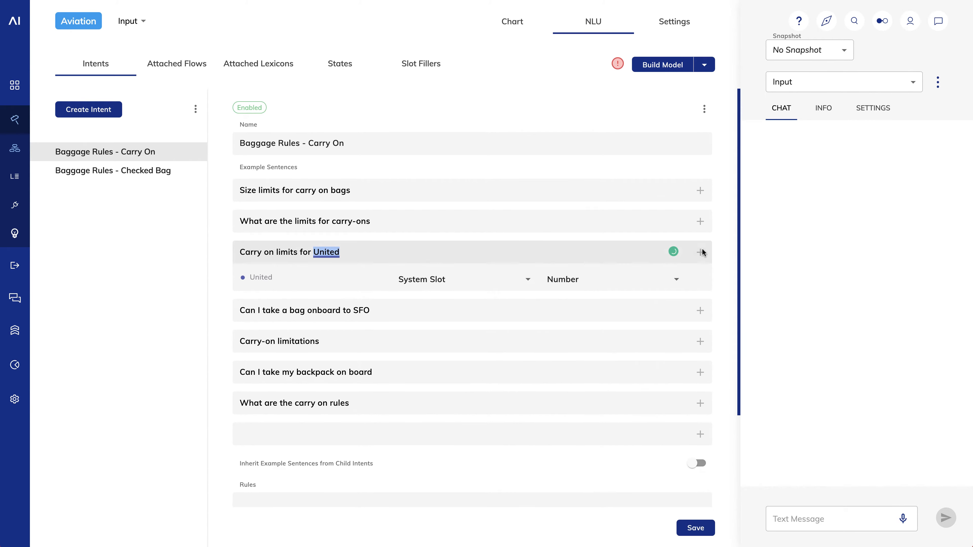
left_click(428, 278)
left_click(431, 306)
left_click(567, 279)
left_click(570, 318)
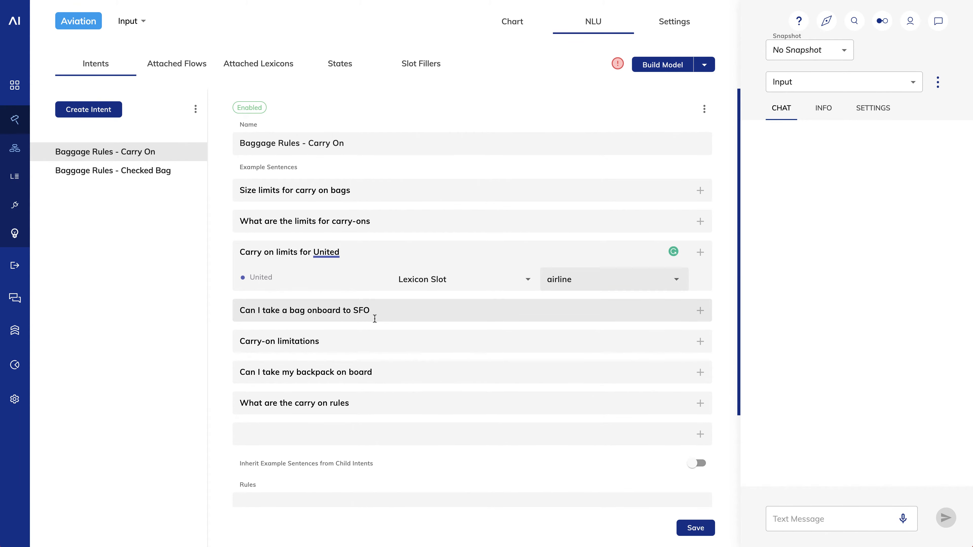
Step: Annotate "SFO" in the example sentence "Can I take a bag onboard to SFO" as the Lexicon Slot airport_code
double_click(361, 310)
left_click(700, 310)
left_click(486, 338)
left_click(500, 362)
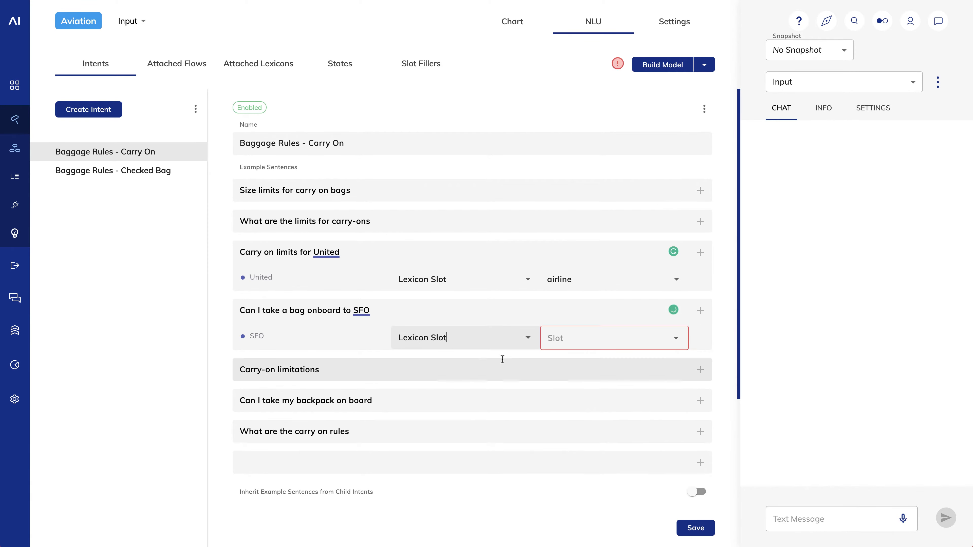
left_click(579, 338)
left_click(580, 362)
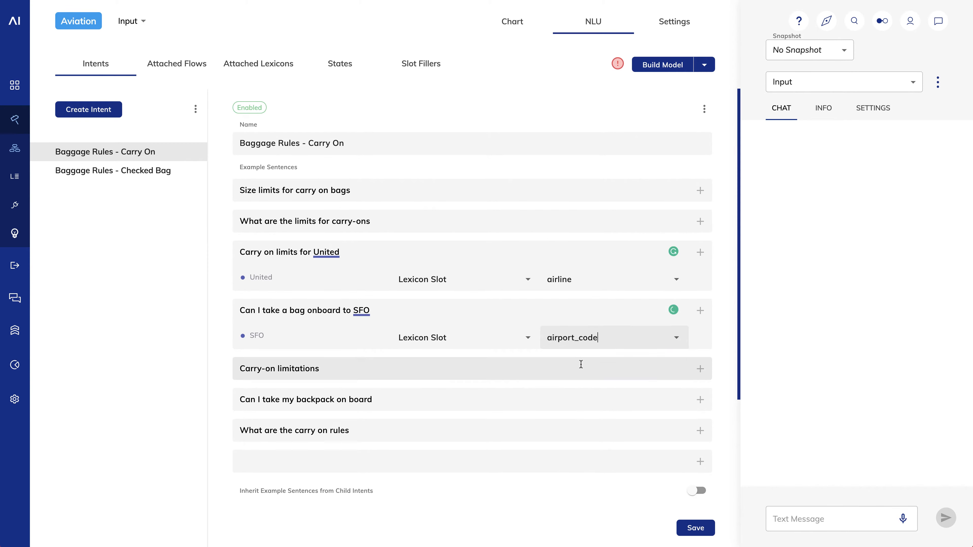
Step: Annotate "backpack" in "Can I take my backpack on board" as the Lexicon Slot bag_type and save the intent
double_click(316, 399)
left_click(697, 400)
left_click(421, 426)
left_click(421, 450)
left_click(575, 427)
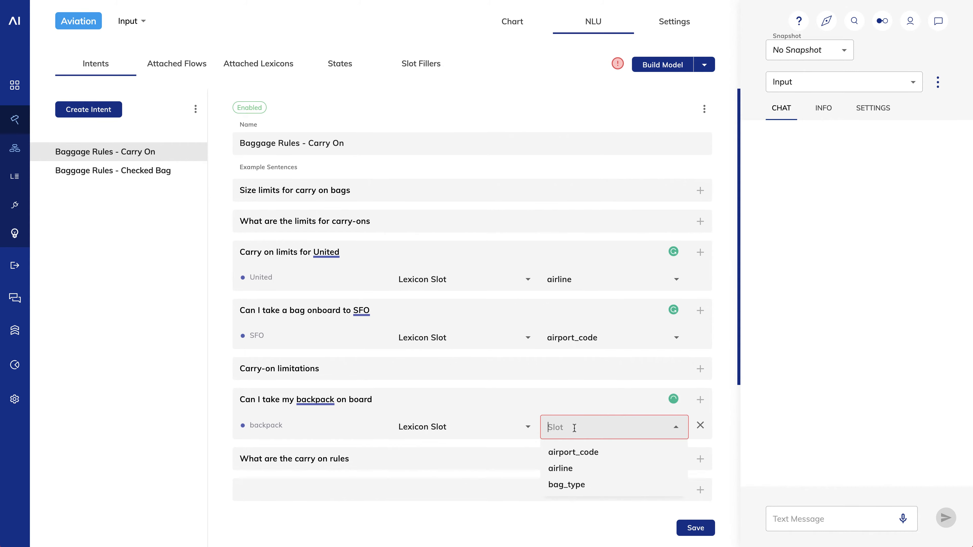
left_click(576, 486)
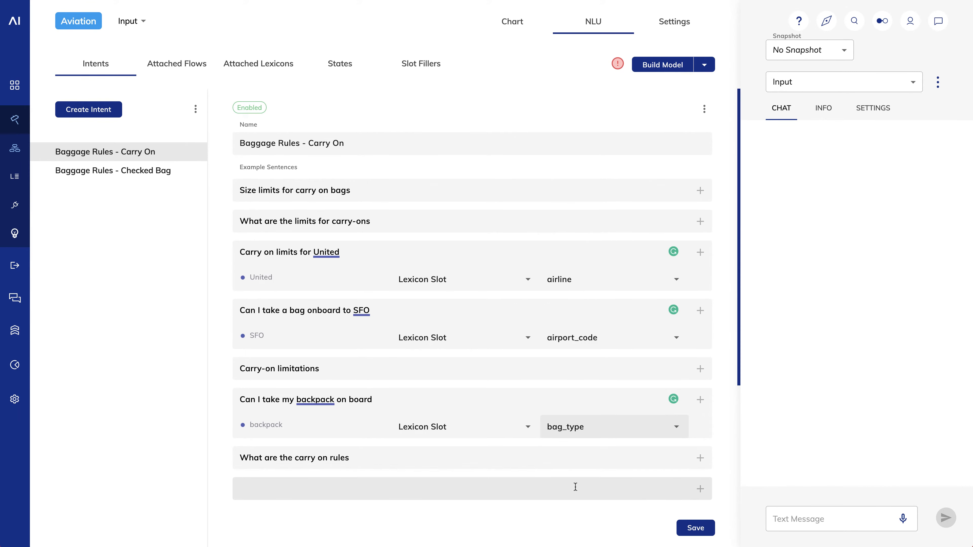
left_click(695, 528)
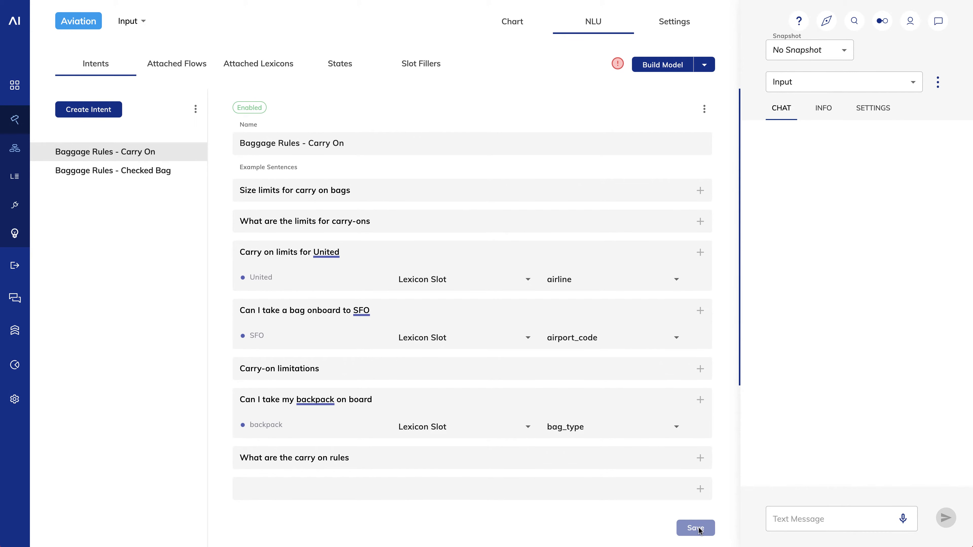
Step: Build the Input flow's intent model and test it with the chat message "Can I bring my backpack onboard? I have two of them"
left_click(706, 66)
left_click(651, 81)
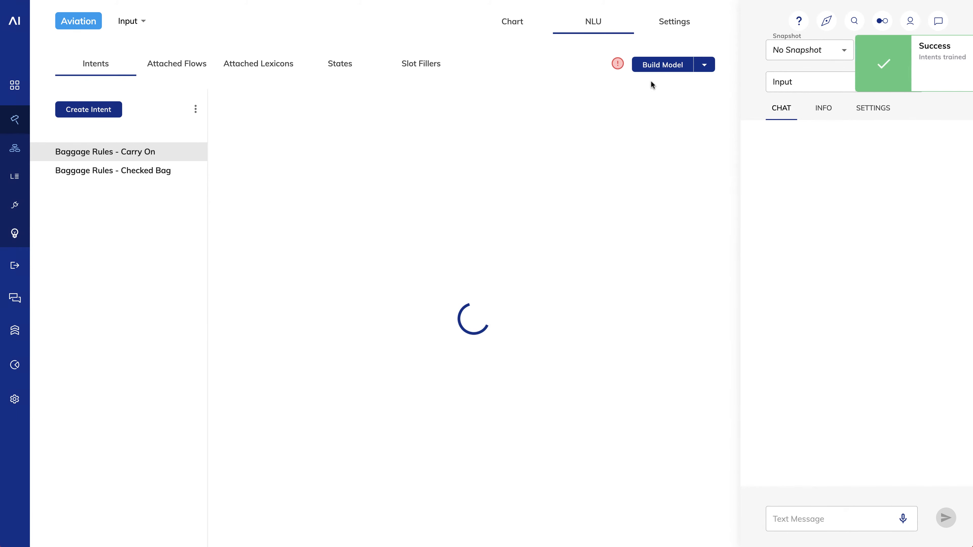
left_click(811, 511)
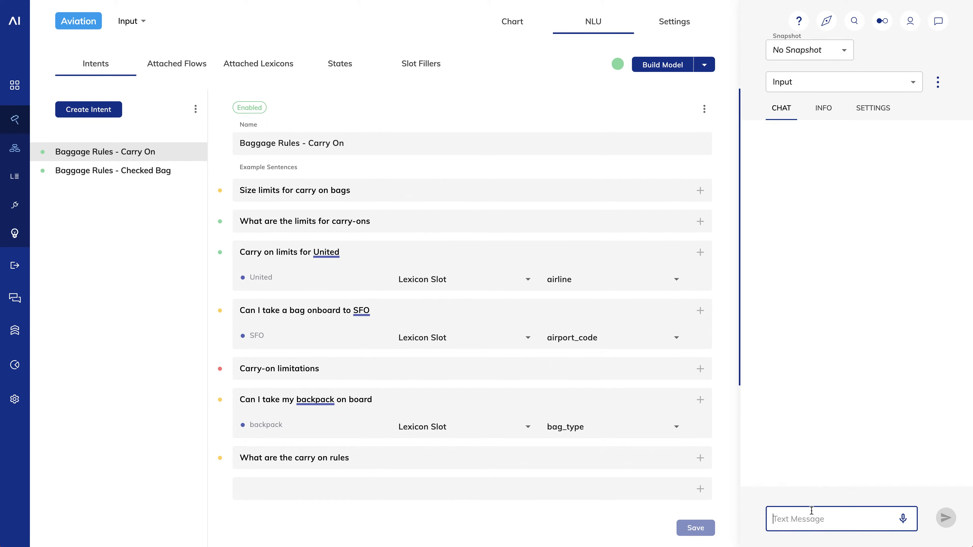
key("ctrl+v")
key("Return")
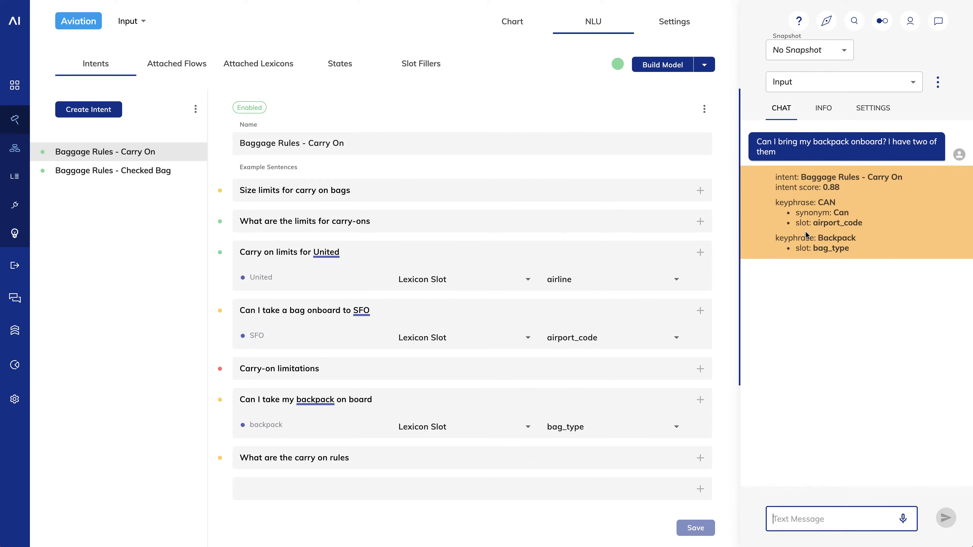
Step: Copy the complete Input object JSON of the test message and replace the existing JSON in JSON Path Finder with it
left_click(817, 116)
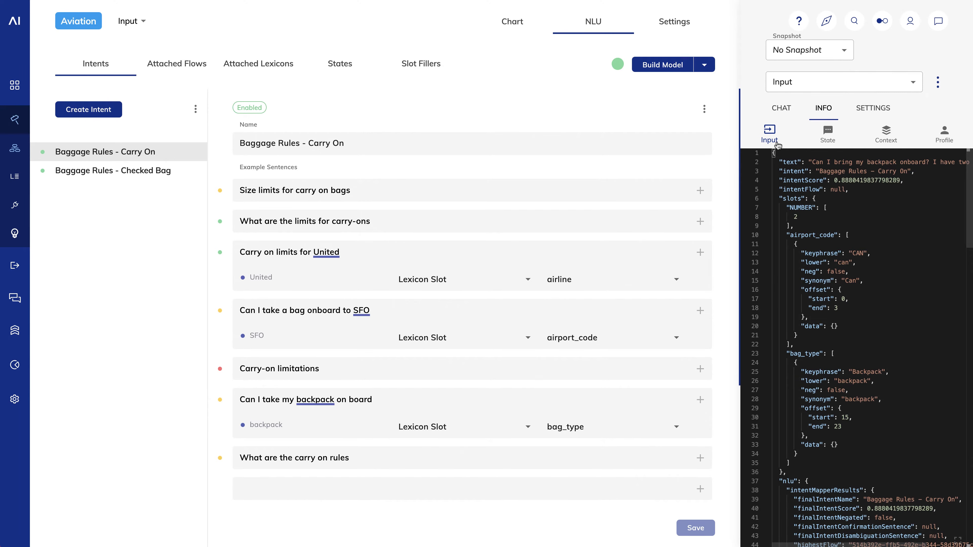
left_click(918, 246)
key("ctrl+a")
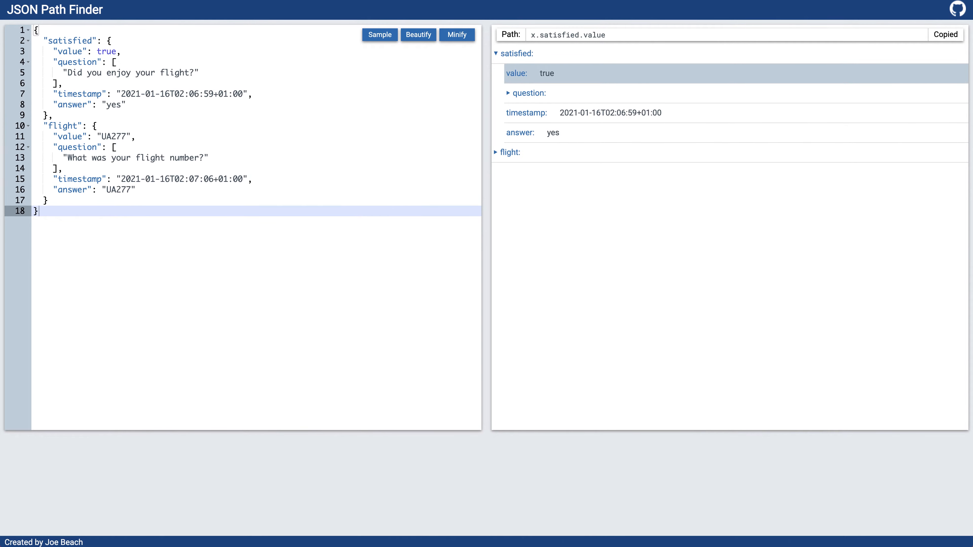
left_click(141, 124)
key("ctrl+a")
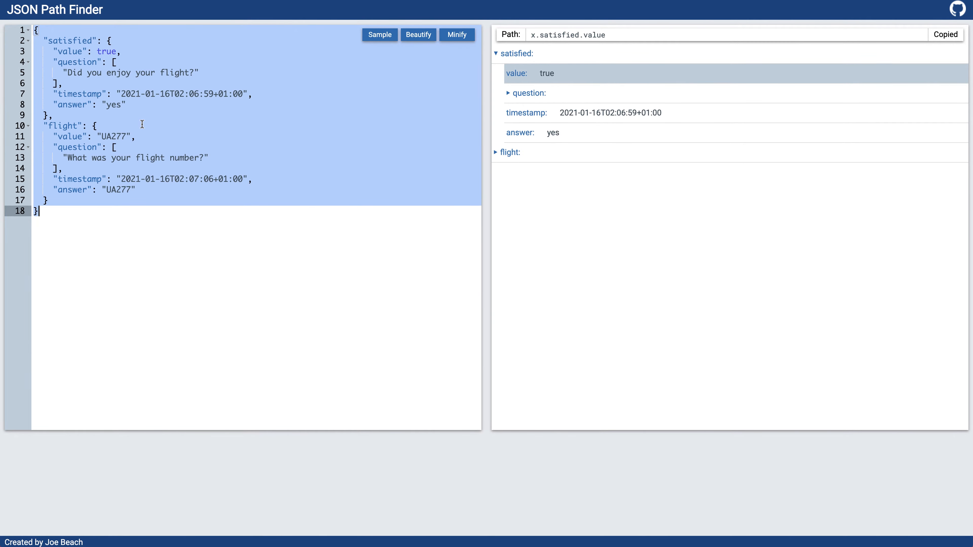
key("ctrl+v")
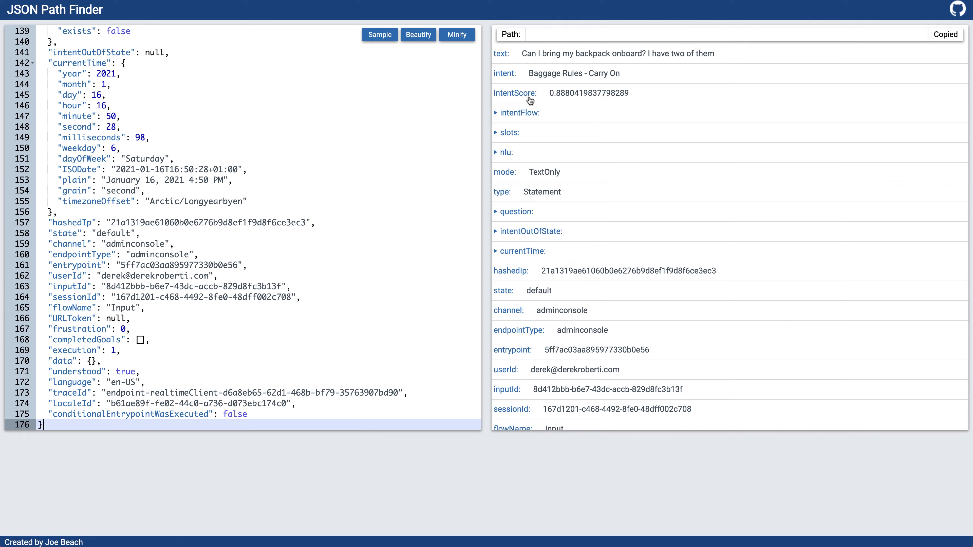
Step: Examine the slots in the JSON tree, expanding NUMBER and the first entry of bag_type
left_click(511, 134)
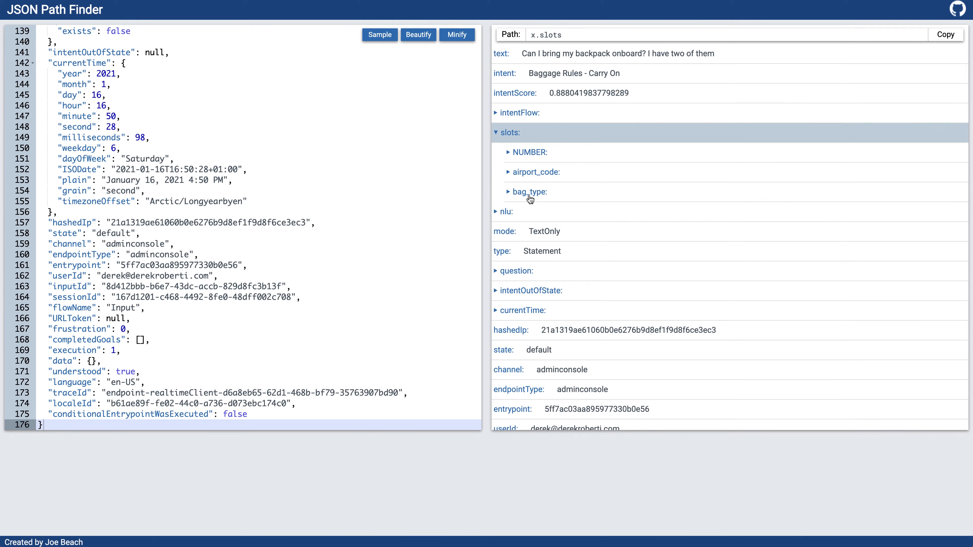
left_click(527, 153)
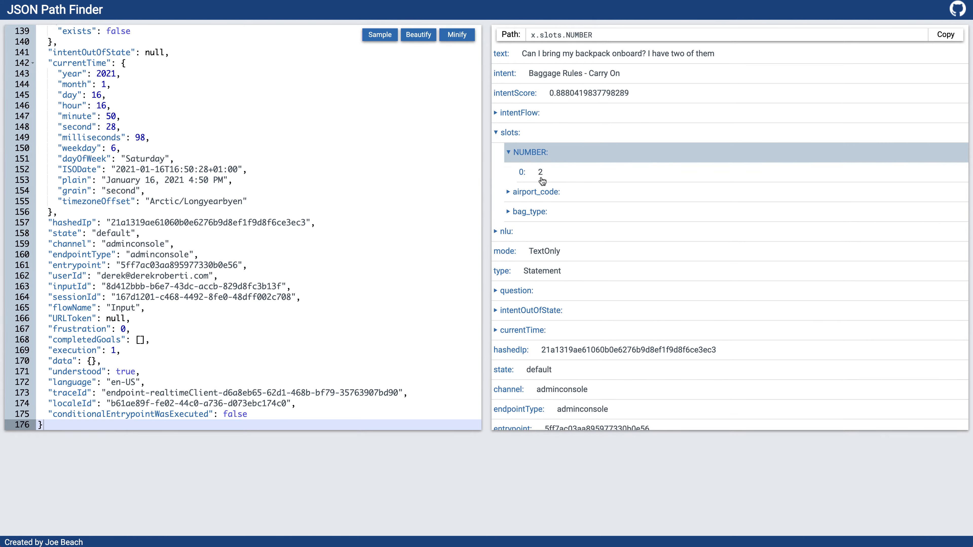
left_click(534, 213)
left_click(531, 232)
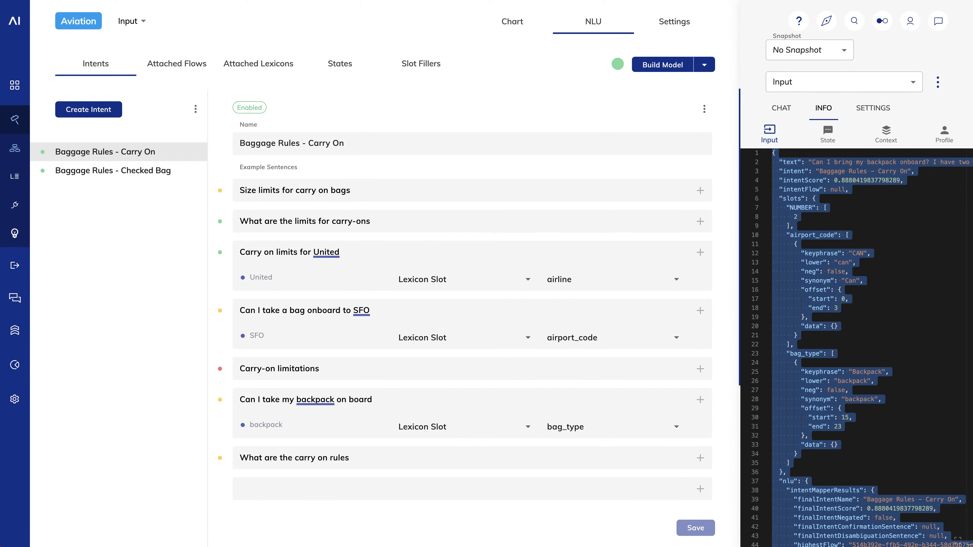
Step: Return to Cognigy.AI and add a Lookup node between Start and End in the Input flow's chart
left_click(516, 24)
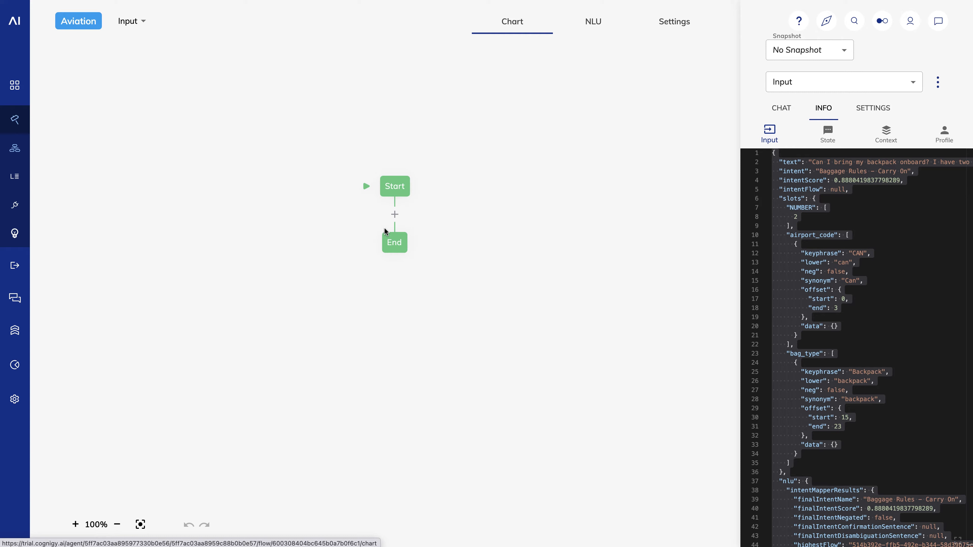
left_click(394, 215)
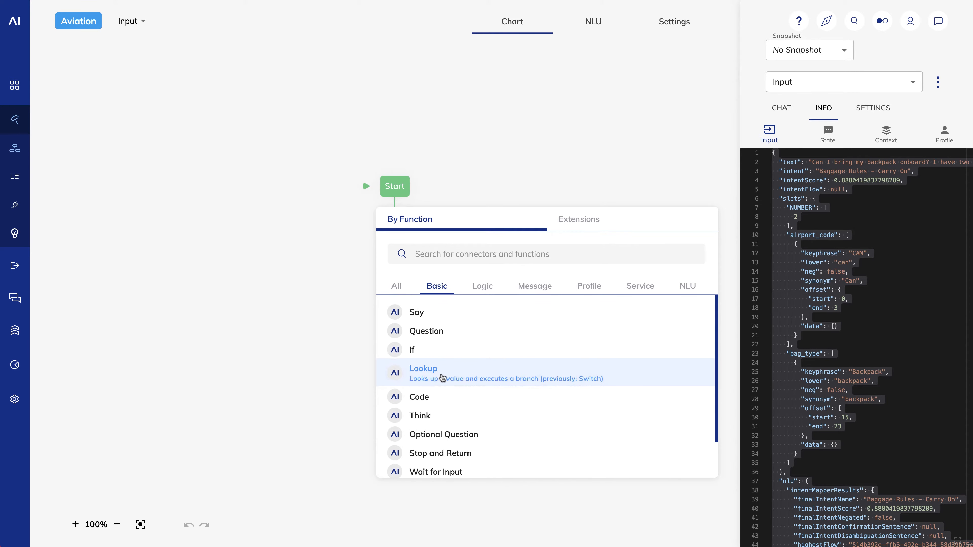
left_click(443, 377)
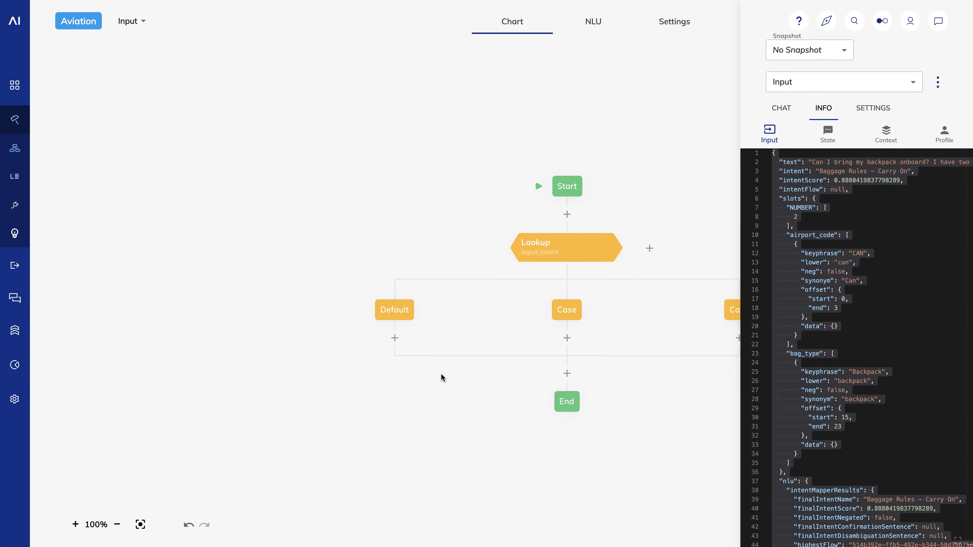
left_click_drag(452, 178, 297, 178)
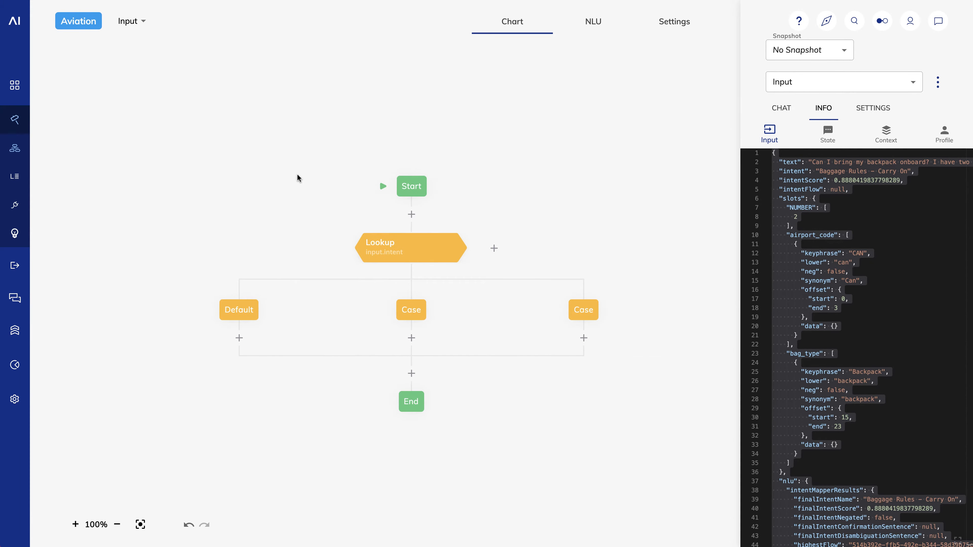
Step: Set the intent of the Lookup's first Case to "Baggage Rules - Carry On" and save the node
left_click(409, 310)
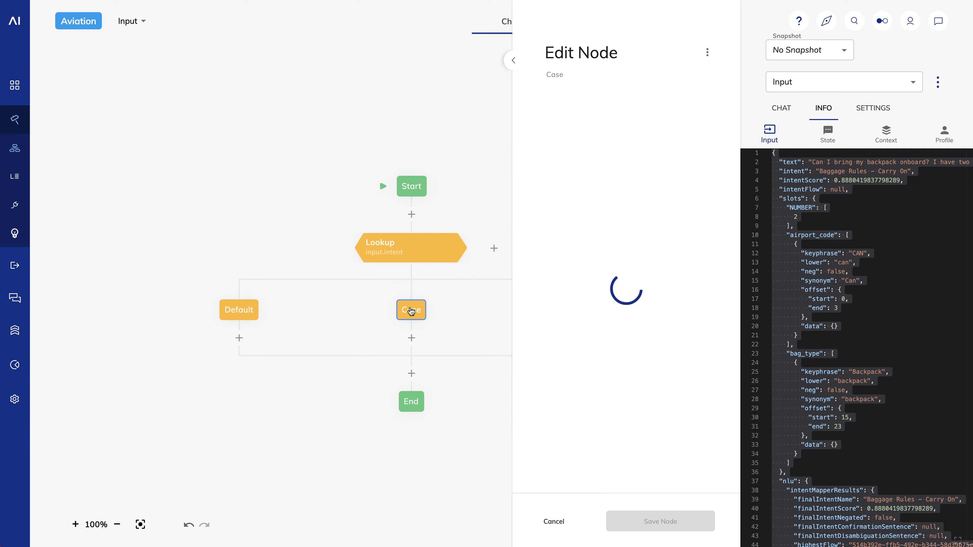
left_click(702, 137)
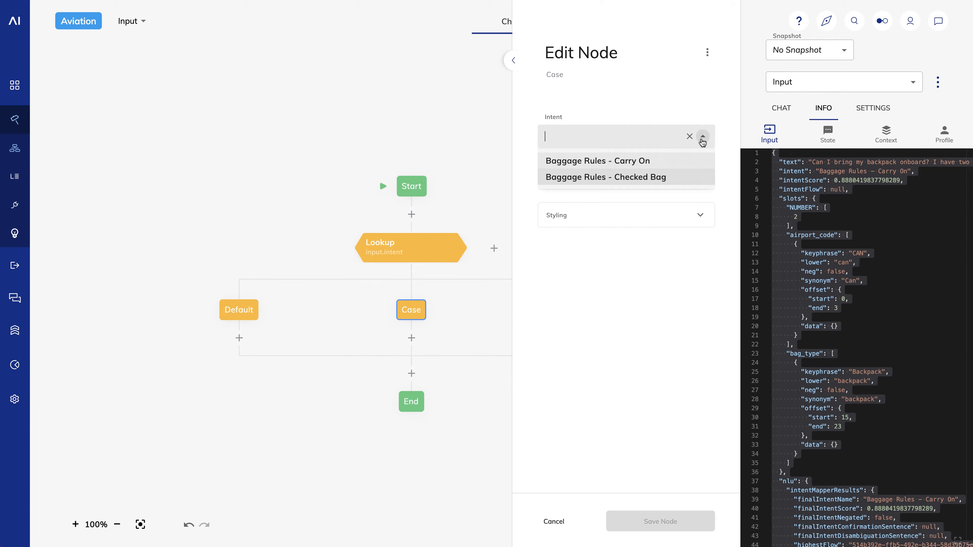
left_click(616, 165)
left_click(645, 522)
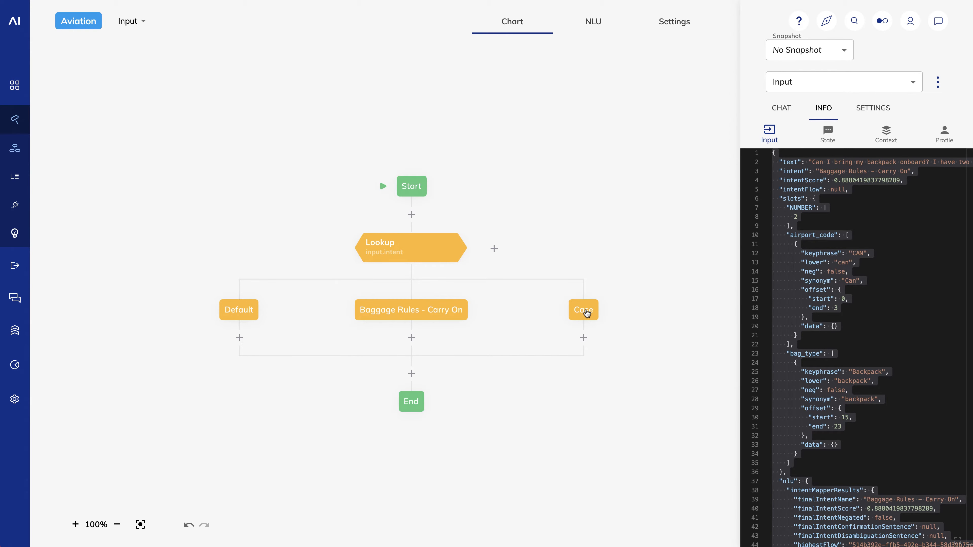
Step: Set the remaining Case's intent to "Baggage Rules - Checked Bag" and save the node
left_click(587, 313)
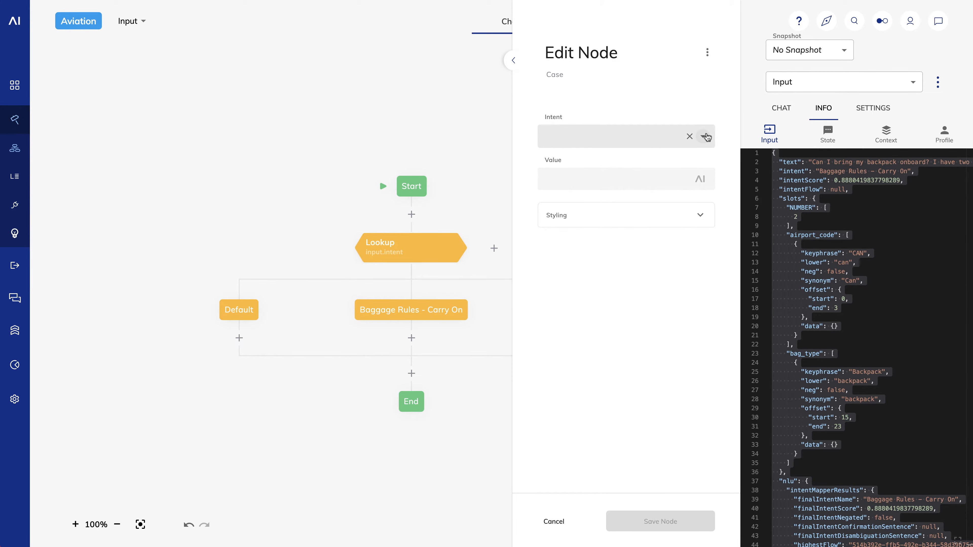
left_click(706, 137)
left_click(680, 173)
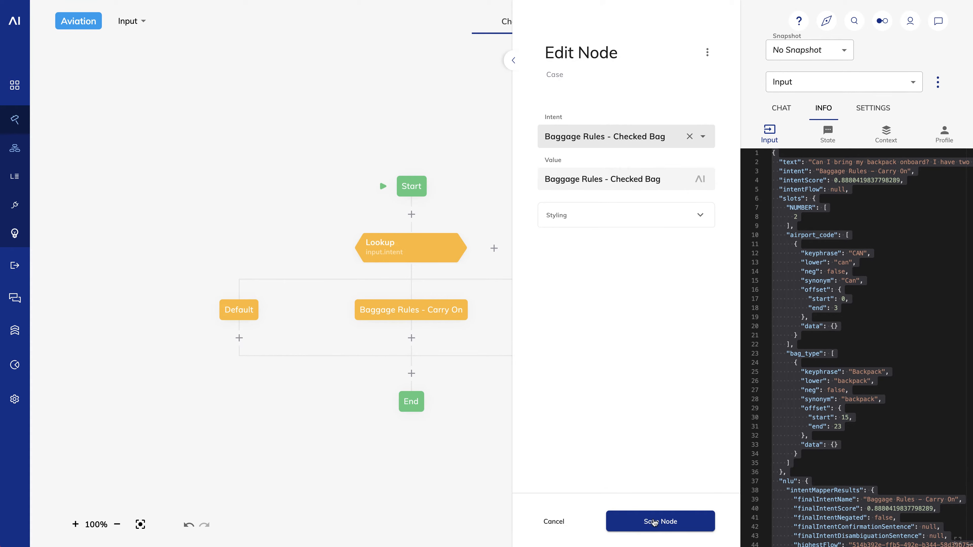
left_click(654, 523)
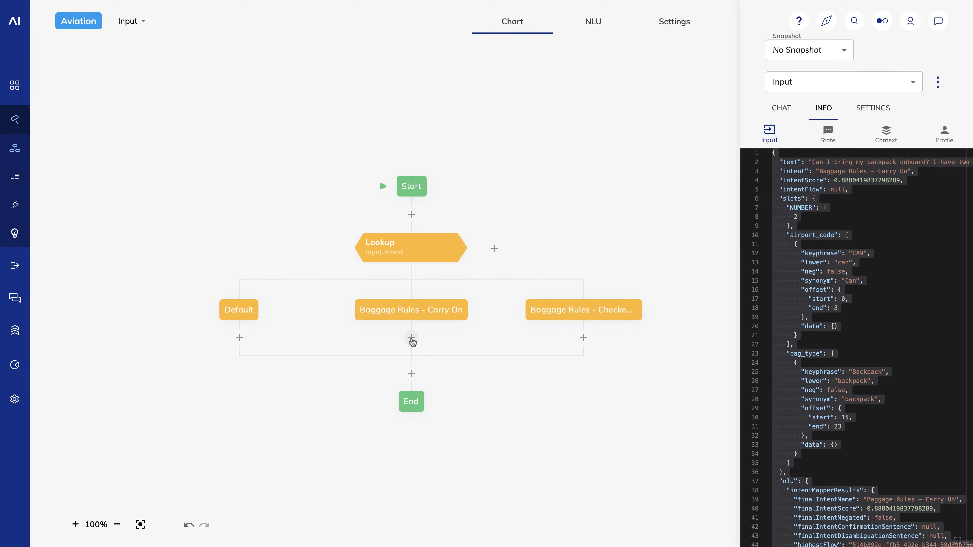
Step: Add a Say node under the "Baggage Rules - Carry On" case with the text "I can help you with your {{ }}"
left_click(412, 341)
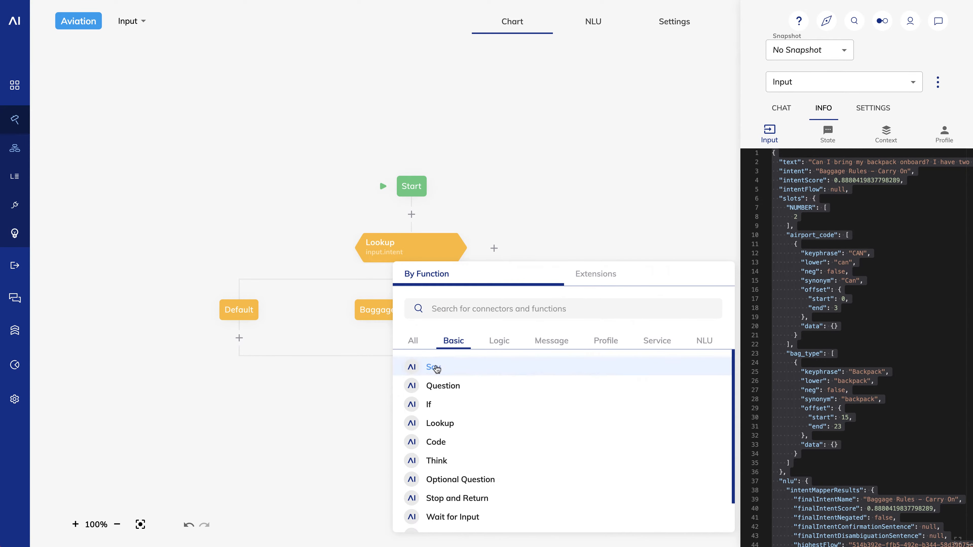
left_click(438, 370)
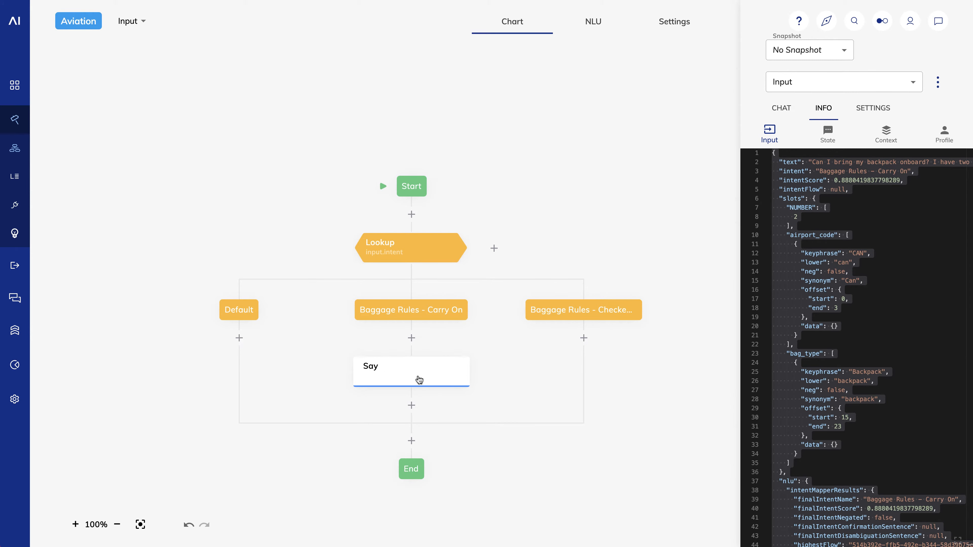
left_click(412, 372)
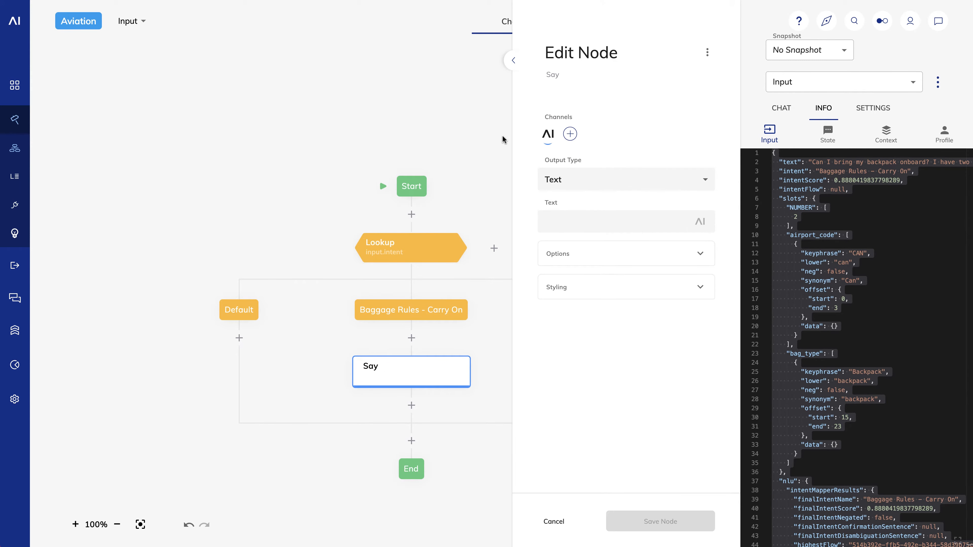
left_click(550, 222)
type("I can h")
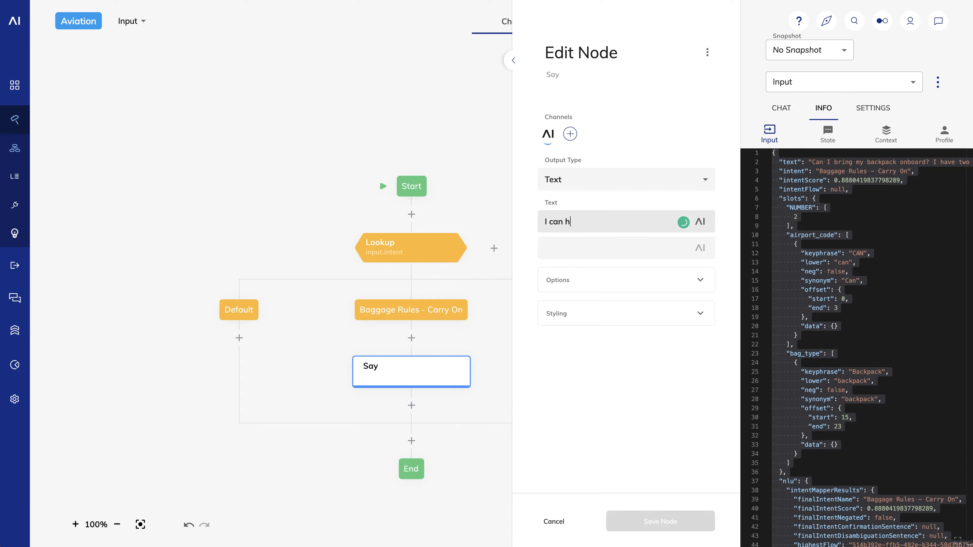
type("elp you with your")
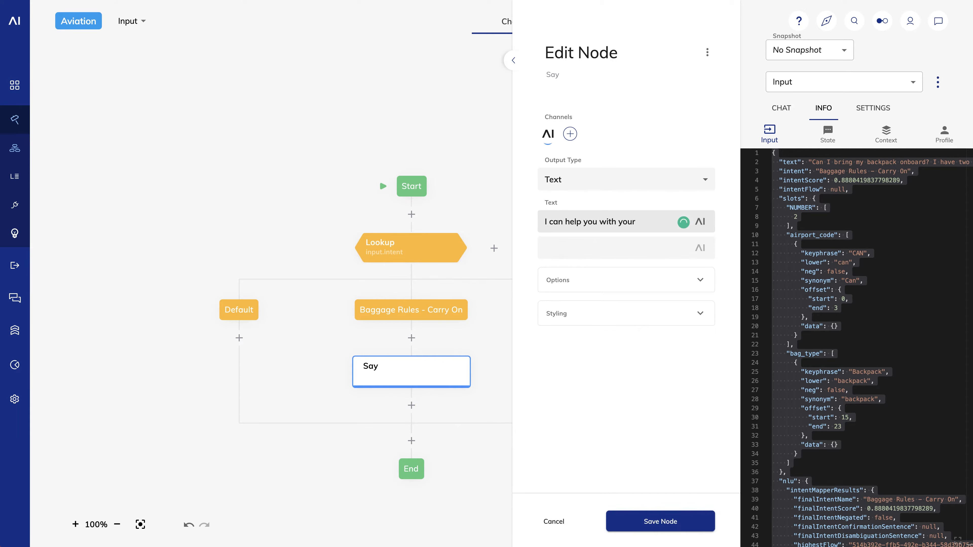
type(" {{ }}")
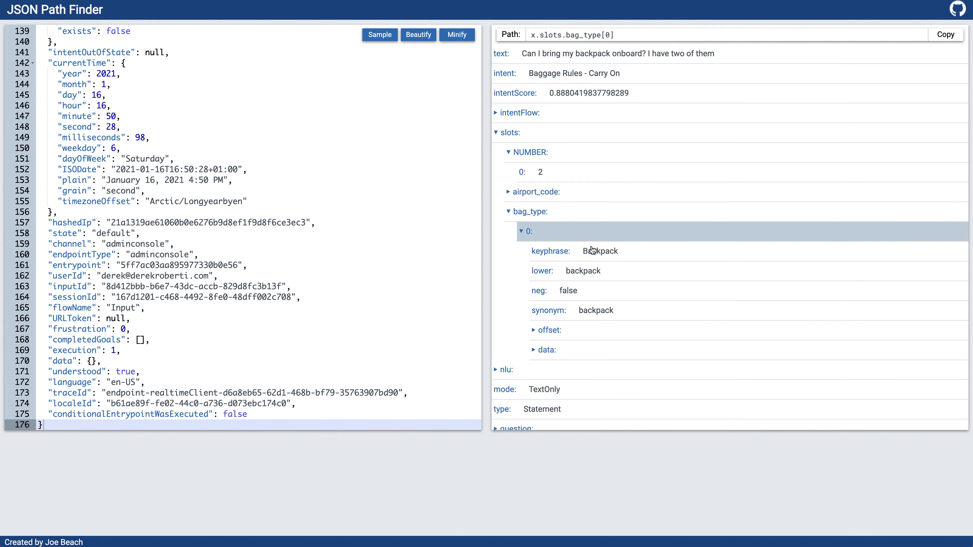
Step: Copy the bag_type keyphrase path from JSON Path Finder, insert it between the Say text's braces as input.slots.bag_type[0].keyphrase, and save the node
left_click(548, 255)
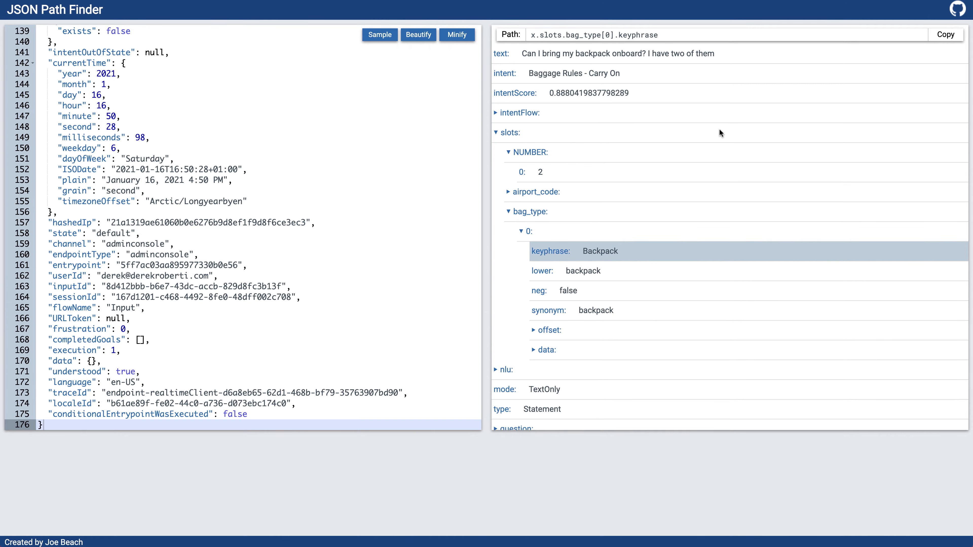
left_click(941, 39)
left_click(325, 1)
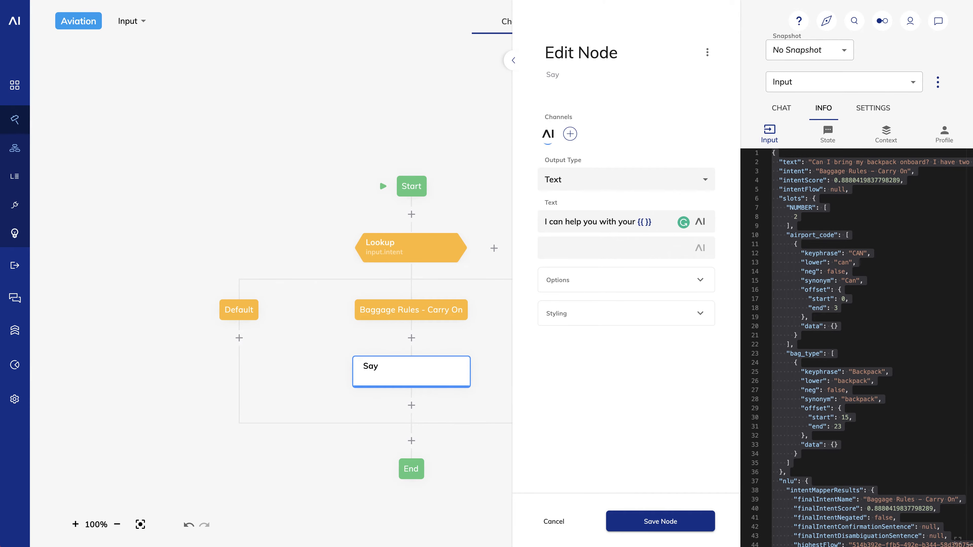
key("ctrl+v")
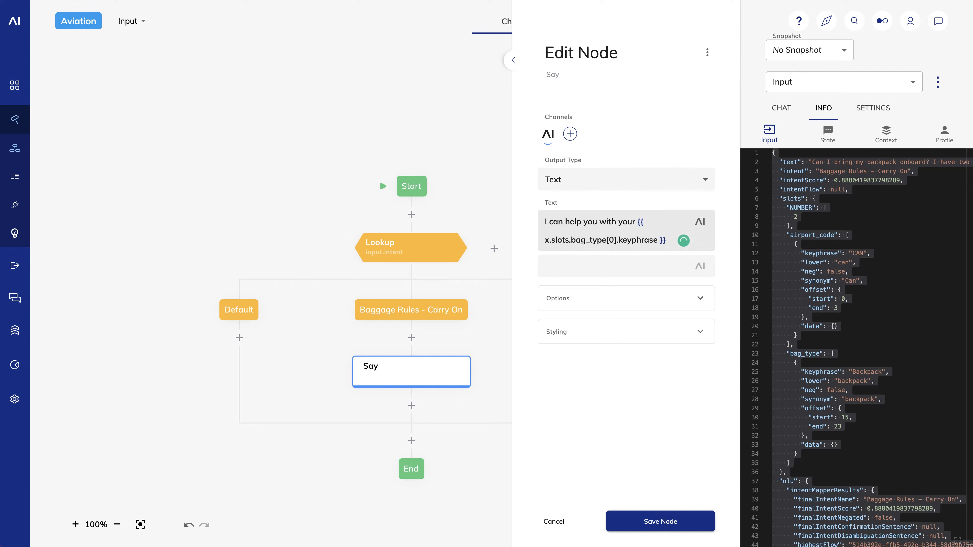
key("shift+Right")
type("input")
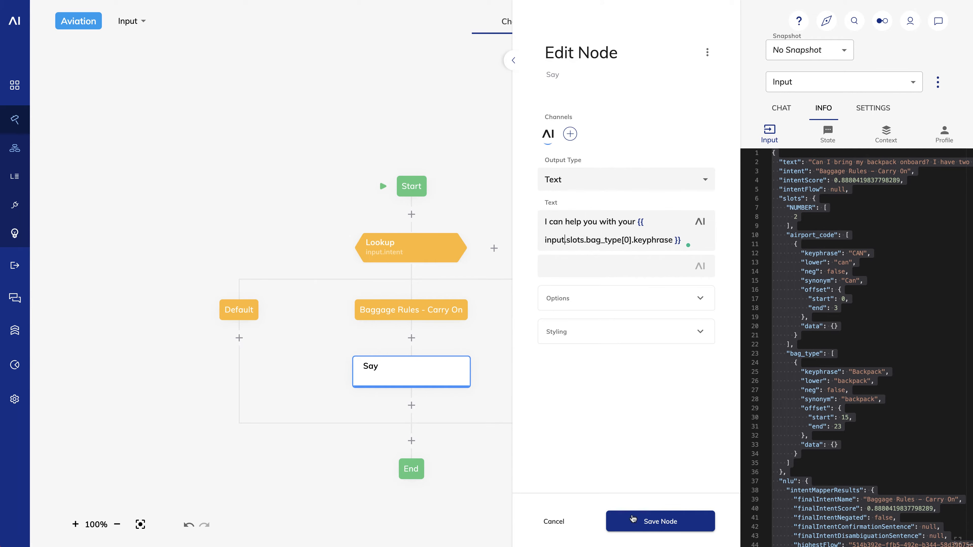
left_click(634, 524)
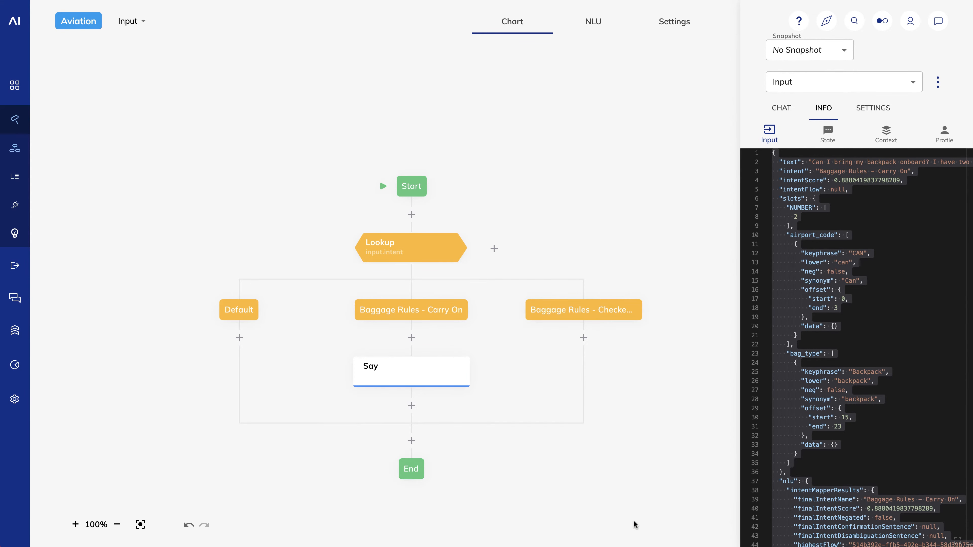
Step: Test the chat with "Can I bring my backpack onboard? I have two of them" and "I need to bring my messenger bag on the flight"
left_click(782, 107)
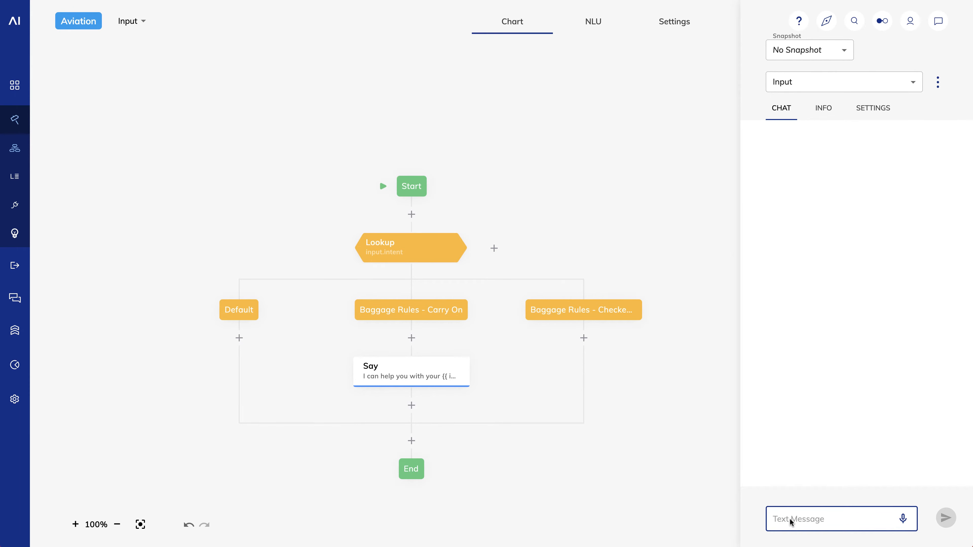
key("ctrl+v")
key("Return")
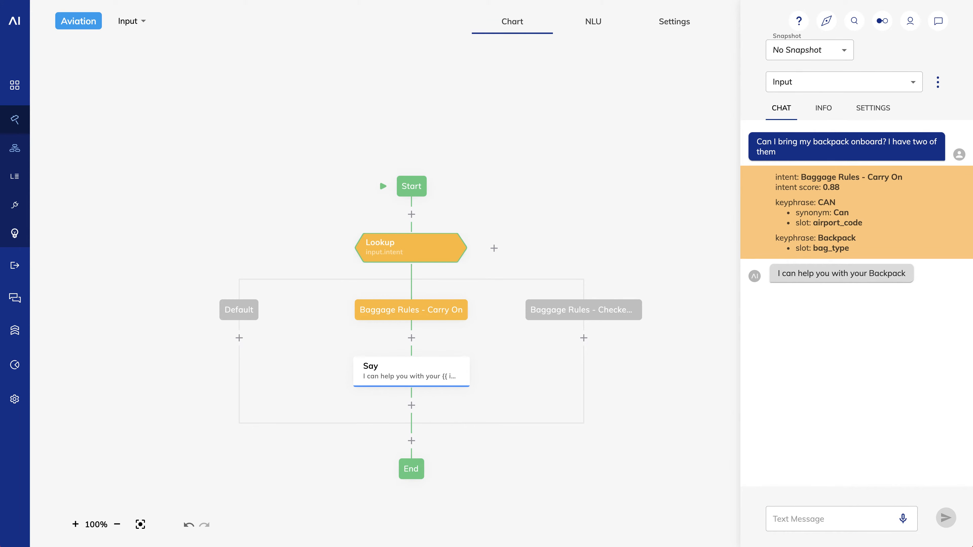
left_click(804, 520)
type("my messenger bag on the flight")
key("Return")
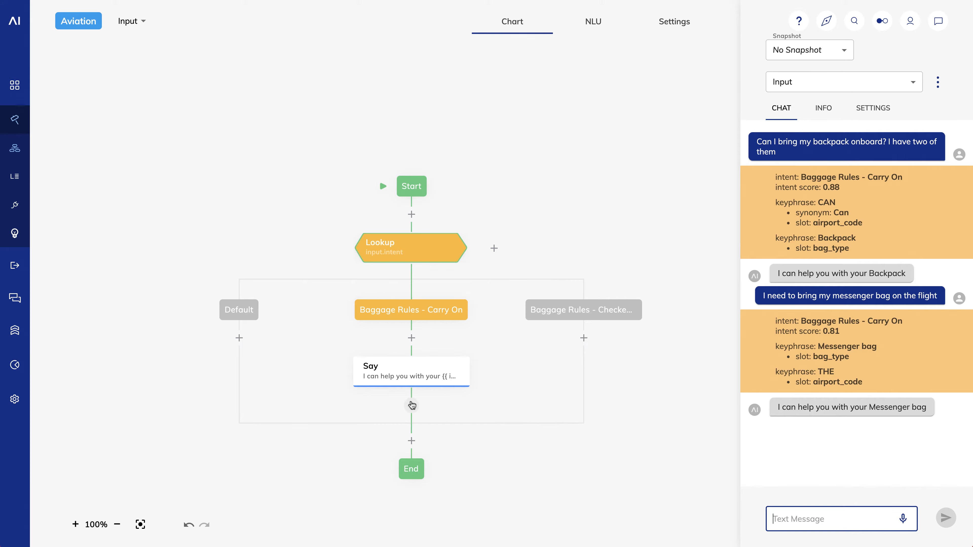
Step: Add an If node below the Say node in the "Baggage Rules - Carry On" branch
left_click(412, 405)
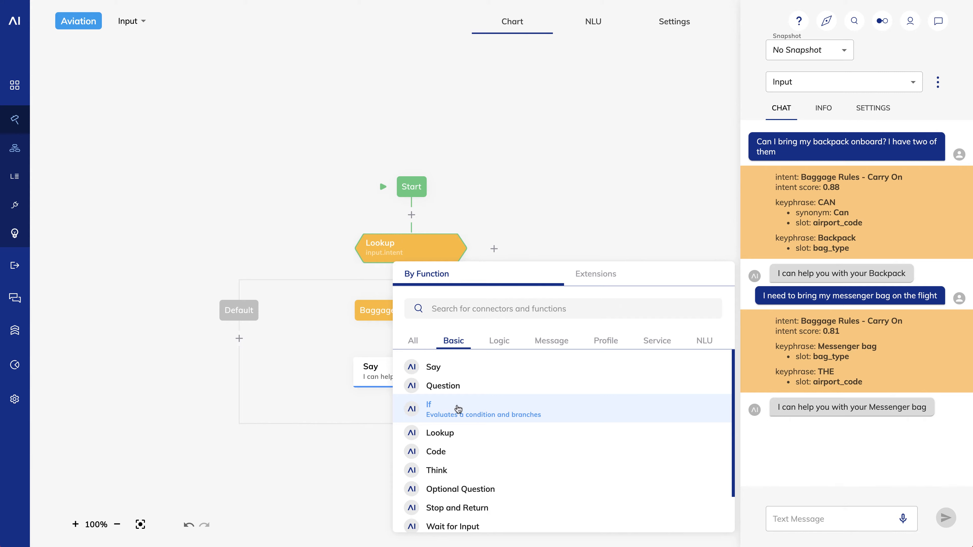
left_click(458, 408)
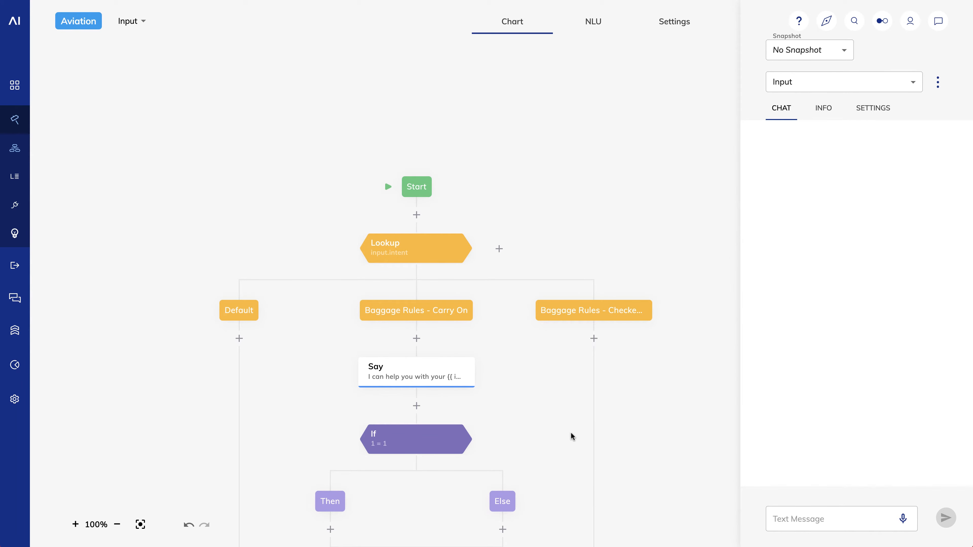
scroll(547, 284, "down", 5)
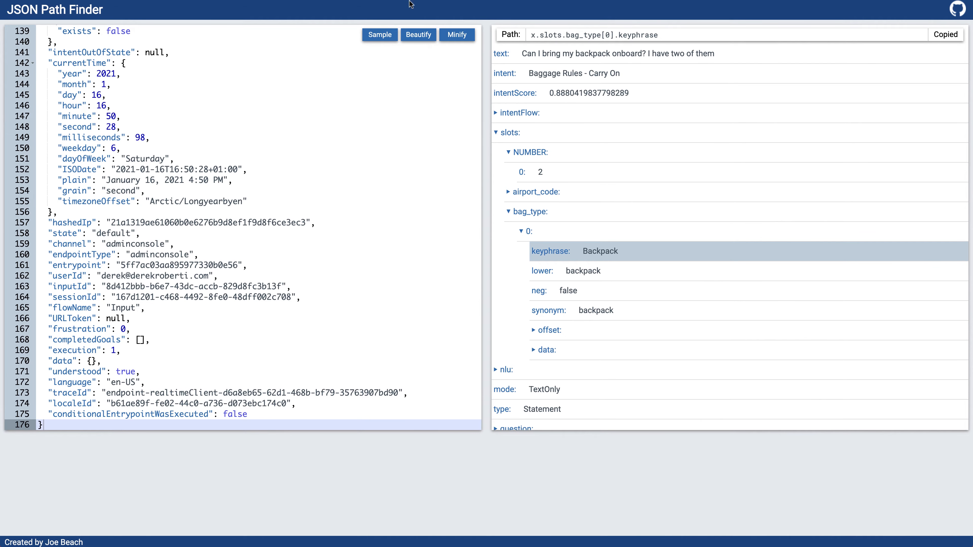
Step: Copy the bag_type slot path from JSON Path Finder and set the If node's first condition value to input.slots.bag_type
left_click(535, 213)
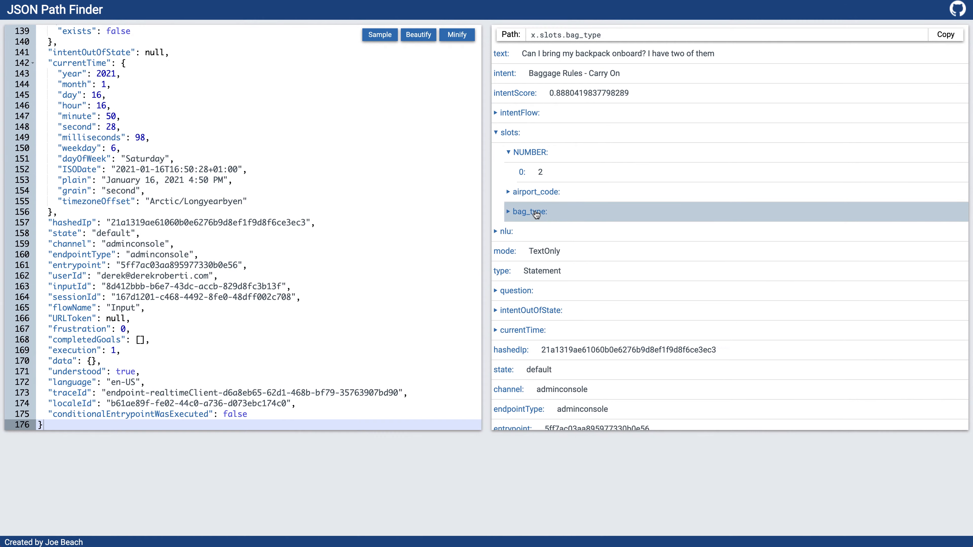
left_click(946, 35)
key("ctrl+Tab")
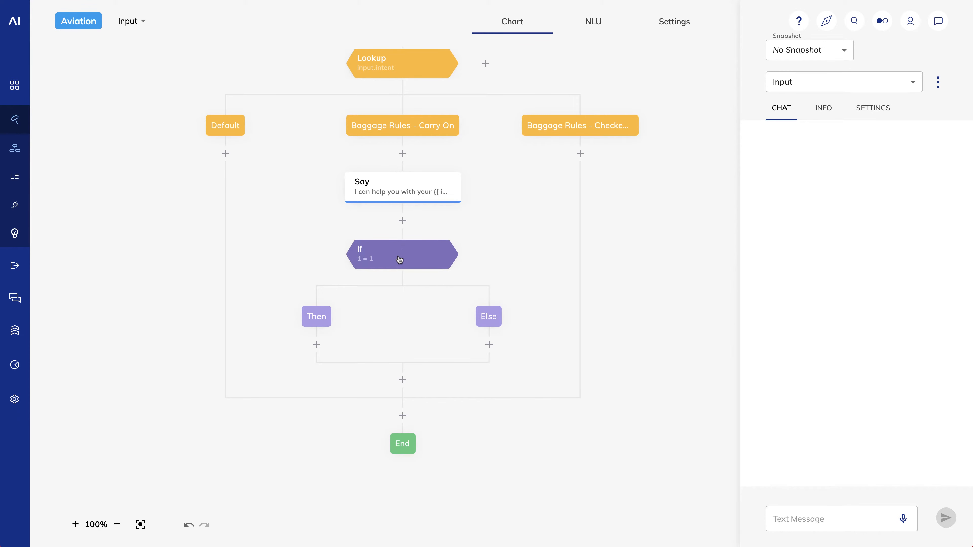
left_click(402, 266)
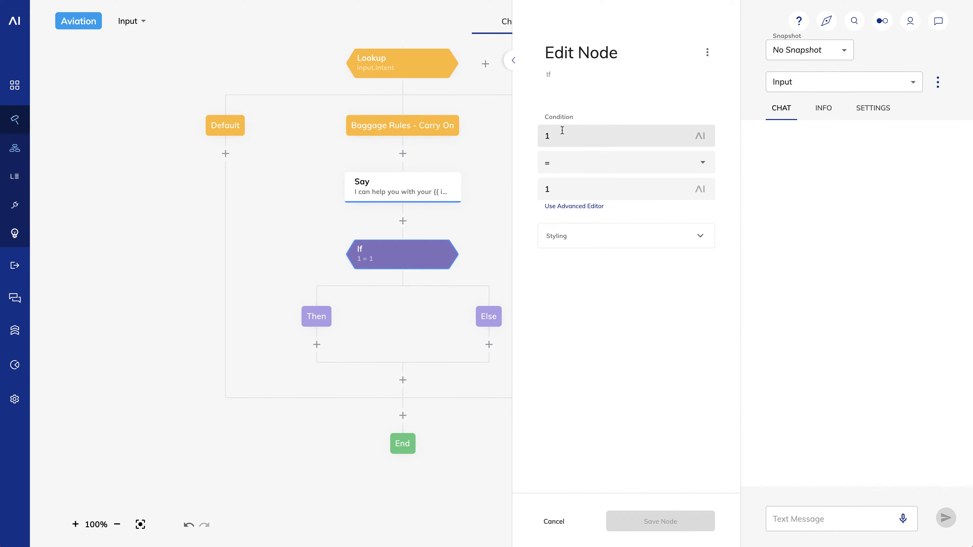
left_click_drag(559, 136, 534, 140)
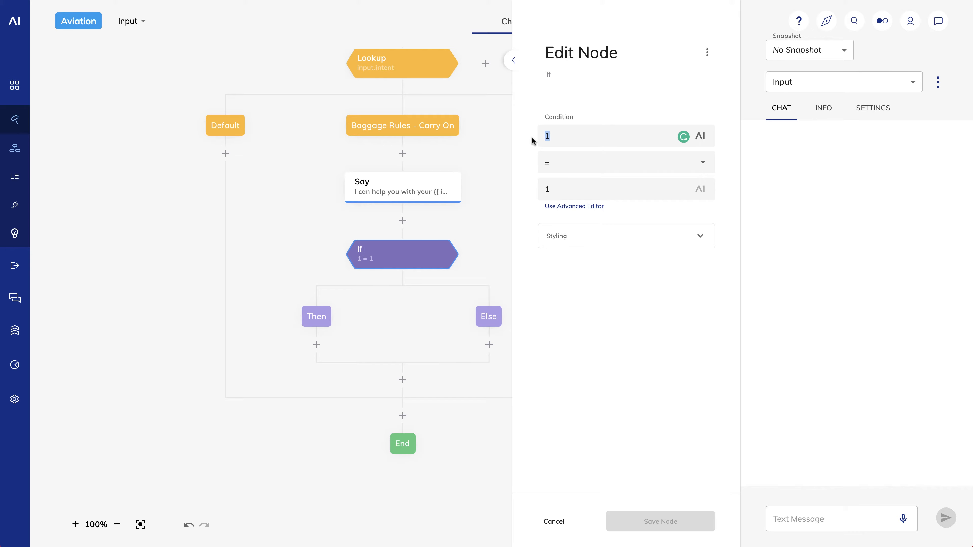
key("ctrl+v")
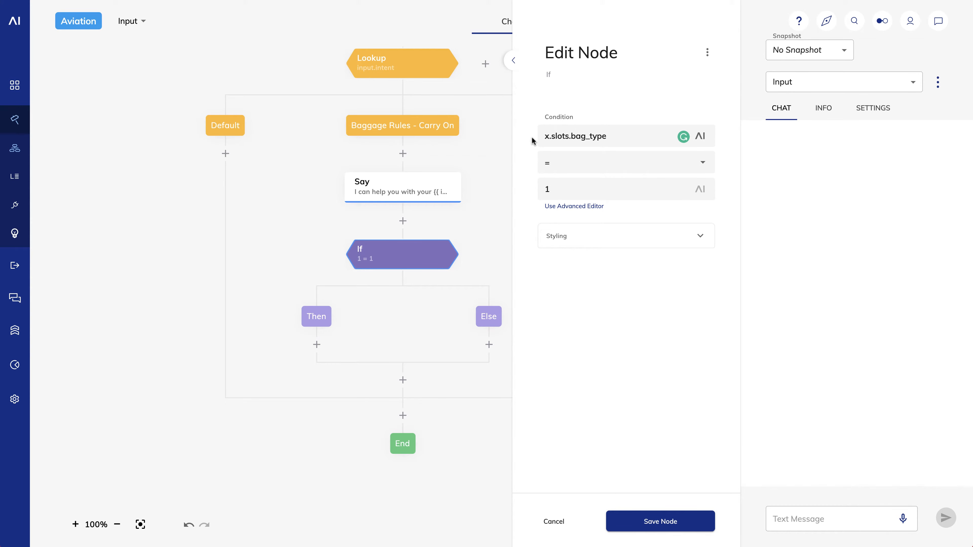
left_click(549, 137)
key("shift+Left")
type("input")
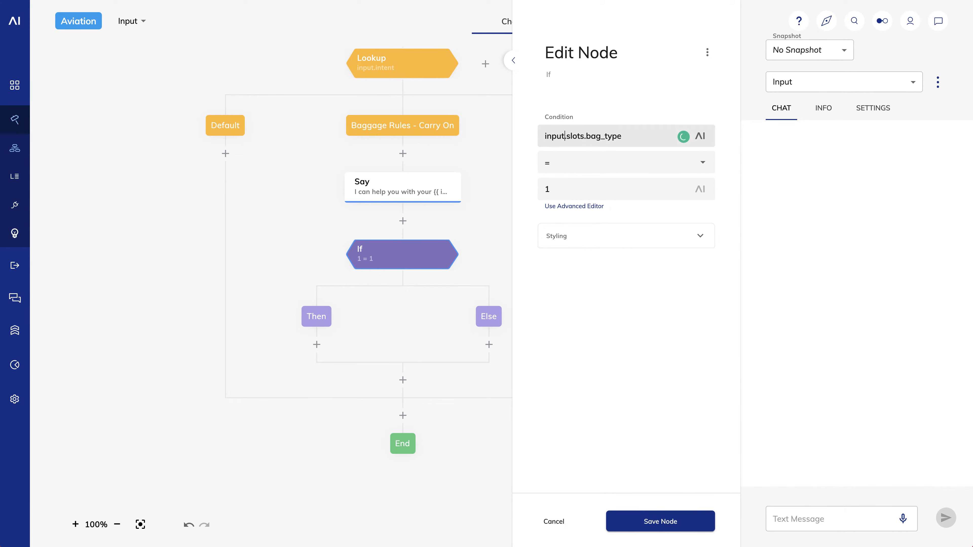
Step: Set the If condition's operator to "exists" and save the node
key("Tab")
left_click(704, 163)
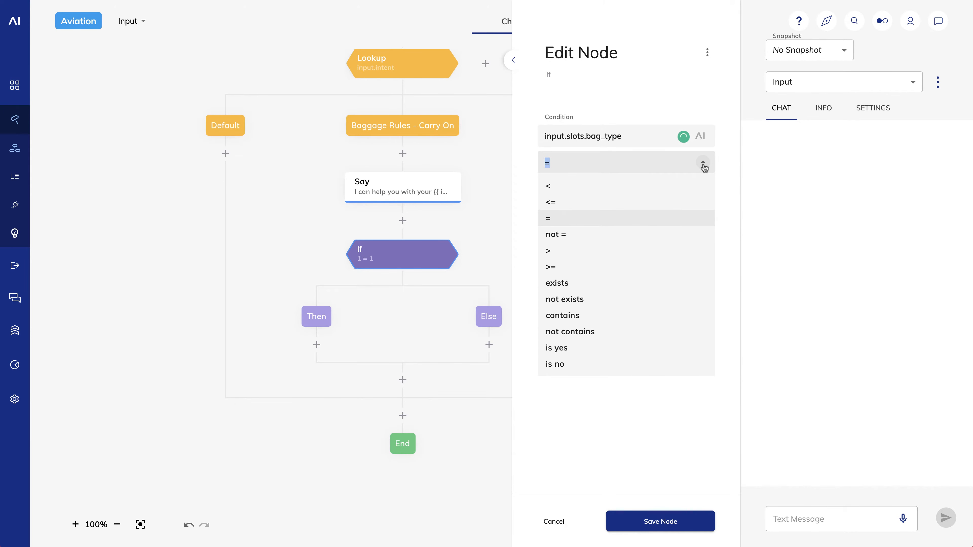
left_click(620, 283)
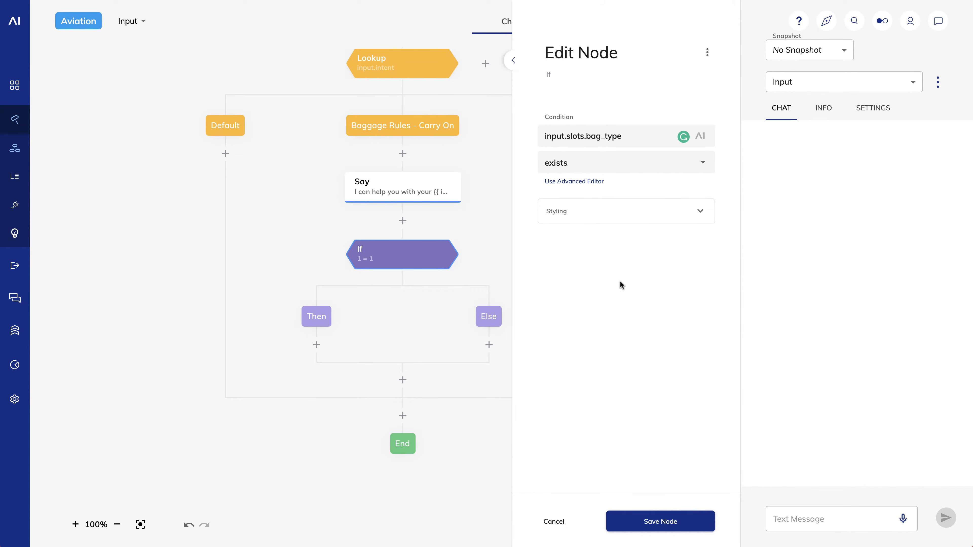
left_click(655, 522)
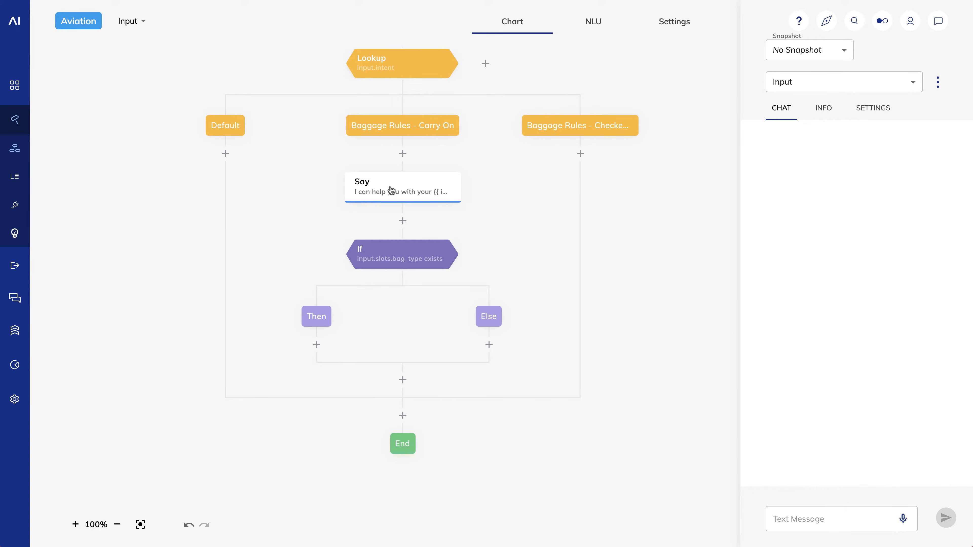
Step: Move the Say node into the If's Then branch and add an Add To Context node below it
left_click_drag(391, 190, 318, 347)
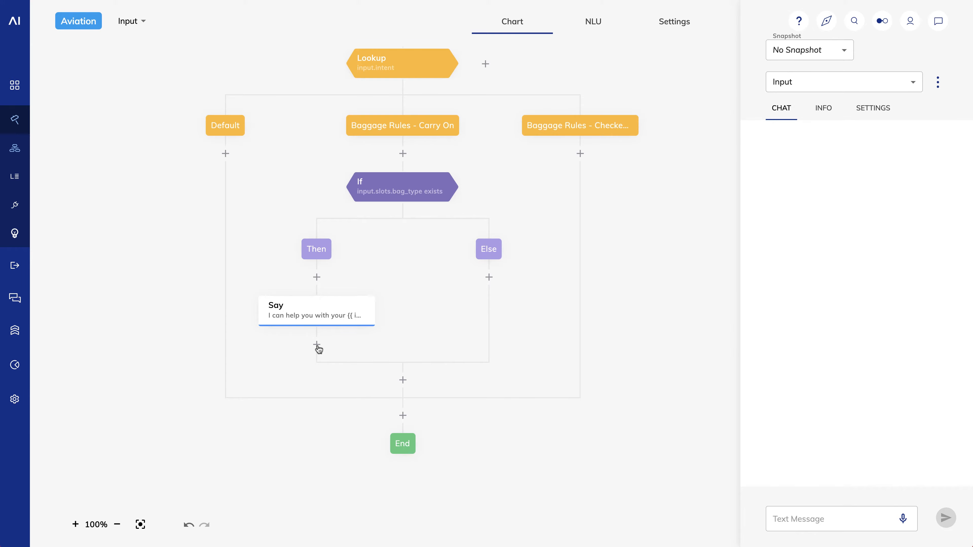
left_click(317, 345)
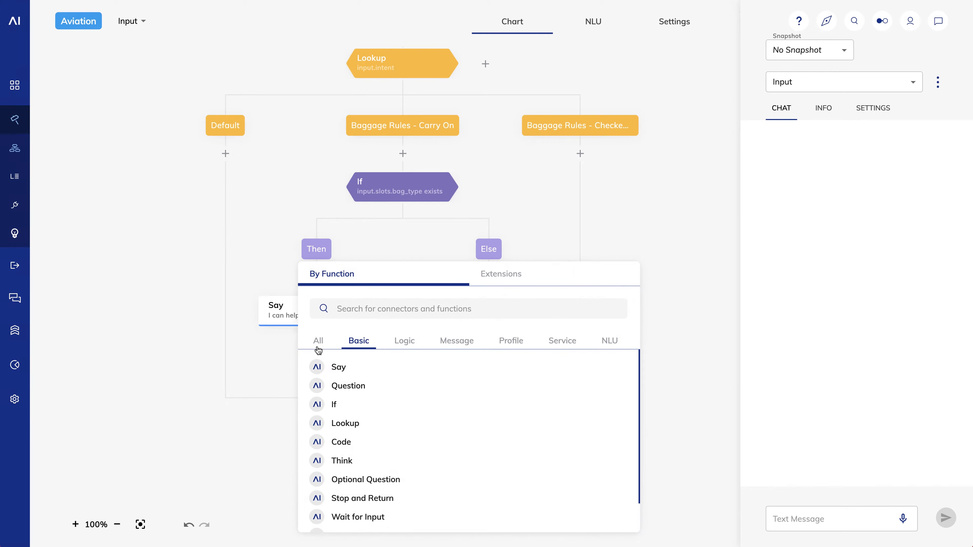
type("add to")
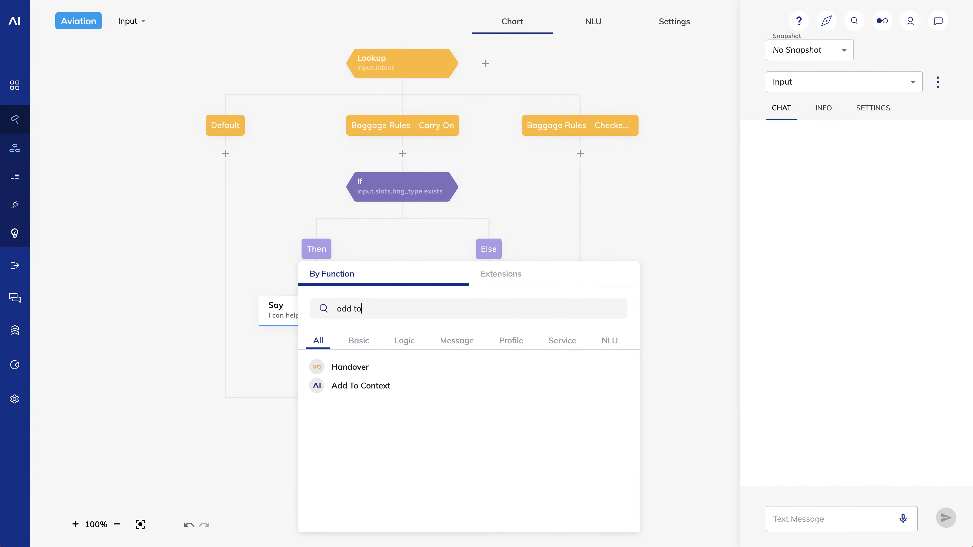
left_click(344, 391)
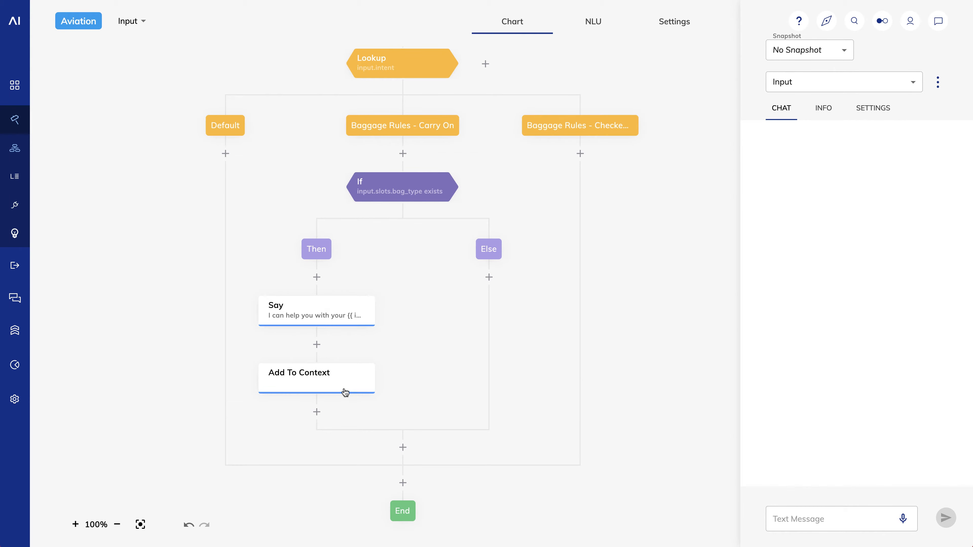
Step: Set the Add To Context node's key to "bag_type"
left_click(305, 383)
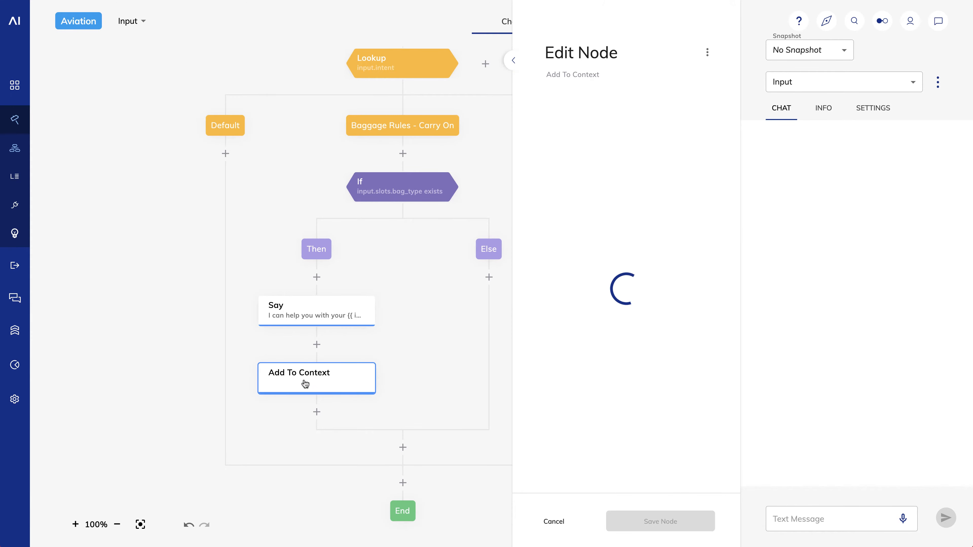
left_click(577, 135)
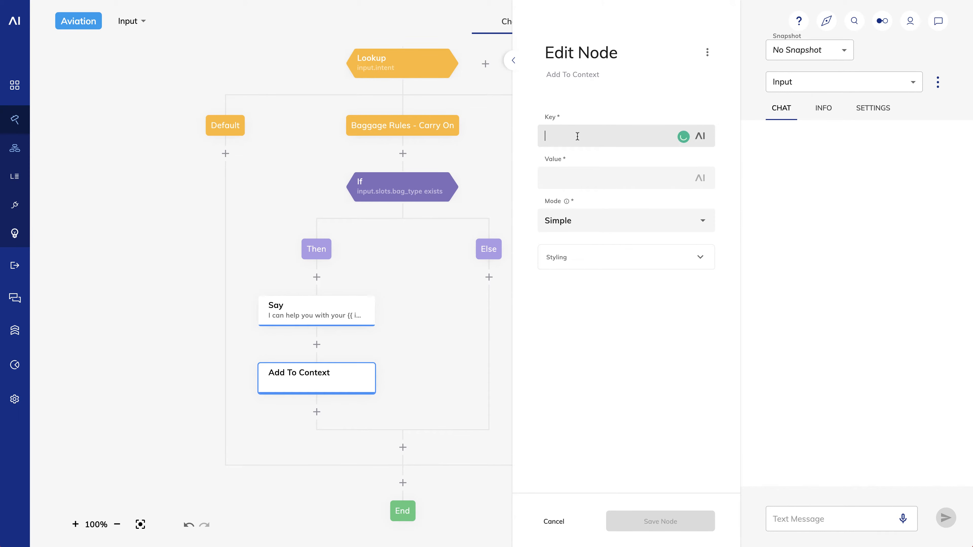
type("bag_type")
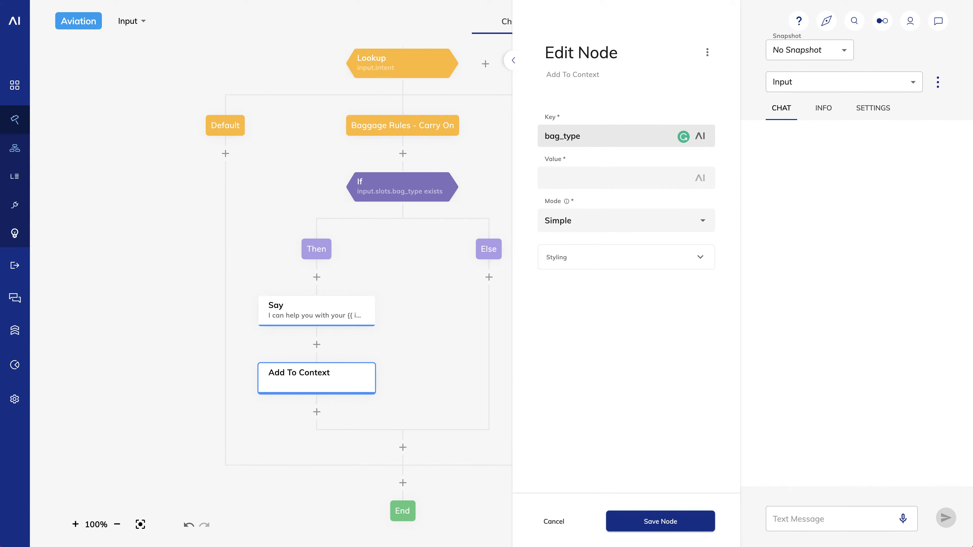
Step: For the node's value, copy the path of the first bag_type slot's keyphrase from JSON Path Finder and return to the flow editor
left_click(578, 176)
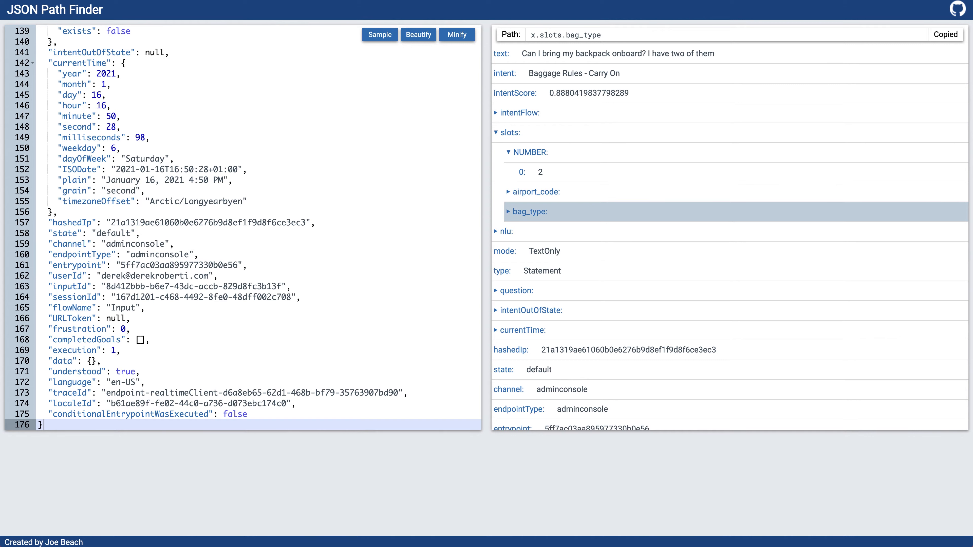
left_click(507, 213)
left_click(521, 232)
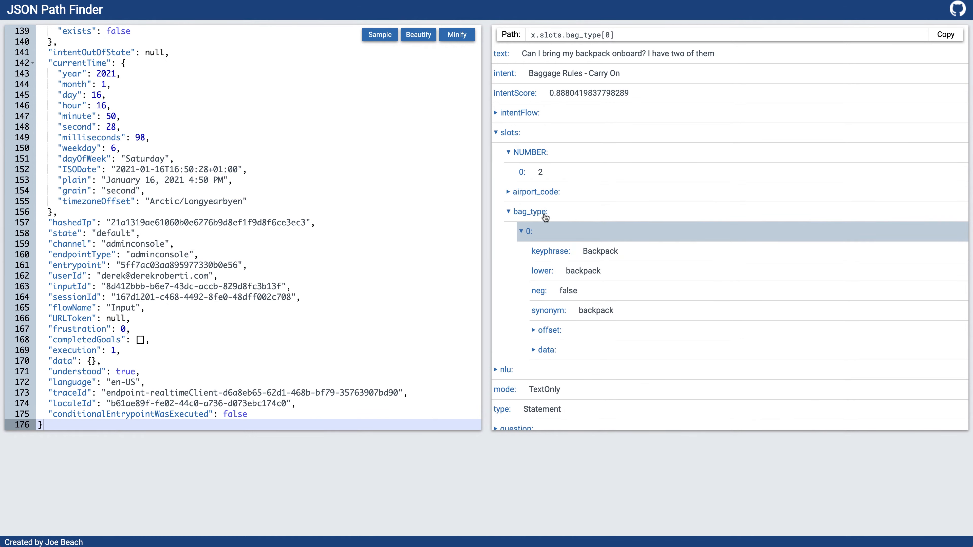
left_click(554, 254)
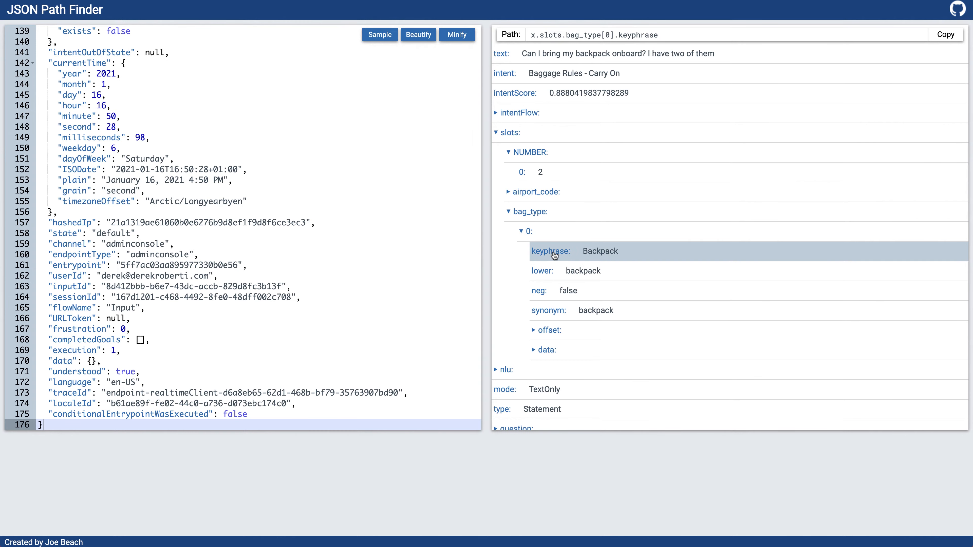
left_click(944, 35)
key("ctrl+shift+Tab")
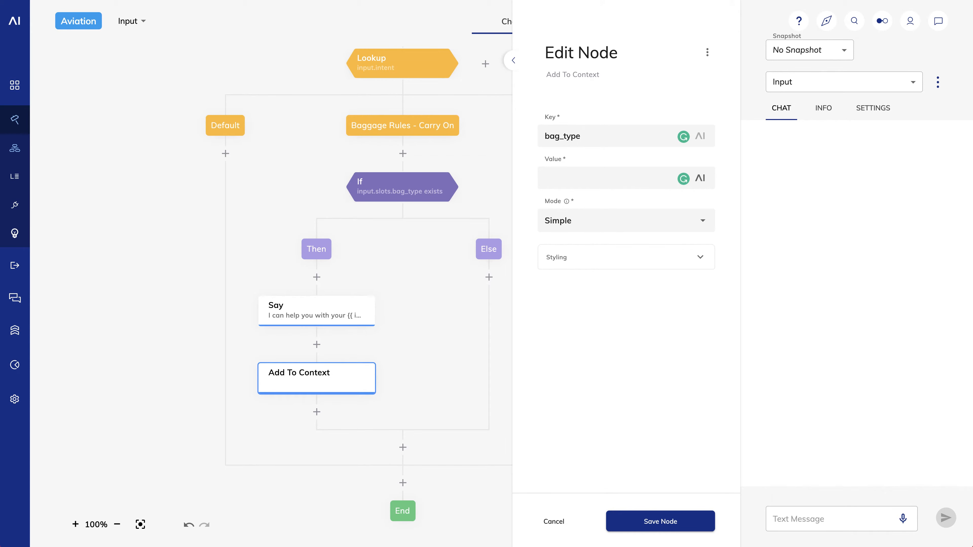
Step: Set the context value to {{ input.slots.bag_type[0].keyphrase }} and save the node
type("{{")
key("ctrl+v")
type("}}")
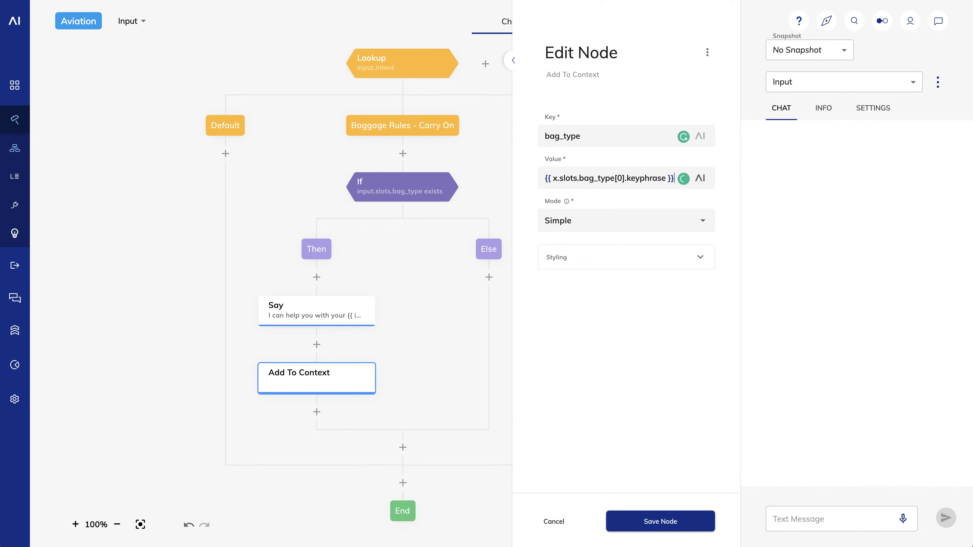
double_click(553, 178)
type("input")
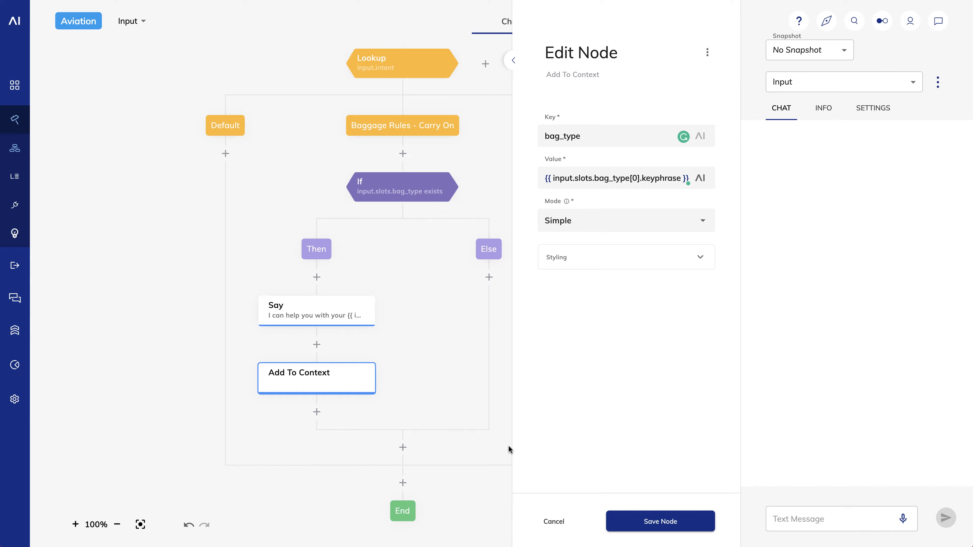
left_click(643, 527)
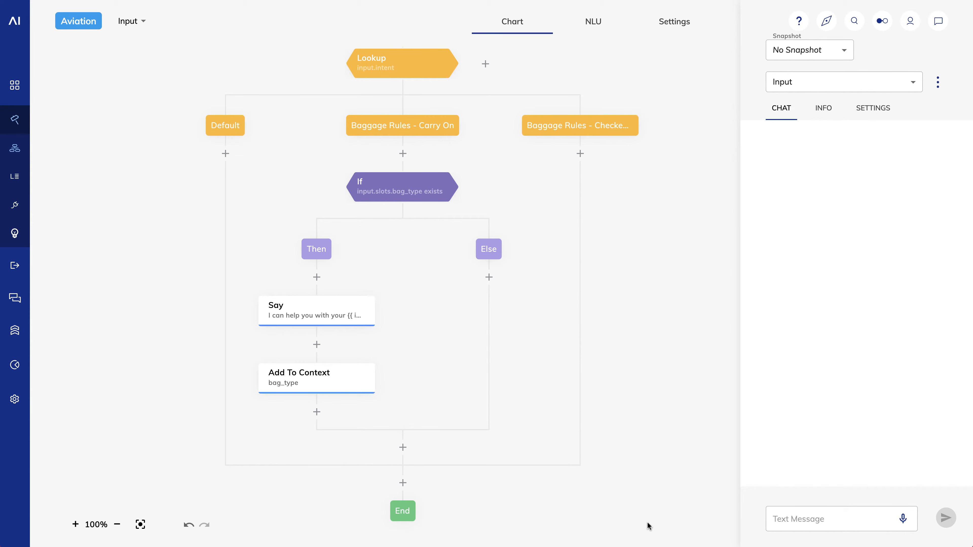
Step: Test the chat with "I need to bring my messenger bag on the flight" and check the bag_type entry in the Context object
left_click(813, 518)
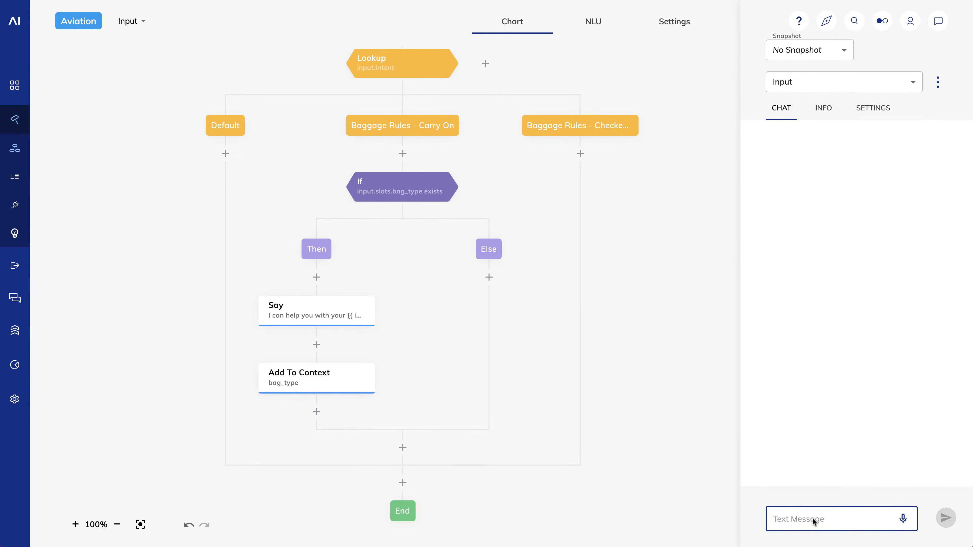
key("ctrl+v")
key("Return")
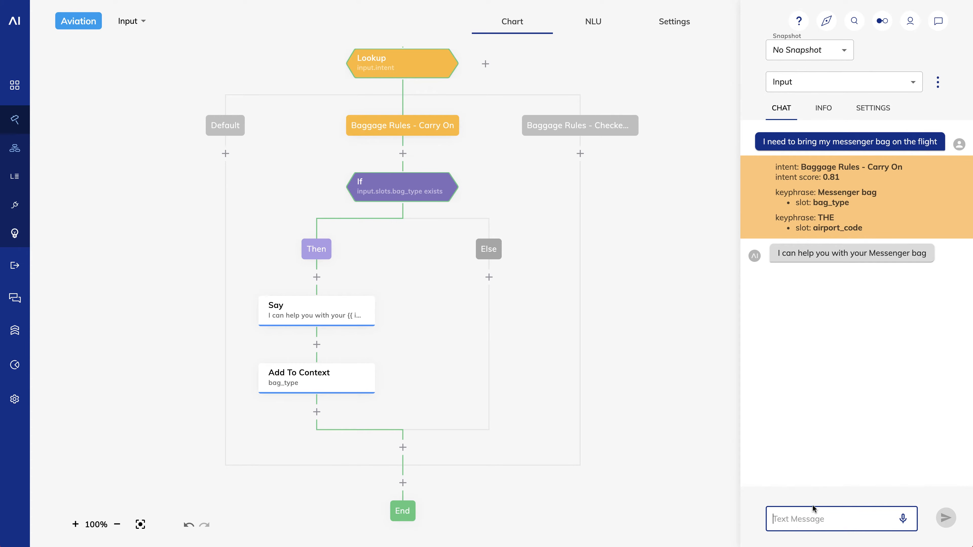
left_click(817, 115)
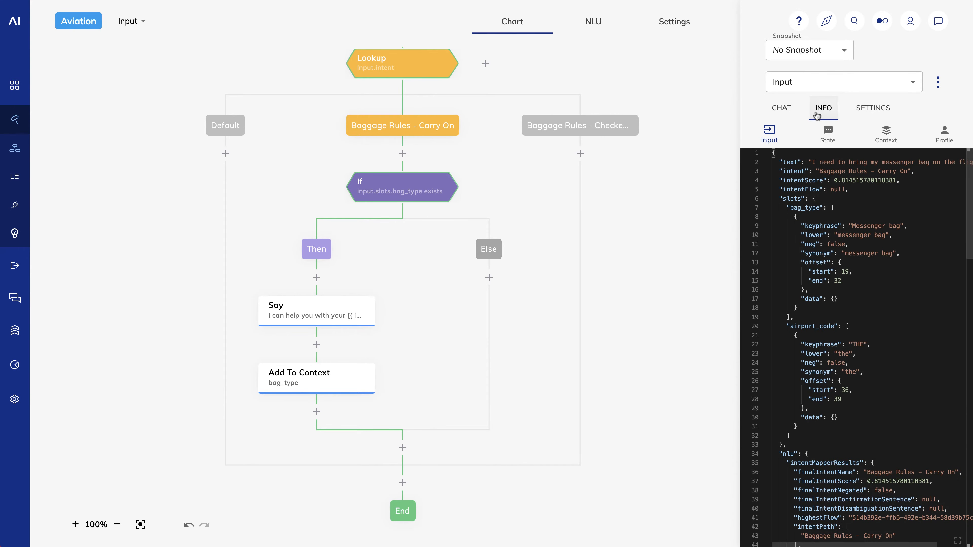
left_click(886, 133)
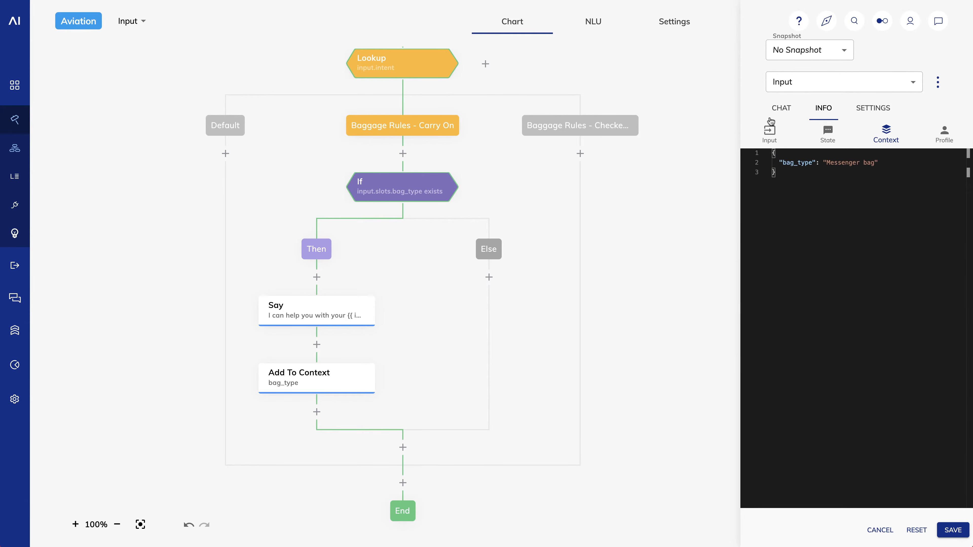
left_click(774, 111)
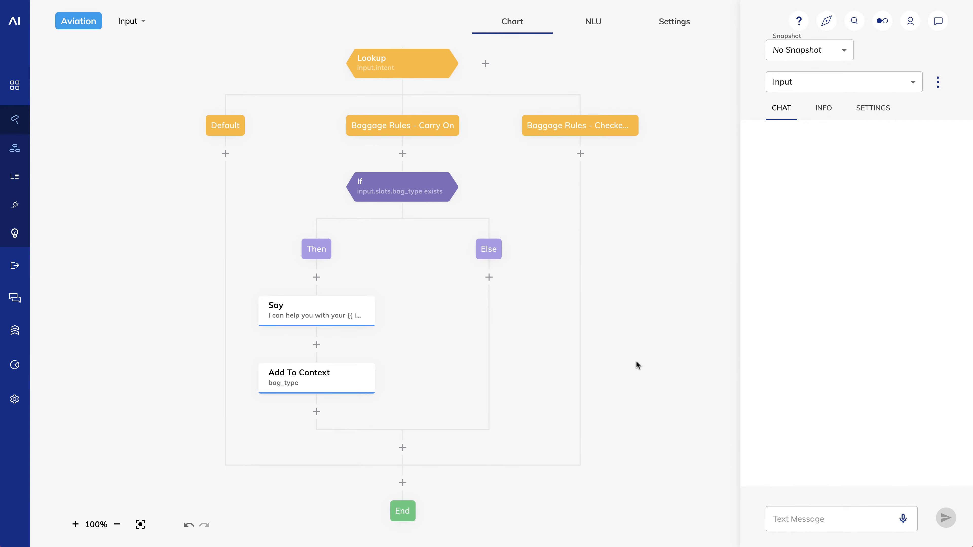
Step: Add a Question node to the Else branch with the text "What type of bag will you be carrying?"
left_click(489, 277)
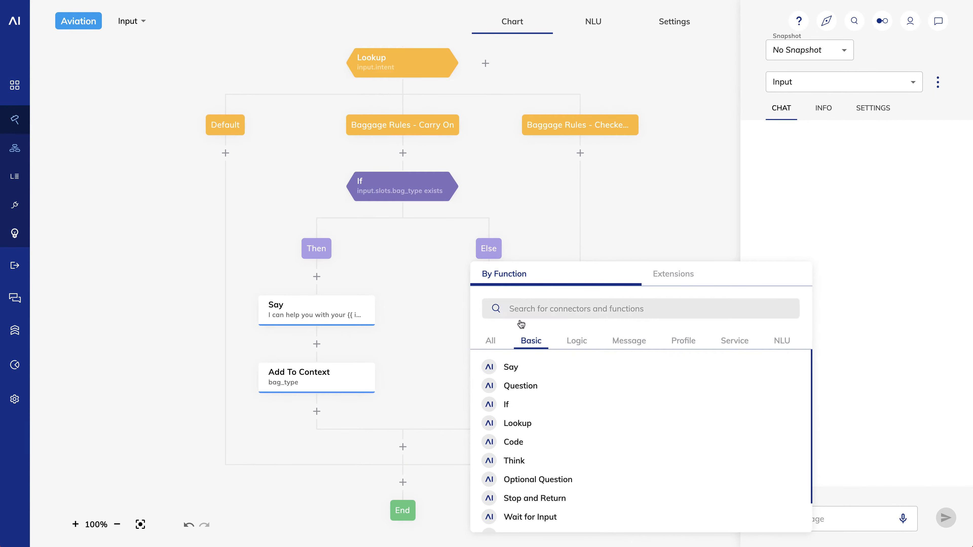
left_click(546, 394)
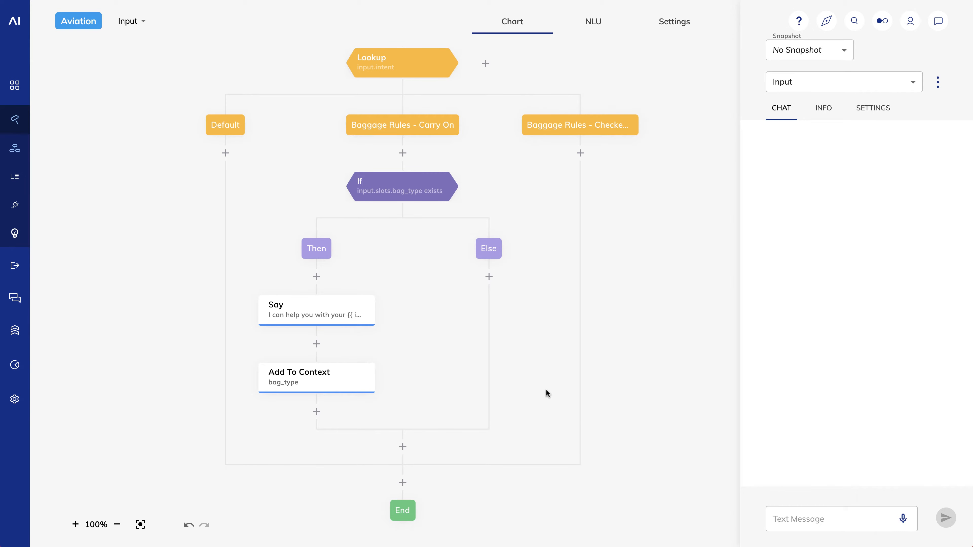
left_click(472, 310)
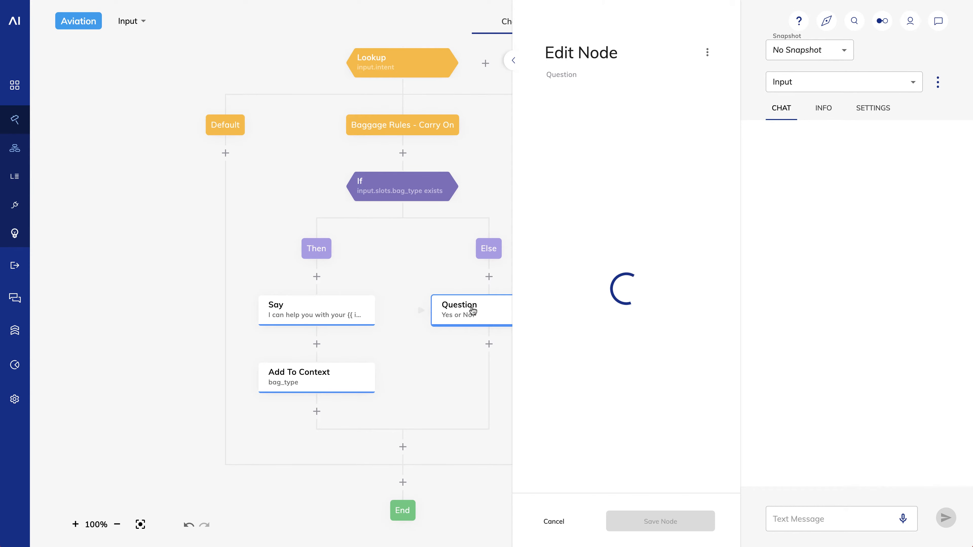
left_click_drag(608, 263, 535, 267)
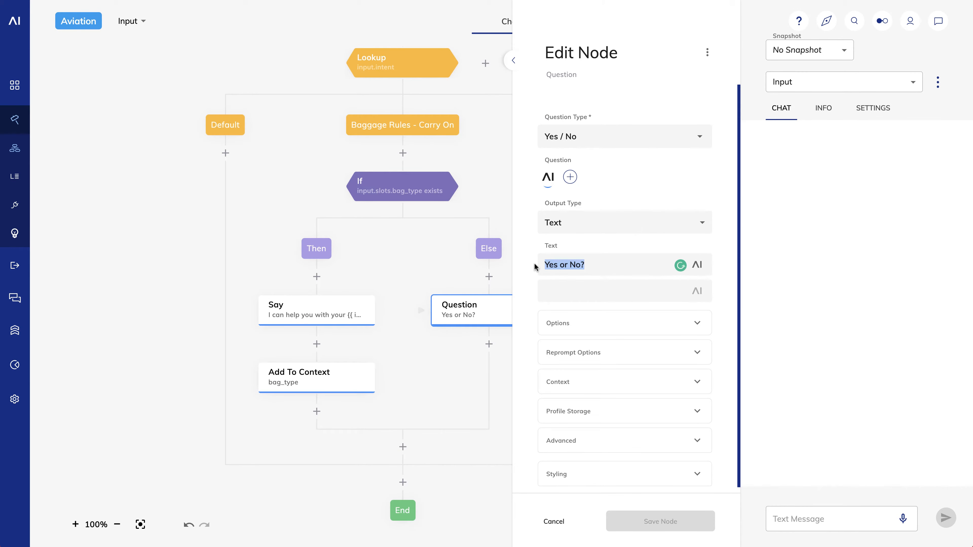
type("What type of ba")
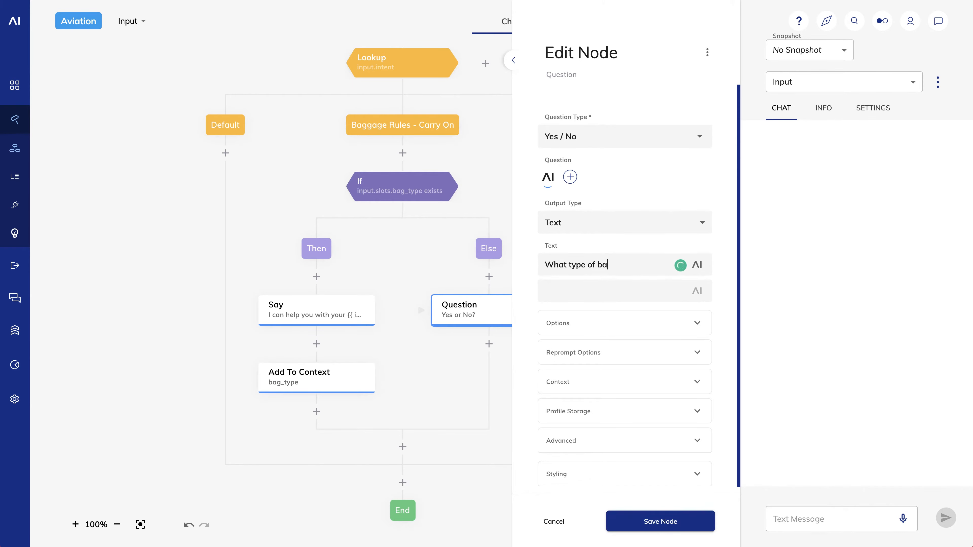
type("g will you be carrying?")
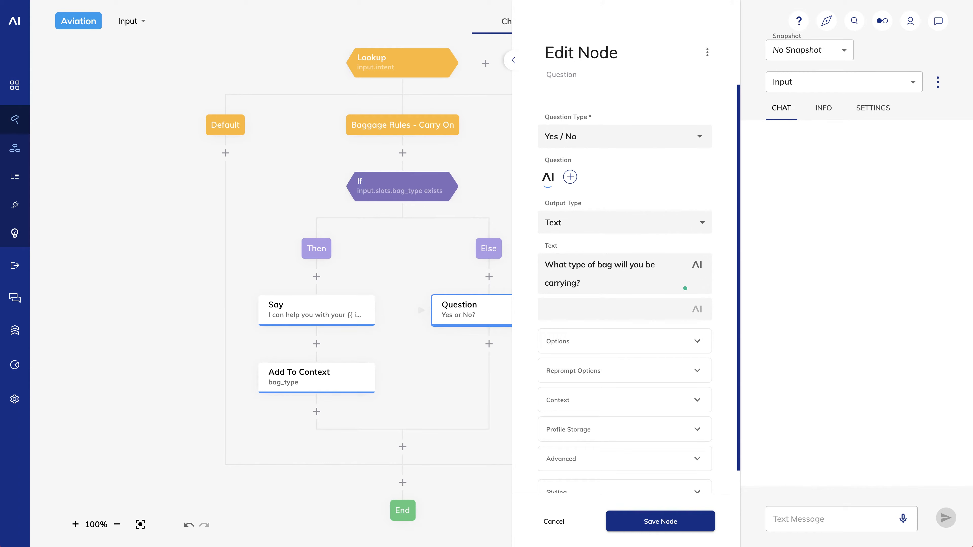
Step: Set the Question node's type to Slot and its slot name to "bag_type"
left_click(592, 225)
left_click(593, 226)
left_click(617, 138)
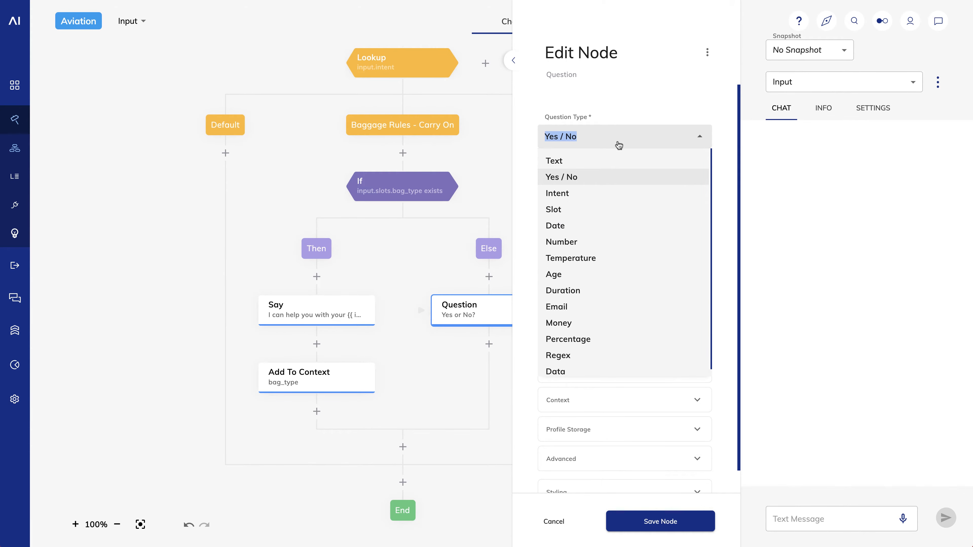
left_click(620, 208)
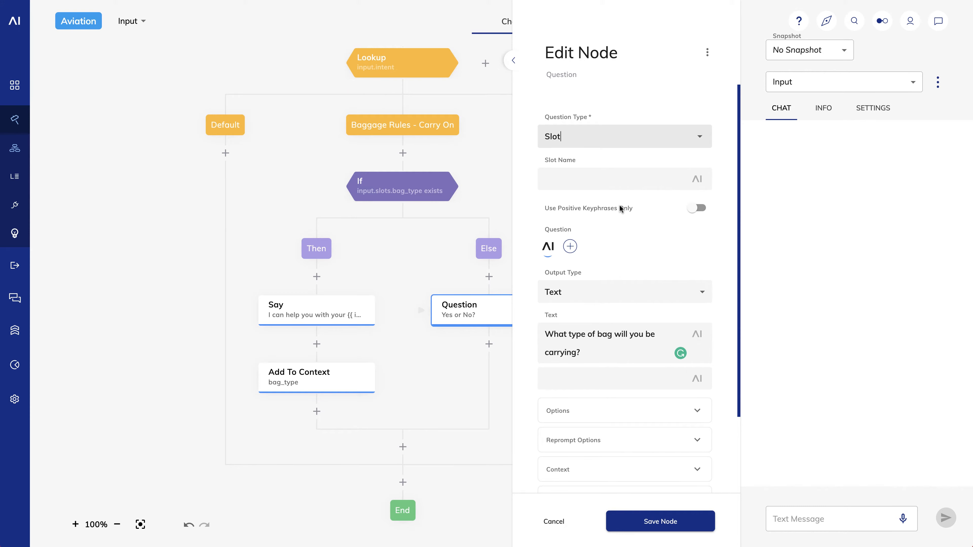
left_click(588, 188)
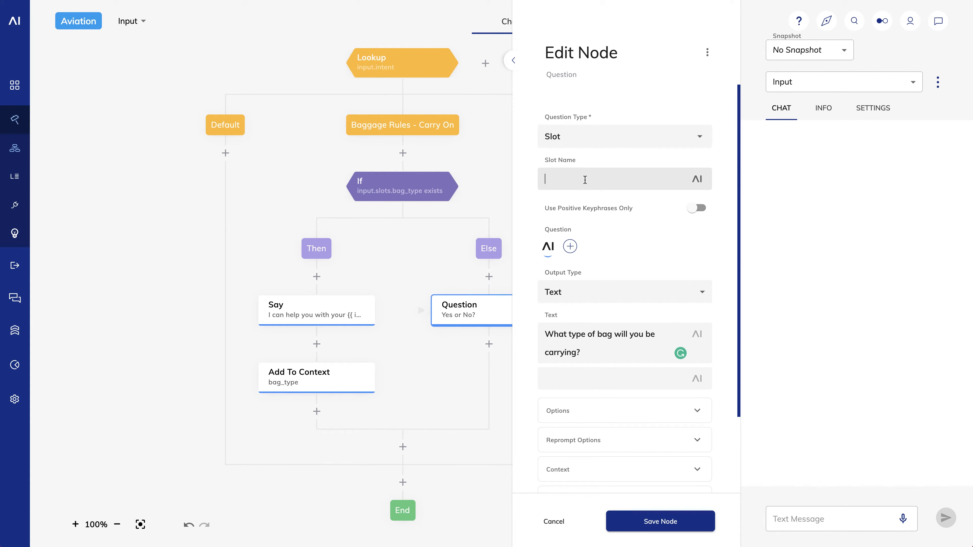
type("bag_type")
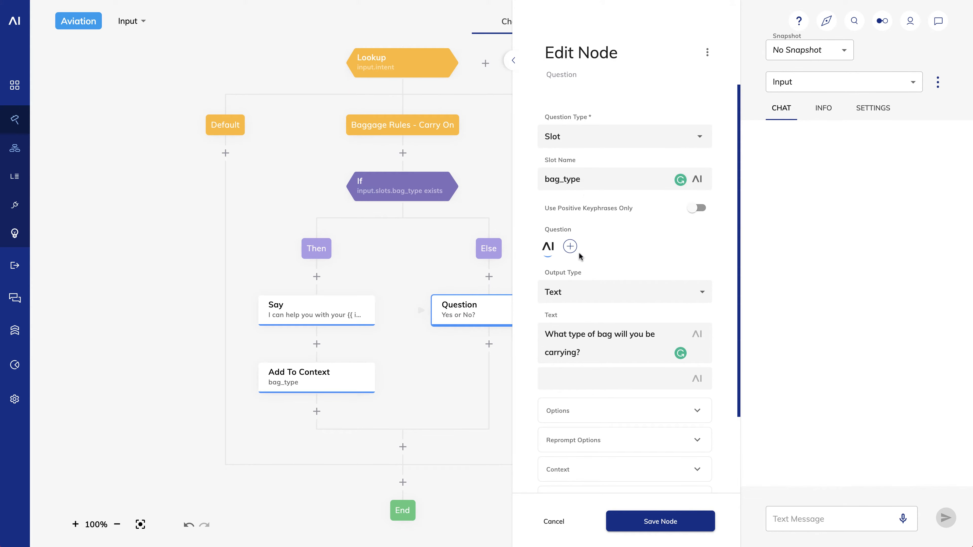
Step: Store the Question node's result in context under the key "bag_type" and save the node
scroll(593, 386, "down", 3)
left_click(594, 387)
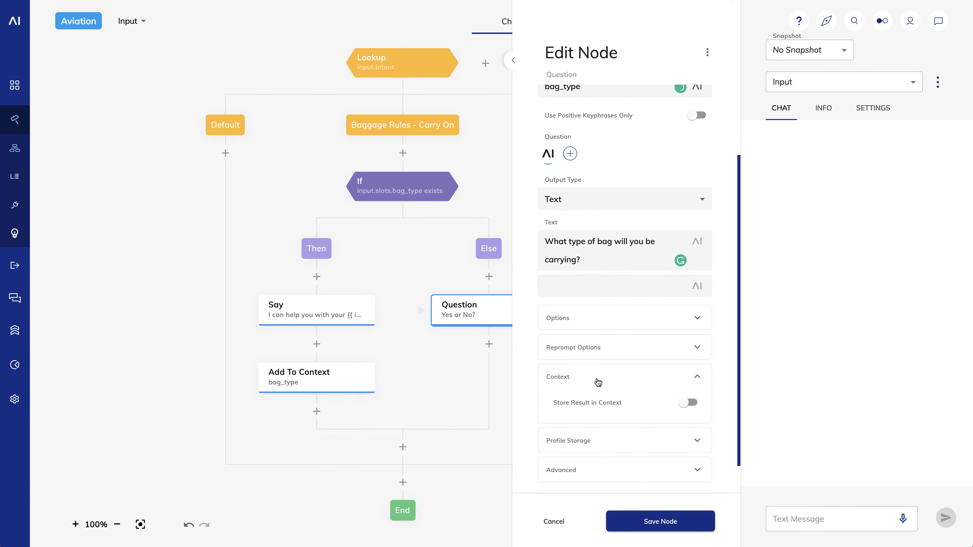
left_click(691, 403)
scroll(692, 406, "down", 2)
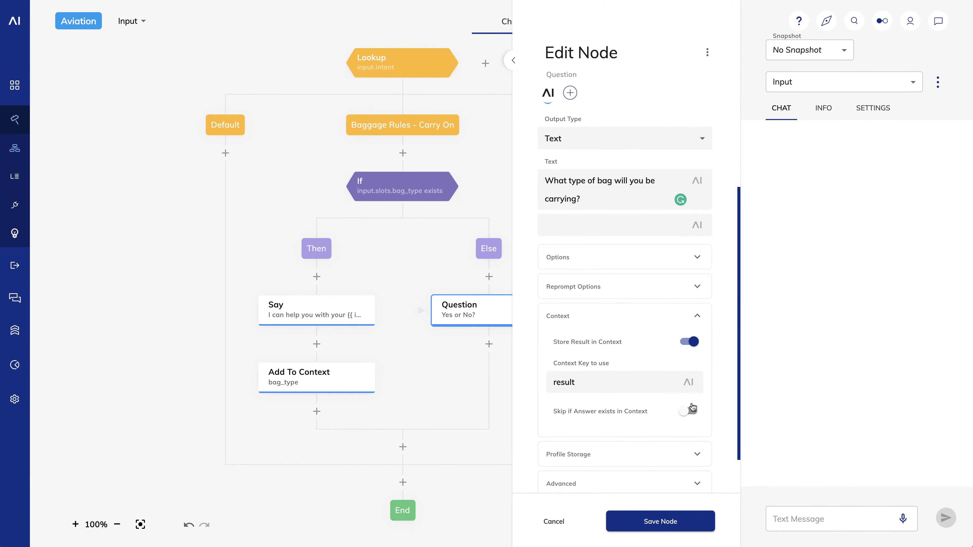
double_click(563, 382)
type("bg")
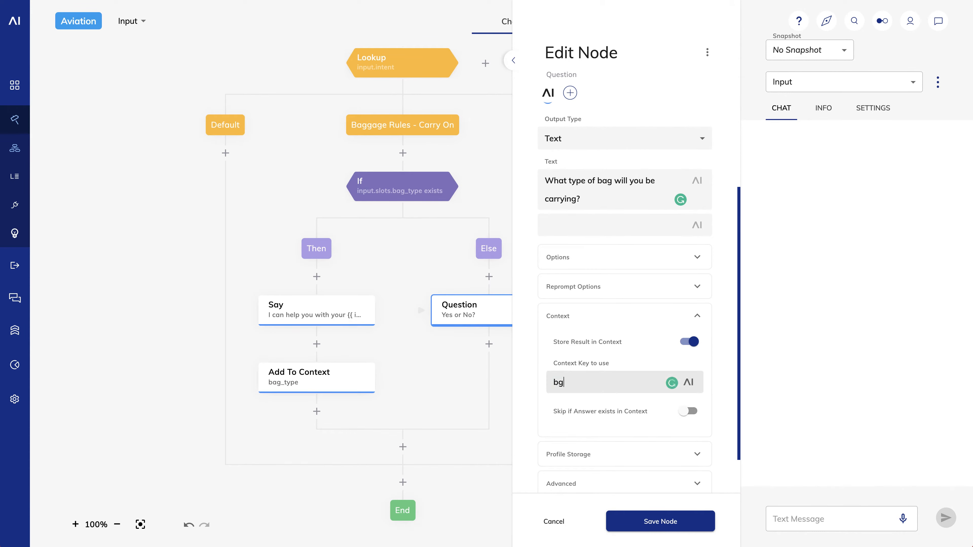
key("BackSpace")
type("ag_type")
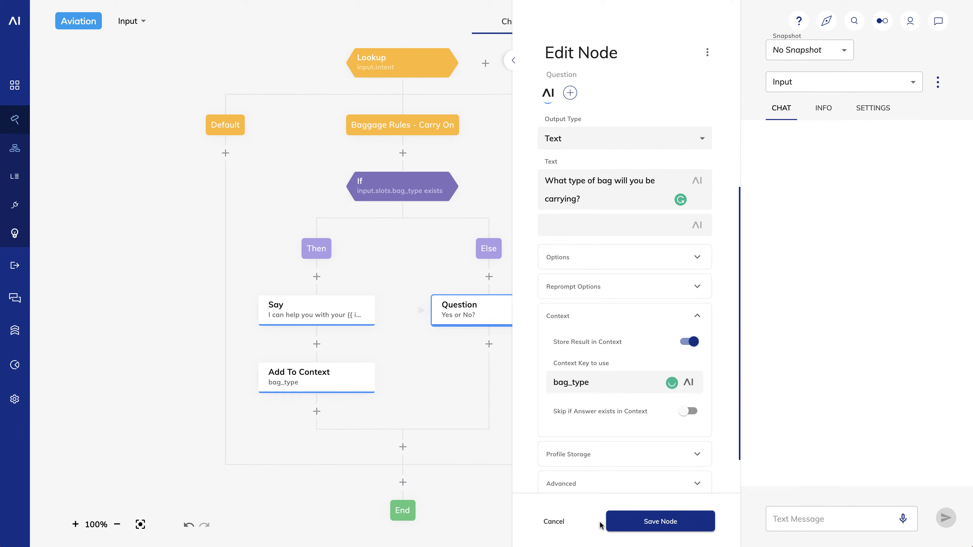
left_click(655, 521)
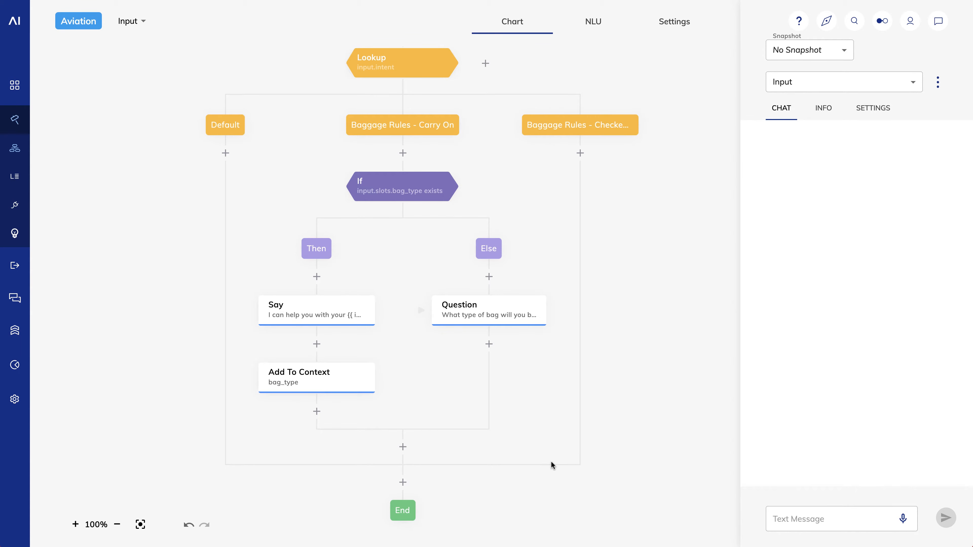
Step: Move the Say node out of the Then branch to the point below where Then and Else rejoin
left_click_drag(303, 303, 404, 452)
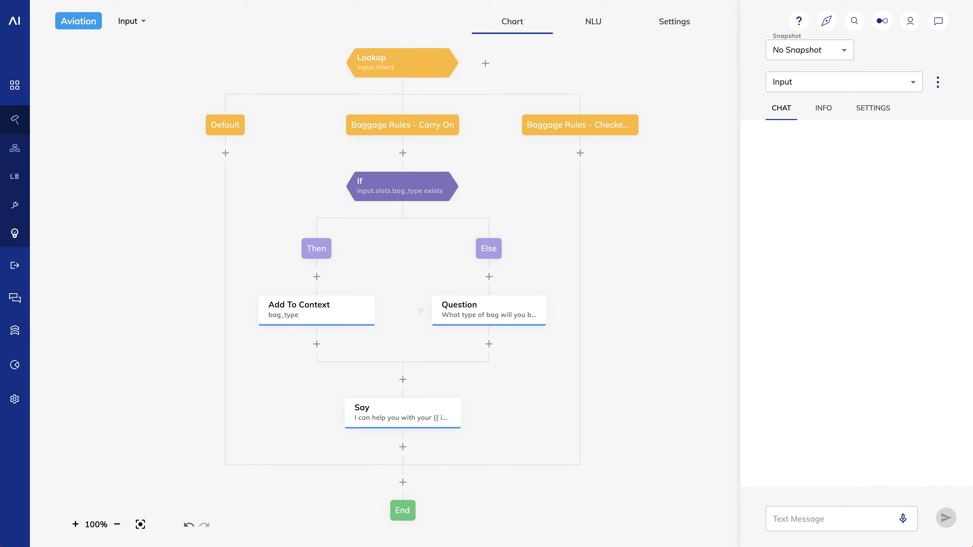
Step: Test the chat with "what kind of bag can i bring onboard?", answer "a backpack", and check bag_type in the Context object
left_click(803, 521)
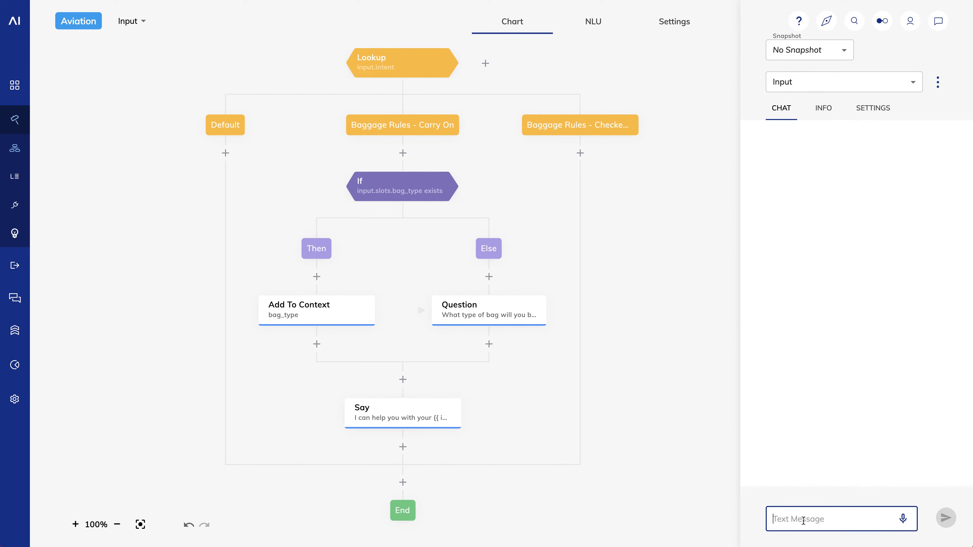
key("super+v")
key("Return")
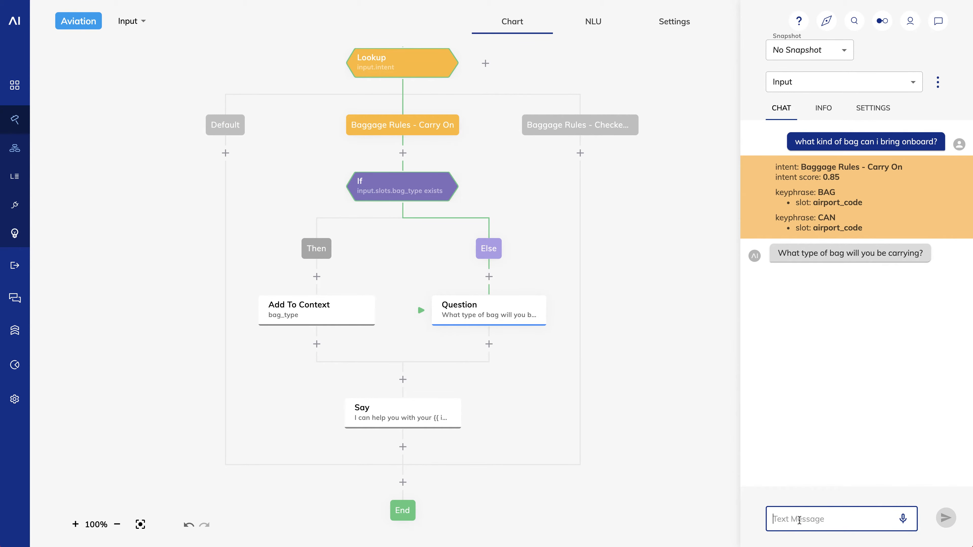
type("a back")
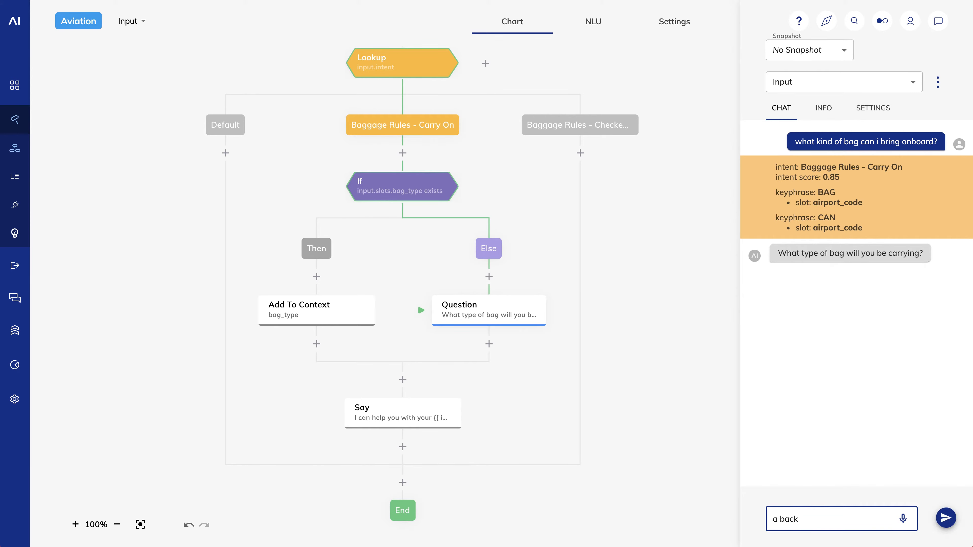
type("pack")
key("Return")
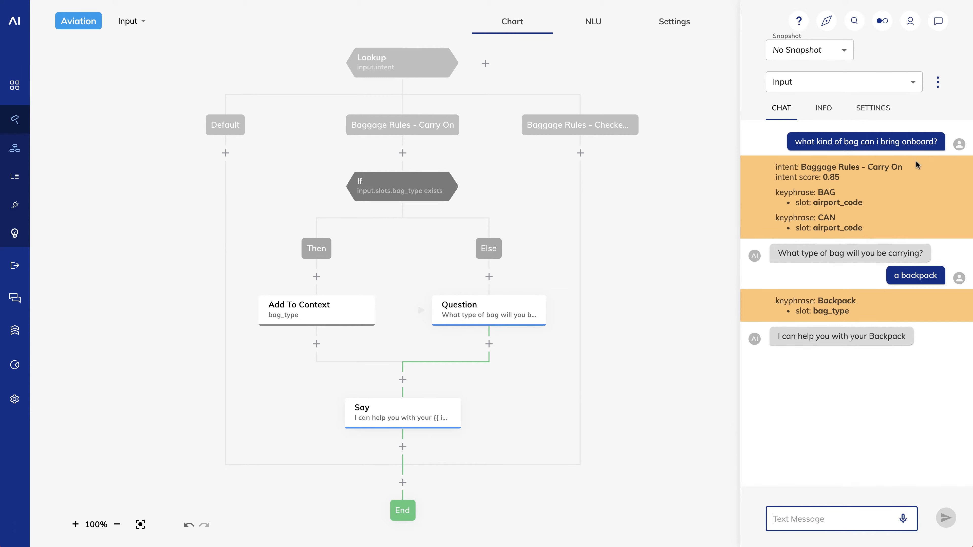
left_click(823, 107)
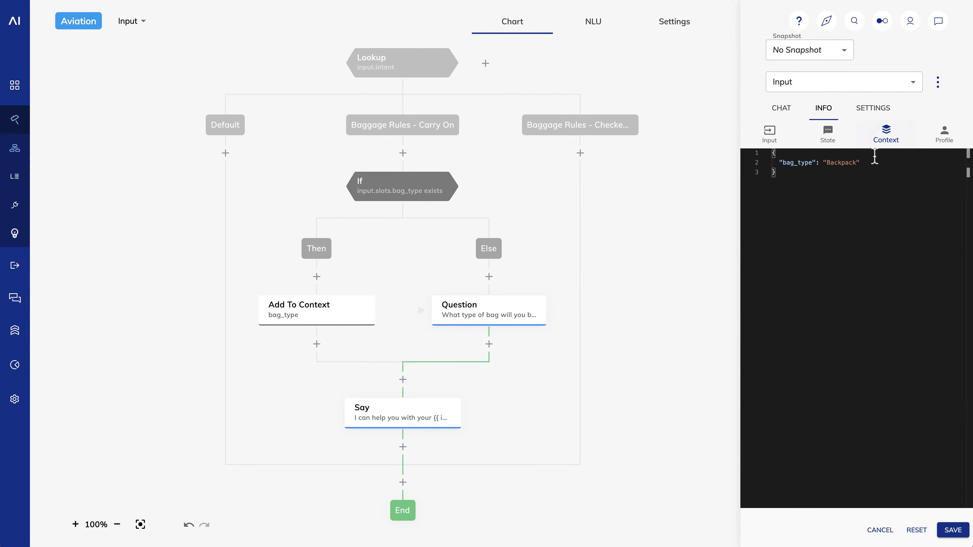
Step: Test the chat with "Can I bring my ski bag onboard?", check the context's bag_type value, and return to the chat
left_click(783, 109)
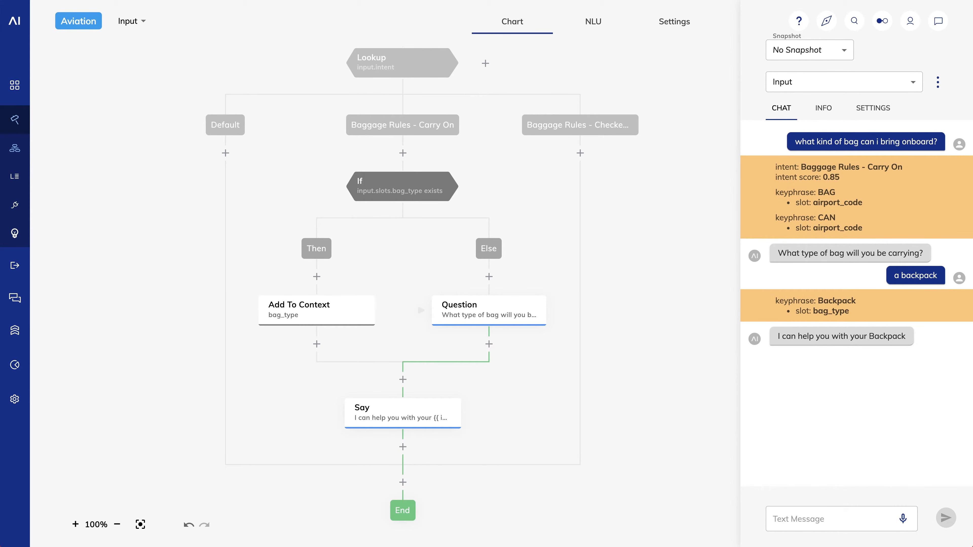
left_click(806, 518)
type("Can I bring my ski bag onboard?")
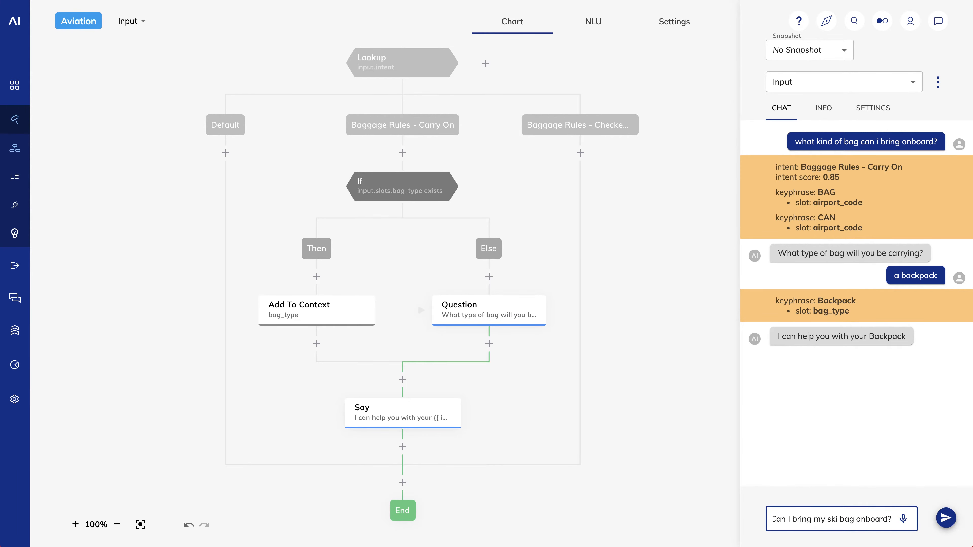
key("Return")
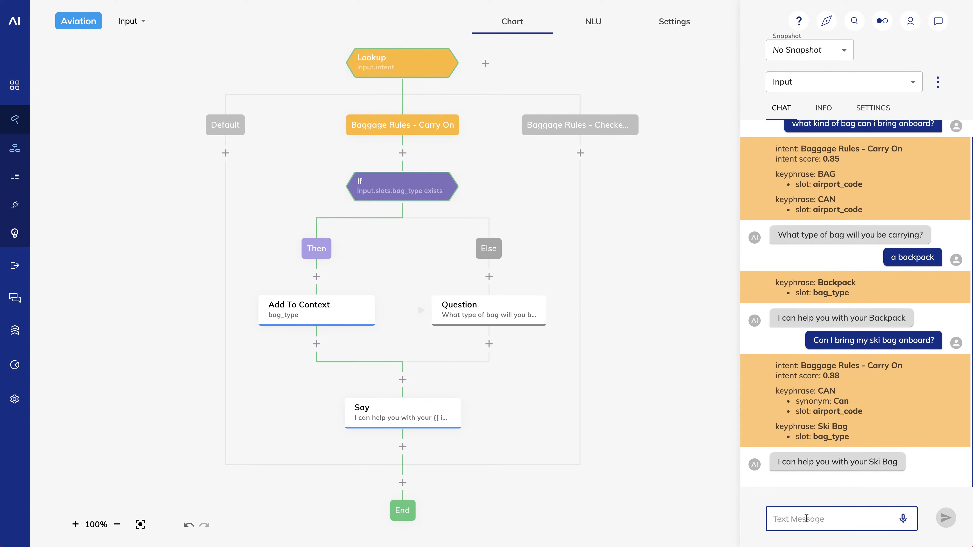
left_click(827, 112)
left_click_drag(859, 162, 828, 165)
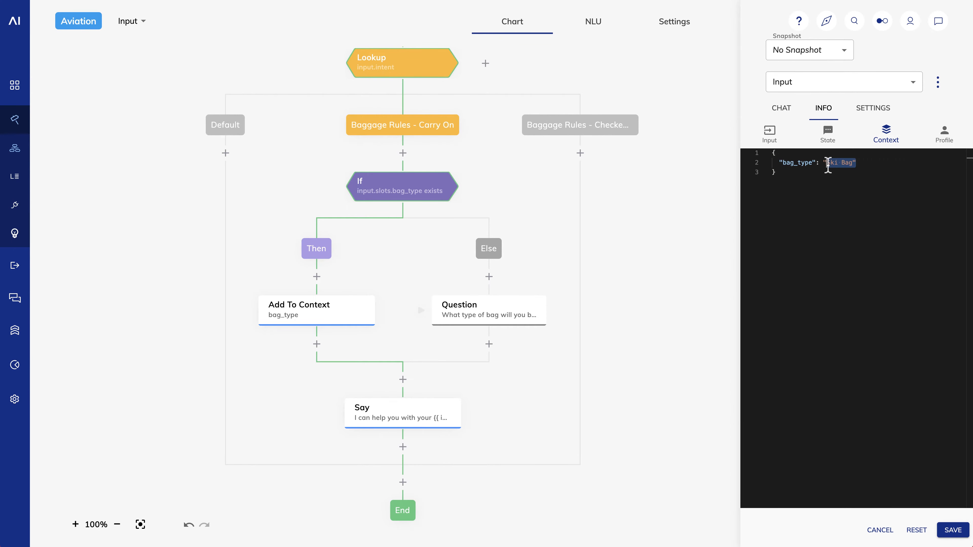
left_click(807, 173)
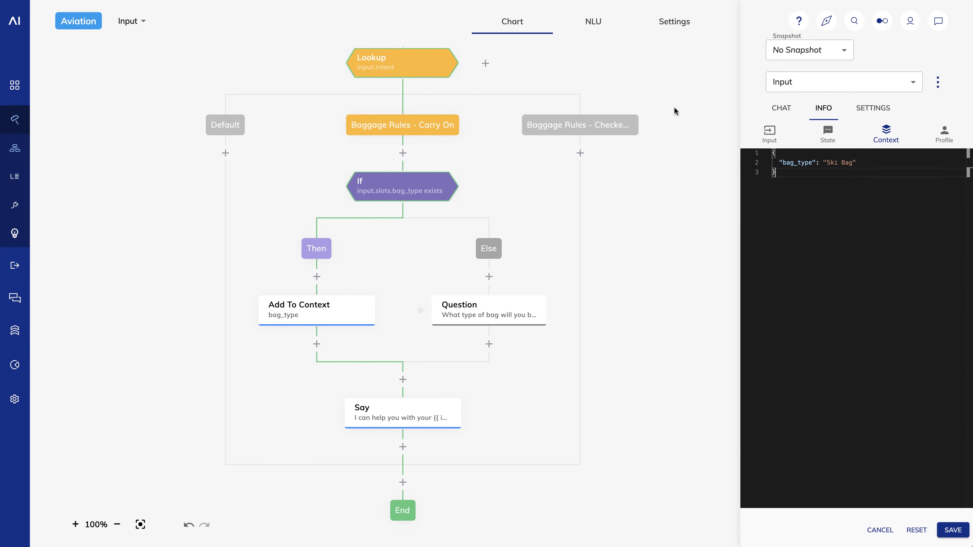
left_click(789, 109)
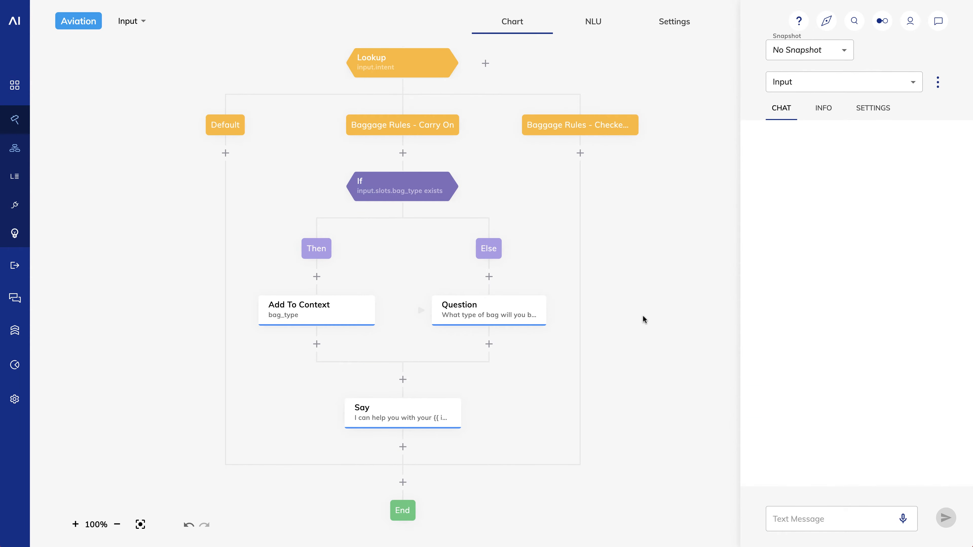
Step: Add an If node under the checked-baggage branch of the Lookup and hide the chat test panel
left_click(580, 153)
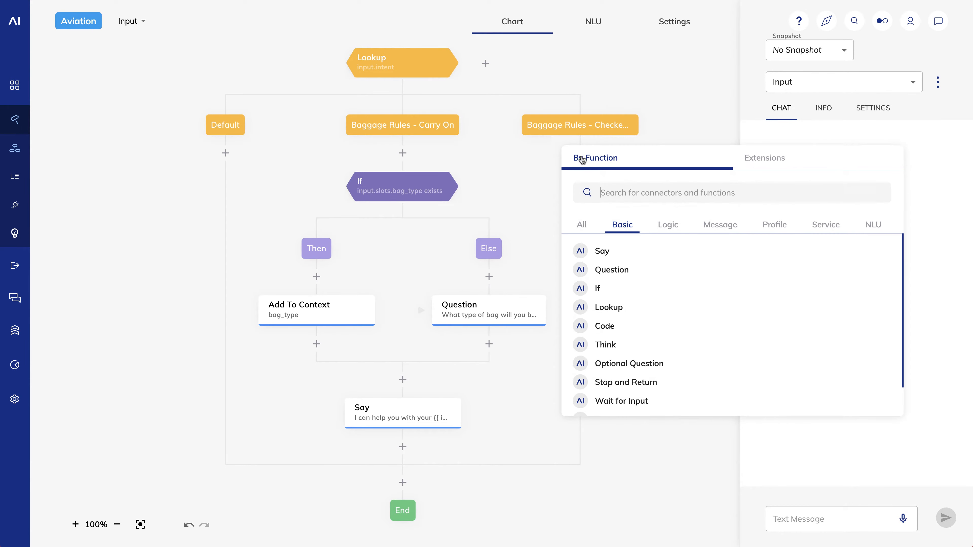
left_click(611, 297)
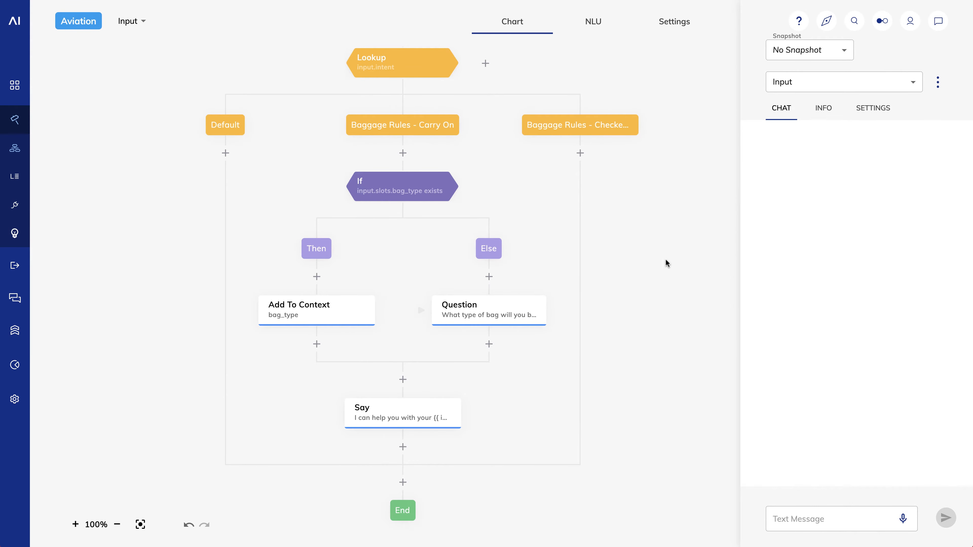
left_click(937, 21)
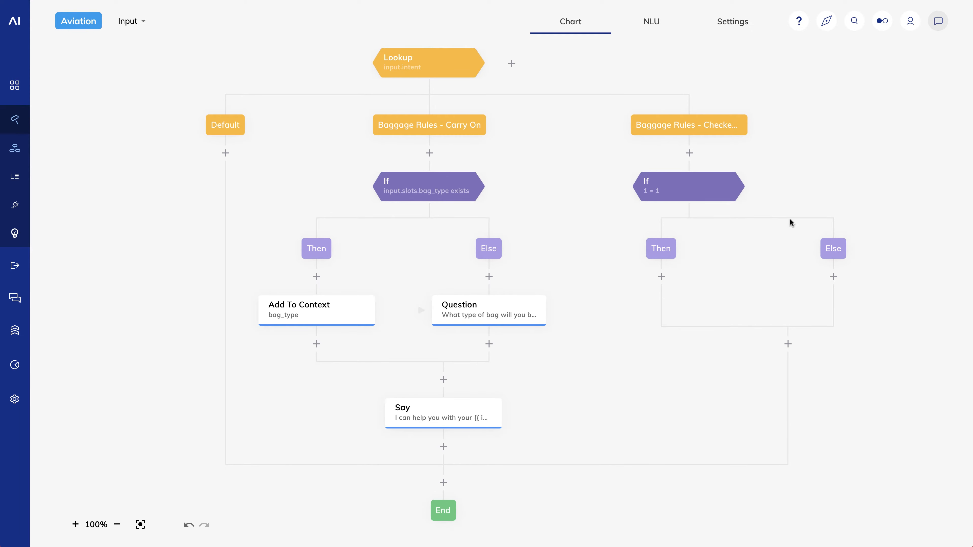
Step: Set the checked-baggage If node's condition to context.bag_type exists and save the node
left_click_drag(795, 165, 648, 178)
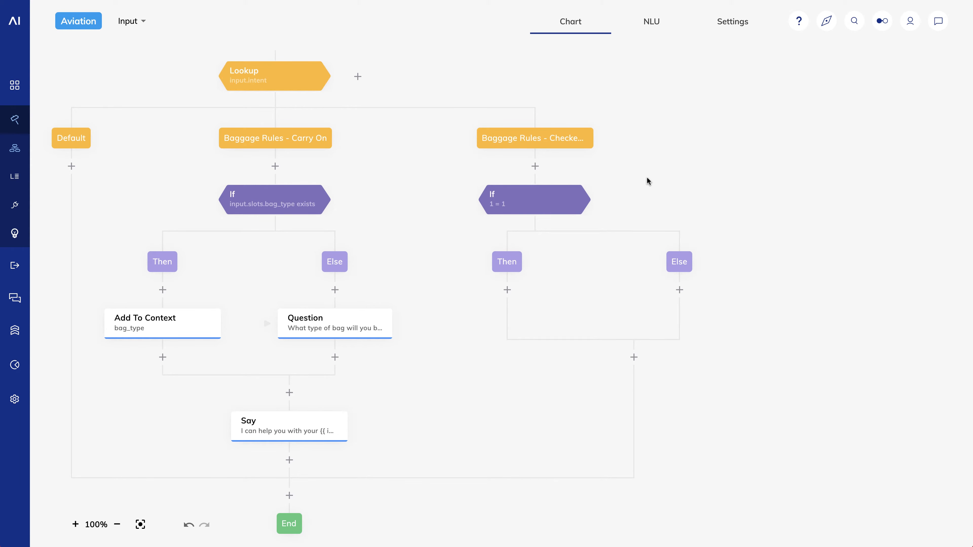
left_click(512, 206)
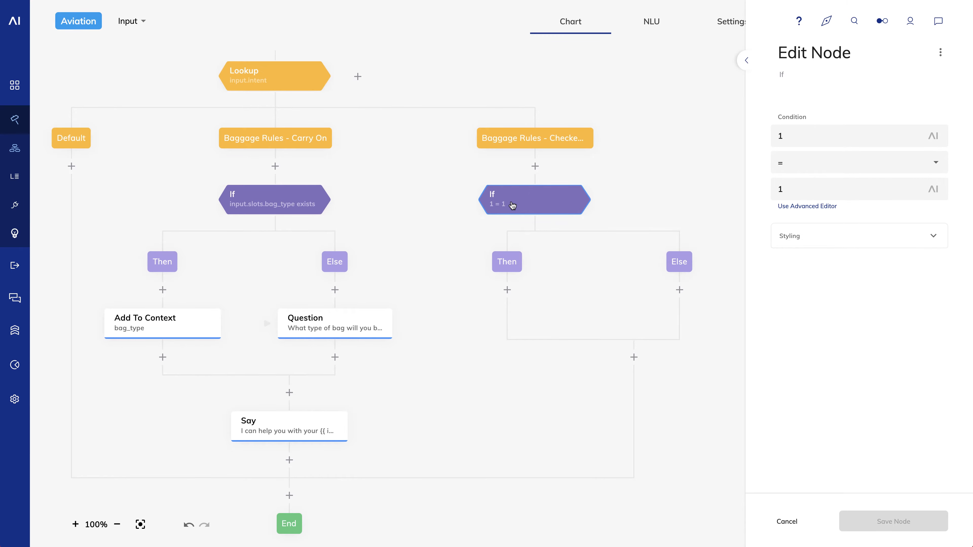
type("context")
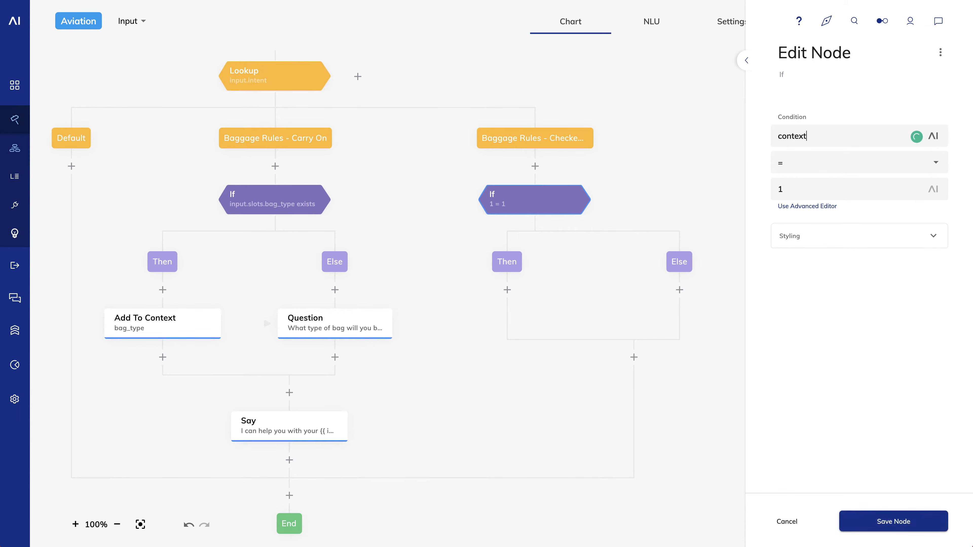
type(".bag_type")
left_click(935, 162)
left_click(828, 286)
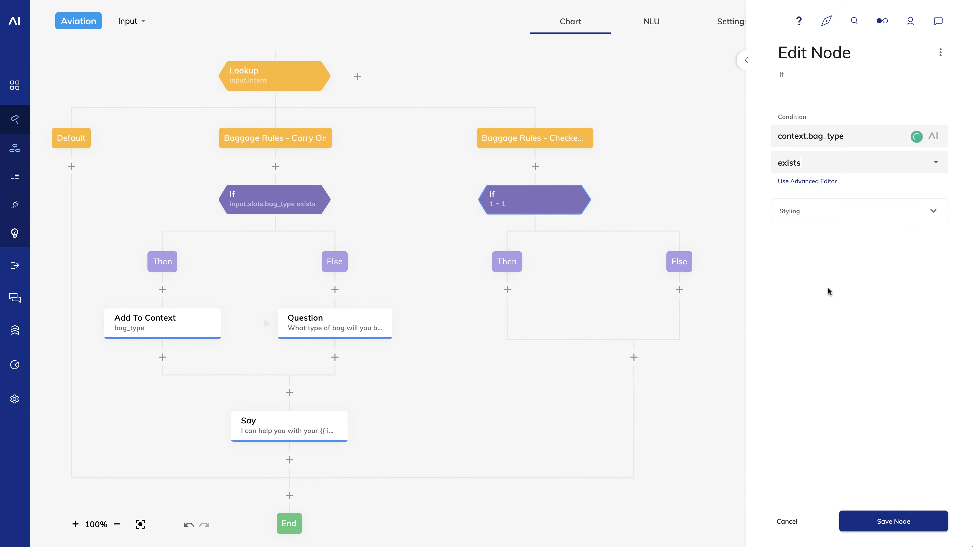
left_click(890, 526)
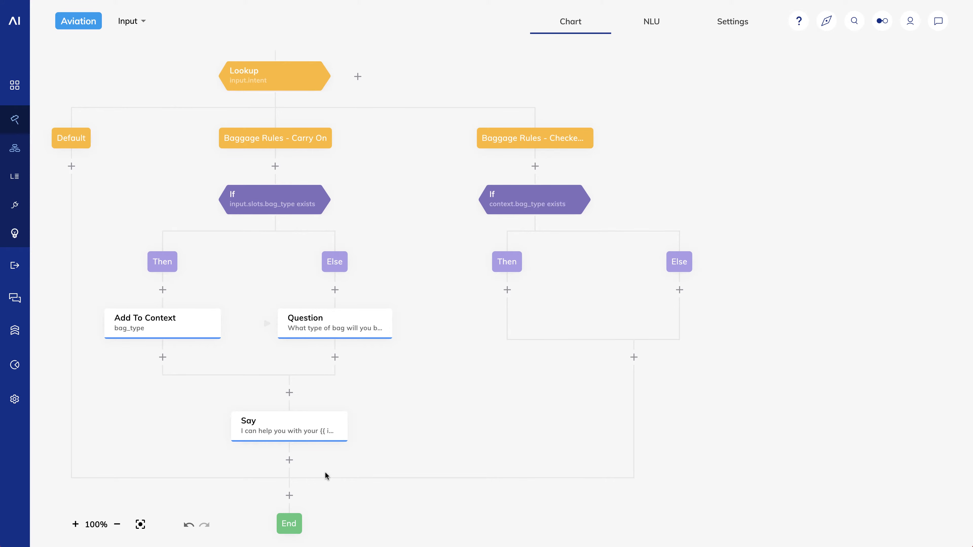
Step: Copy the carry-on branch's Say node into the Then branch of the checked-baggage If node
right_click(282, 433)
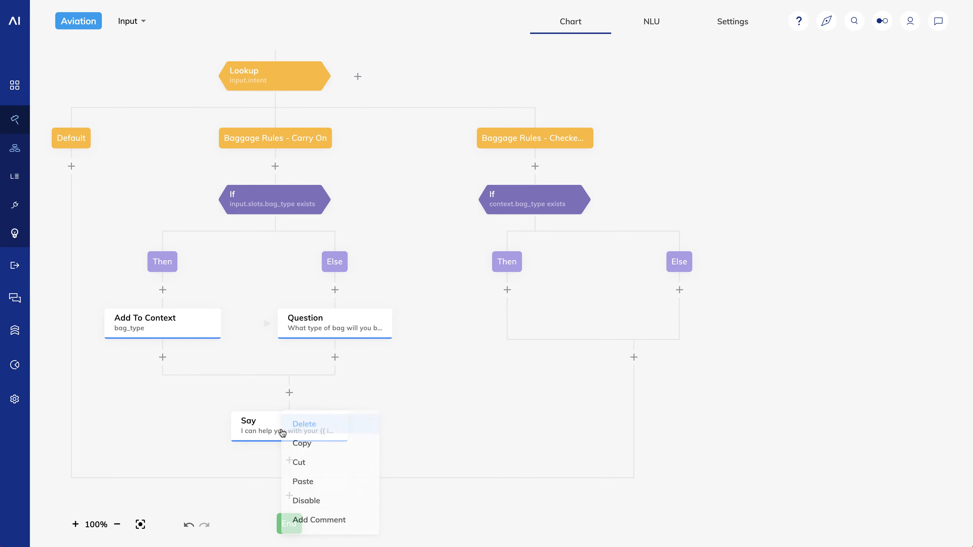
left_click(300, 447)
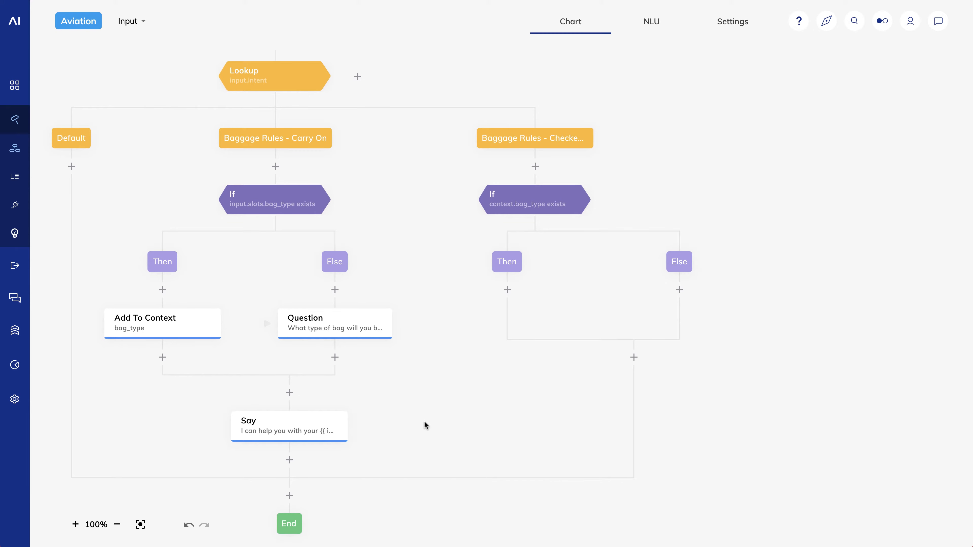
right_click(507, 292)
left_click(522, 300)
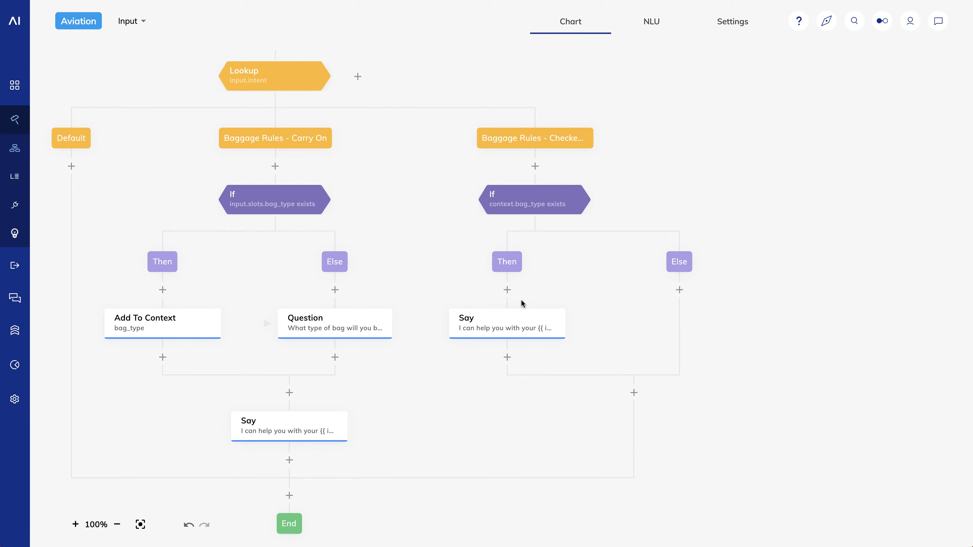
Step: Change the copied Say node's text to "I can help you with your {{ context.bag_type }}" and save the node
left_click(500, 327)
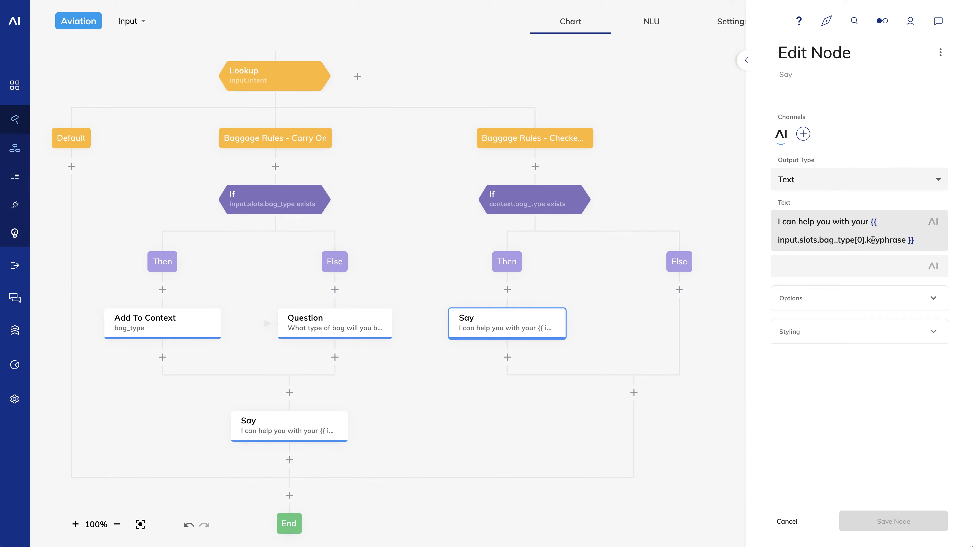
left_click_drag(905, 241, 777, 245)
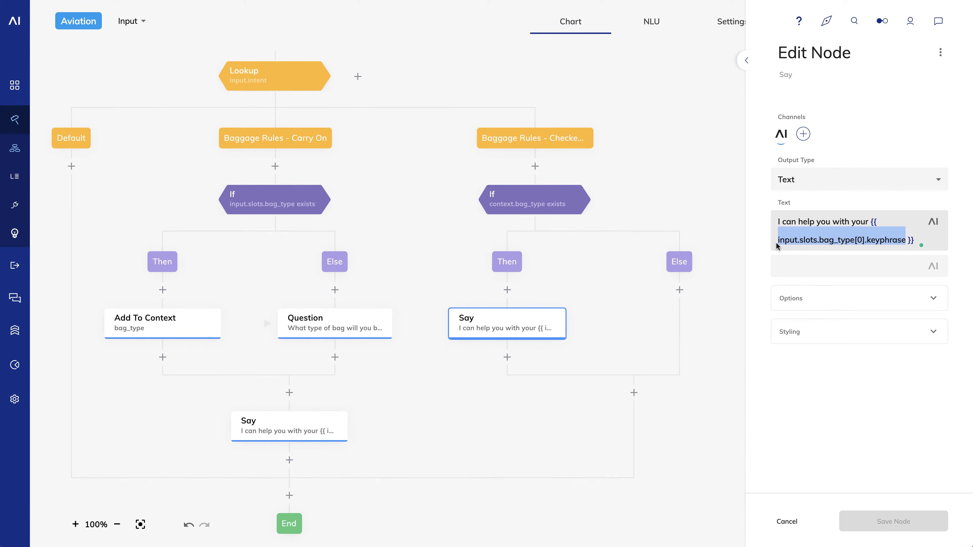
type("context")
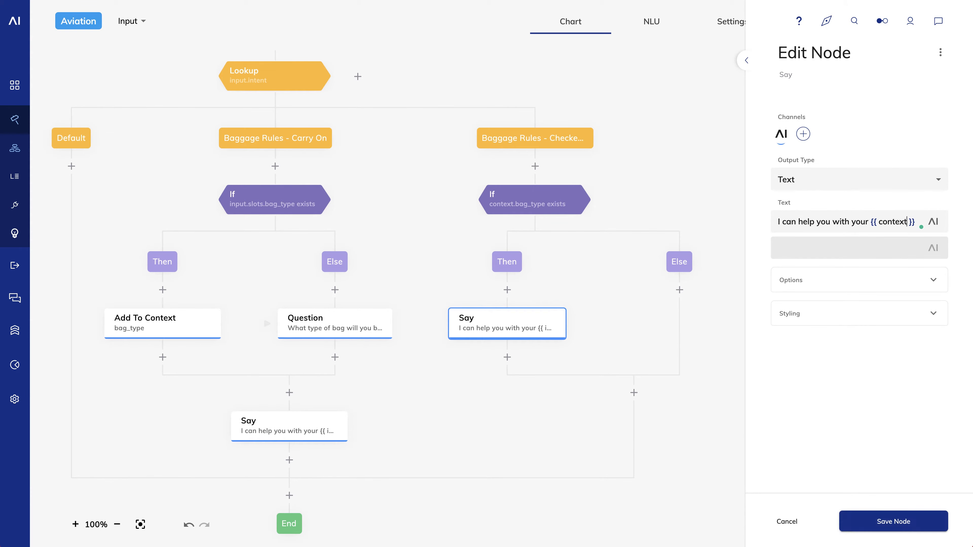
type(".bag_type")
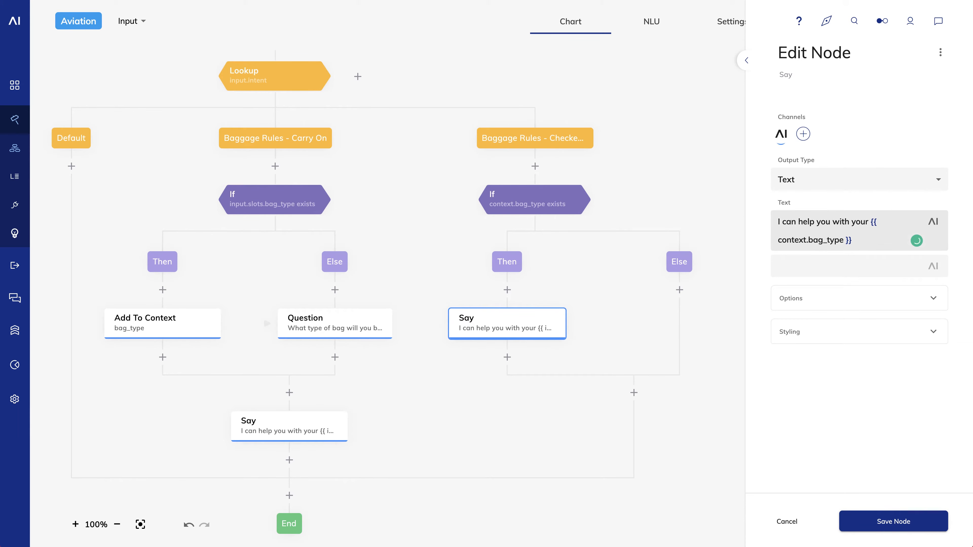
left_click(903, 522)
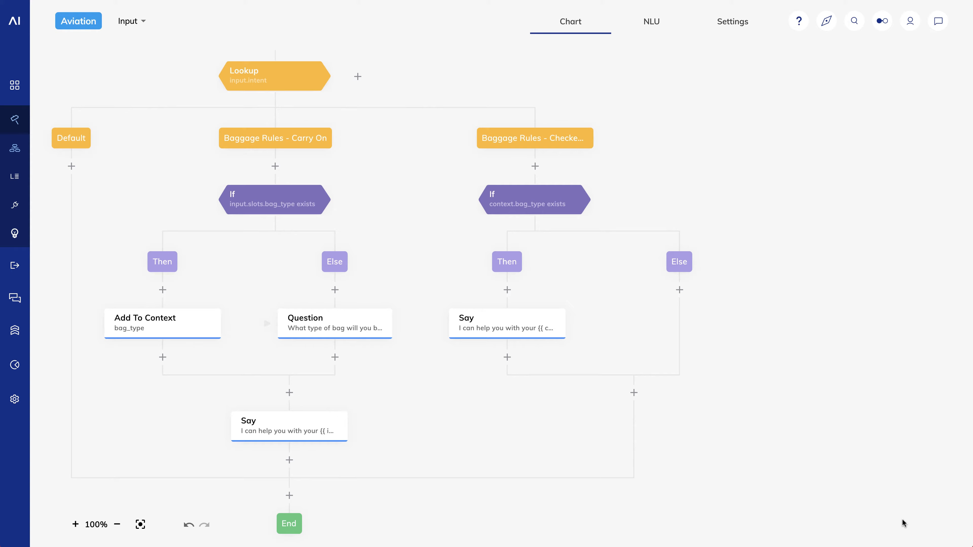
Step: Copy the carry-on branch's Question node into the Else branch of the checked-baggage If node
right_click(333, 323)
left_click(356, 354)
right_click(679, 290)
left_click(695, 300)
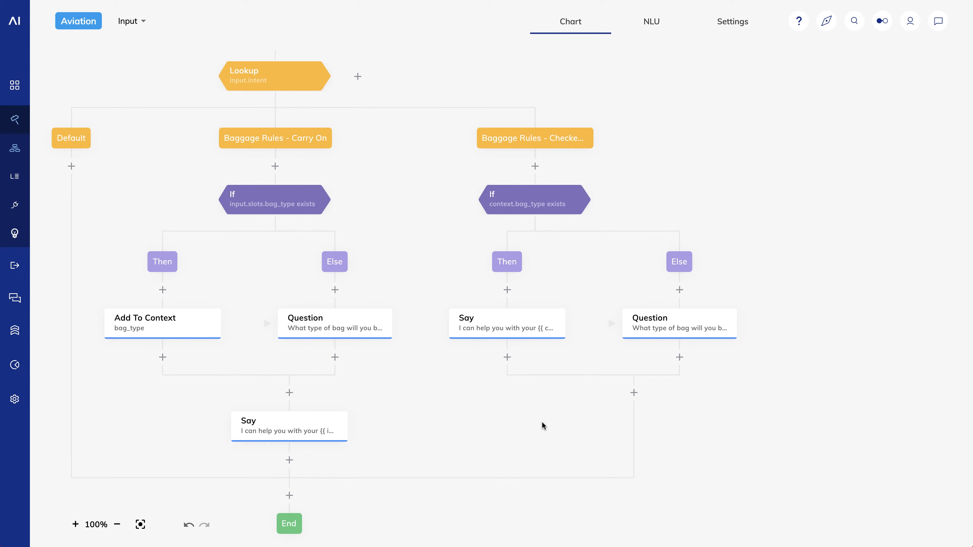
Step: Change the copied Question node's text to "What type of bag will you be checking?"
left_click(666, 332)
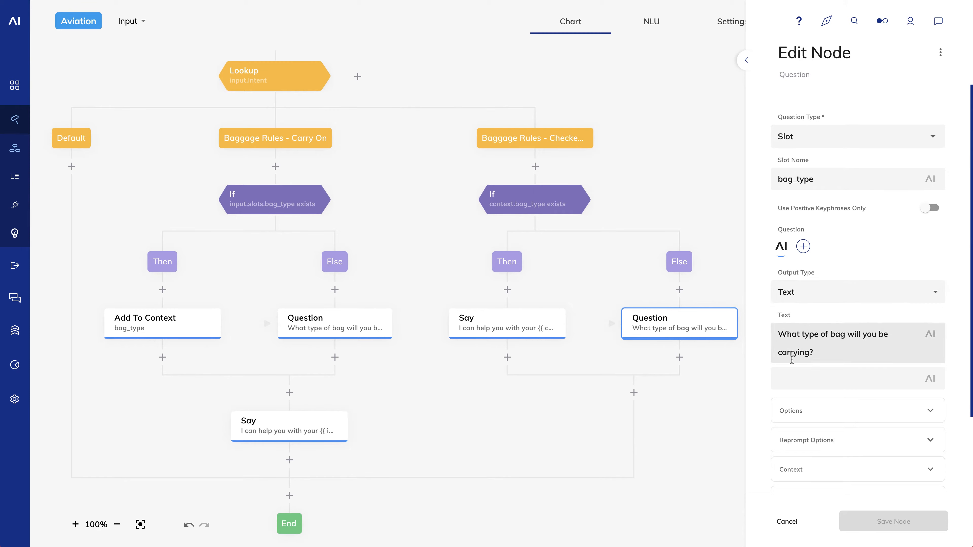
double_click(791, 358)
type("check")
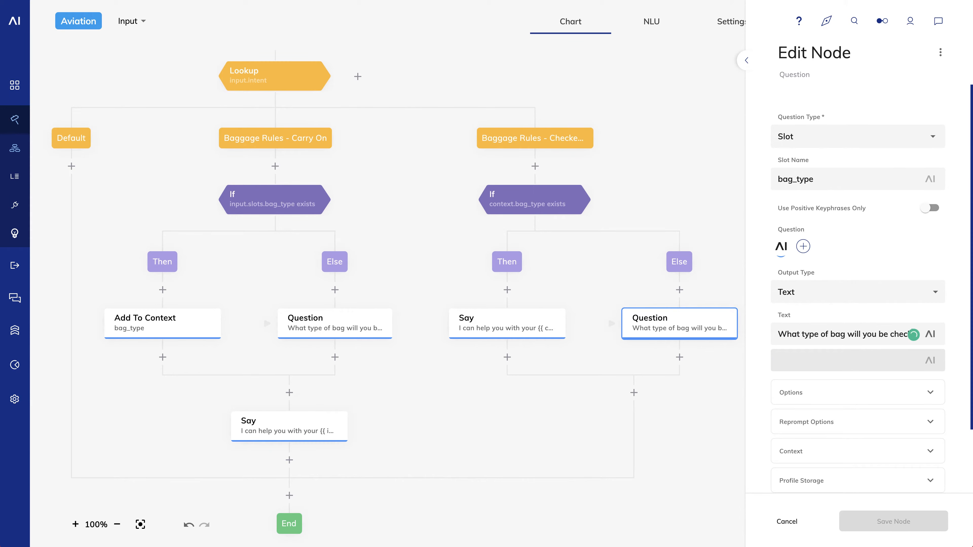
type("ing?")
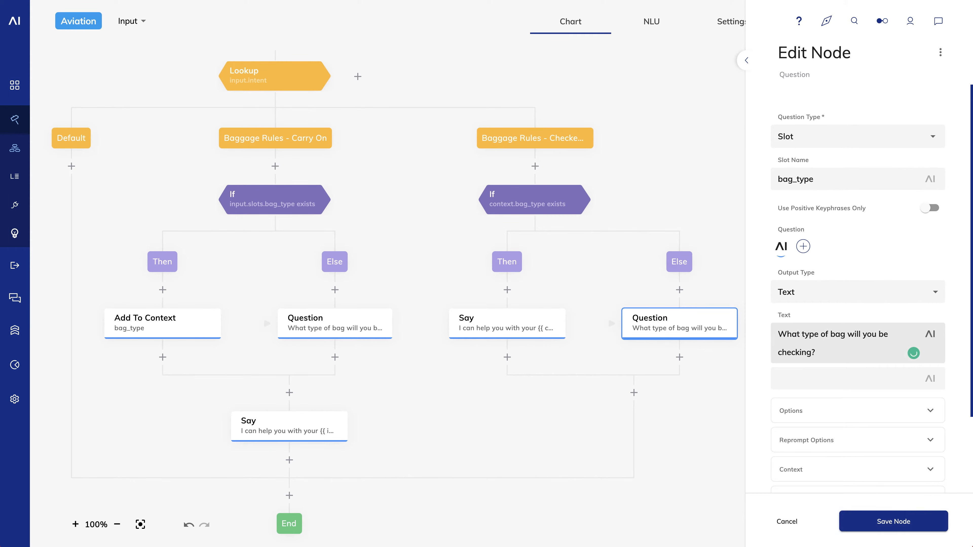
Step: Save the checked-bag question node and add a Lookup node after the checked-baggage If branches merge
left_click(914, 528)
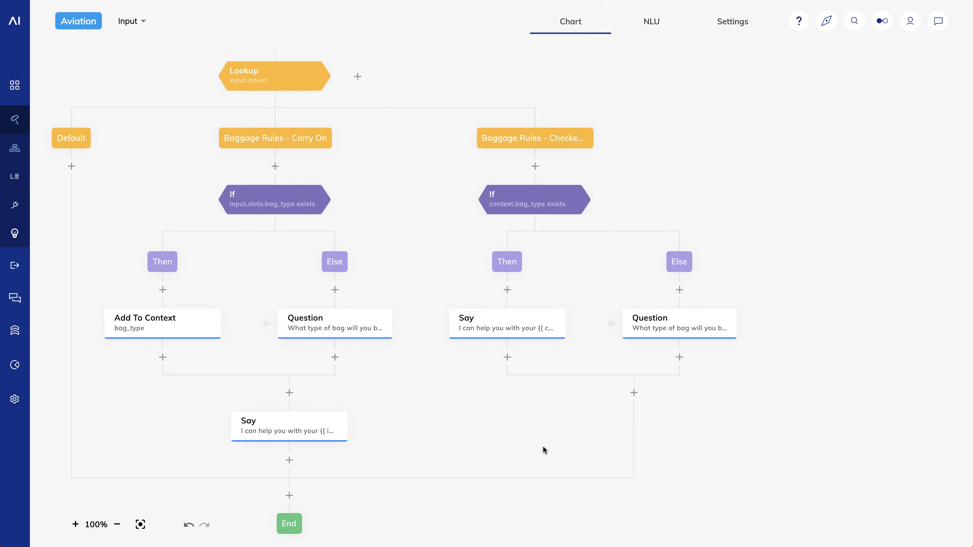
left_click(634, 393)
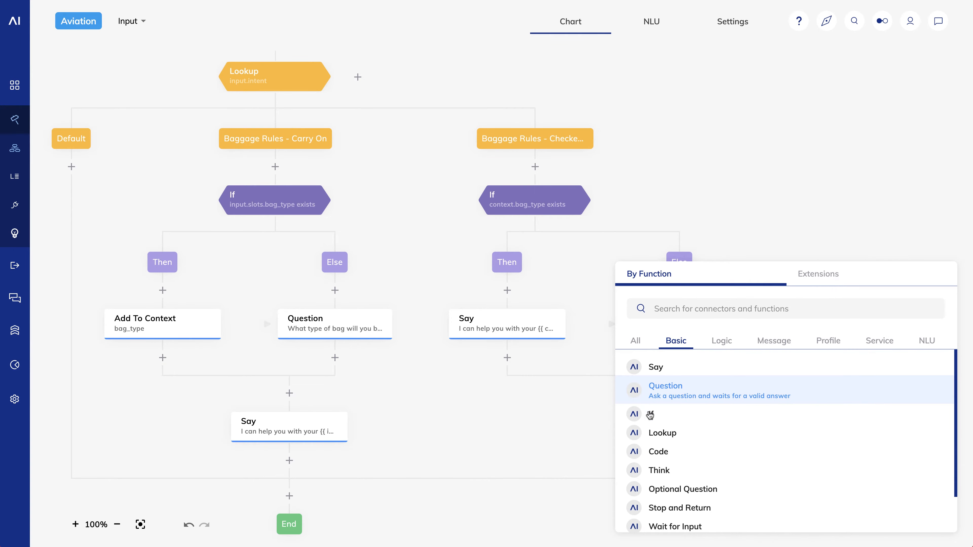
left_click(665, 425)
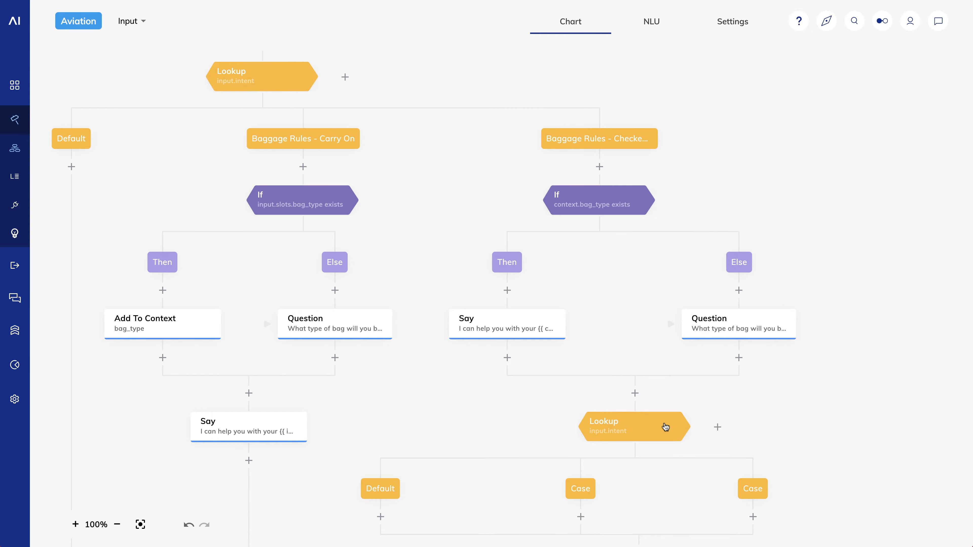
Step: Configure the new Lookup node with type CognigyScript and operator context.bag_type, and save it
left_click(630, 431)
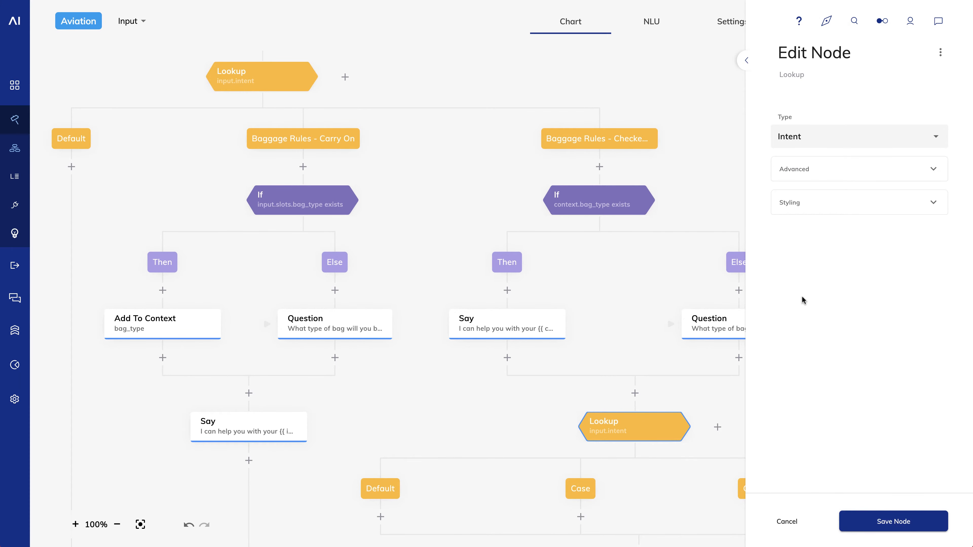
left_click(936, 139)
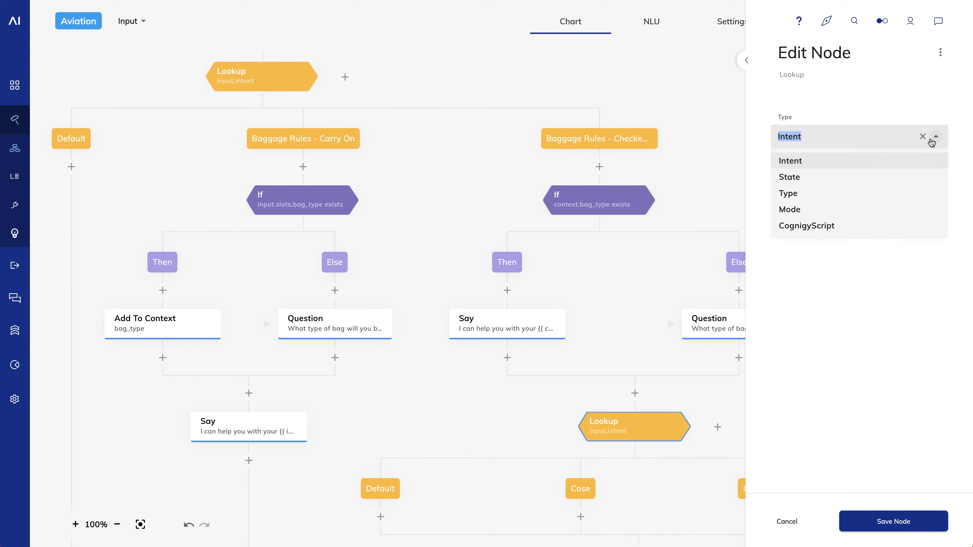
left_click(827, 227)
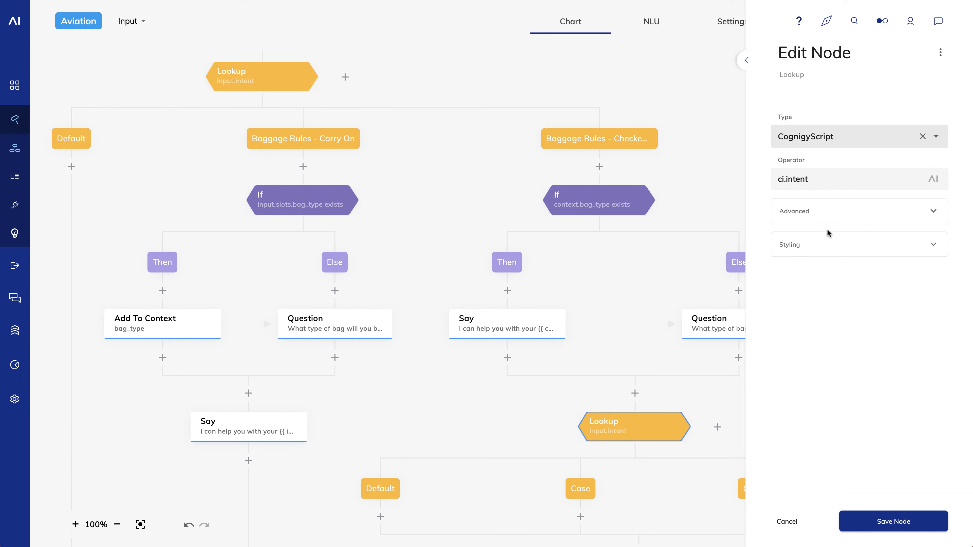
left_click_drag(817, 179, 750, 179)
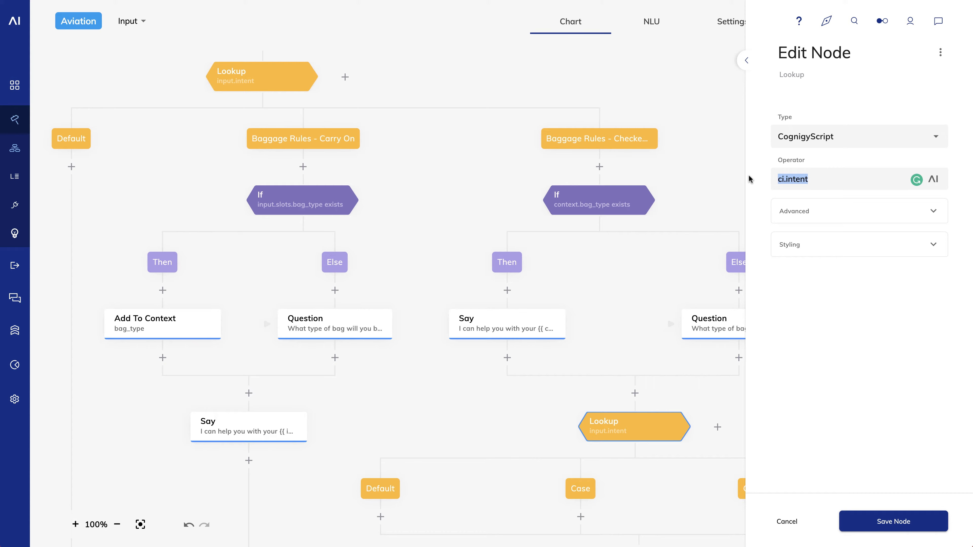
type("context.bag_type")
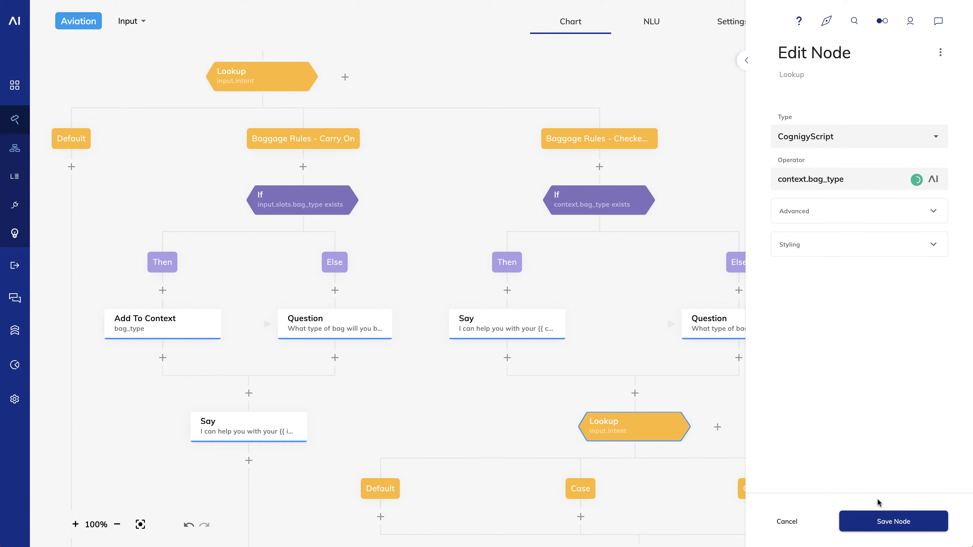
left_click(883, 520)
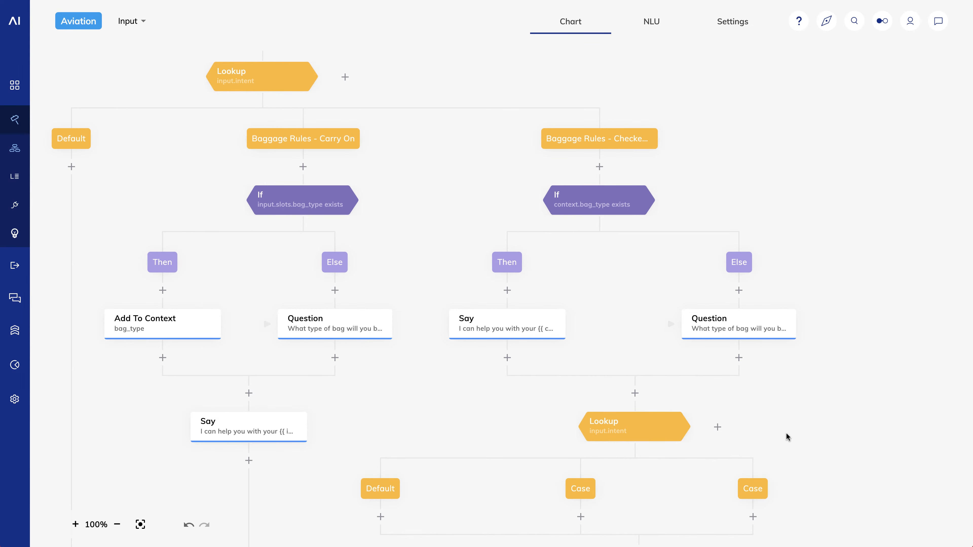
Step: Set the first case of the bag type Lookup to the value Ski Bag and save it
left_click(578, 492)
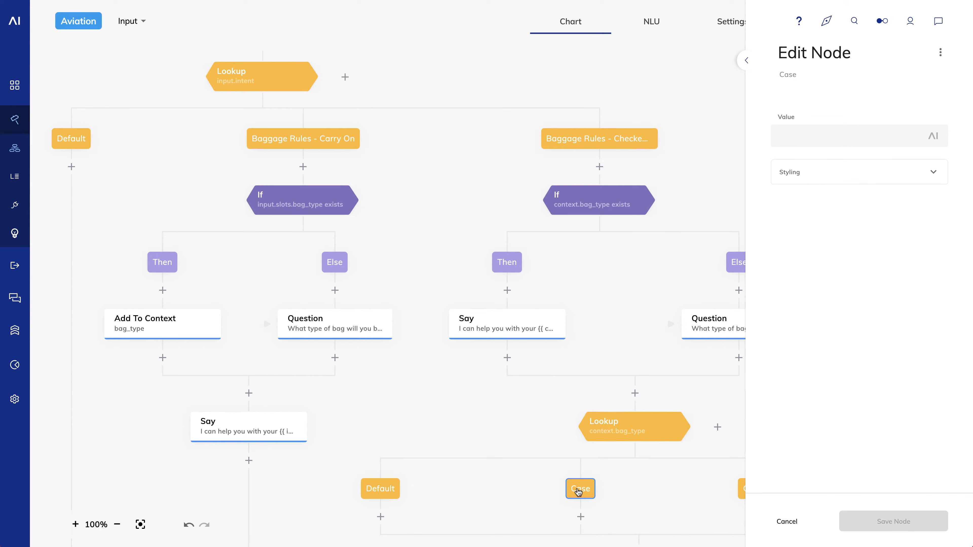
left_click(772, 145)
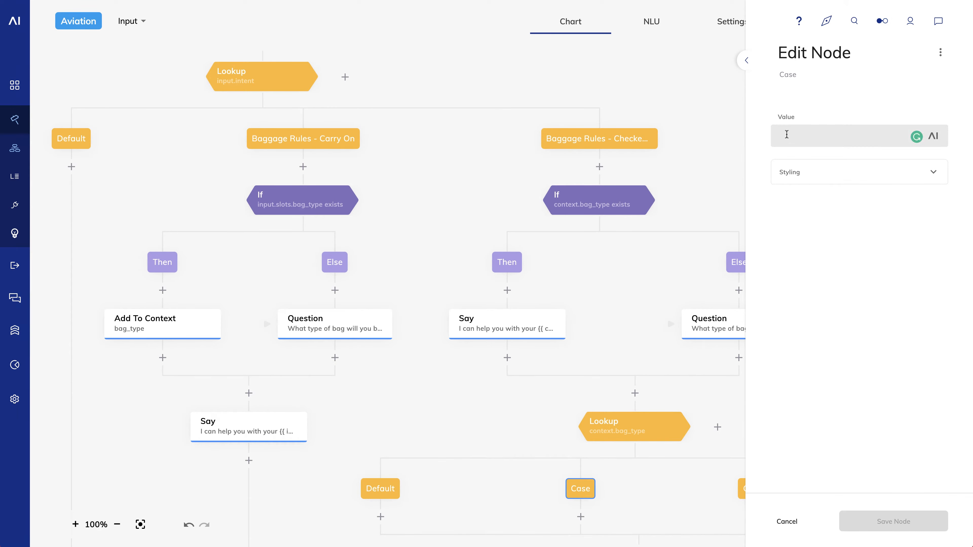
type("Ski Bag")
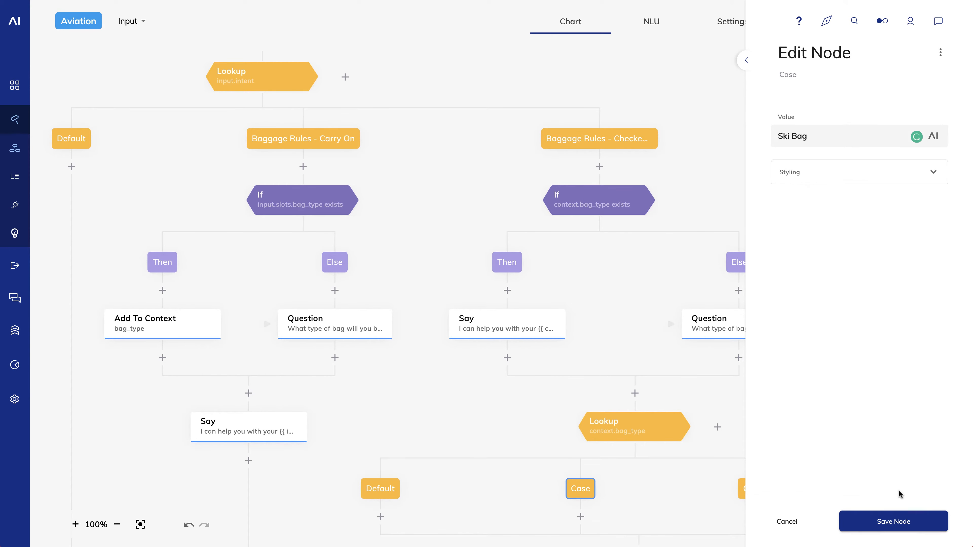
left_click(890, 522)
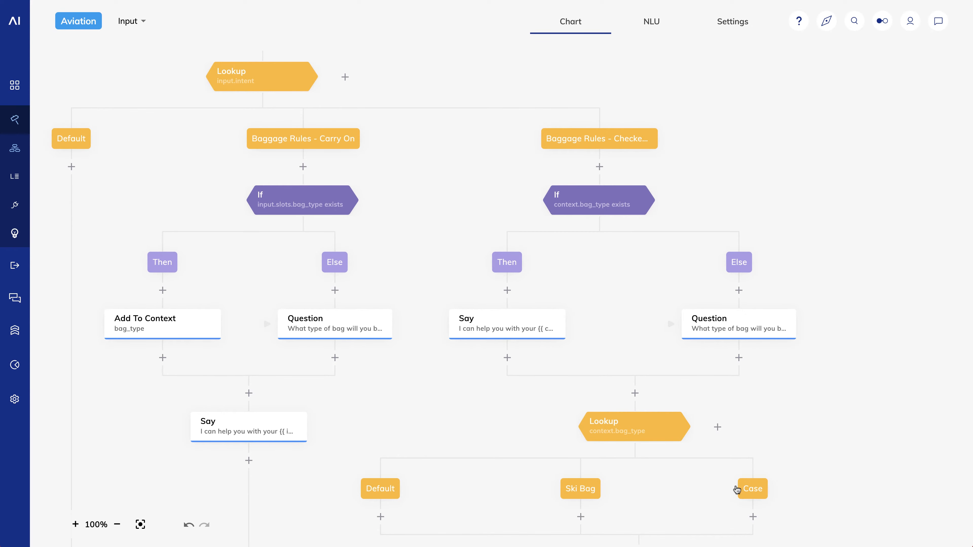
Step: Set the remaining empty case of the bag type Lookup to the value Backpack and save it
left_click(751, 492)
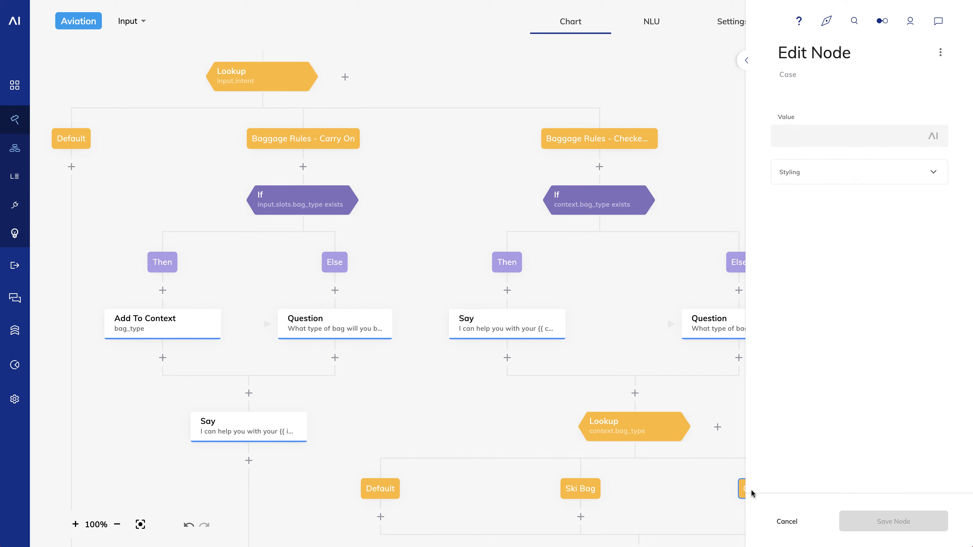
left_click(792, 134)
type("B")
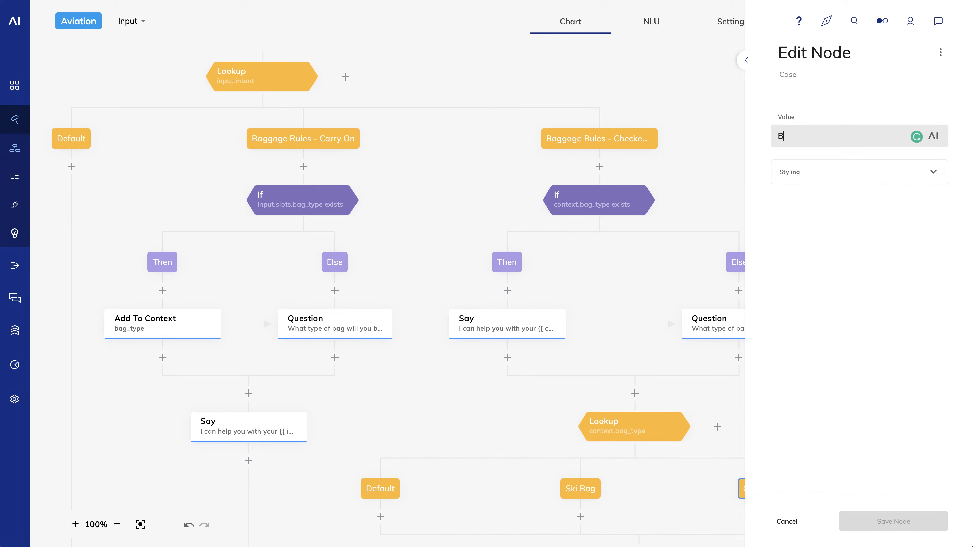
type("ackpack")
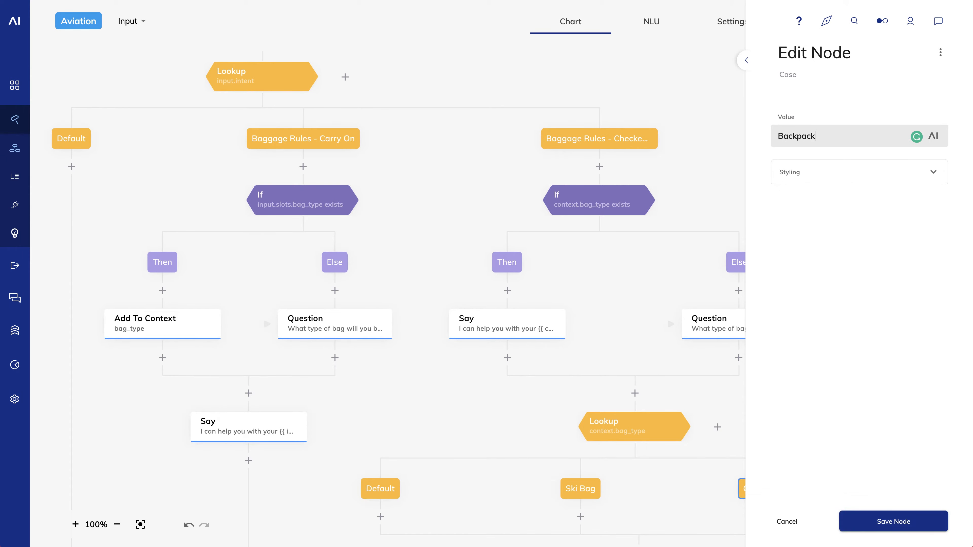
left_click(884, 520)
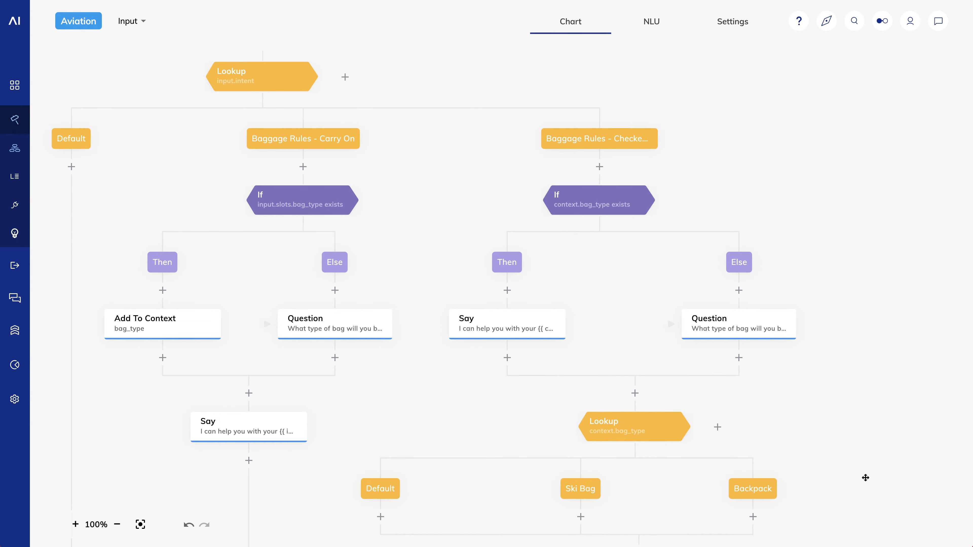
Step: Add a Say node under the Ski Bag case with the text "Ski bags are considered oversized and require special handling." and save it
left_click_drag(867, 477, 860, 275)
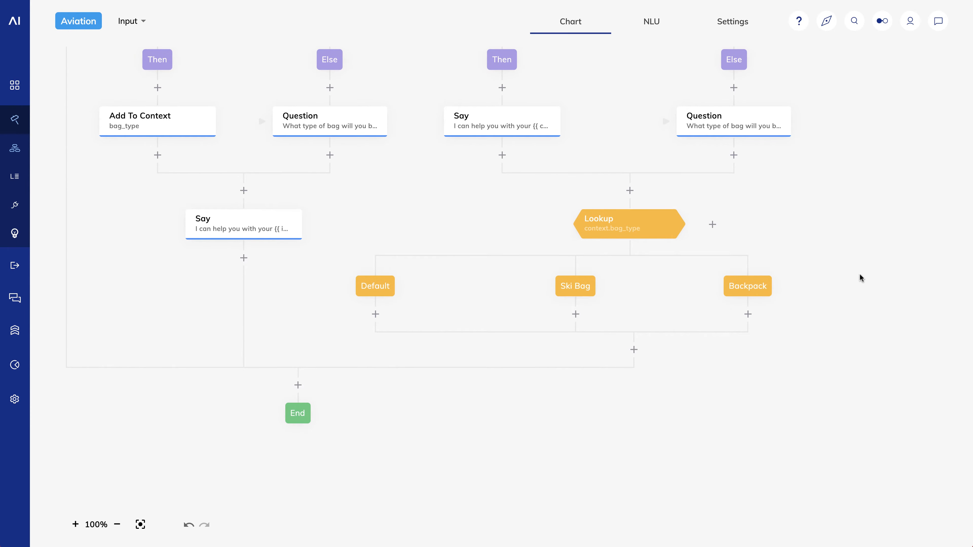
left_click(575, 314)
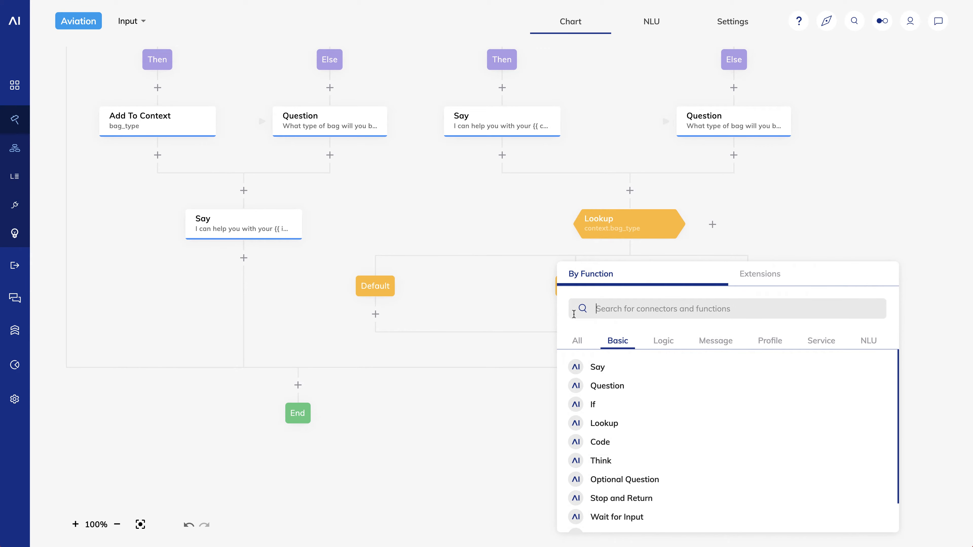
left_click(606, 367)
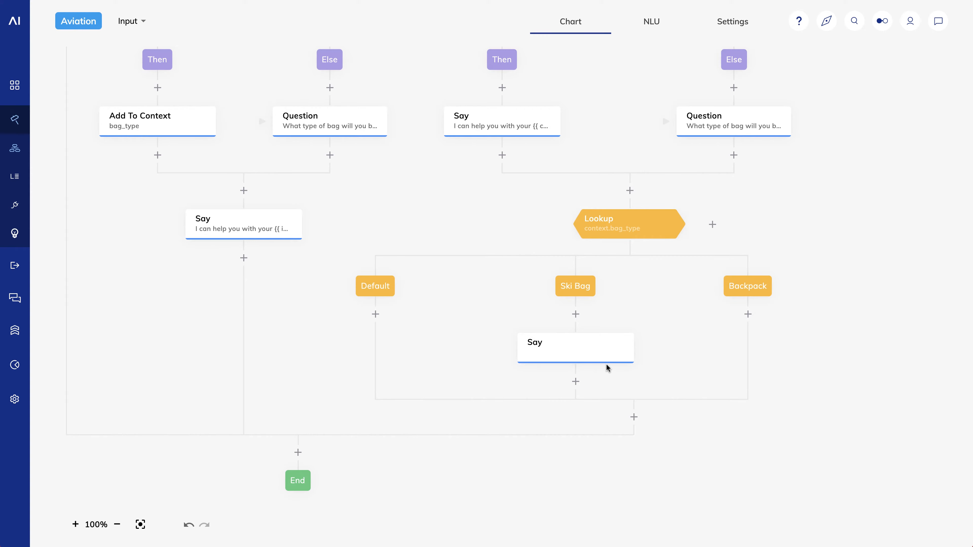
left_click(567, 351)
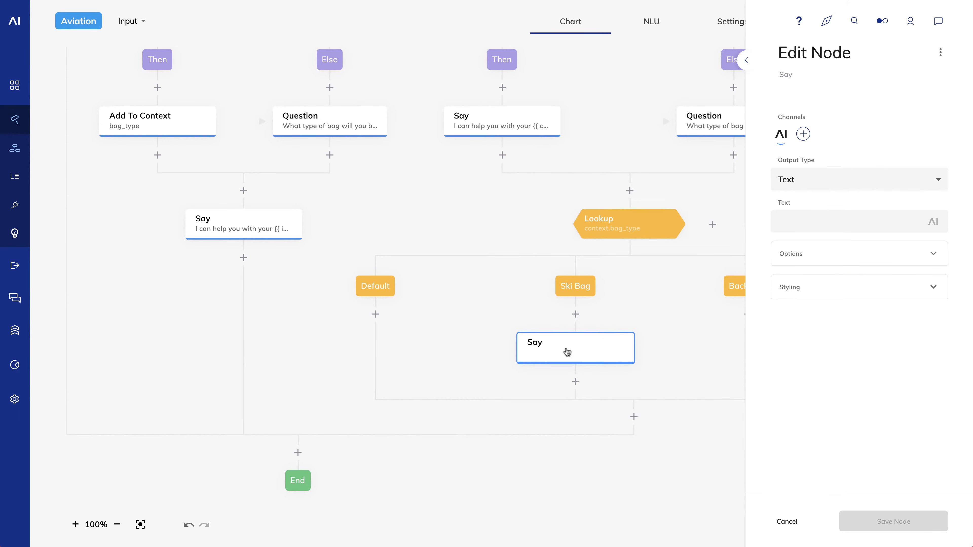
left_click(809, 218)
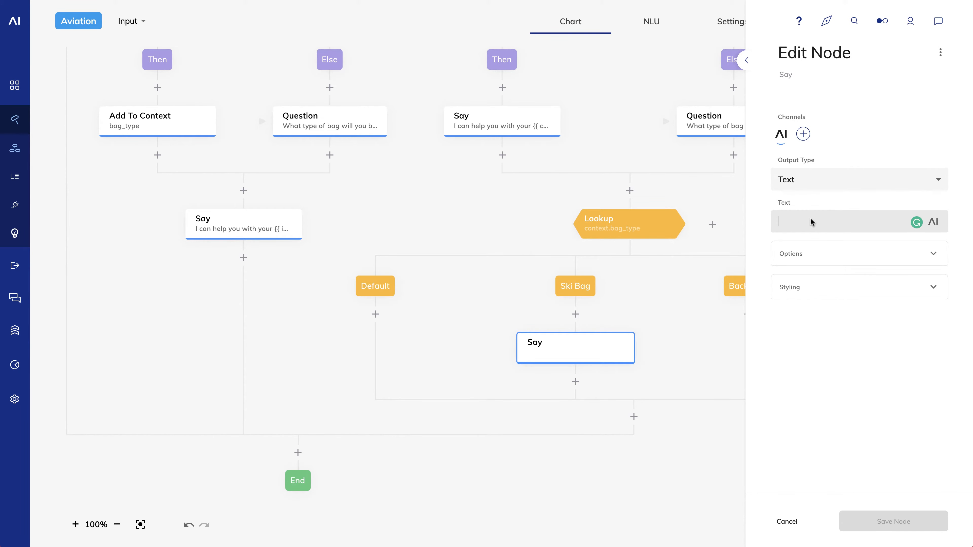
type("Ski bags are considered oversized and require special handling.")
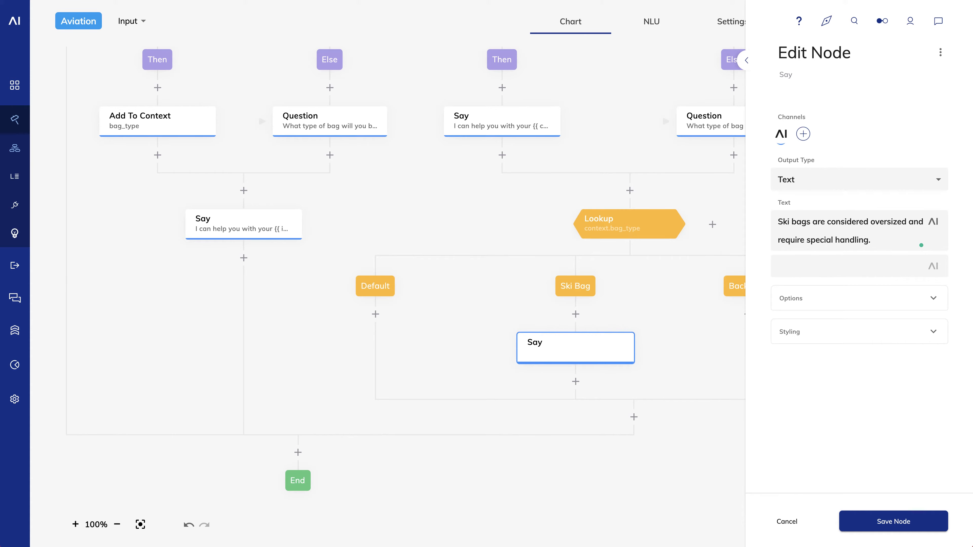
left_click(877, 522)
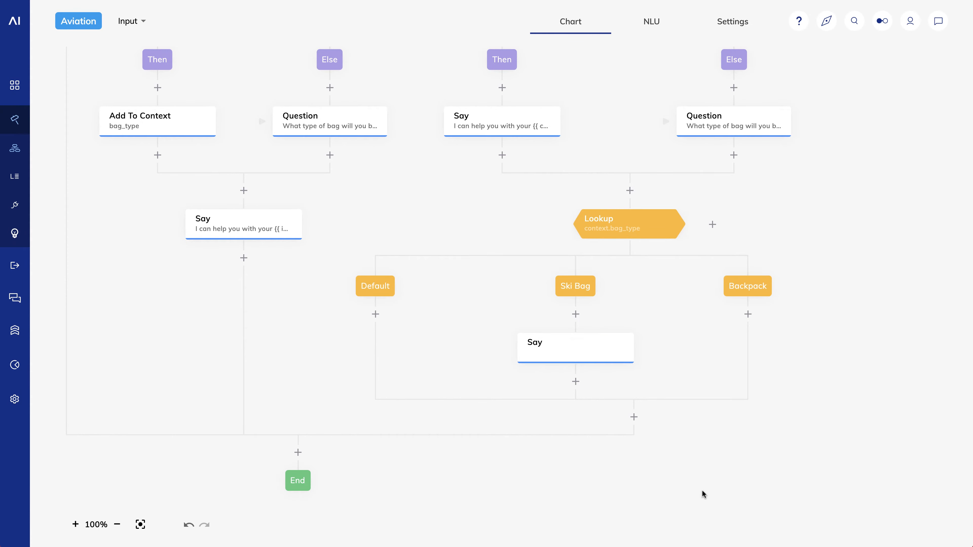
Step: Add a Say node under the Backpack case saying "You can check your backpack or just bring it on board." and save it
left_click(747, 313)
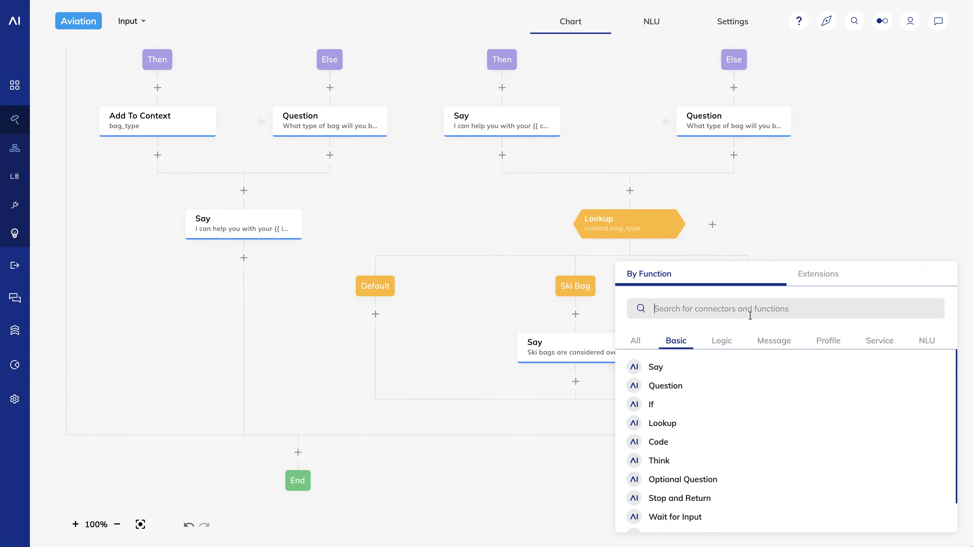
left_click(694, 369)
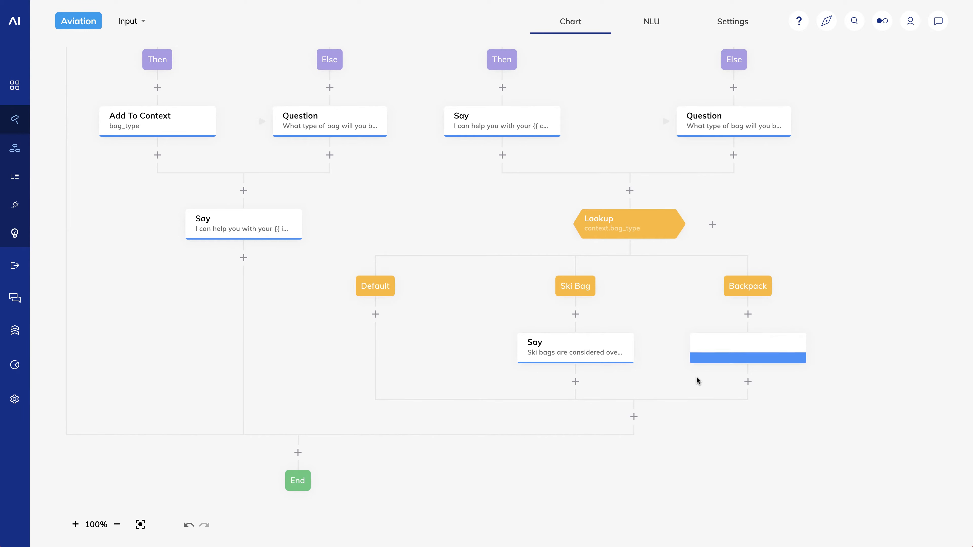
left_click(742, 348)
left_click(801, 222)
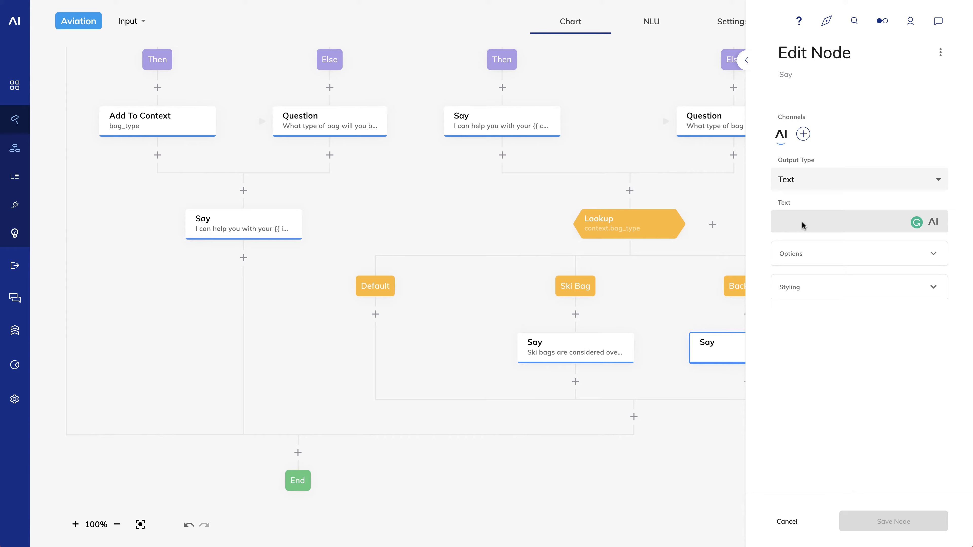
type("You can check your backpack or just bring it on board.")
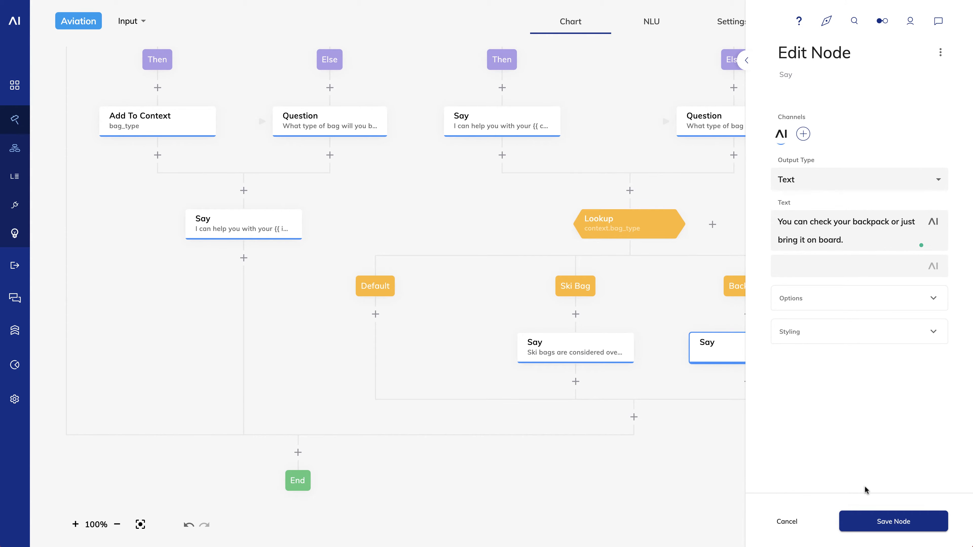
left_click(883, 522)
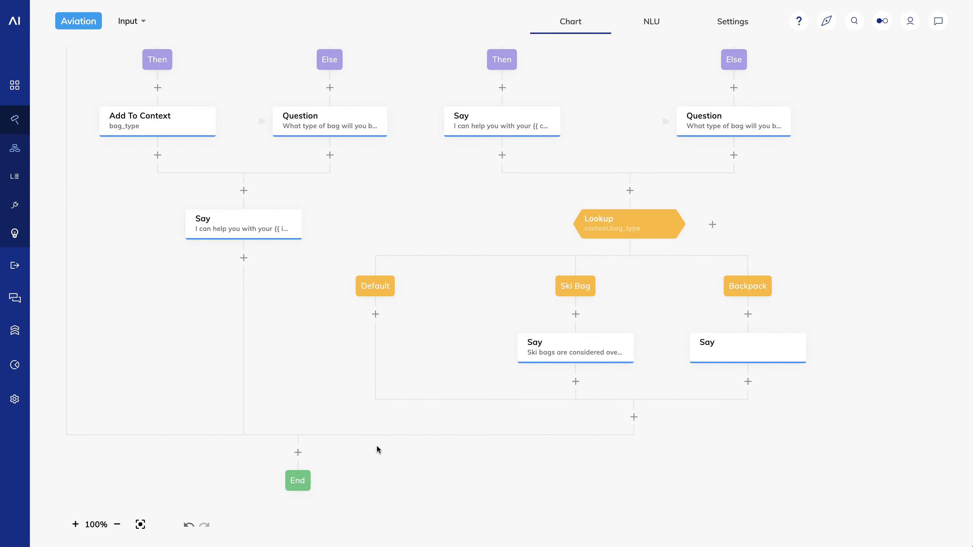
Step: Add a Say node under the bag type Lookup's Default case with the text "You can check one bag for free." and save it
left_click(375, 314)
left_click(408, 366)
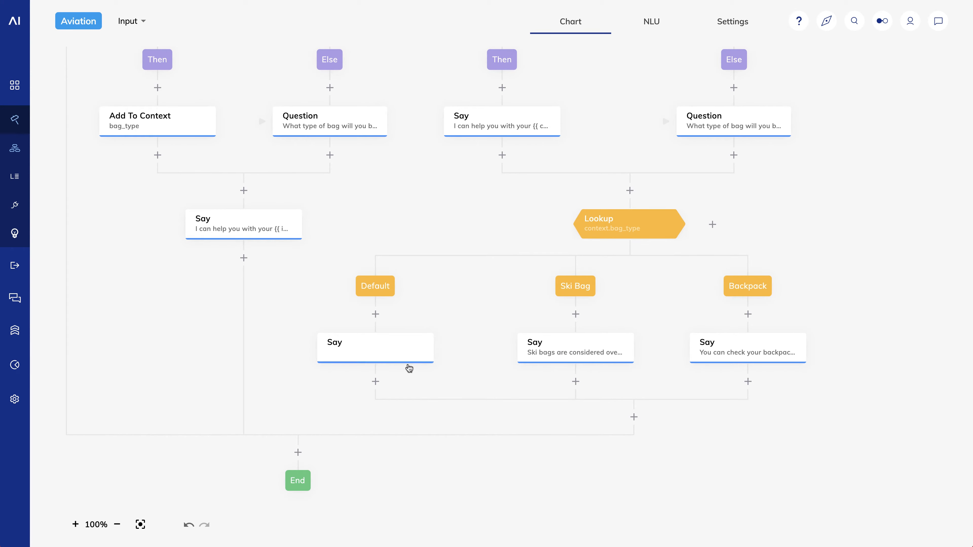
left_click(377, 355)
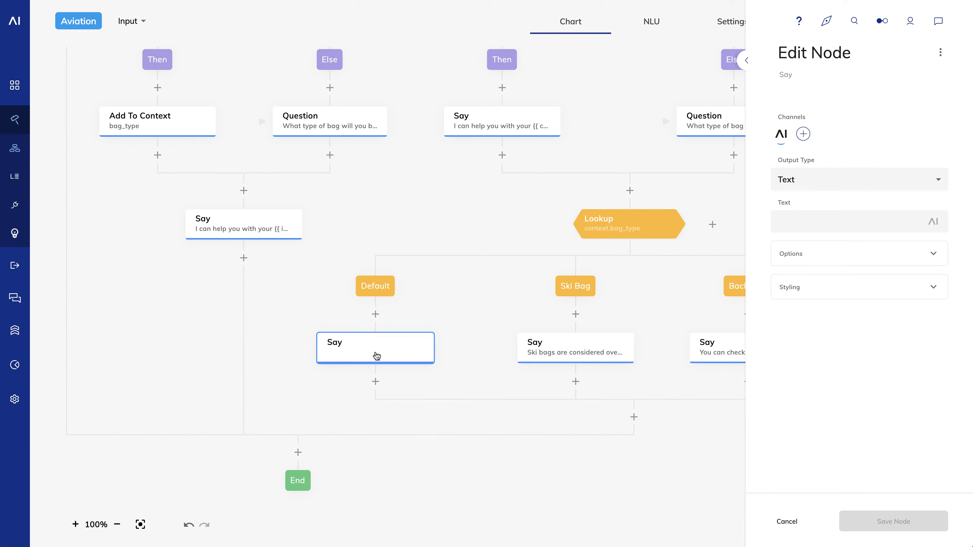
left_click(829, 223)
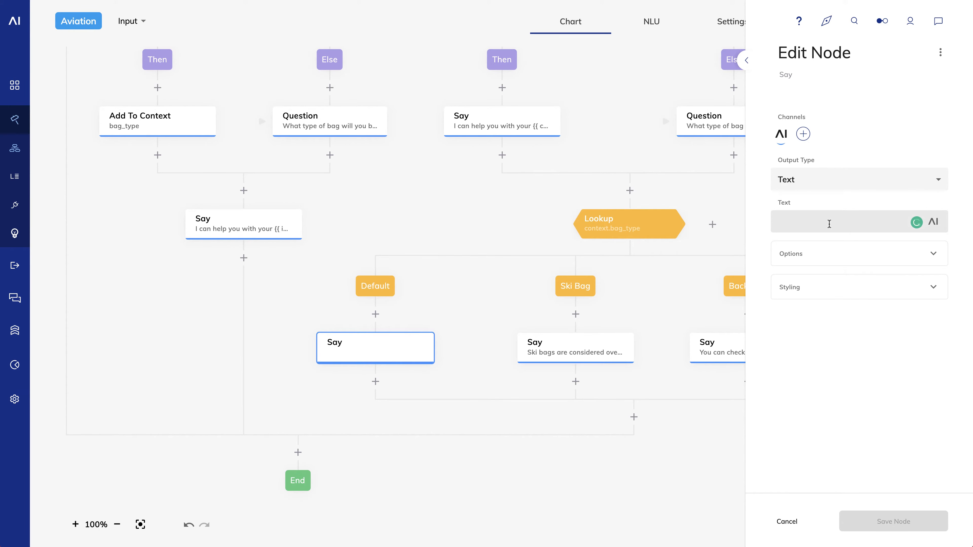
type("You can check")
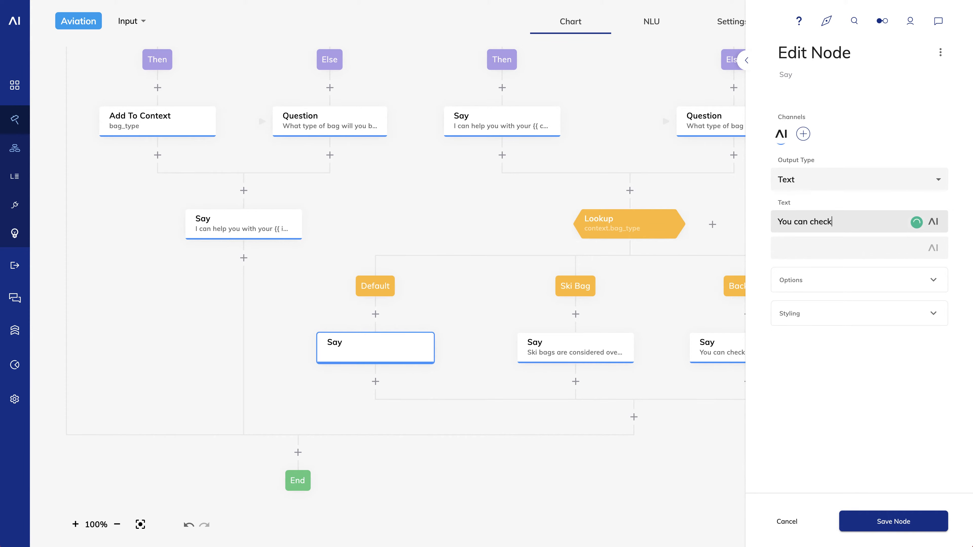
type(" one bag for free.")
left_click(899, 526)
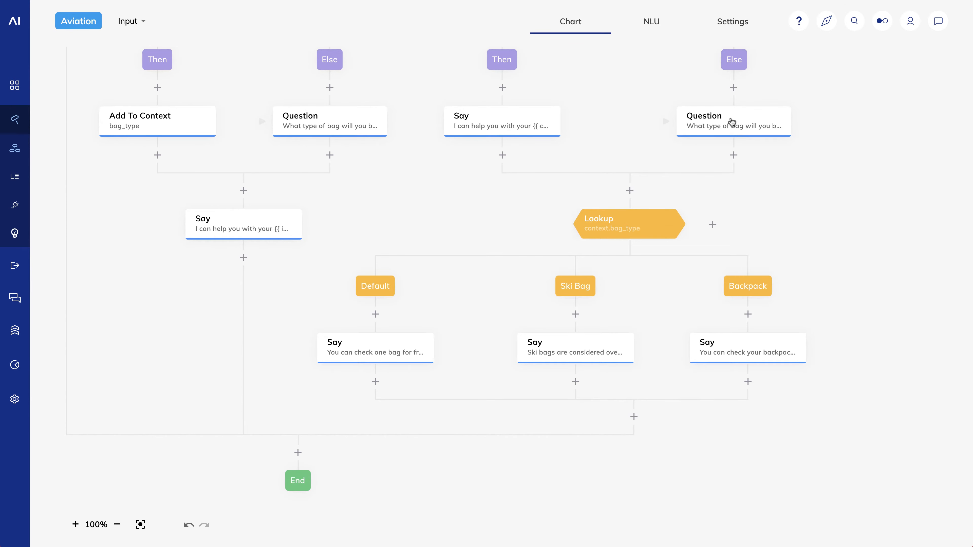
Step: Open the test chat and send the message "Can I bring my ski bag on board?"
left_click(938, 21)
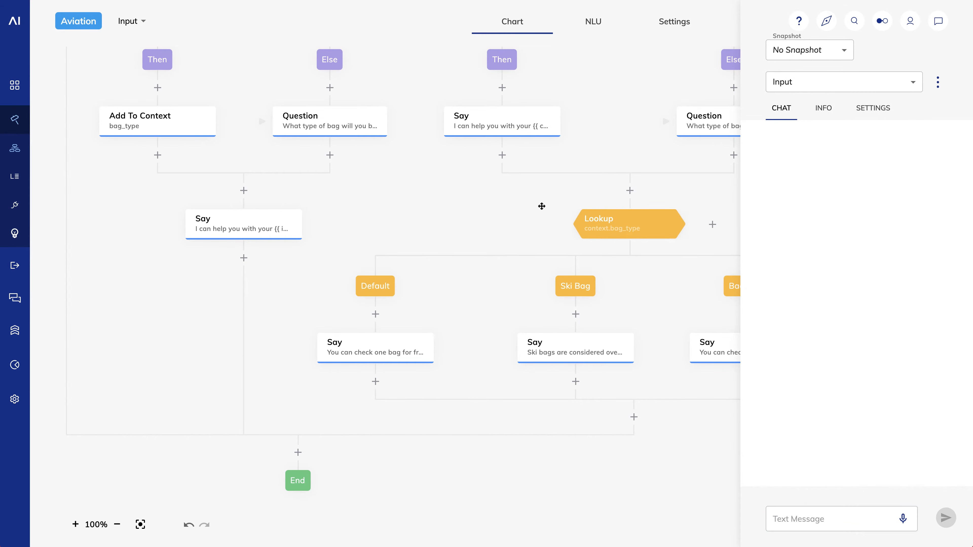
left_click_drag(541, 207, 345, 210)
left_click(797, 518)
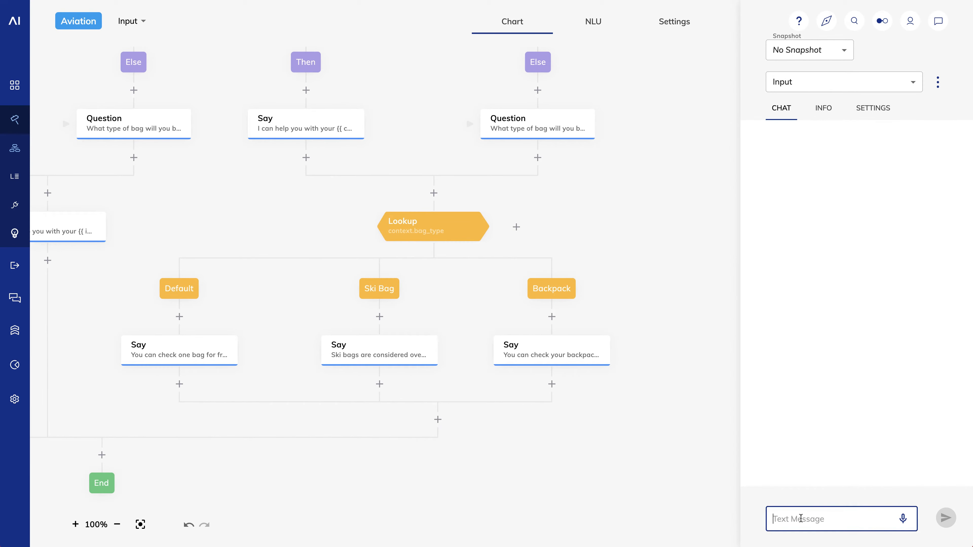
type("Can I bring my ski bag on board?")
key("Return")
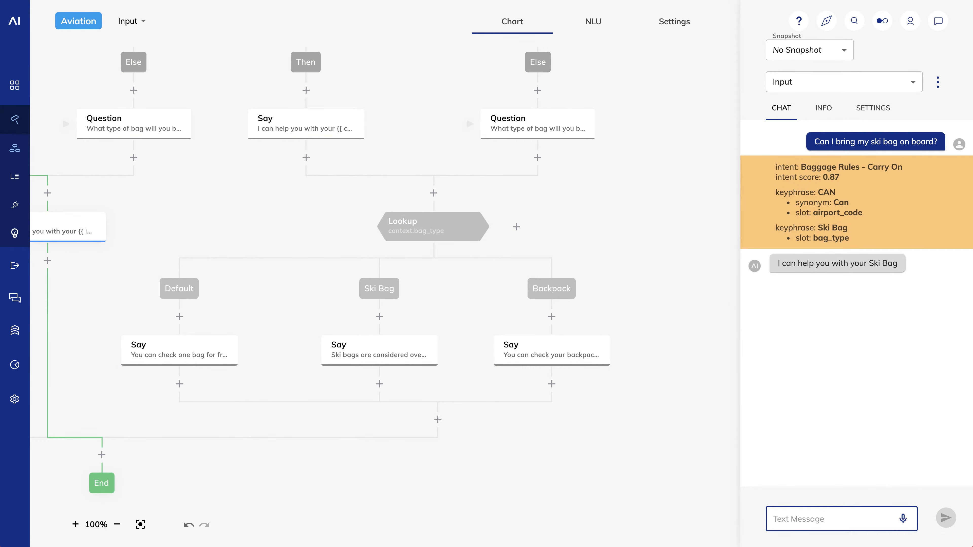
Step: Ask the test chat "How much does it cost to check a bag?" and reset the conversation
type("How much does it cost to check a bag?")
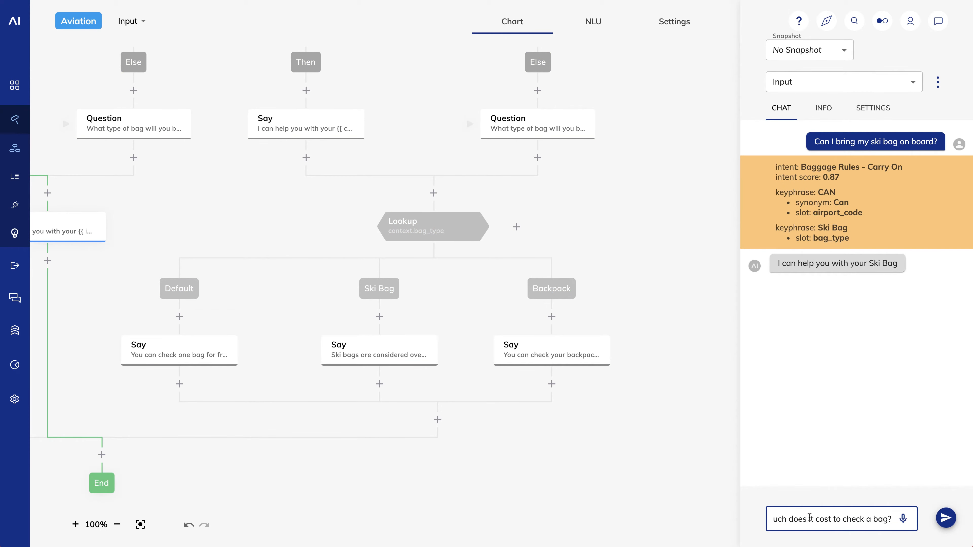
key("Return")
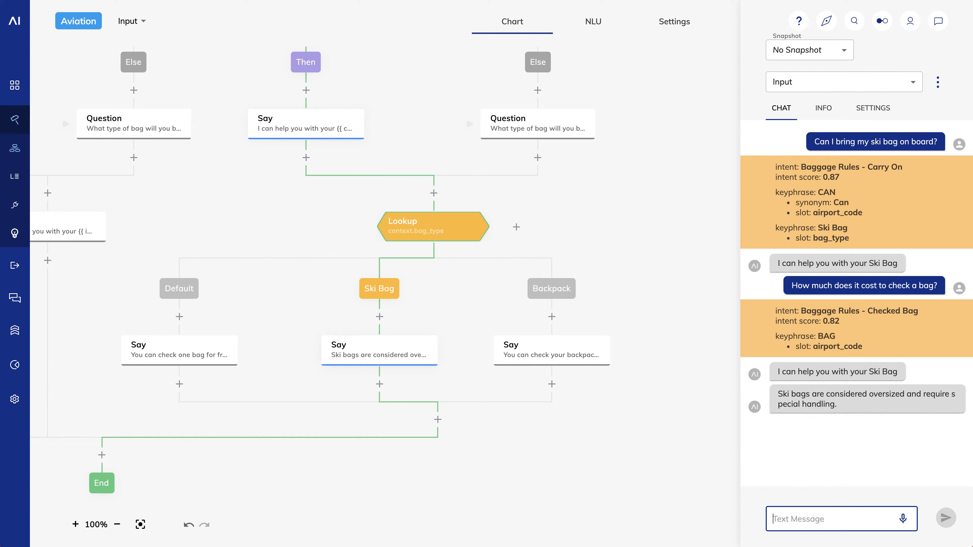
left_click(805, 435)
key("r")
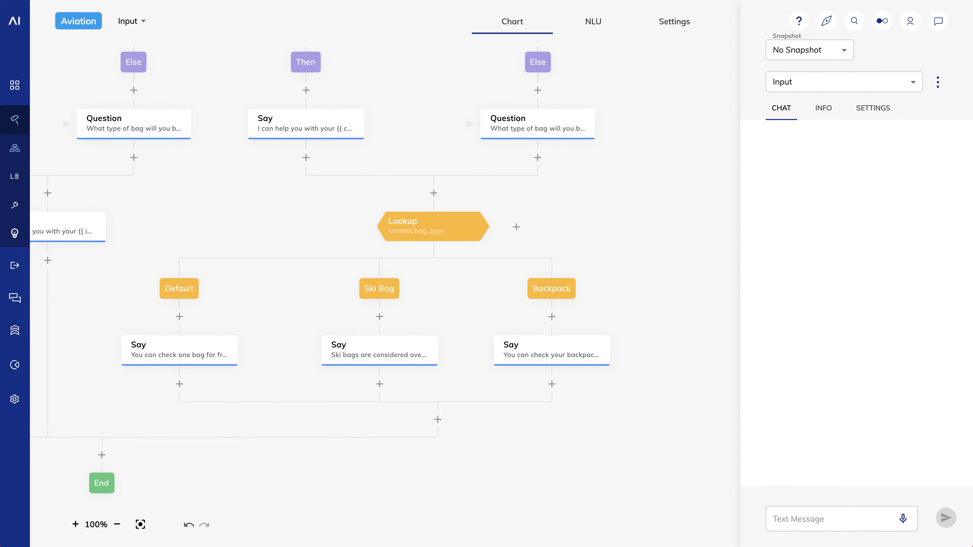
Step: Create a new lexicon named Pack
mouse_move(15, 129)
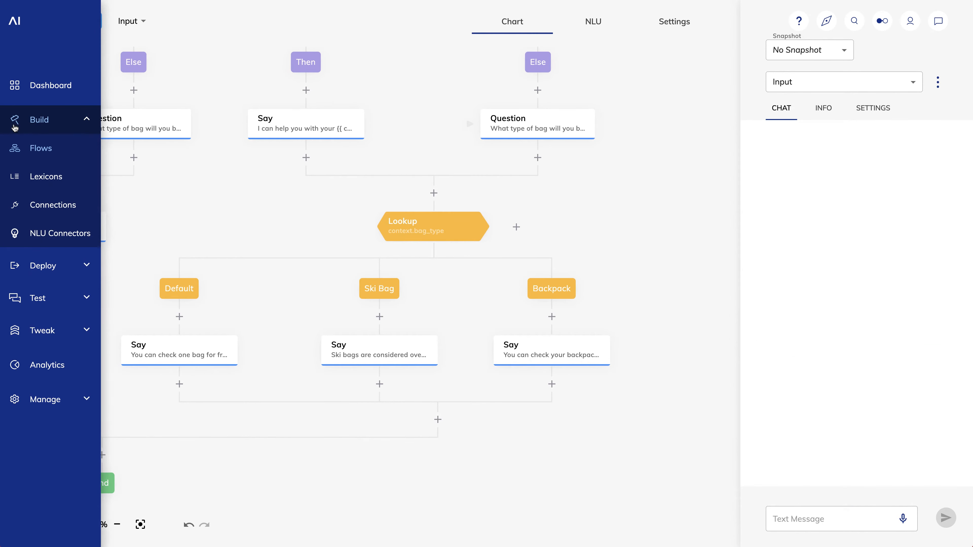
left_click(45, 177)
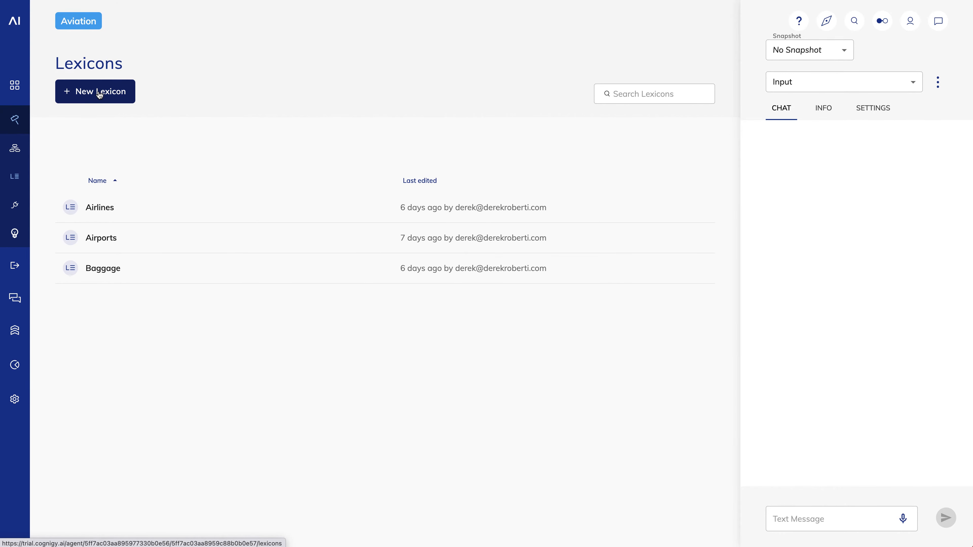
left_click(99, 94)
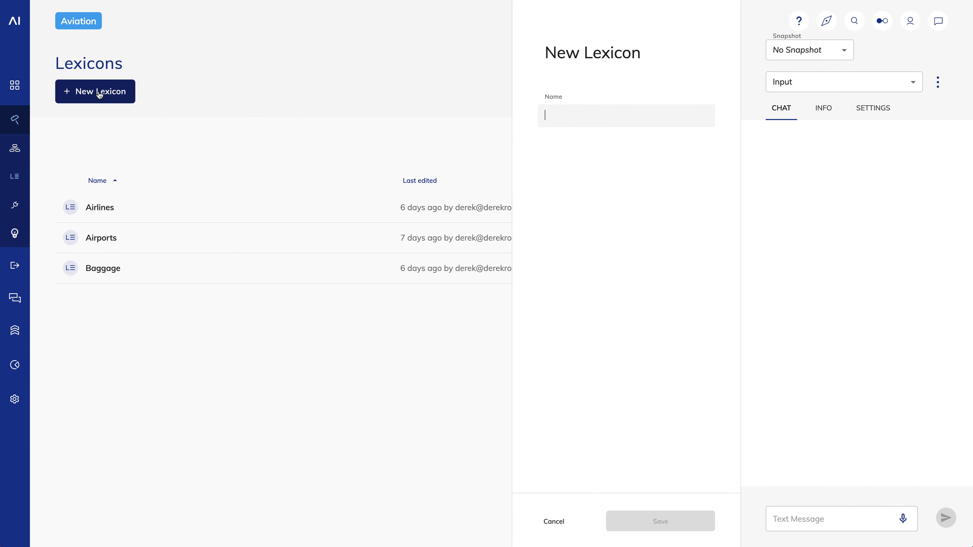
type("Pack")
key("Return")
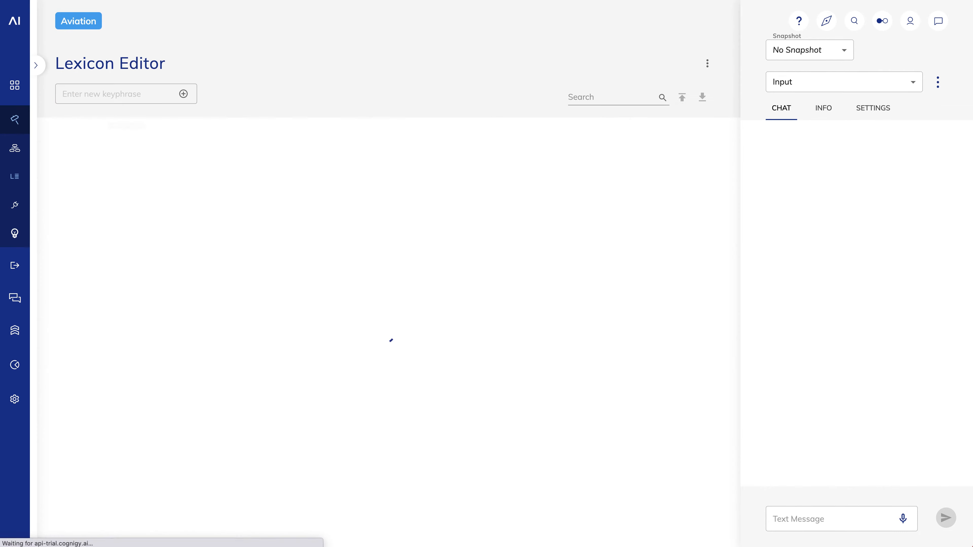
Step: Import the file TSA-WIP.csv into the Pack lexicon with the option to overwrite the current keyphrases
left_click(681, 97)
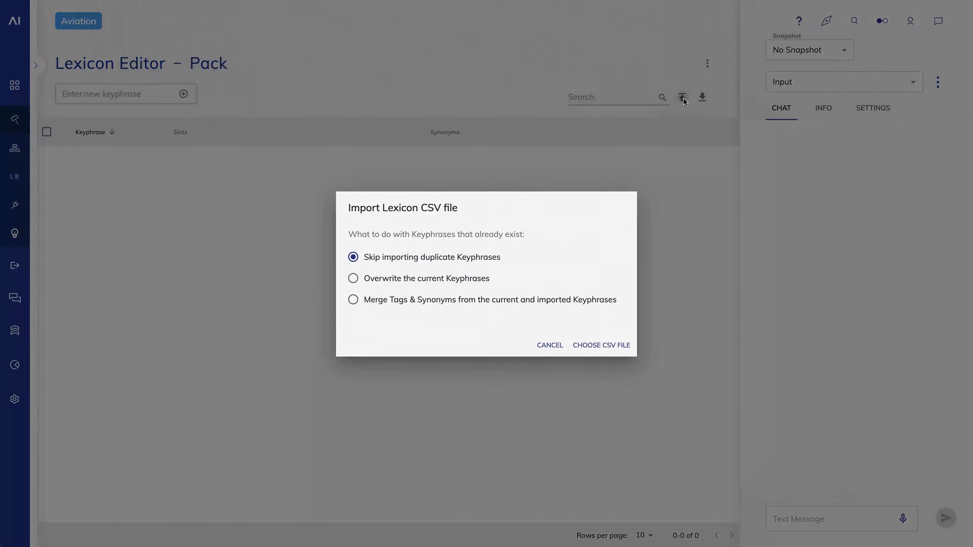
left_click(383, 279)
left_click(592, 345)
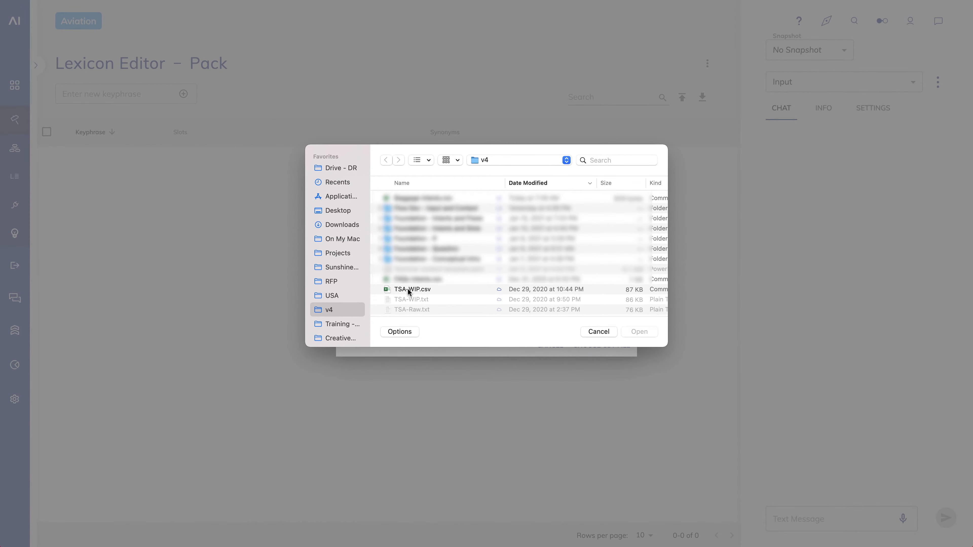
left_click(409, 290)
left_click(638, 331)
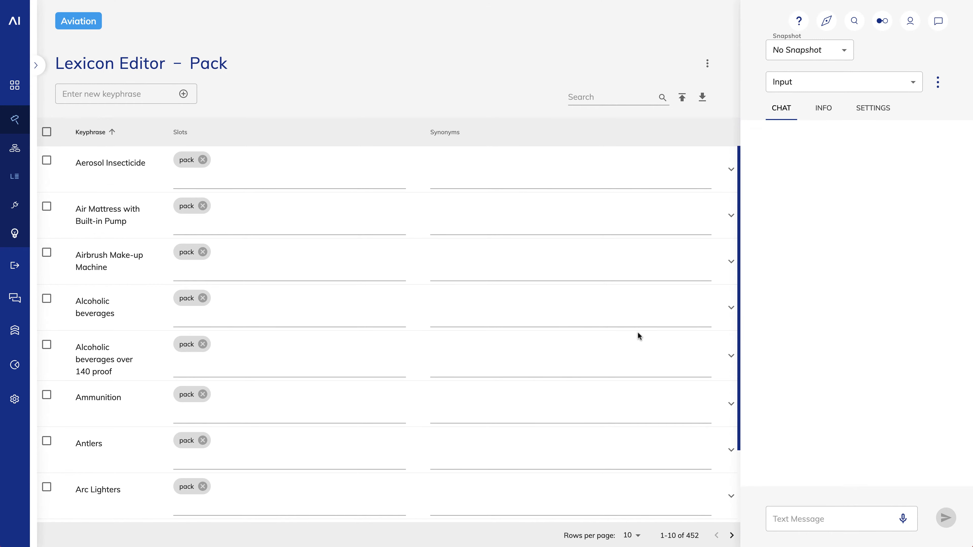
Step: Search the Pack lexicon for "twee" and examine the full data stored with the Tweezers keyphrase
left_click(589, 97)
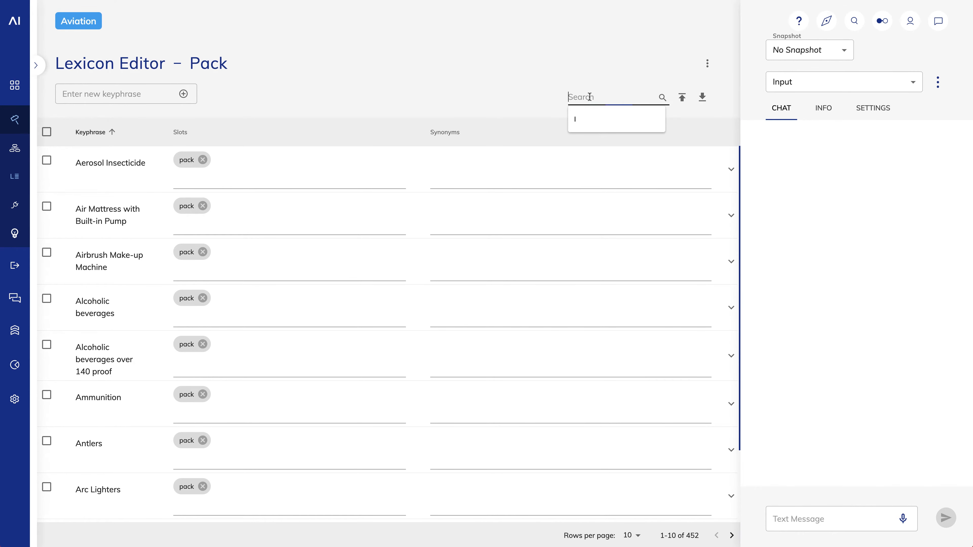
type("twee")
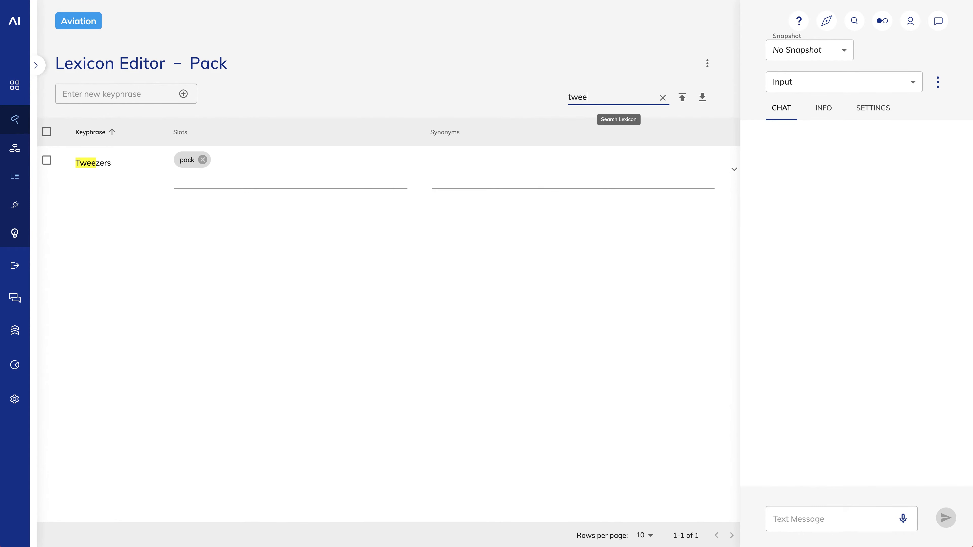
left_click(731, 172)
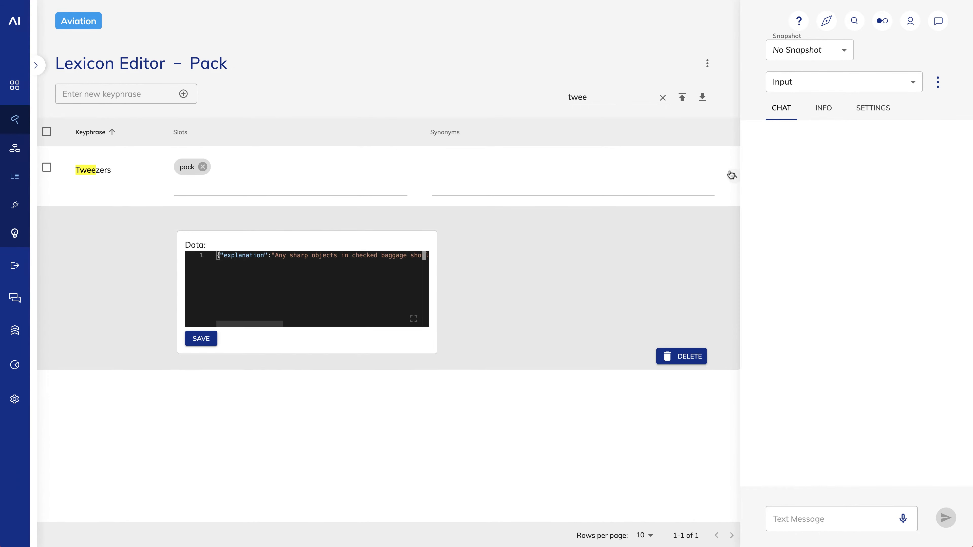
left_click_drag(247, 323, 389, 316)
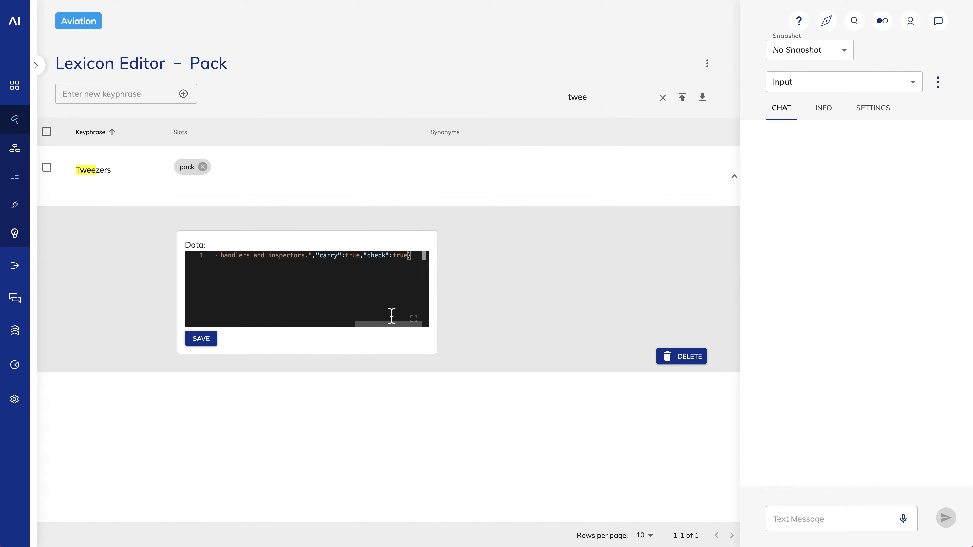
Step: Search the Pack lexicon for "therm" and examine the data stored with the Thermometer keyphrase
double_click(583, 96)
type("therm")
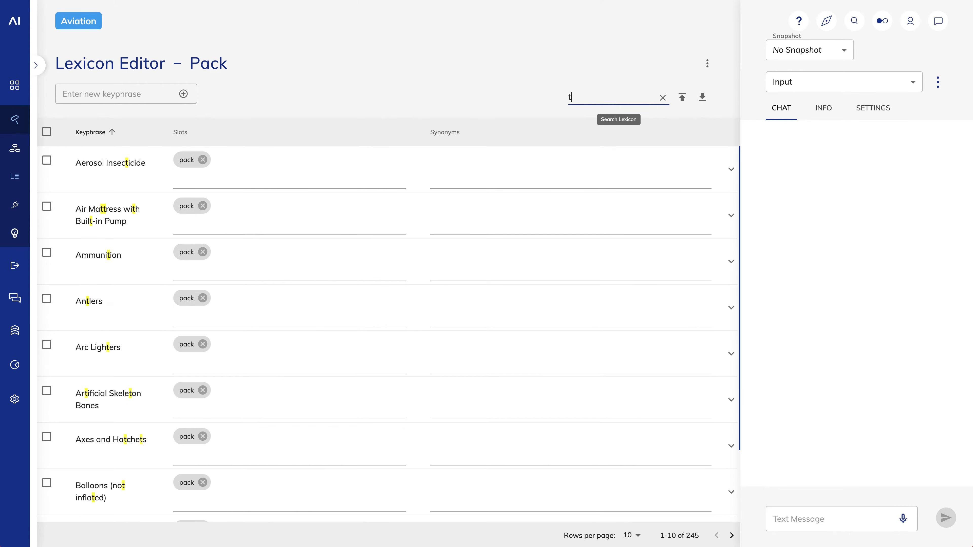
left_click(734, 215)
left_click_drag(321, 302, 213, 303)
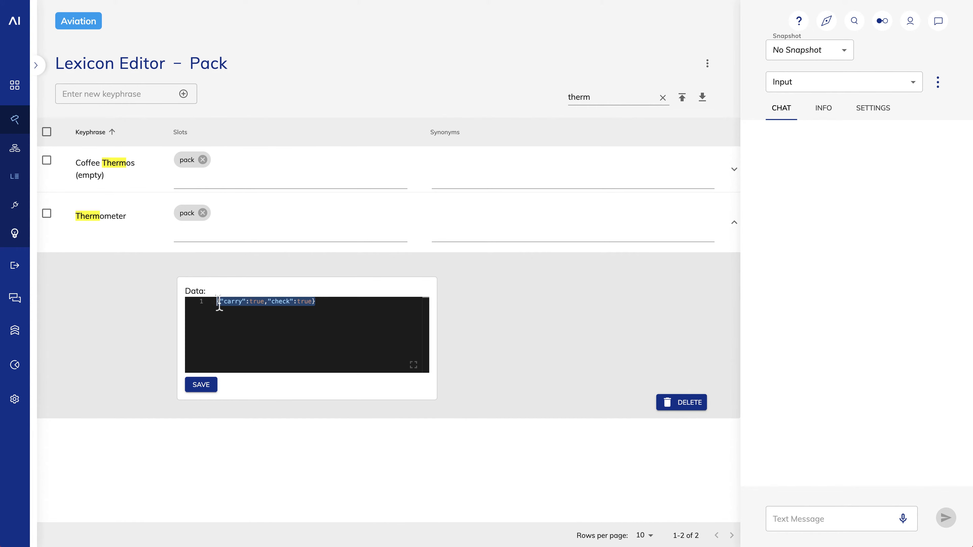
left_click(316, 316)
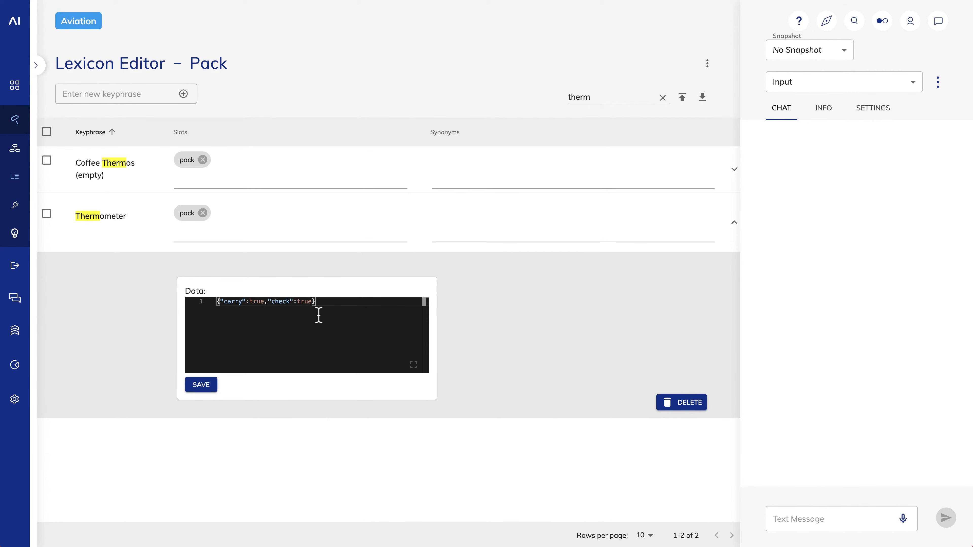
Step: Attach the Pack lexicon to the Input flow and rebuild the flow's NLU model
mouse_move(45, 130)
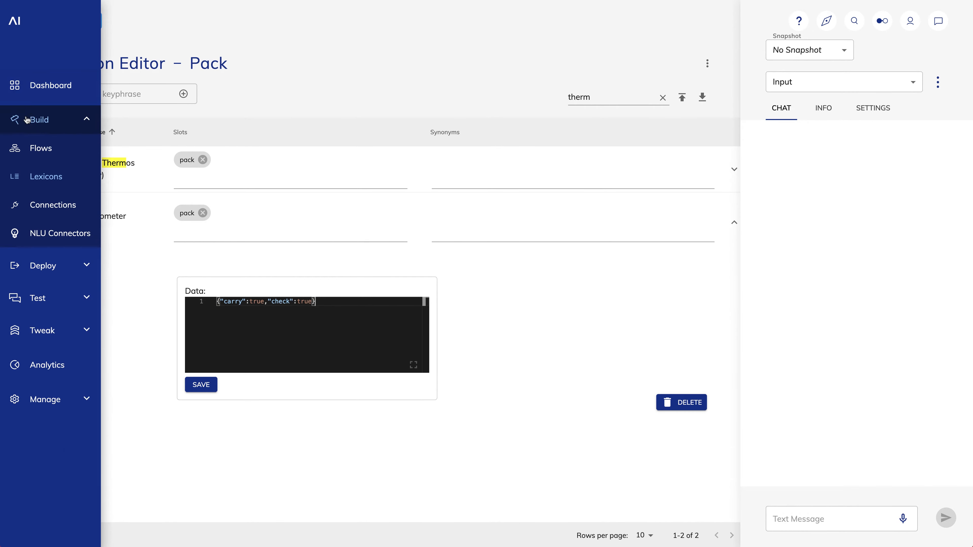
left_click(40, 149)
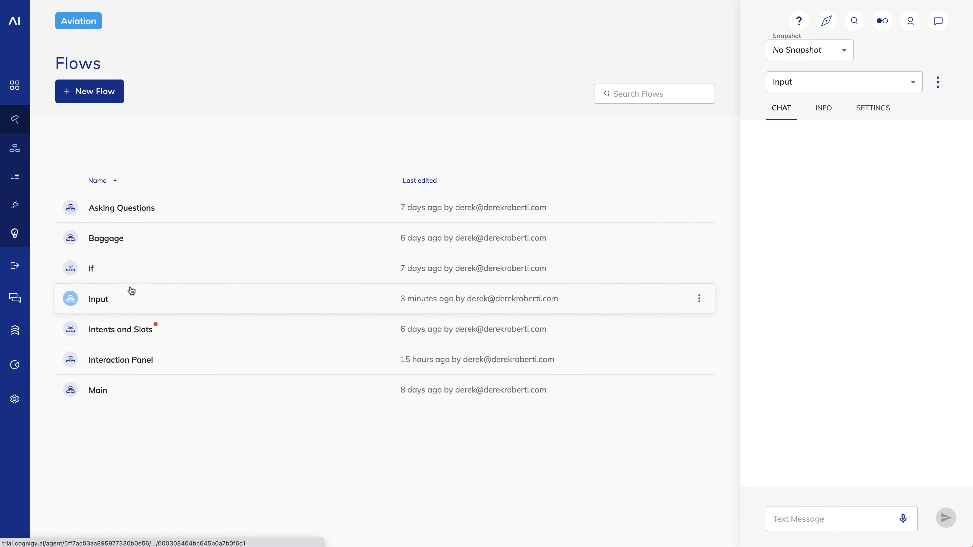
left_click(124, 302)
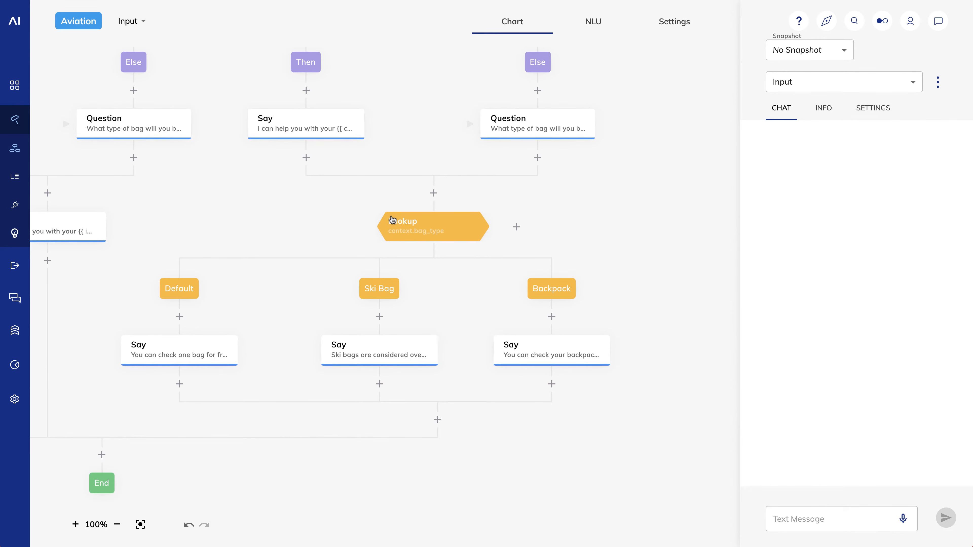
left_click(593, 23)
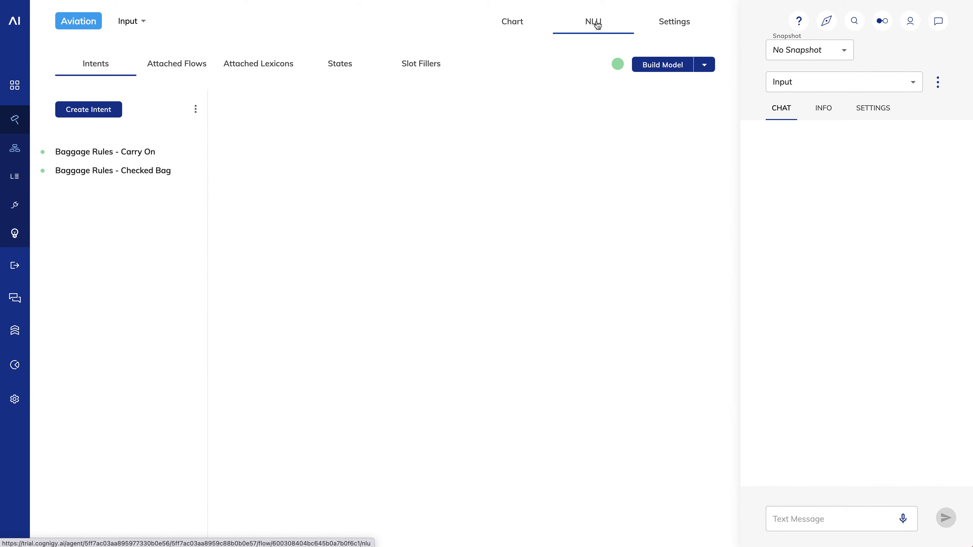
left_click(258, 67)
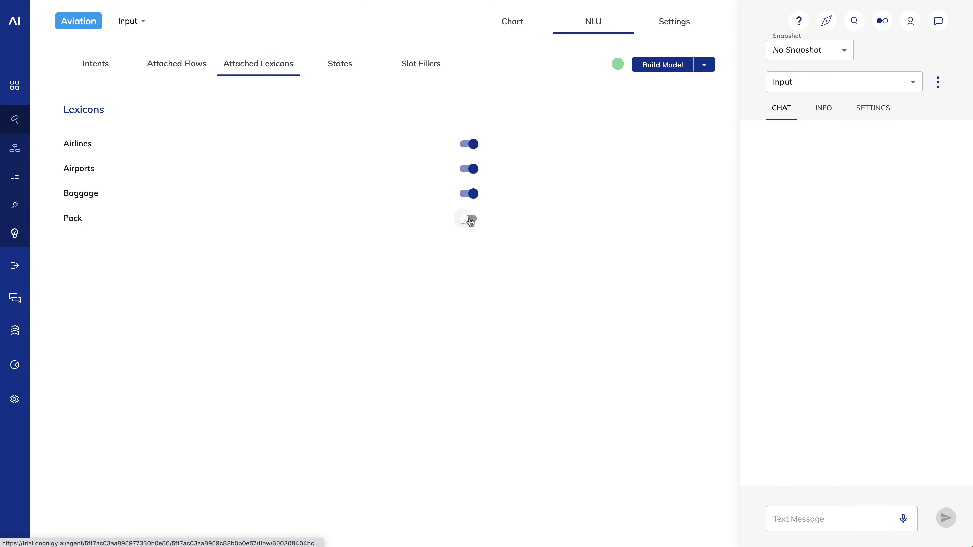
left_click(471, 221)
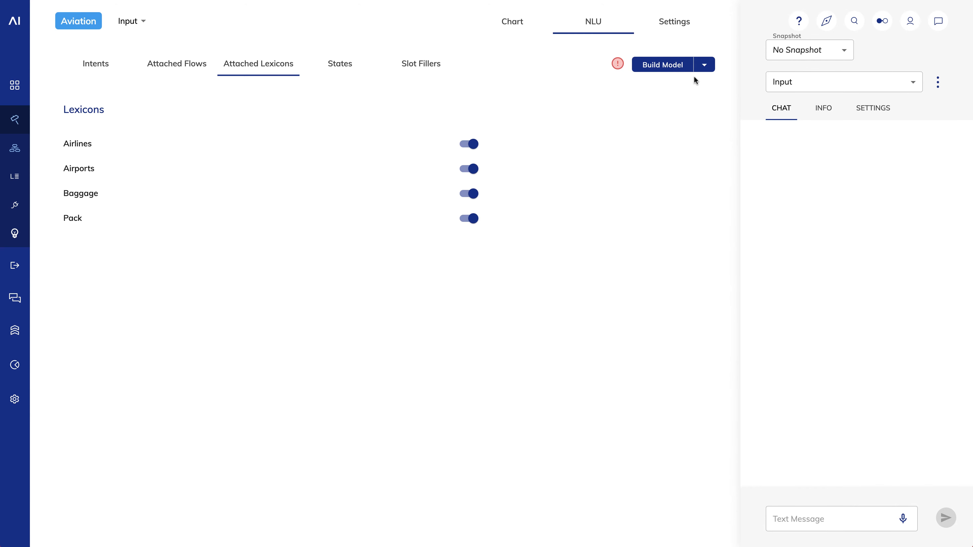
left_click(705, 65)
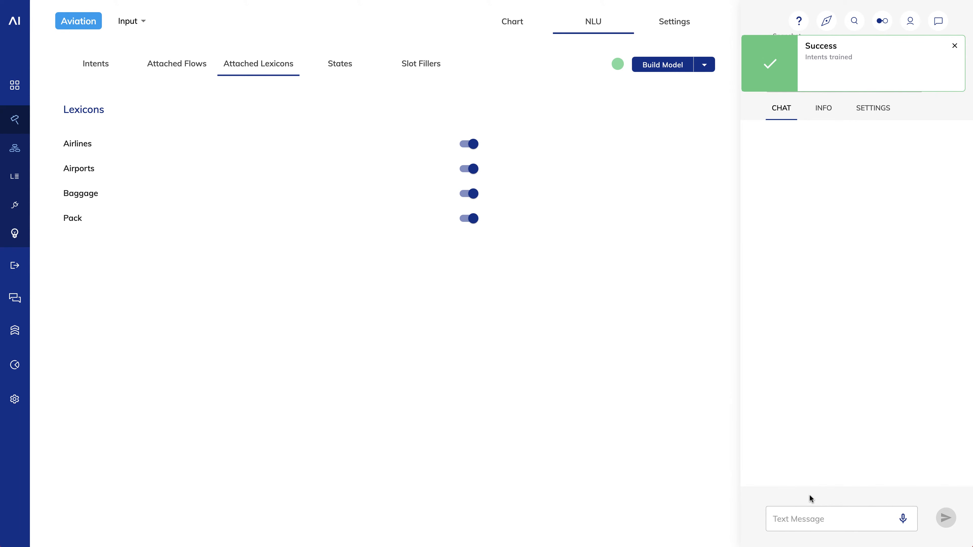
Step: Send the message "tweezers" in the test chat
left_click(793, 519)
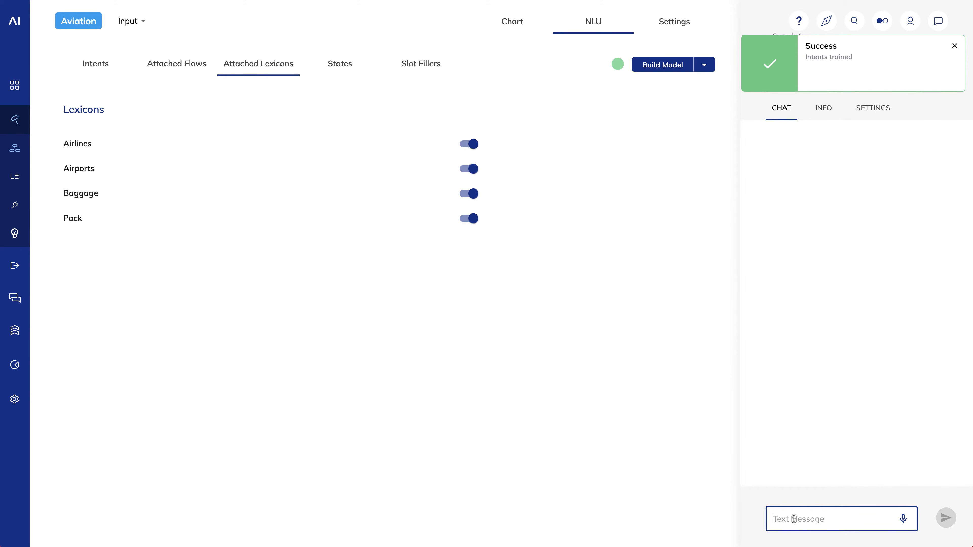
type("twee")
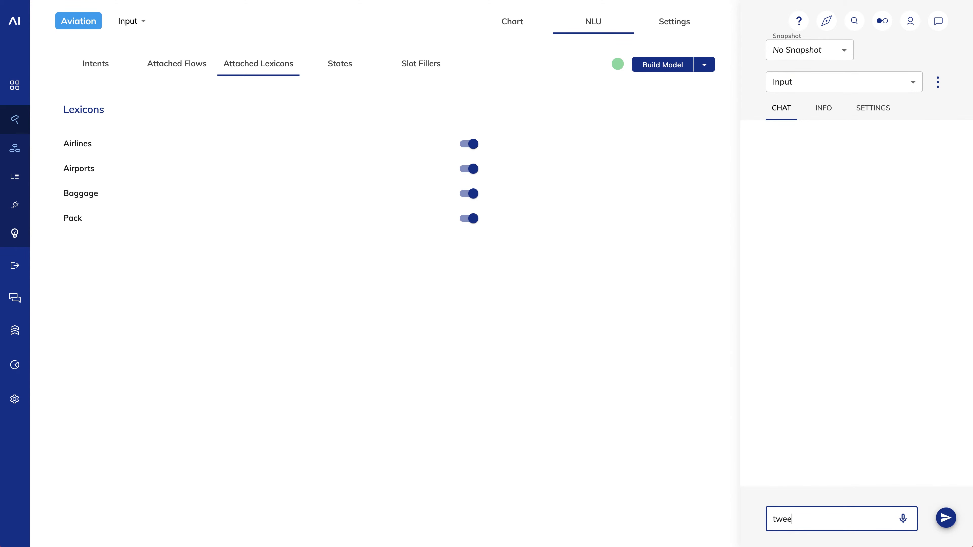
type("zerws")
key("BackSpace")
key("BackSpace")
type("s")
key("Return")
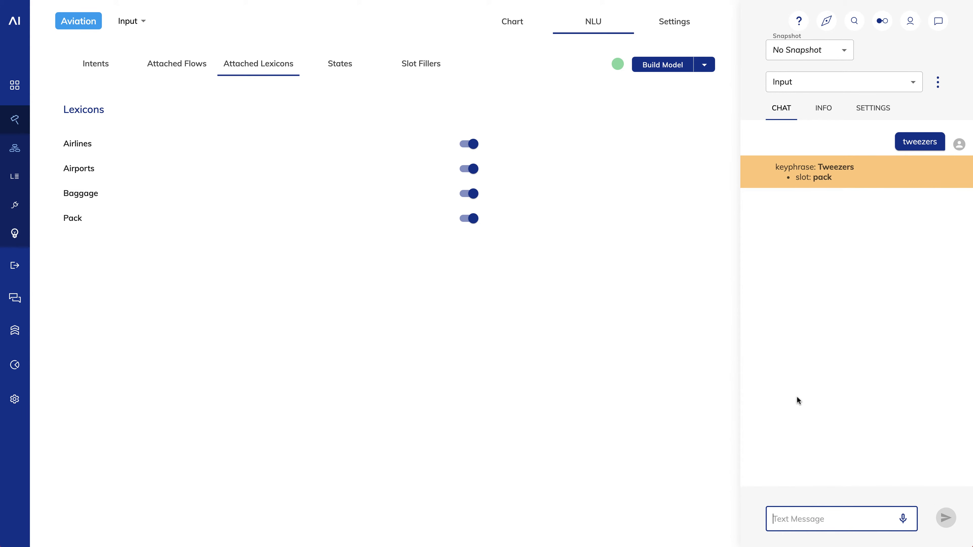
Step: Copy the input object's JSON for the tweezers message and replace the existing JSON in JSON Path Finder with it
left_click(826, 110)
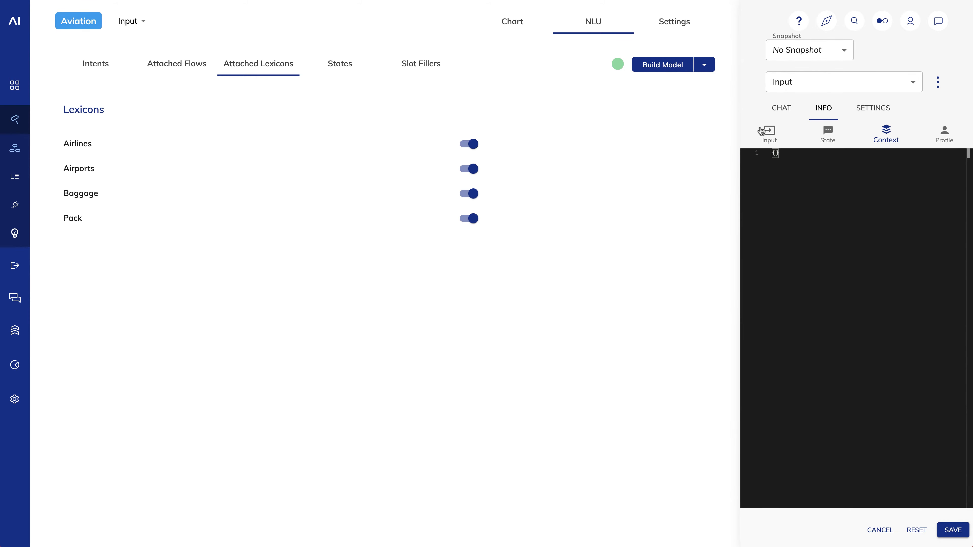
left_click(768, 133)
left_click(791, 177)
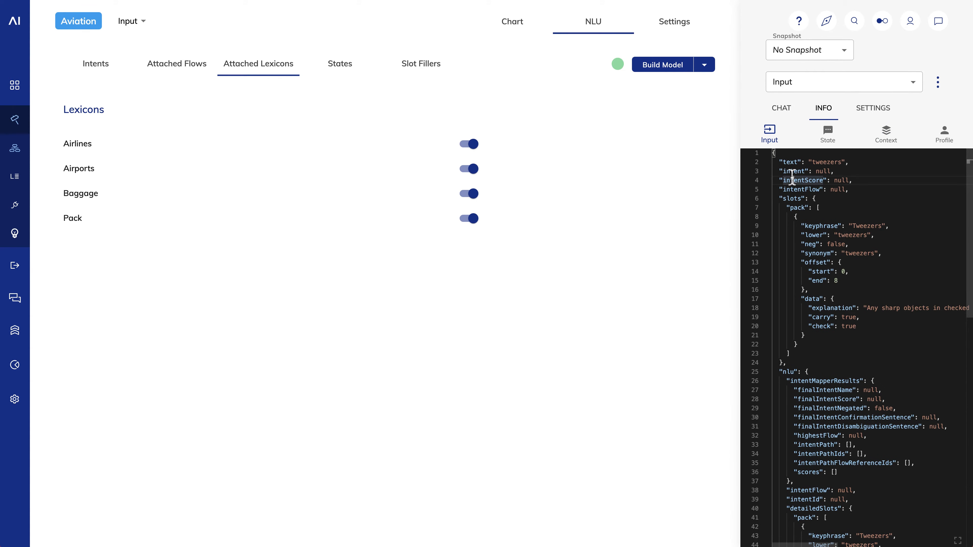
key("ctrl+a")
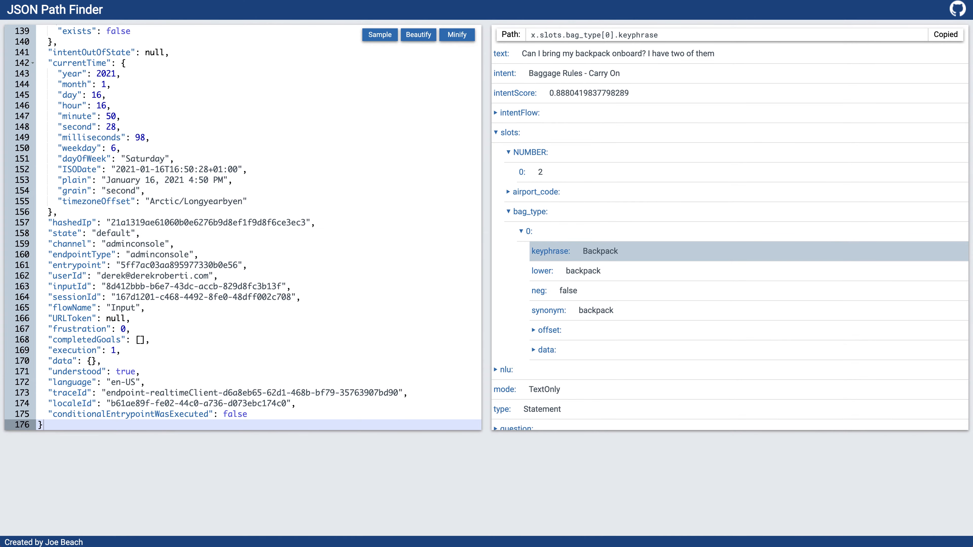
left_click(188, 116)
key("ctrl+a")
key("ctrl+v")
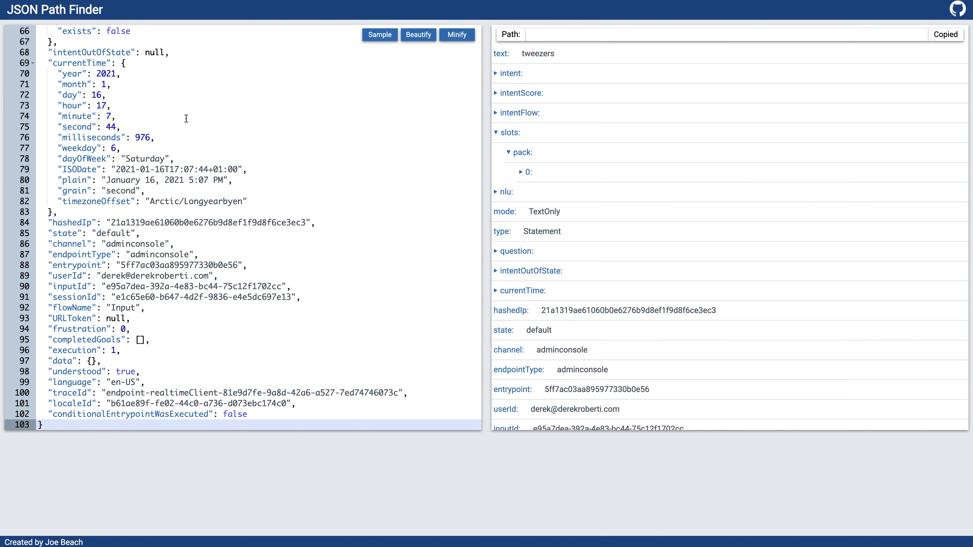
Step: Examine the data stored in the first pack slot entry of the tweezers input JSON
left_click(522, 153)
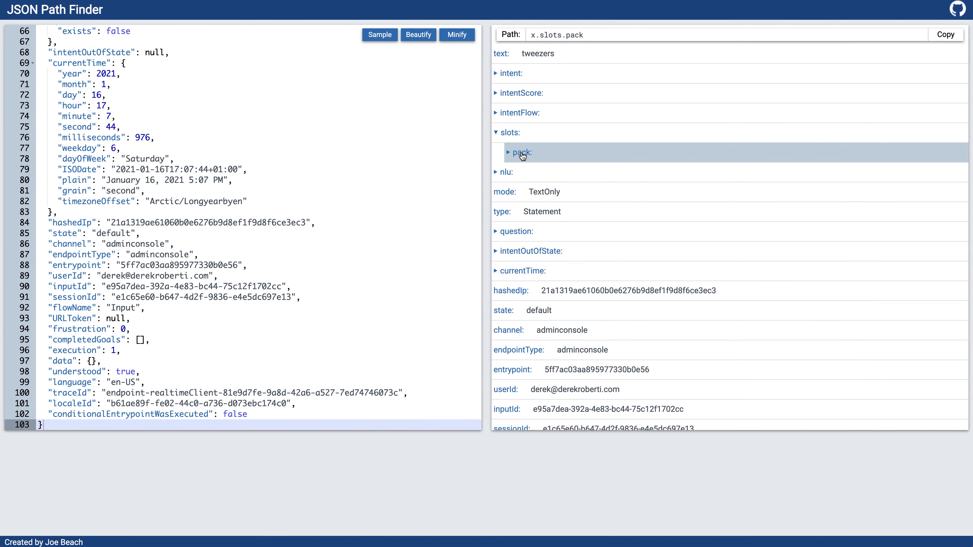
left_click(523, 172)
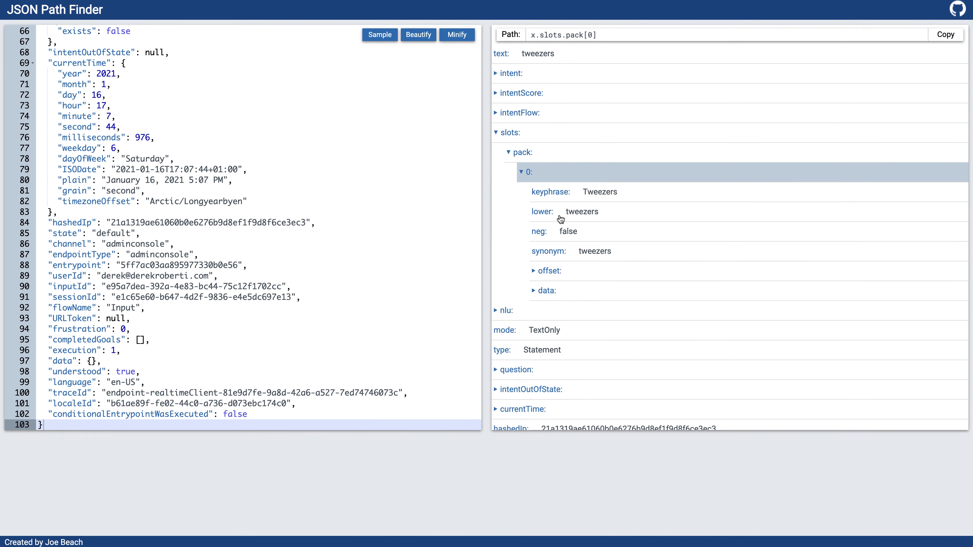
left_click(546, 295)
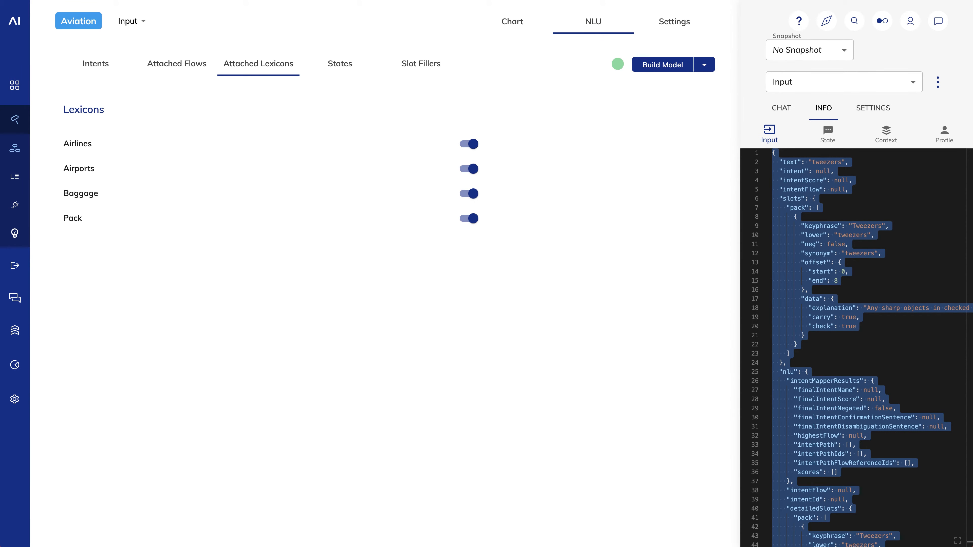
Step: Create an intent named "Baggage Rules - Permitted Items" in the Input flow
left_click(98, 66)
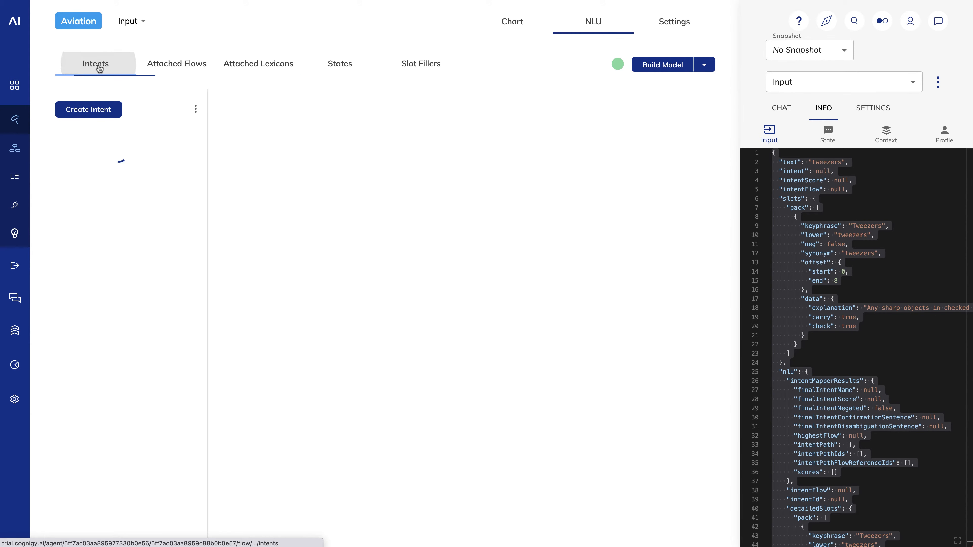
left_click(81, 112)
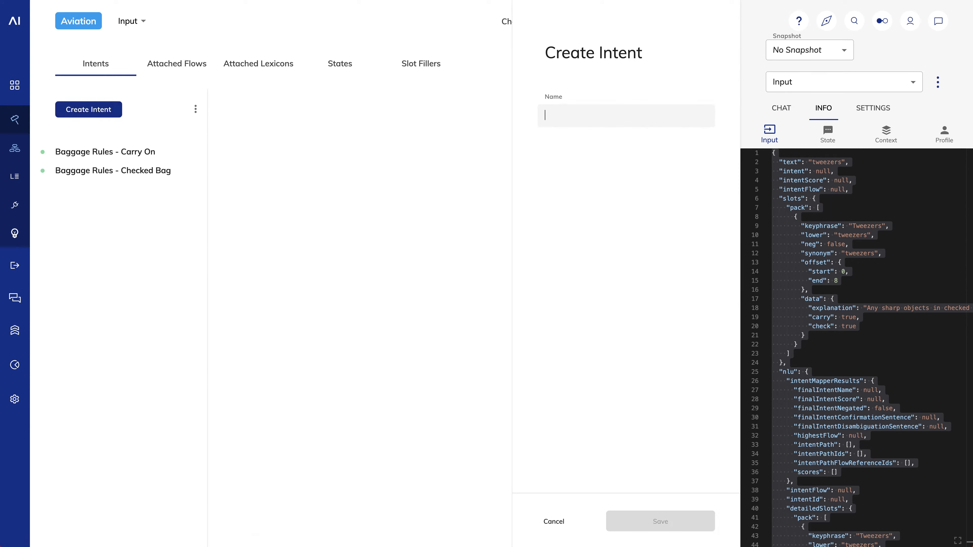
left_click(625, 115)
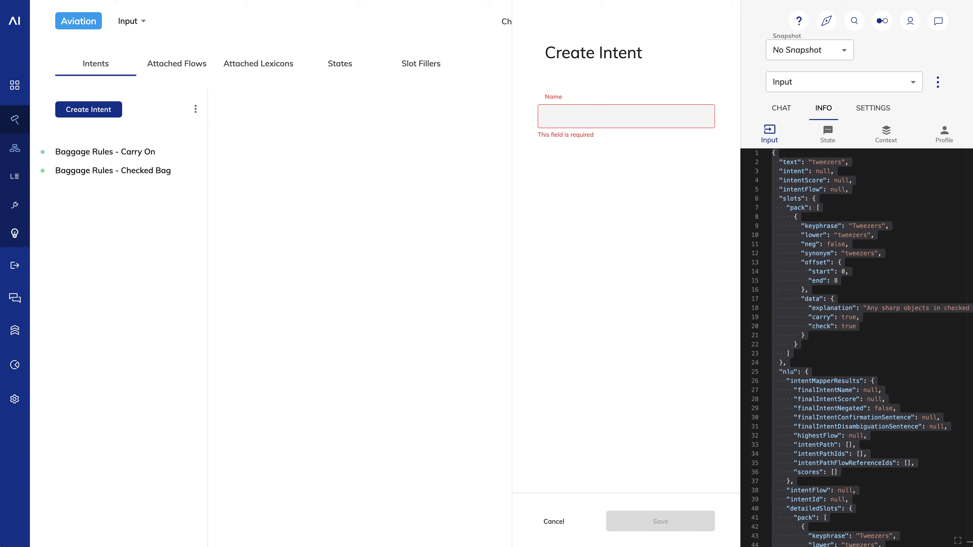
left_click(567, 116)
type("Baggage Rules - Permitted Items")
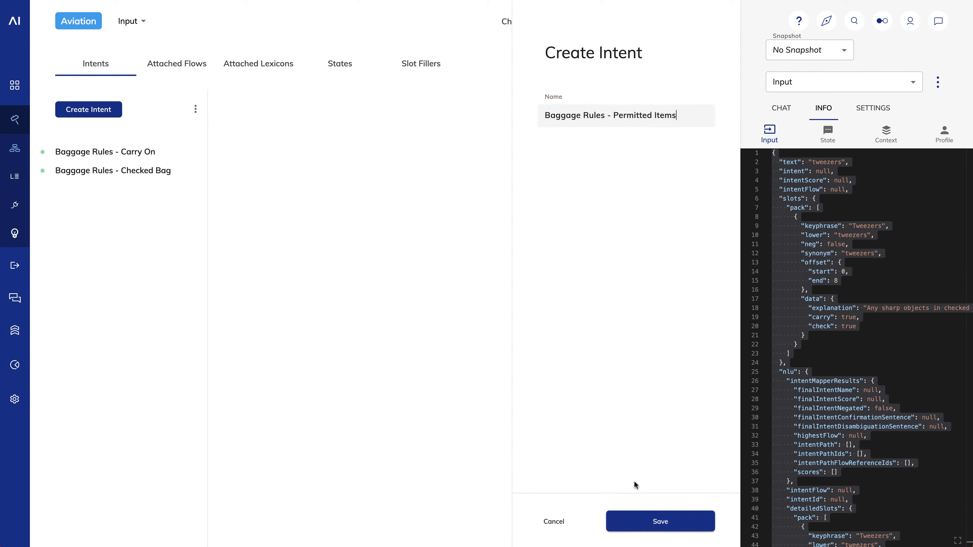
left_click(651, 521)
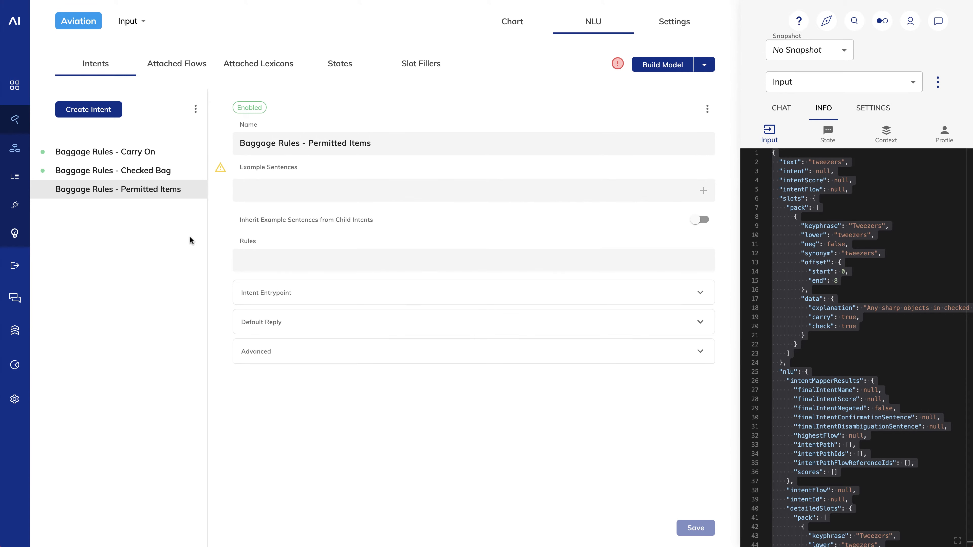
Step: Add the example sentences "Am I allowed to bring tweezers", "Can I bring antlers" and "Is a waffle iron allowed on the plane"
left_click(255, 196)
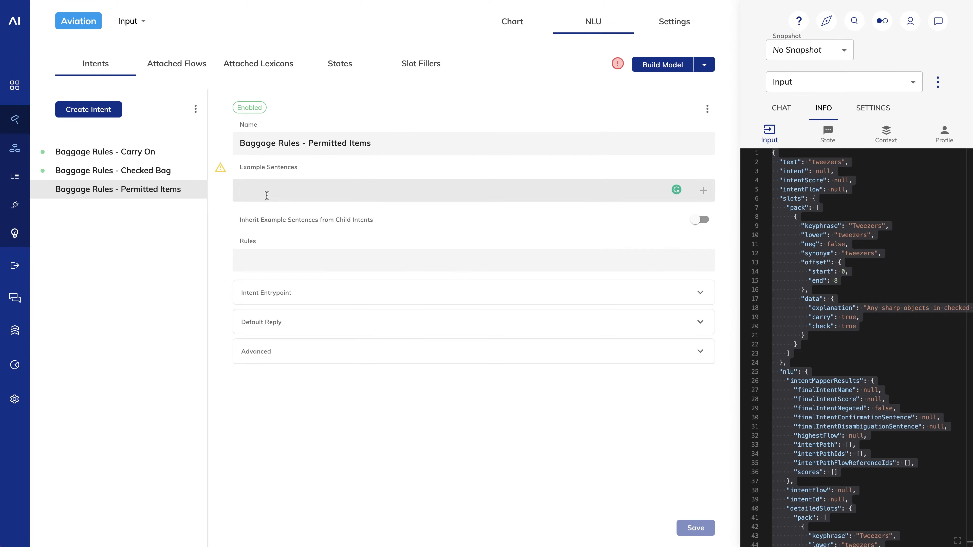
type("Am I allowed to bring tweezers")
left_click(266, 216)
type("Can I bring antlers")
left_click(263, 249)
type("Is a waffle iron allowed on the plane")
Step: Add the example sentences "Do I need to check my bowling balls" and "Can I bring fidget spinners through security"
left_click(263, 281)
type("Do I need to check my bowling balls")
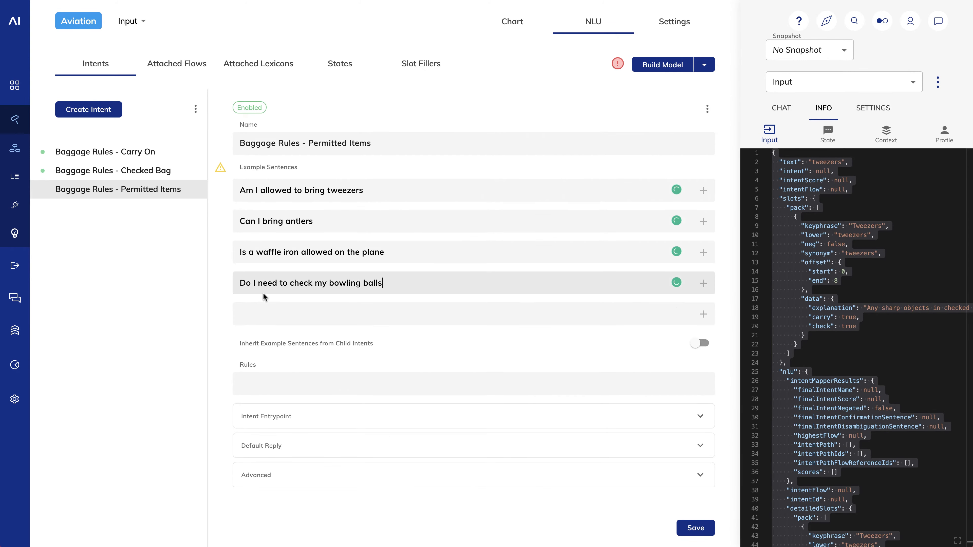
left_click(264, 315)
type("Can I bring fidget spinners through security")
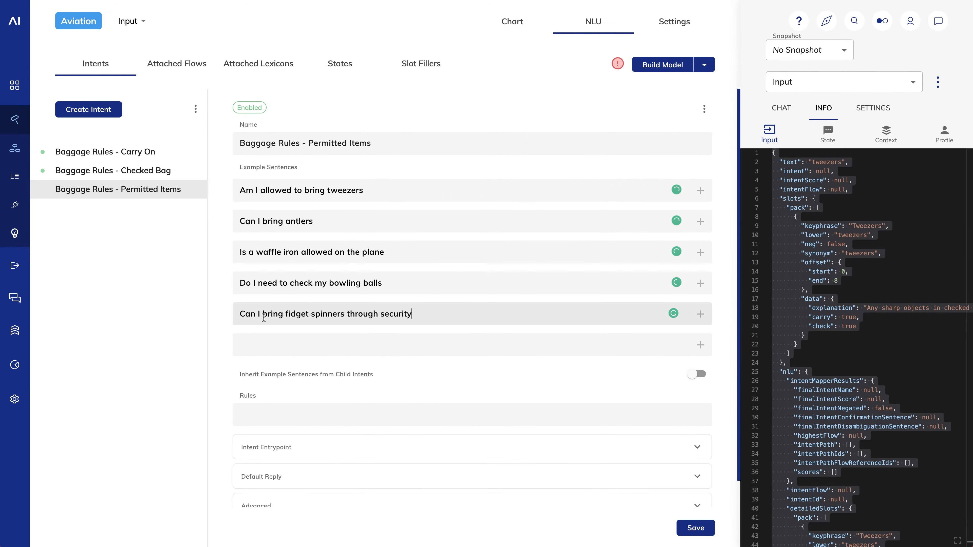
Step: Add the example sentences "Will I be allowed on the plane with a Harry Potter wand" and "Item is permitted on the plane"
left_click(267, 344)
type("Will I be allowed on the plane with a Harry Potter wand")
left_click(267, 374)
type("Item is permitted on the plane")
Step: Add the example sentences "Item is prohibited on the plane", "item is allowed through security" and "permitted through security"
left_click(271, 406)
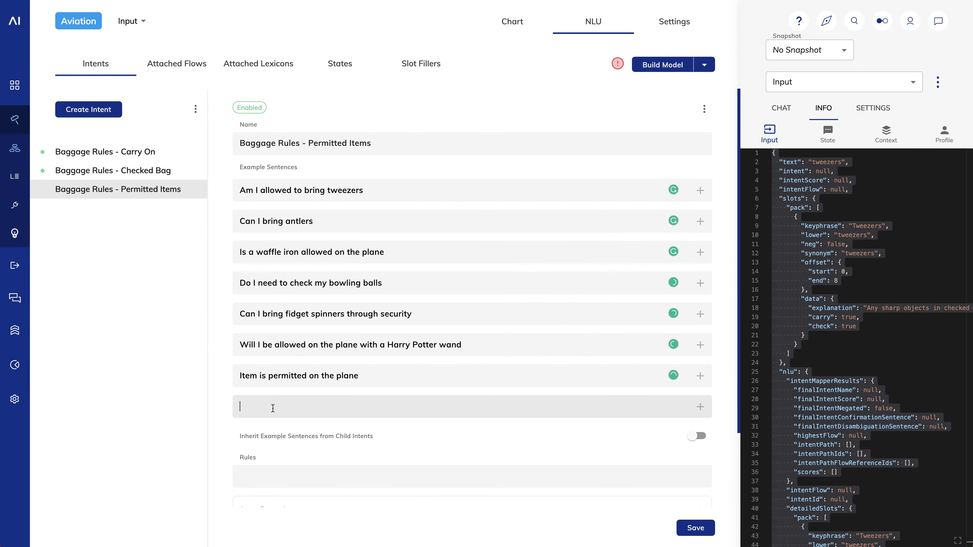
type("Item is prohibited on the plane")
left_click(274, 438)
type("item is allowed through security")
left_click(279, 468)
type("permitted through security")
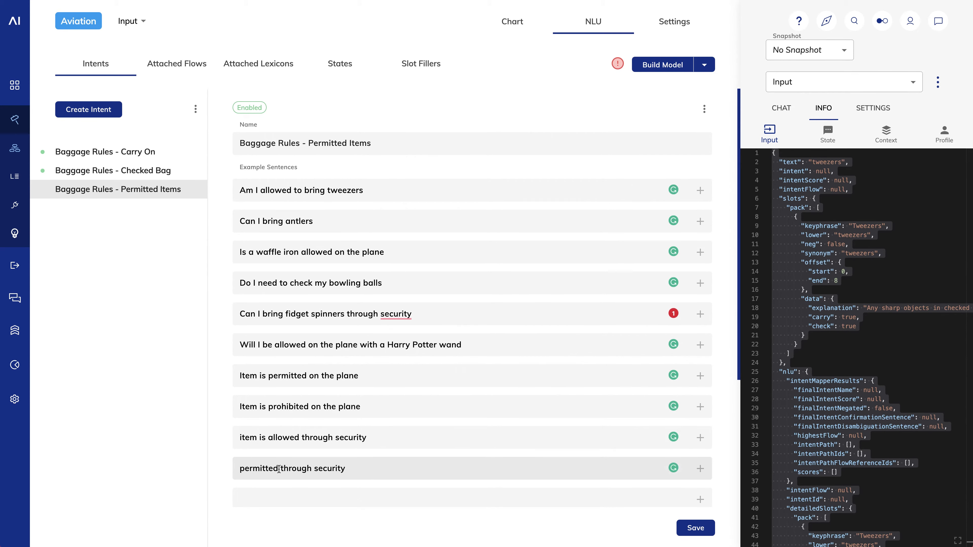
Step: Annotate "tweezers" in the first example sentence as a Lexicon Slot of type pack
double_click(345, 190)
left_click(700, 191)
left_click(429, 218)
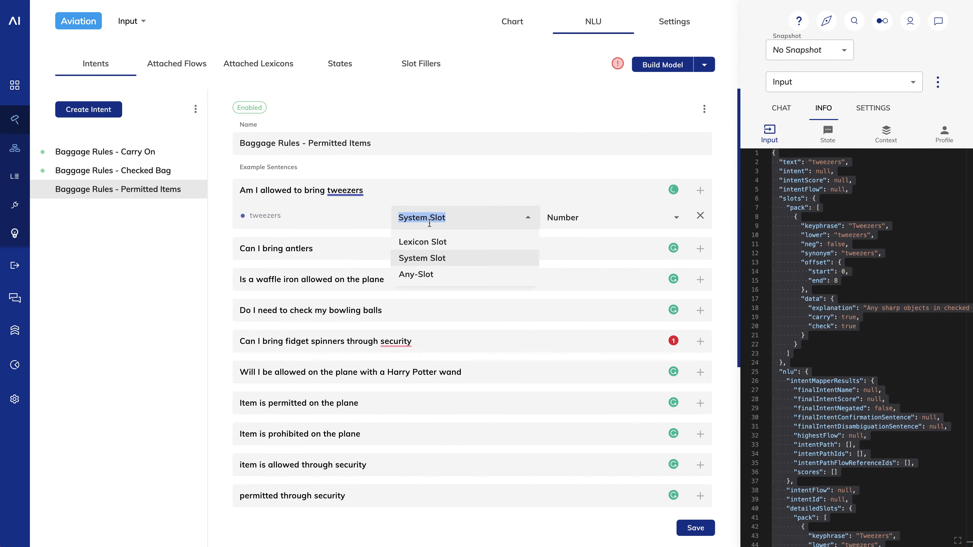
left_click(440, 241)
left_click(587, 218)
left_click(576, 289)
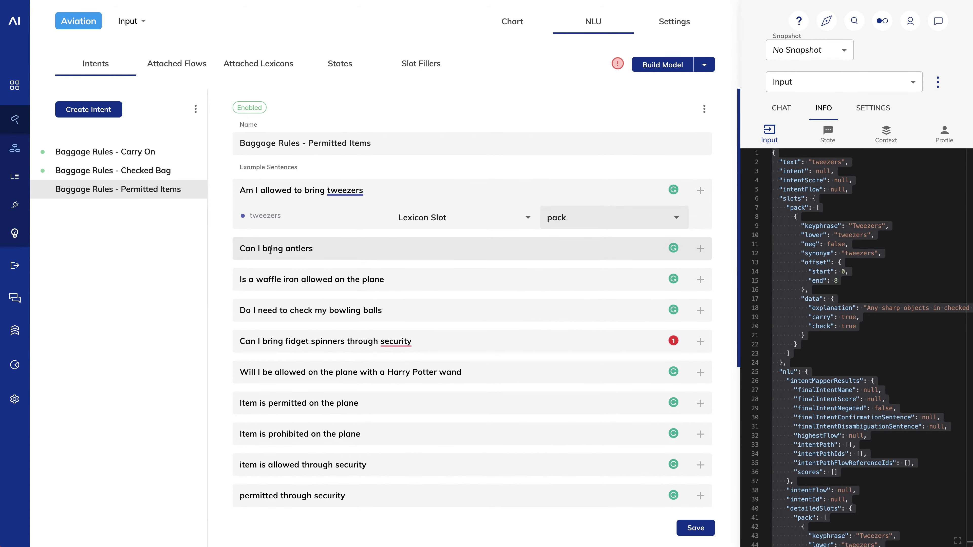
Step: Annotate "antlers" in "Can I bring antlers" as a Lexicon Slot of type pack
double_click(298, 248)
left_click(700, 248)
left_click(430, 276)
left_click(421, 298)
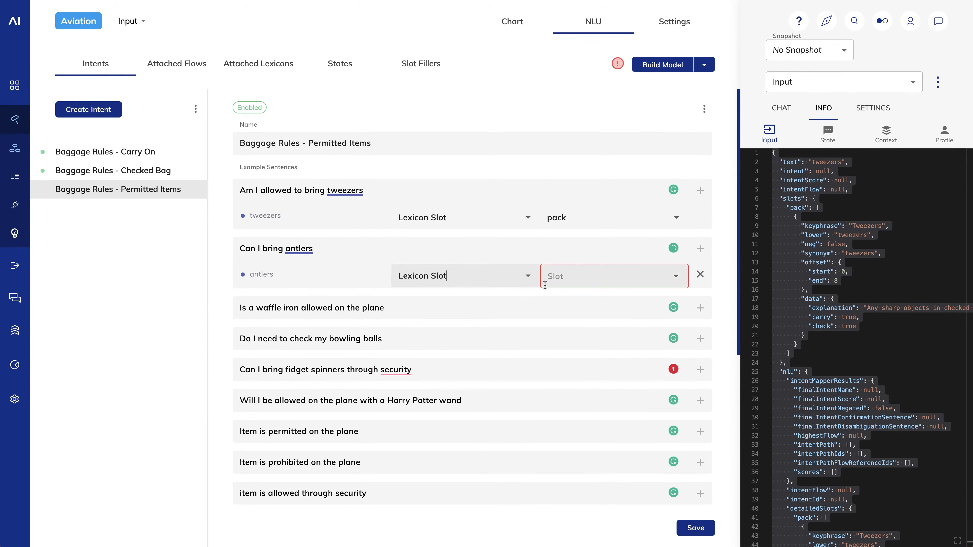
left_click(544, 283)
left_click(555, 350)
Step: Annotate "waffle iron" in its example sentence as a Lexicon Slot of type pack
left_click_drag(256, 306, 300, 306)
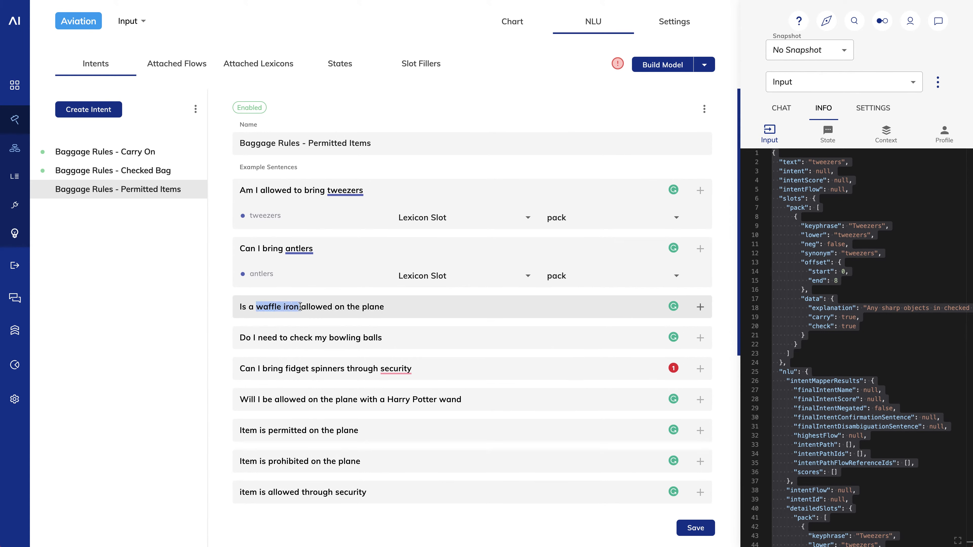
left_click(700, 307)
left_click(527, 333)
left_click(518, 355)
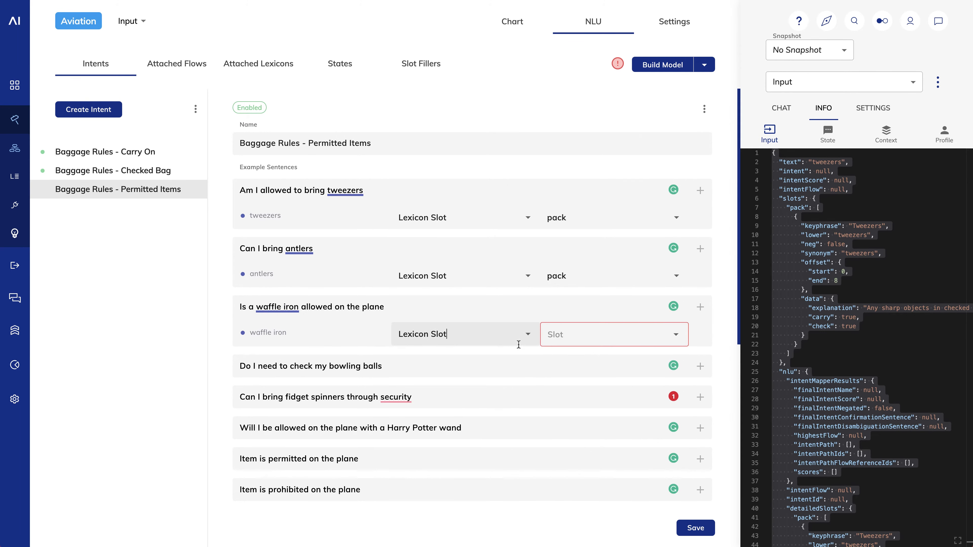
left_click(566, 334)
left_click(556, 411)
Step: Annotate "bowling balls" in its example sentence as a Lexicon Slot of type pack
left_click_drag(329, 365, 382, 365)
left_click(700, 365)
left_click(527, 391)
left_click(434, 415)
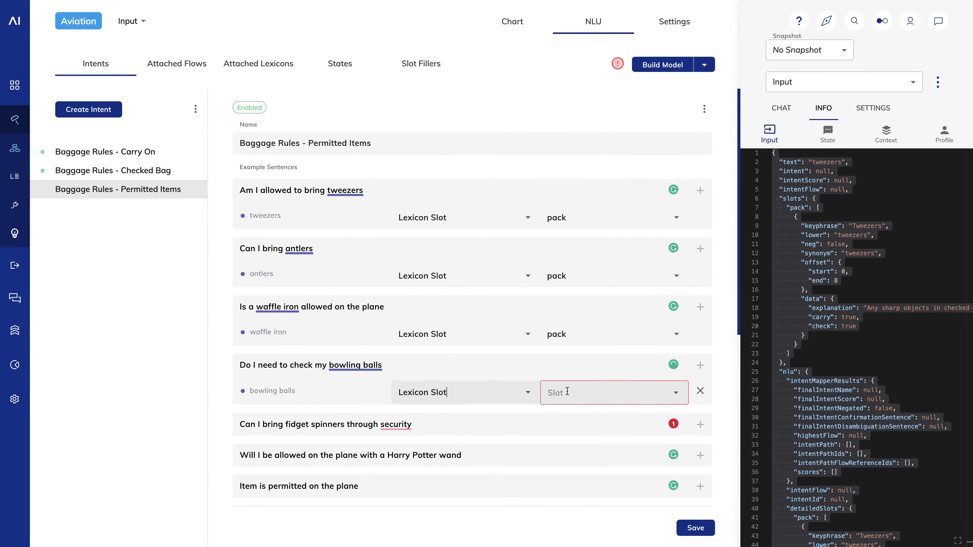
left_click(567, 392)
left_click(571, 468)
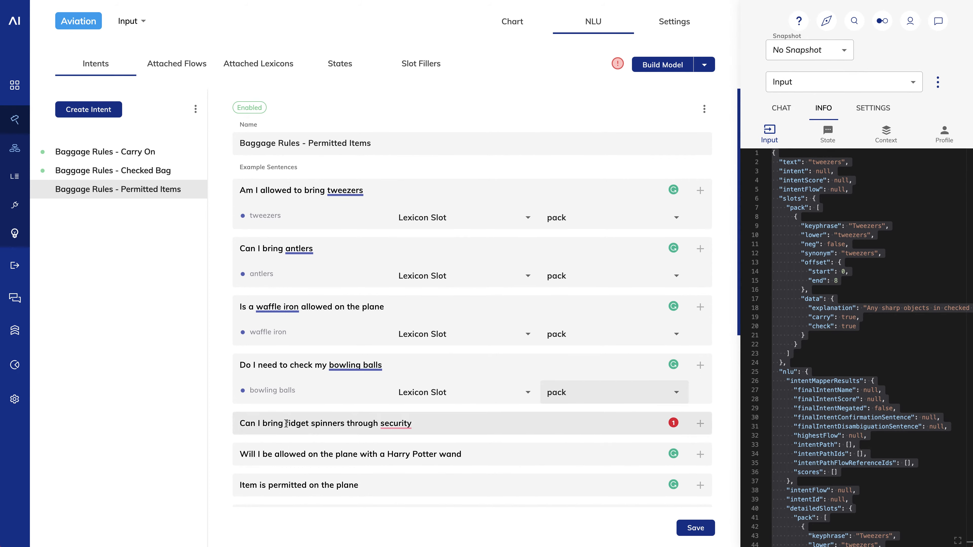
Step: Annotate "fidget spinners" in its example sentence as a Lexicon Slot of type pack
left_click_drag(287, 423, 343, 423)
left_click(700, 423)
left_click(424, 450)
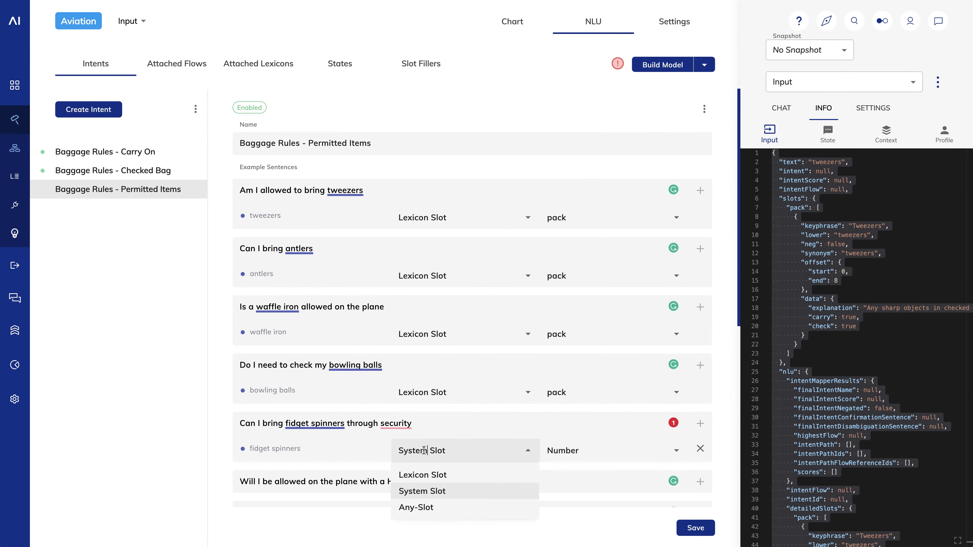
left_click(422, 474)
left_click(559, 450)
left_click(555, 525)
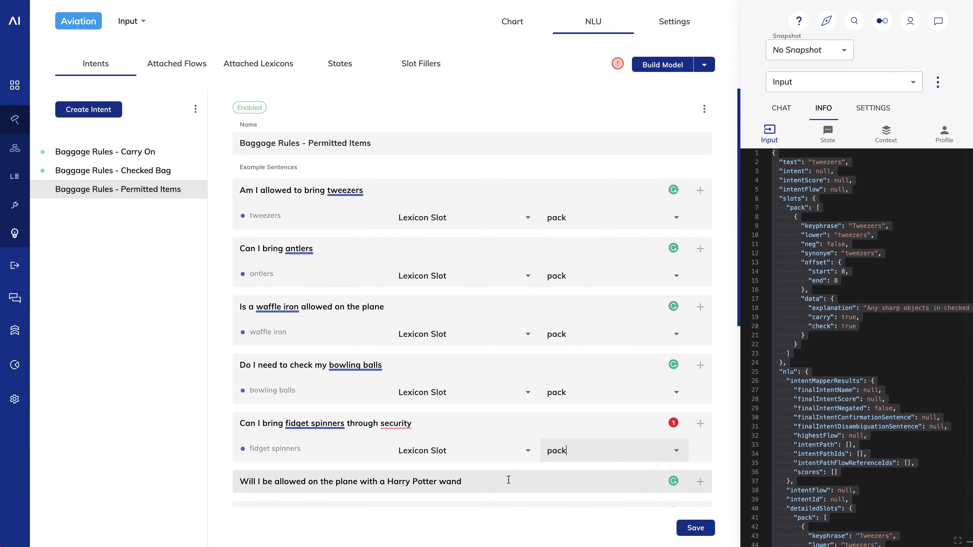
Step: Annotate "Harry Potter wand" in its example sentence as a Lexicon Slot of type pack
scroll(508, 480, "down", 5)
left_click_drag(387, 282, 463, 282)
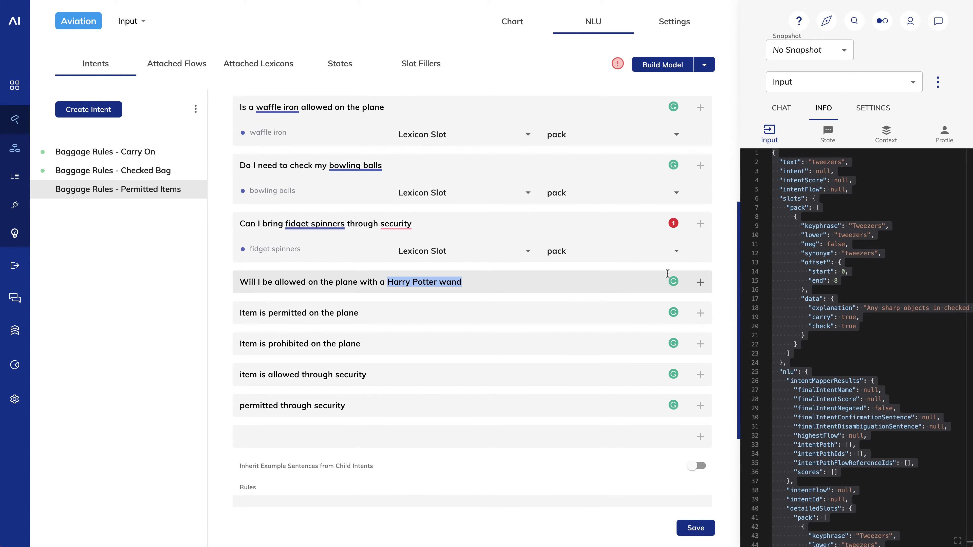
left_click(700, 282)
left_click(422, 309)
left_click(421, 332)
left_click(559, 309)
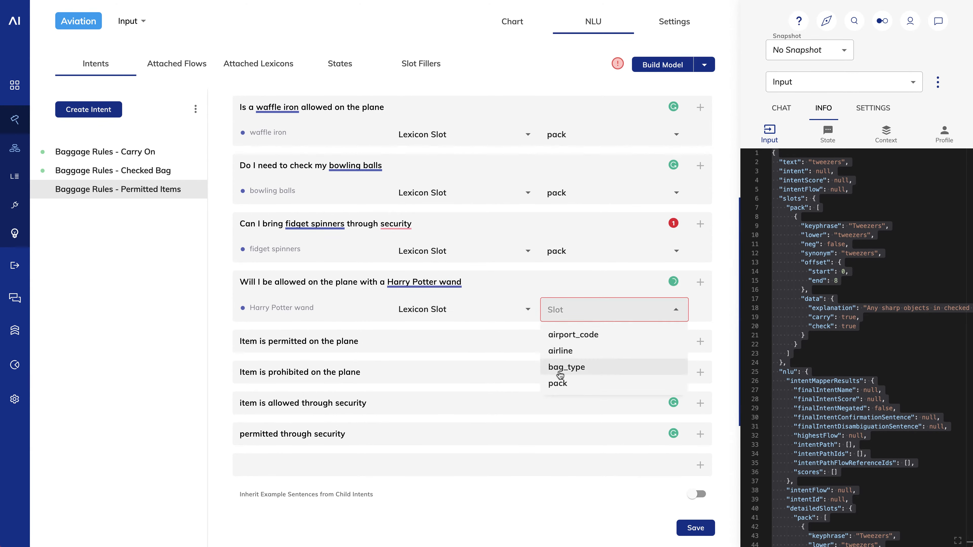
left_click(558, 383)
Step: Annotate "Item" in "Item is permitted on the plane" as a Lexicon Slot of type pack
double_click(246, 340)
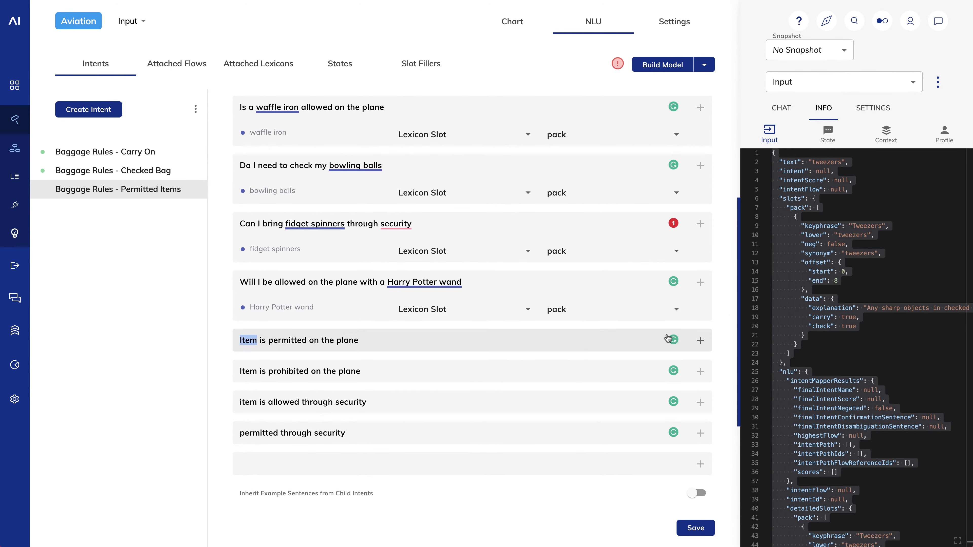
left_click(700, 341)
left_click(422, 367)
left_click(421, 391)
left_click(577, 368)
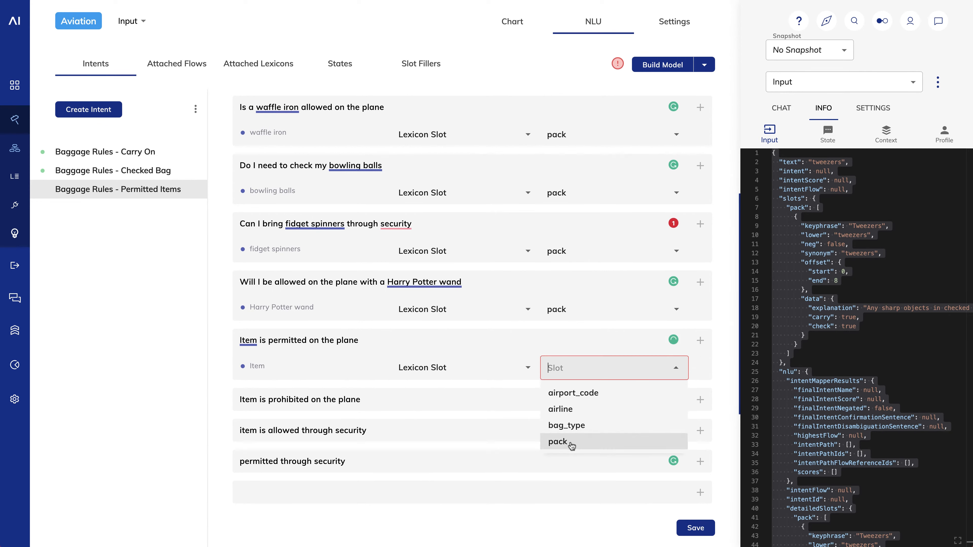
left_click(558, 442)
Step: Annotate "Item" in "Item is prohibited on the plane" as a Lexicon Slot of type pack
double_click(248, 399)
left_click(700, 400)
left_click(457, 426)
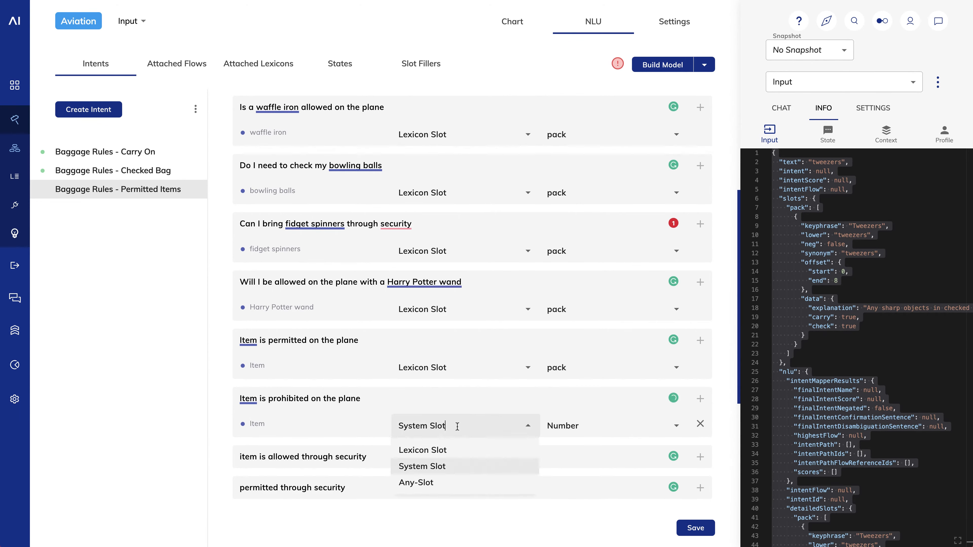
left_click(446, 451)
left_click(574, 426)
left_click(569, 500)
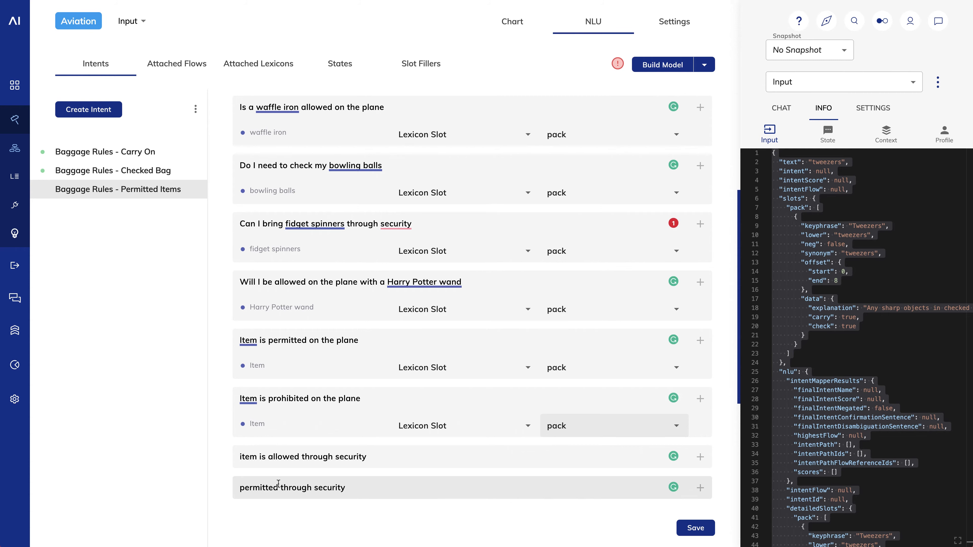
Step: Annotate "item" in "item is allowed through security" as a Lexicon Slot of type pack
double_click(248, 456)
left_click(700, 457)
left_click(412, 484)
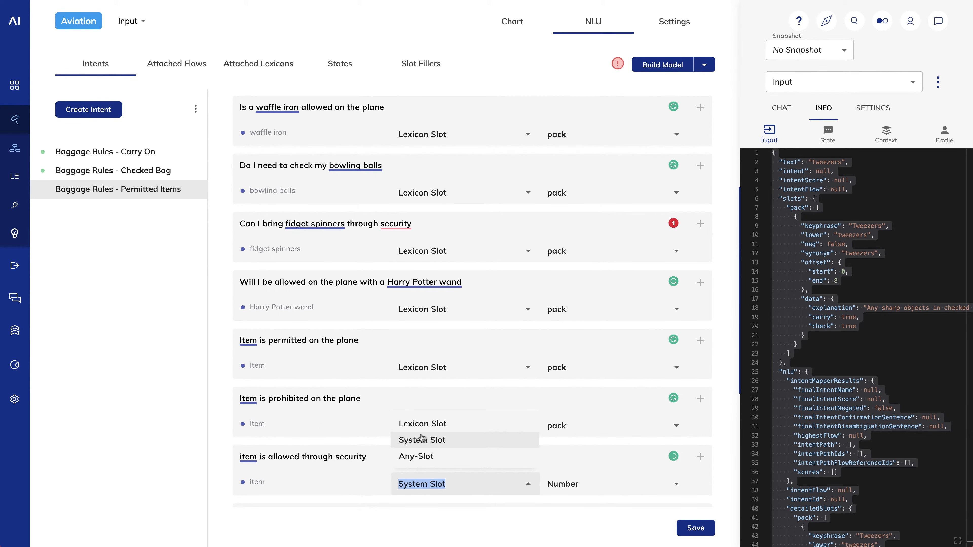
left_click(422, 423)
left_click(574, 484)
left_click(571, 456)
Step: Save the Baggage Rules - Permitted Items intent and rebuild the flow's NLU model
scroll(569, 454, "down", 3)
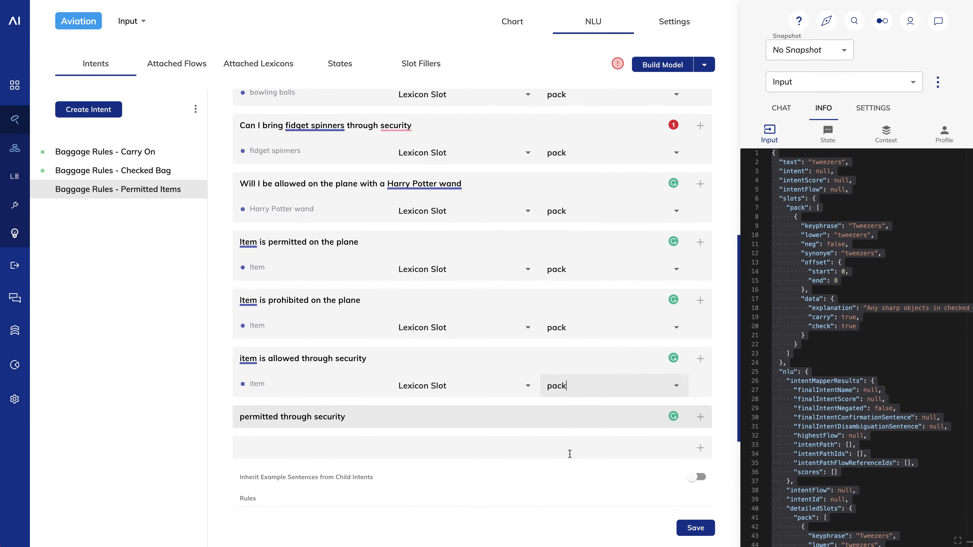
left_click(694, 529)
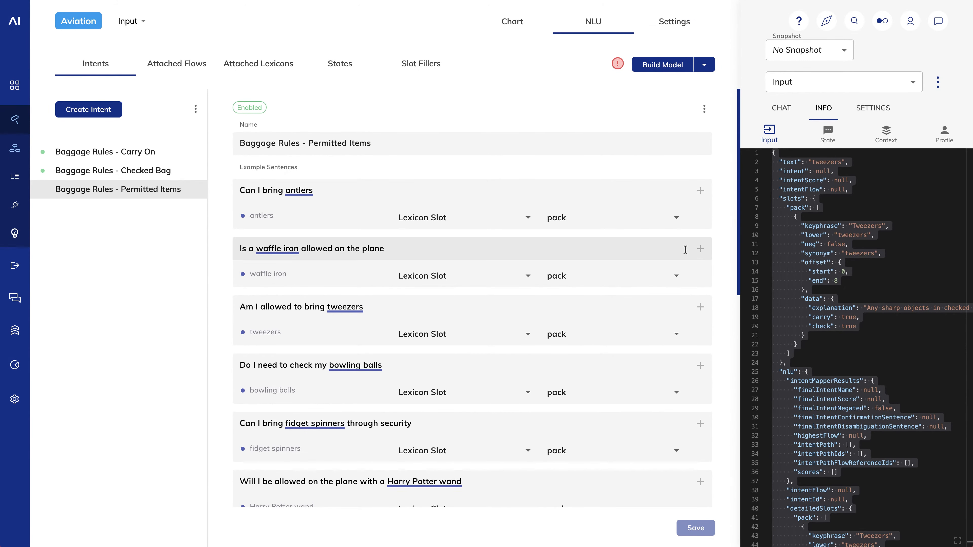
left_click(705, 65)
left_click(660, 83)
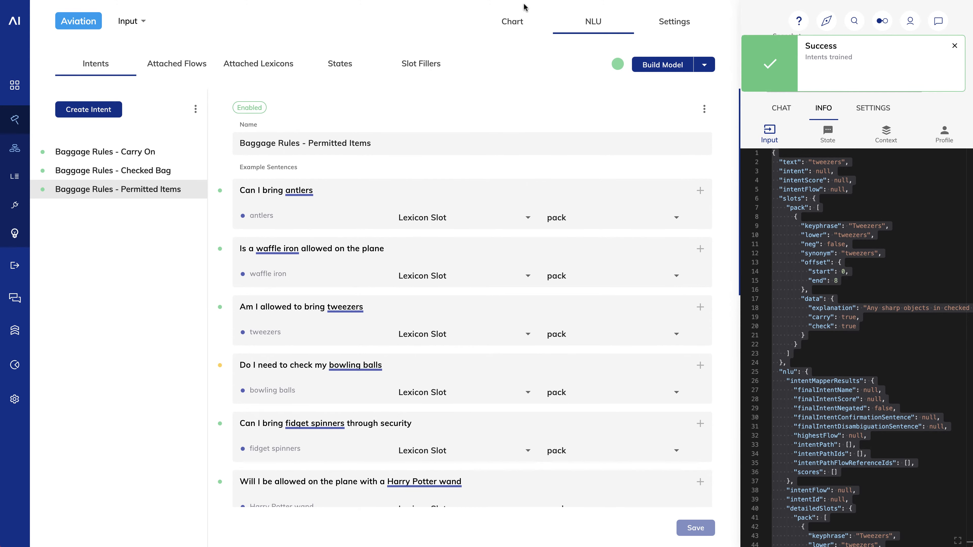
Step: Return to the Input flow's chart and clear the previous conversation from the test chat
left_click(512, 23)
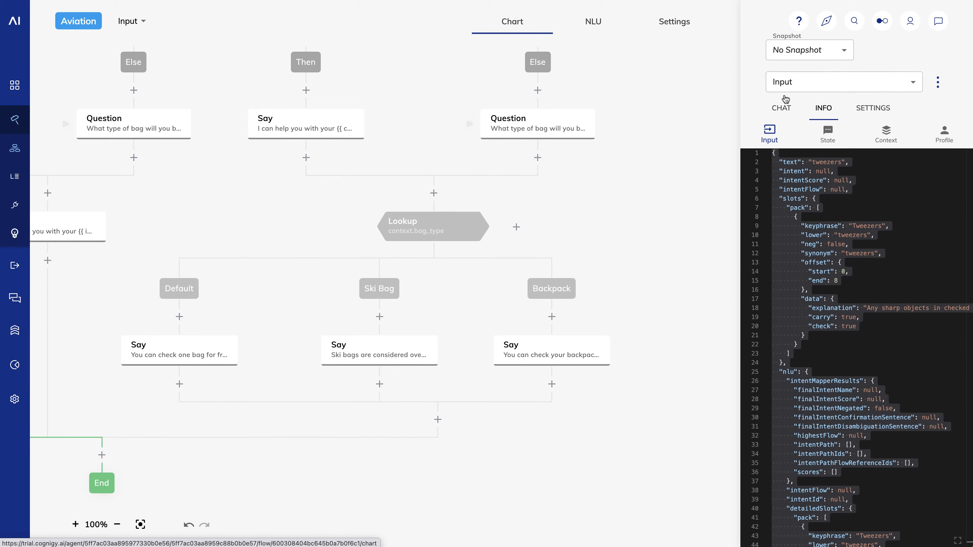
left_click(781, 108)
left_click(804, 269)
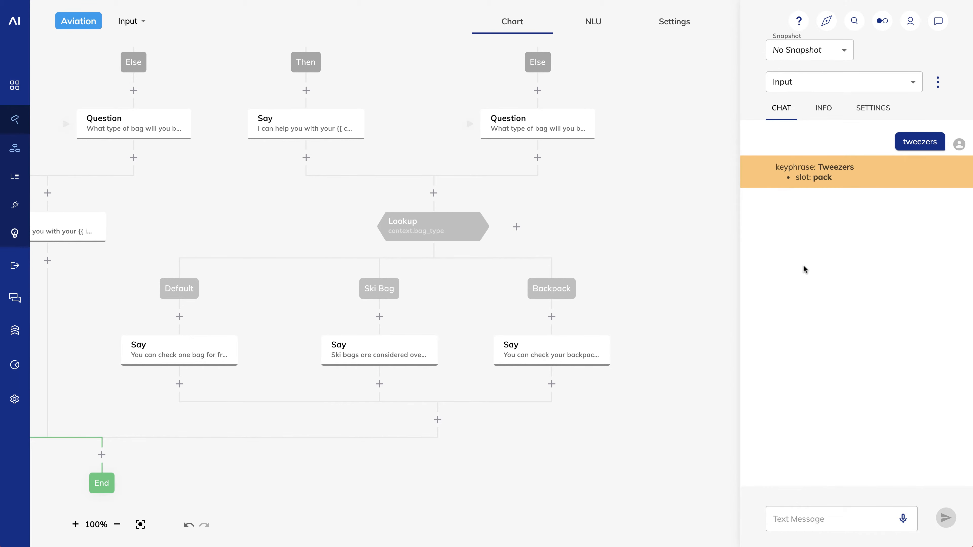
left_click_drag(425, 150, 543, 356)
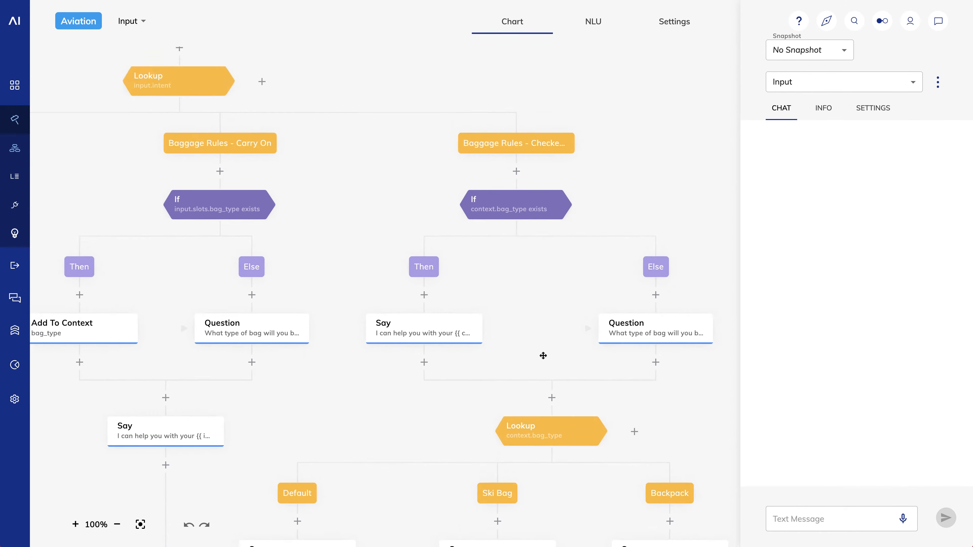
Step: Add a case to the input.intent Lookup, assign it the Baggage Rules - Permitted Items intent, and save it
left_click_drag(404, 189, 564, 263)
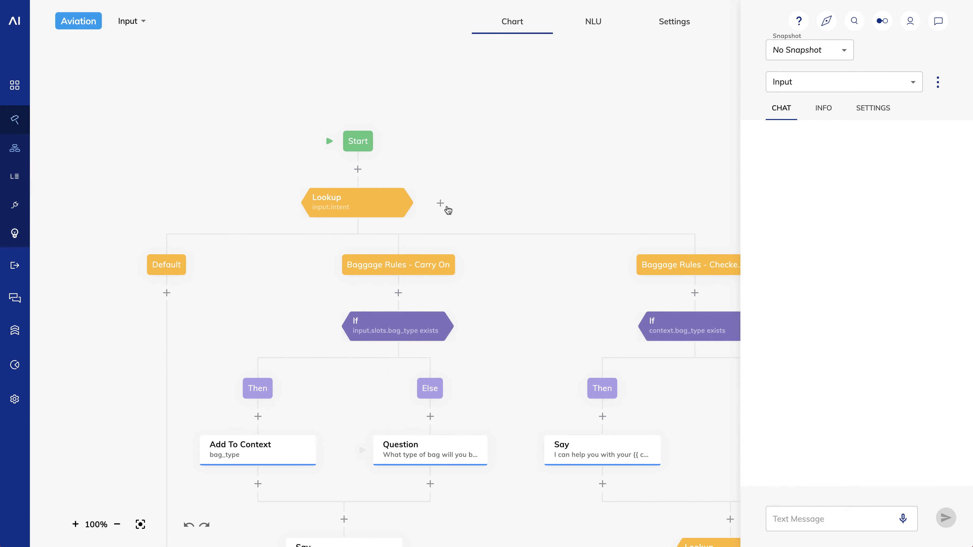
left_click(440, 204)
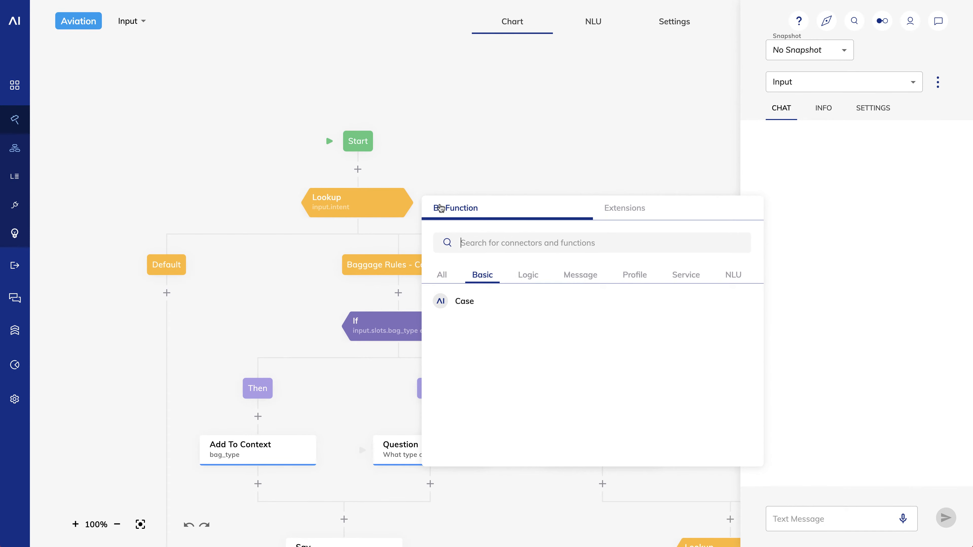
left_click(463, 305)
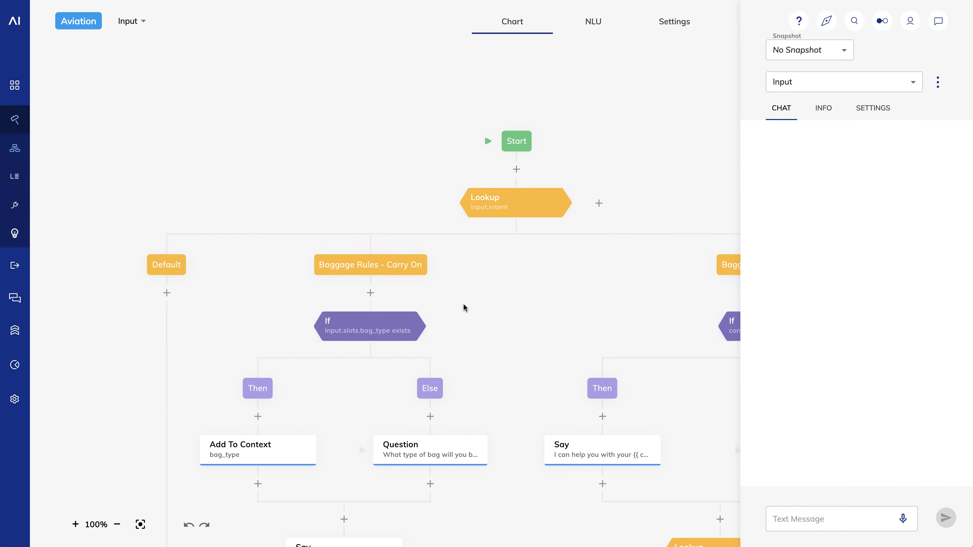
left_click_drag(597, 248, 257, 232)
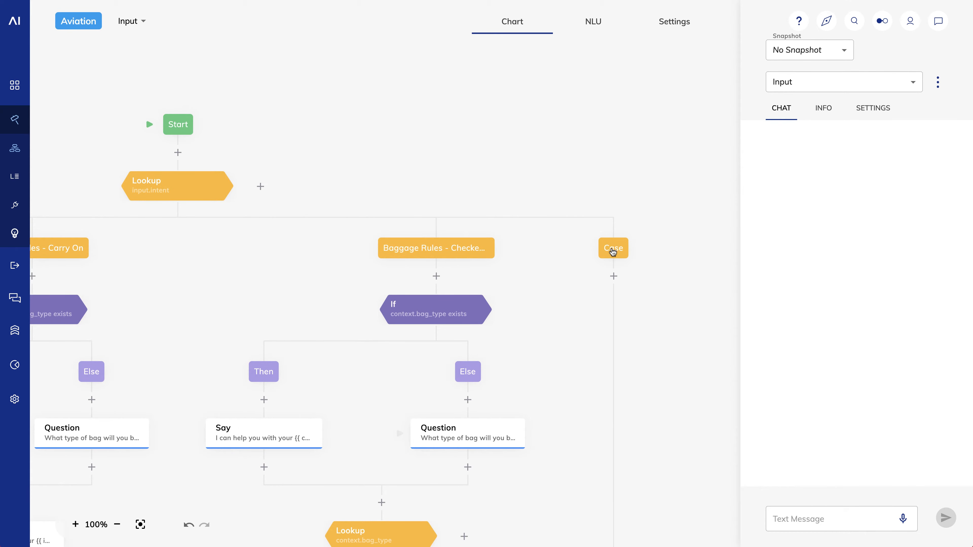
left_click(613, 248)
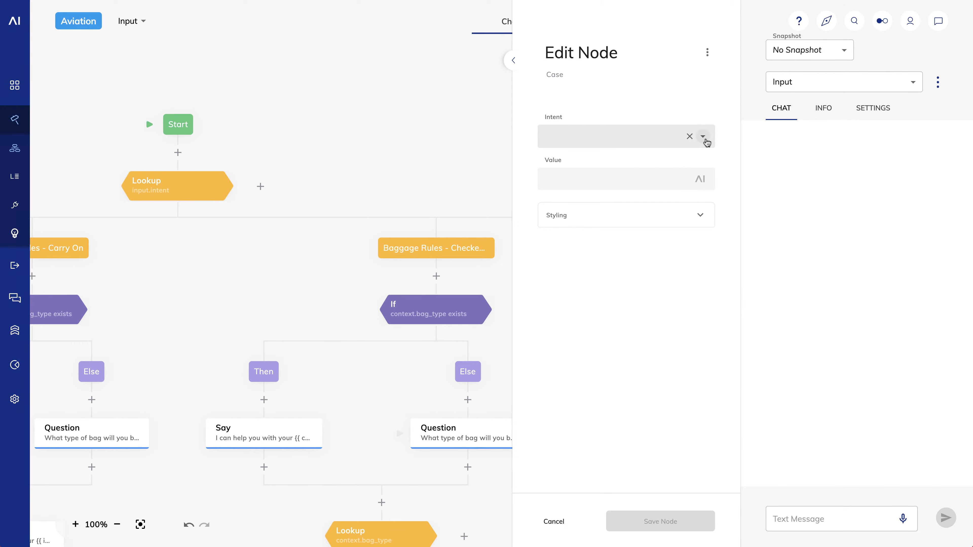
left_click(704, 139)
left_click(626, 192)
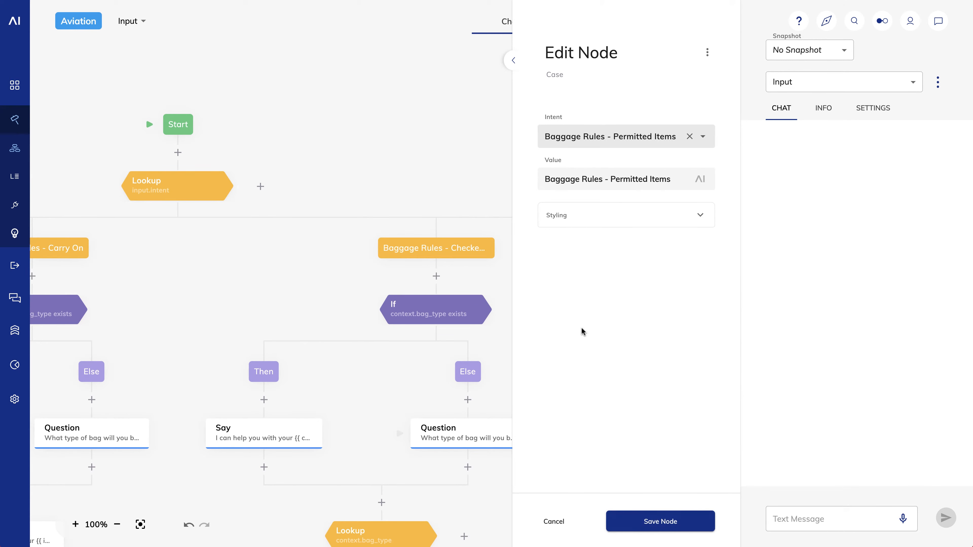
left_click(665, 522)
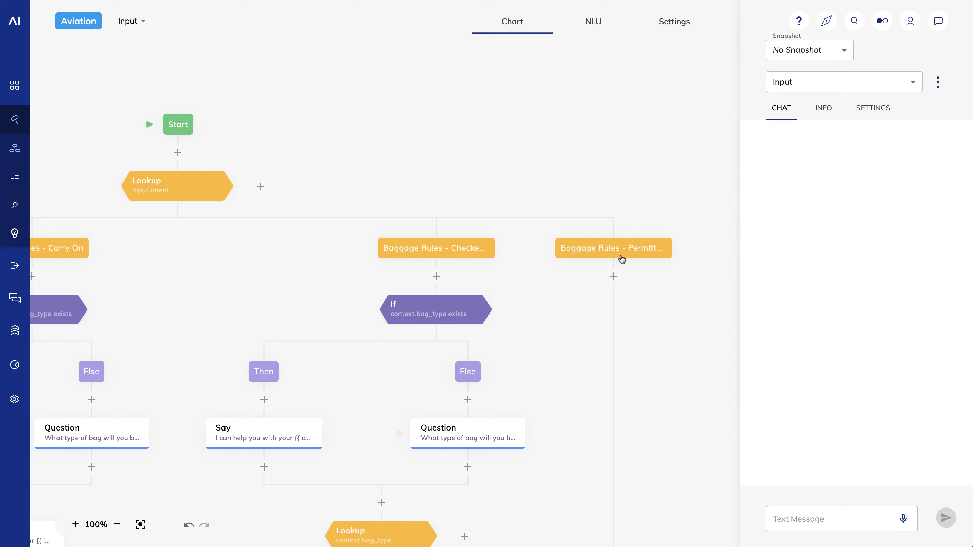
Step: Add an If node under the Baggage Rules - Permitted Items case
left_click(613, 276)
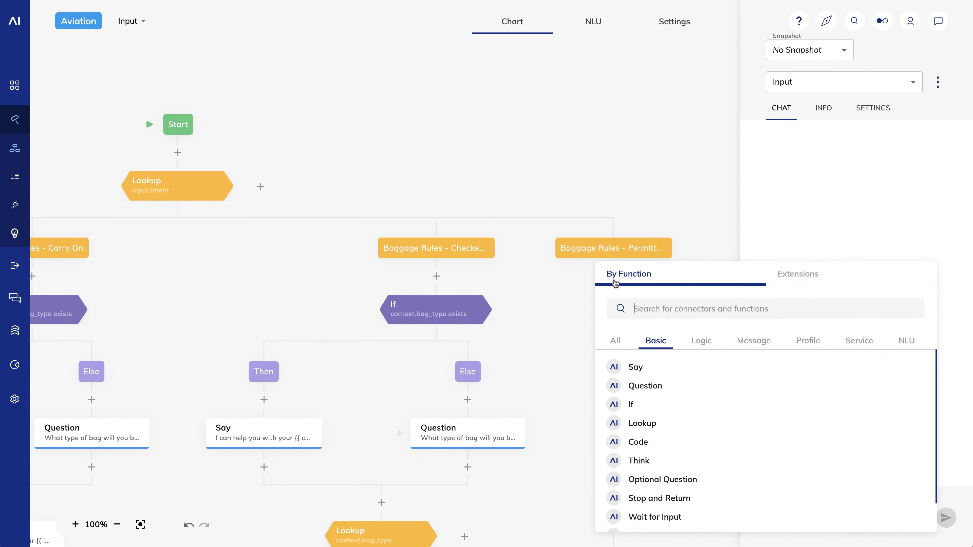
left_click(644, 414)
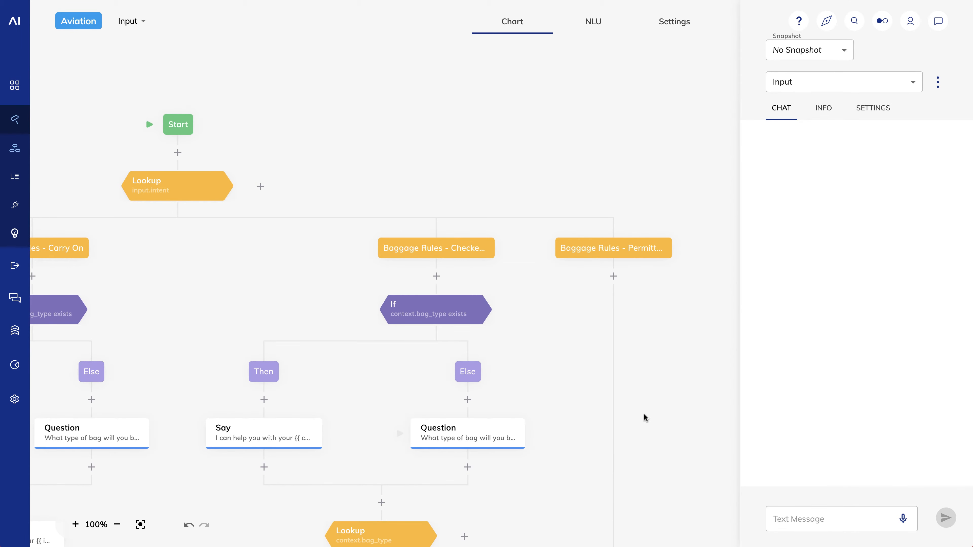
left_click_drag(662, 406, 371, 289)
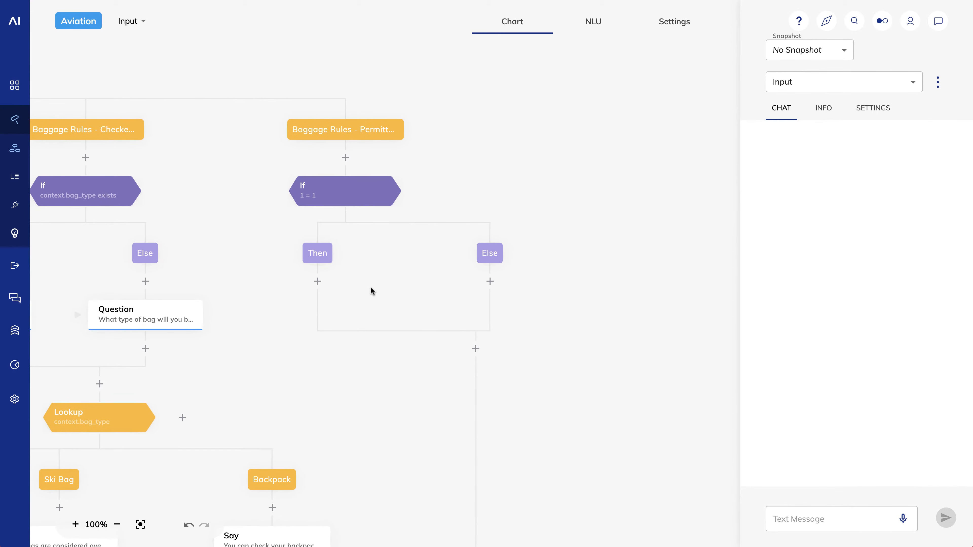
Step: Open the new If node for editing and copy the x.slots.pack path from JSON Path Finder
left_click(328, 196)
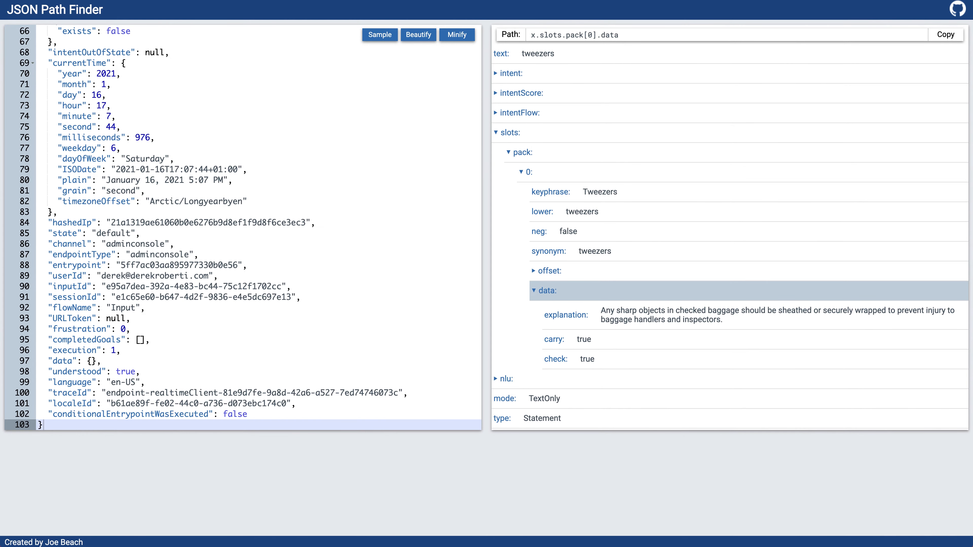
left_click(522, 152)
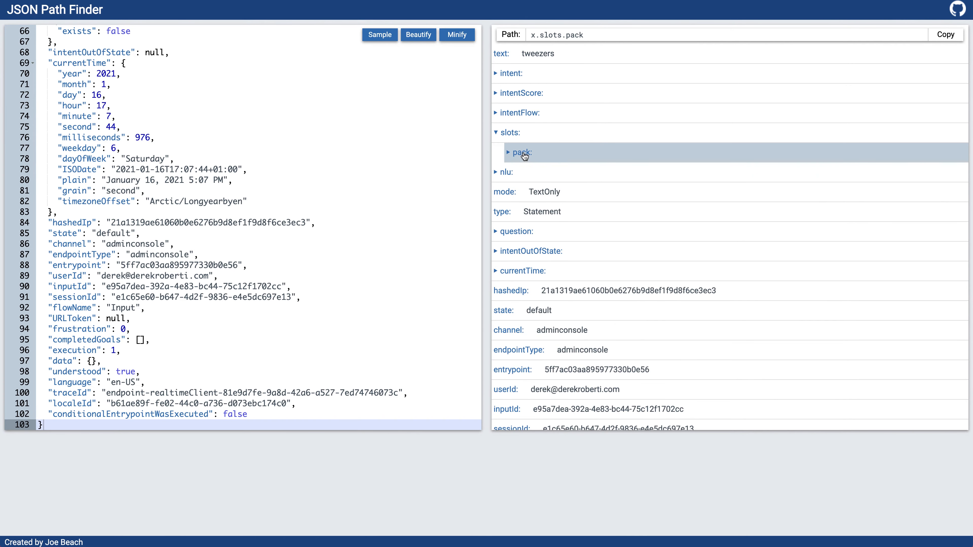
left_click(940, 40)
key("ctrl+Tab")
Step: Set the If node's condition to input.slots.pack exists and save the node
left_click_drag(557, 141, 486, 138)
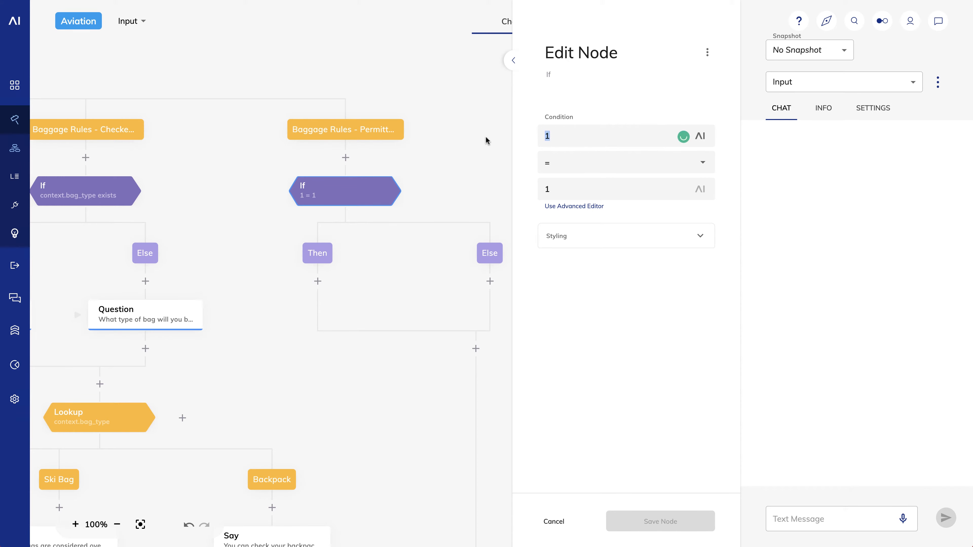
key("ctrl+v")
double_click(548, 136)
type("input")
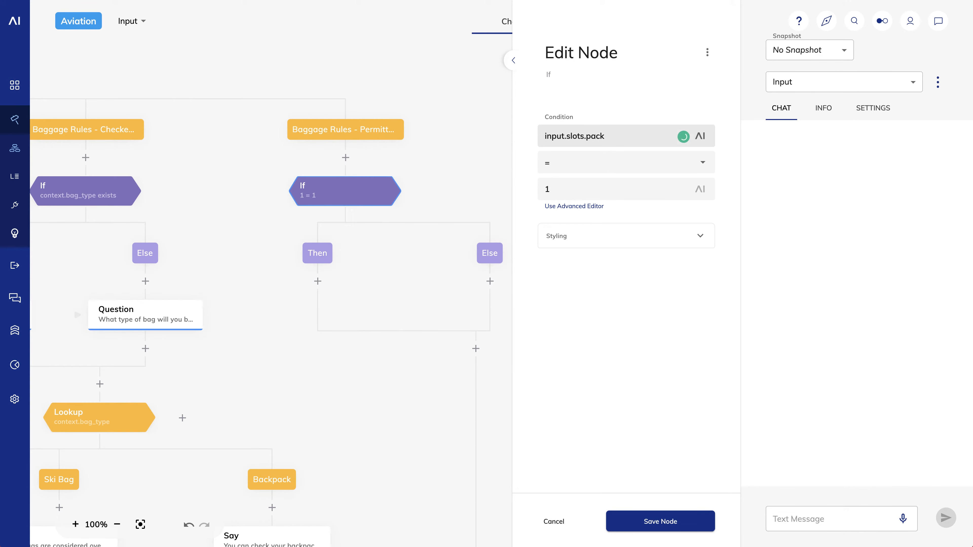
left_click(702, 162)
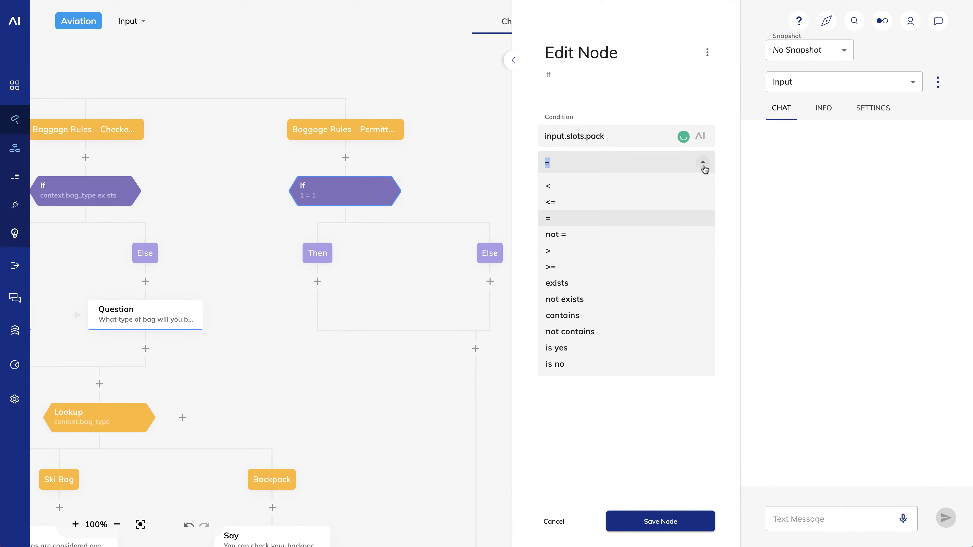
left_click(582, 287)
left_click(651, 522)
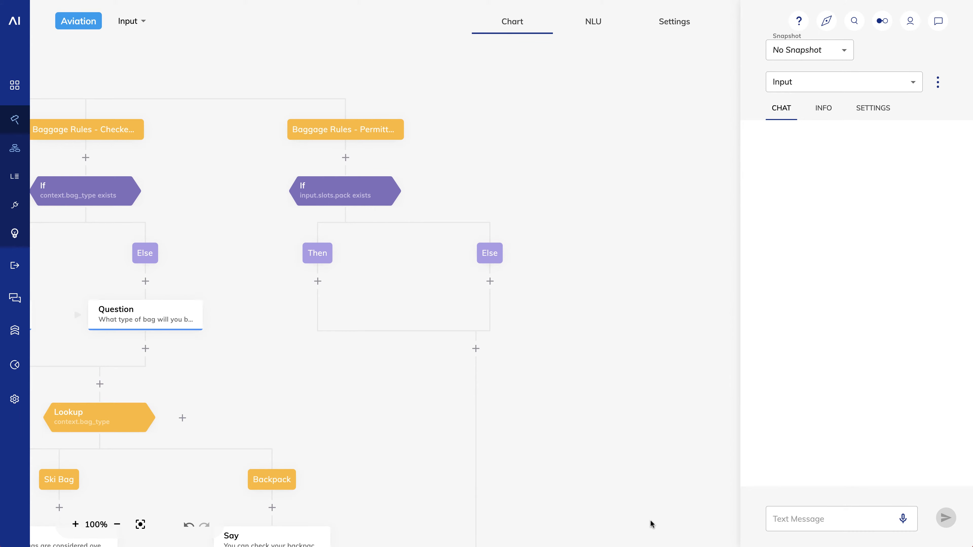
Step: Add a nested If in the pack check's Then branch and copy x.slots.pack[0].data.carry from JSON Path Finder
left_click(317, 281)
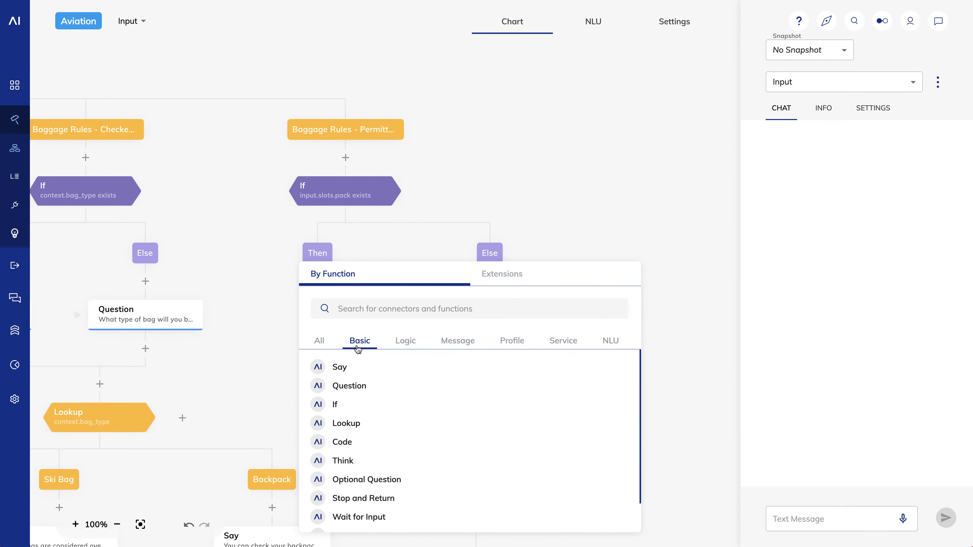
left_click(378, 407)
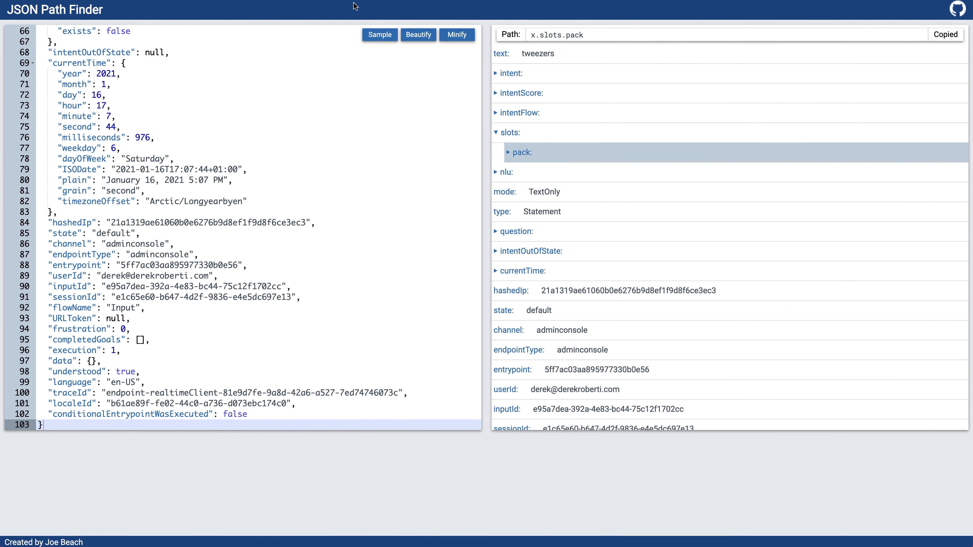
left_click(509, 153)
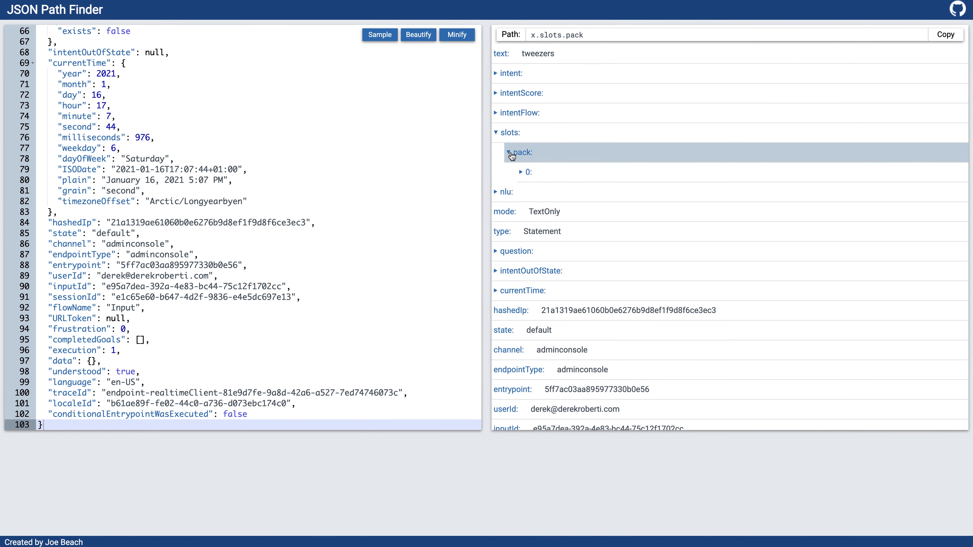
left_click(521, 173)
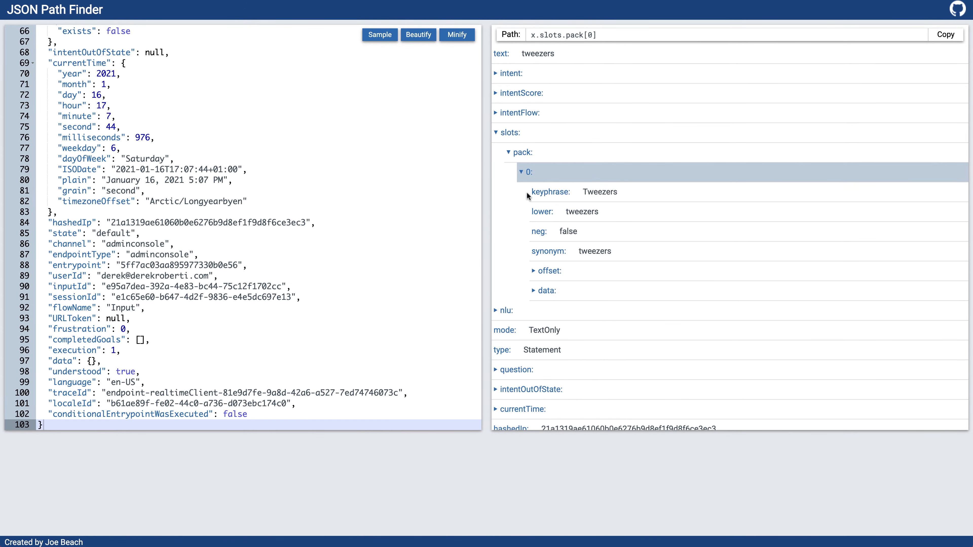
left_click(534, 292)
left_click(554, 340)
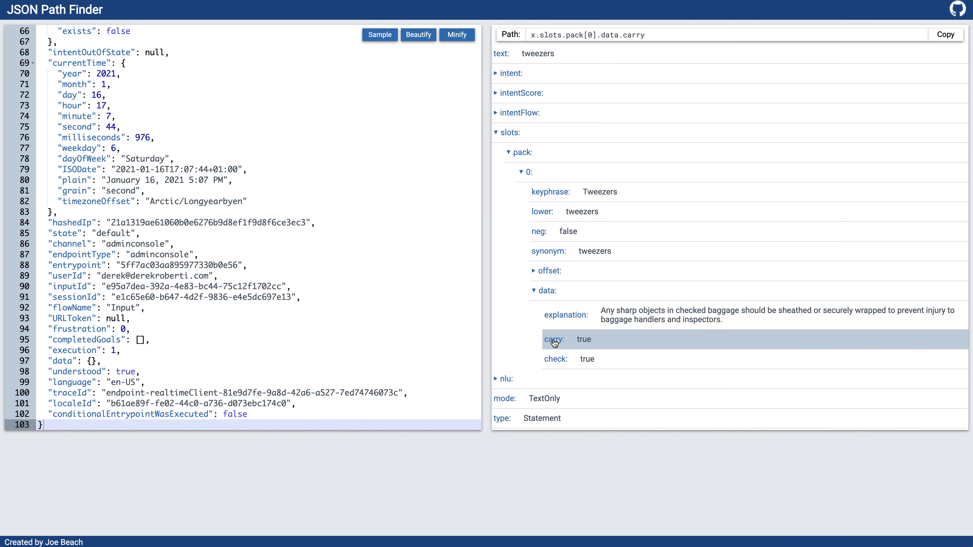
left_click(946, 35)
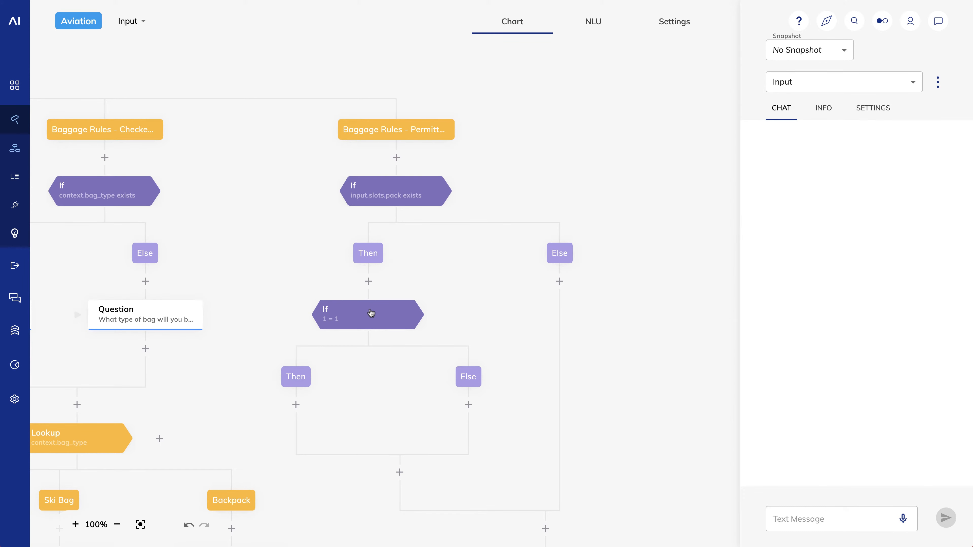
Step: Set the nested If node's condition to input.slots.pack[0].data.carry is yes and save the node
left_click(371, 313)
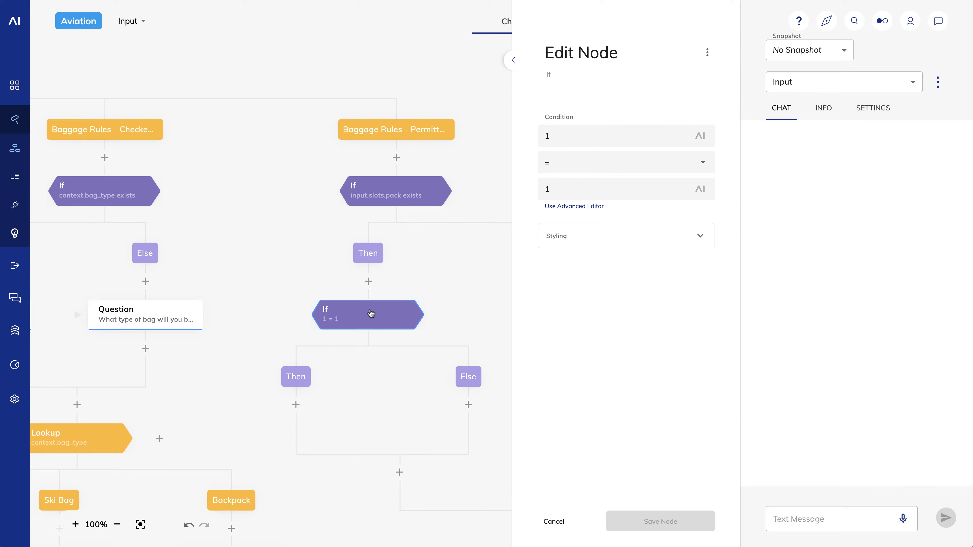
left_click_drag(567, 134, 514, 137)
key("ctrl+v")
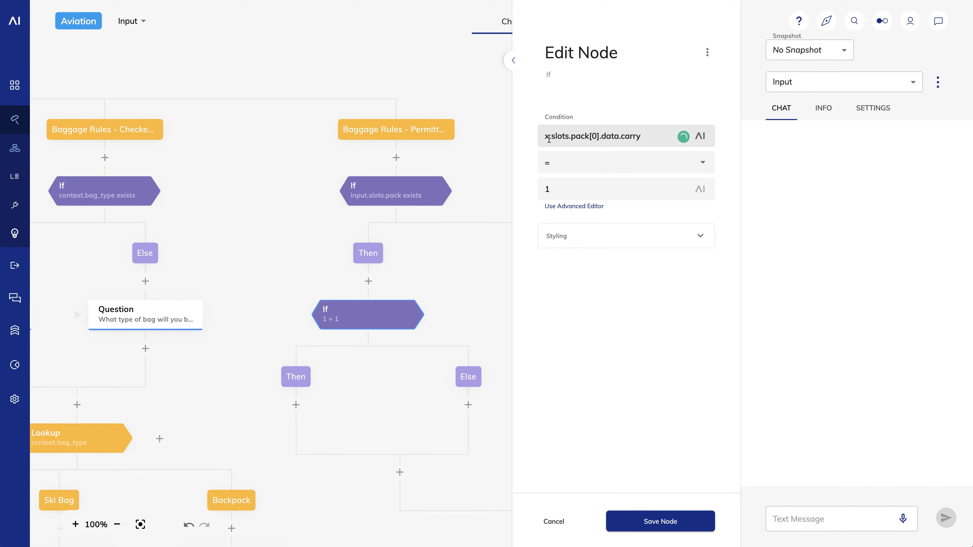
type("input")
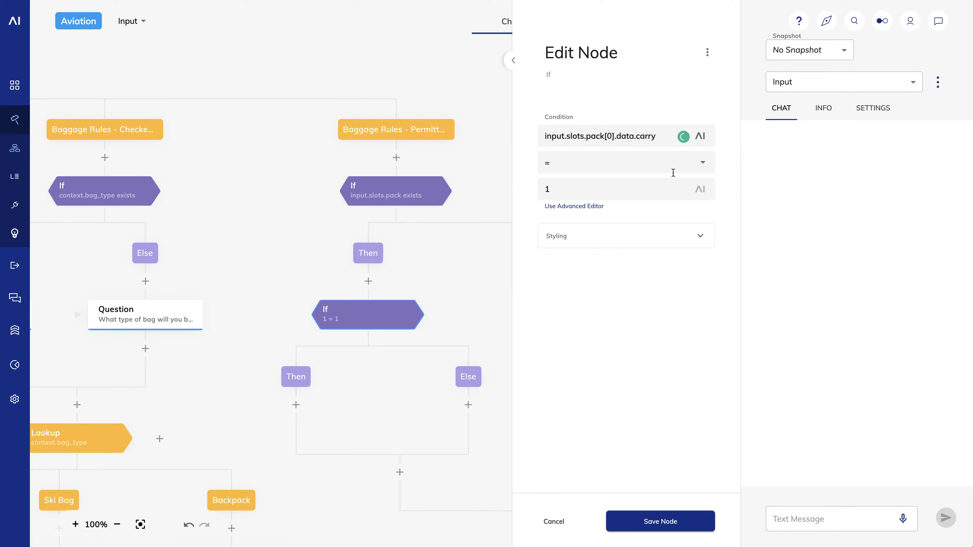
left_click(701, 162)
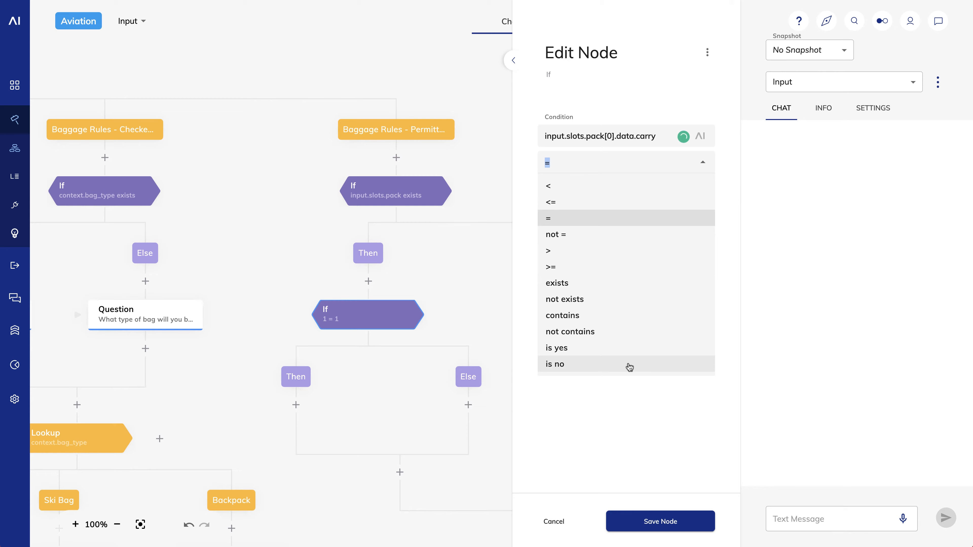
left_click(627, 349)
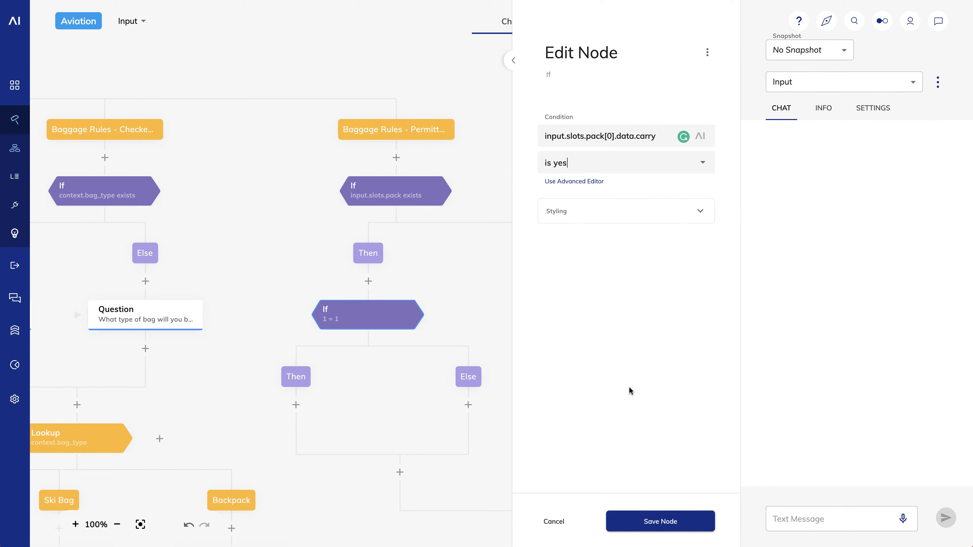
left_click(647, 522)
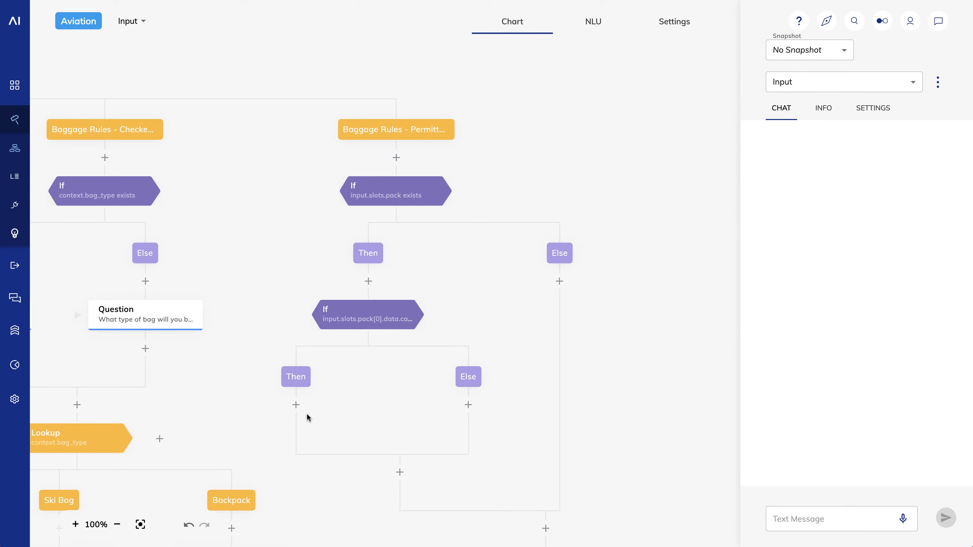
Step: Add a Say node to both the Then and Else branches of the nested carry check
left_click(295, 404)
left_click(327, 370)
left_click(495, 405)
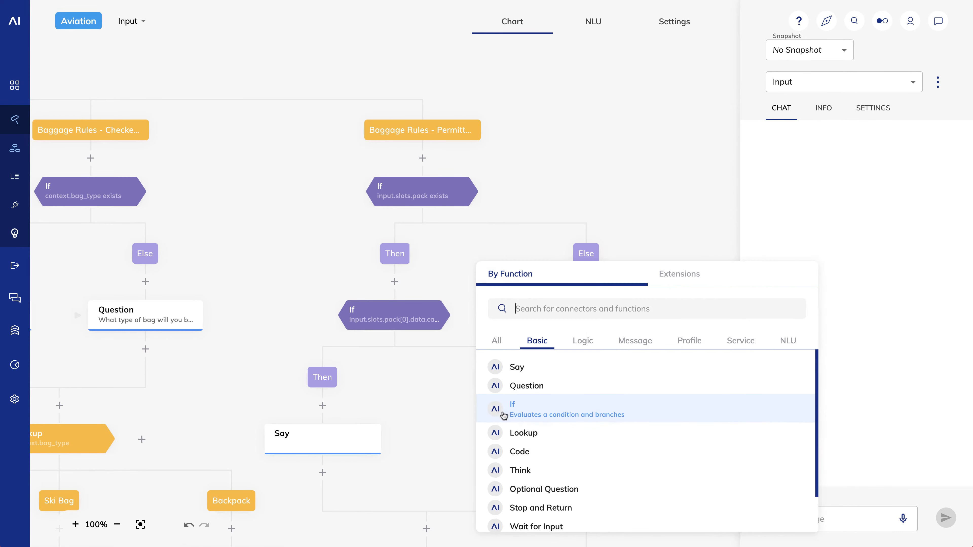
left_click(522, 365)
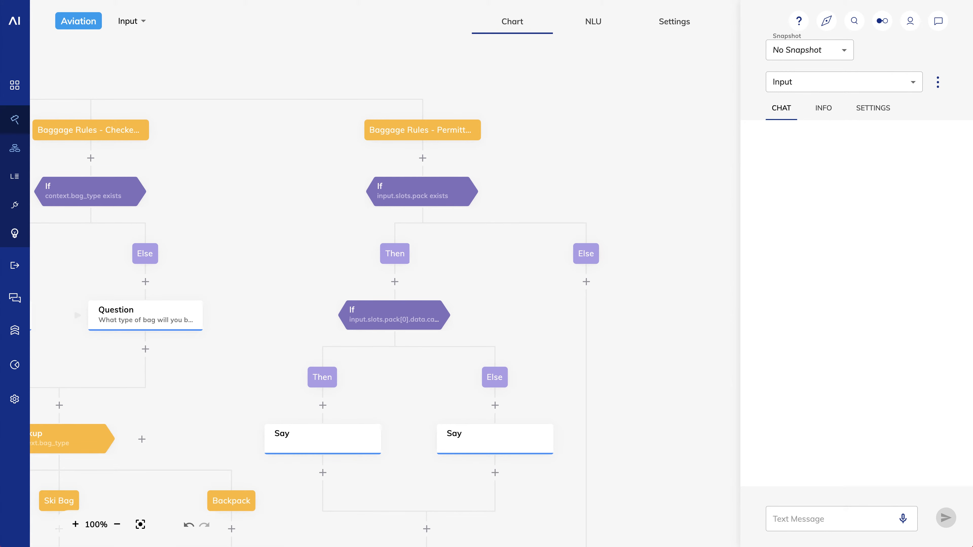
Step: Set the Then branch's Say text to "Yes, you can bring this in the main cabin." and save the node
left_click(318, 444)
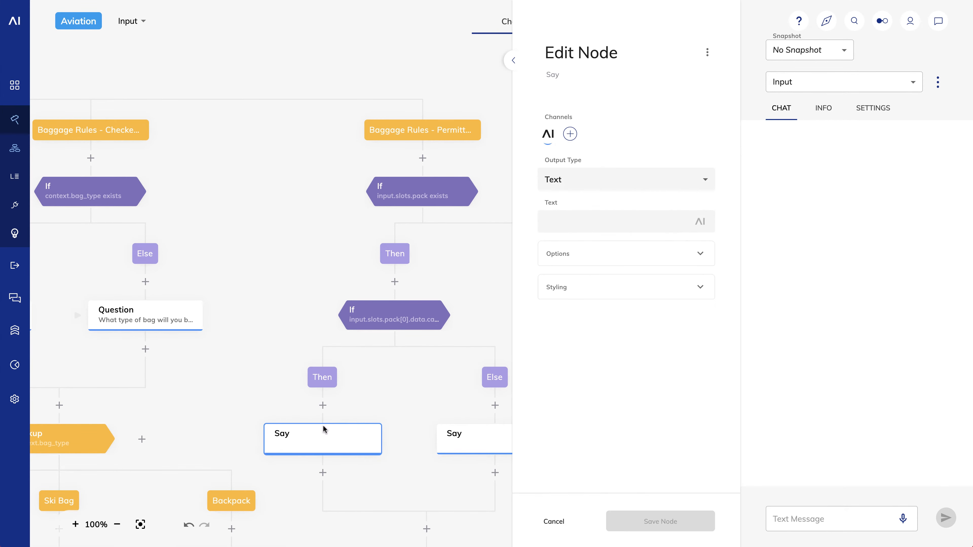
left_click(585, 218)
key("ctrl+v")
left_click(660, 522)
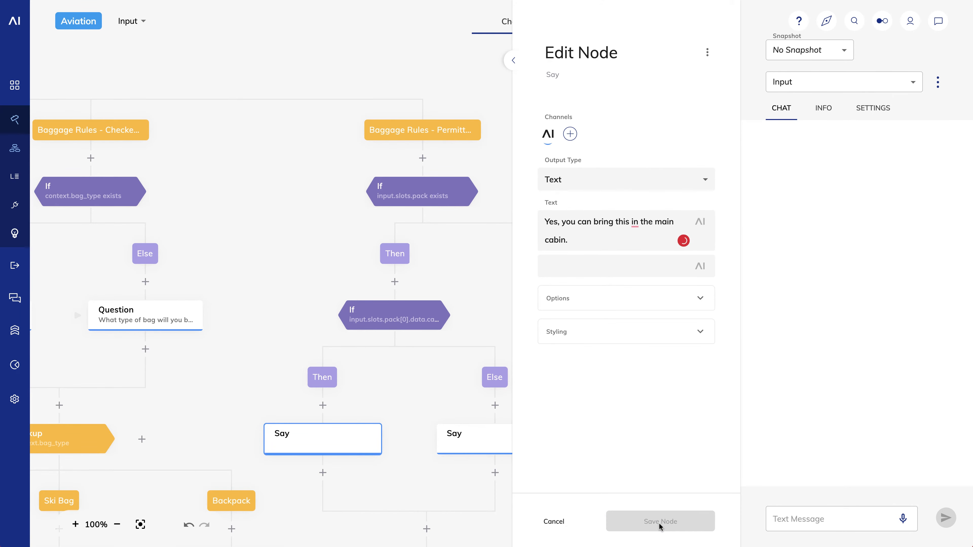
Step: Set the Else branch's Say text to "This item is not permitted in the main cabin." and save the node
left_click(474, 437)
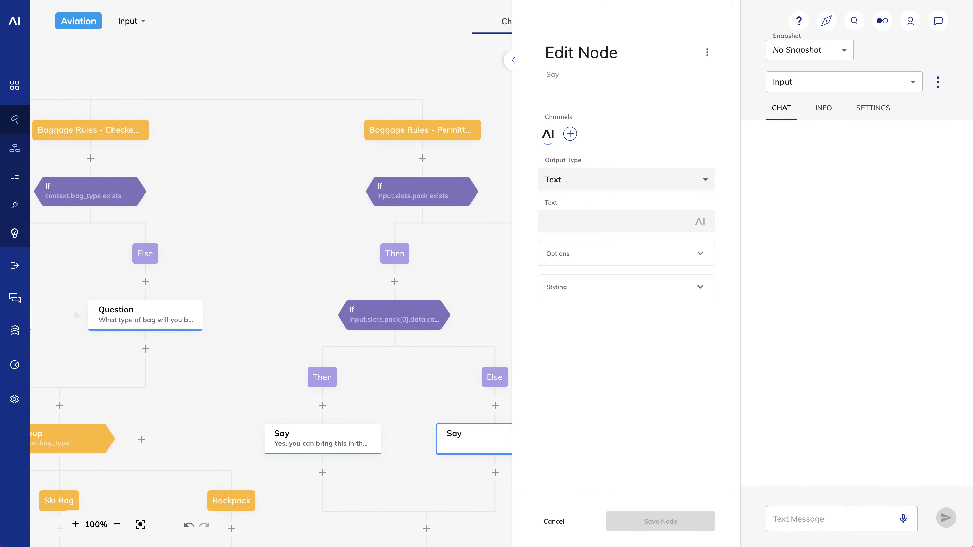
left_click(627, 228)
key("ctrl+v")
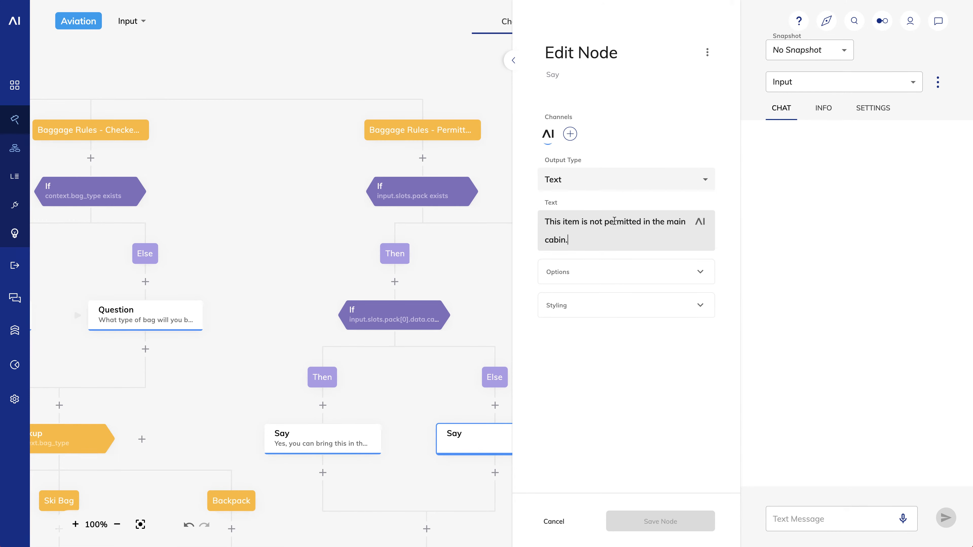
left_click(649, 522)
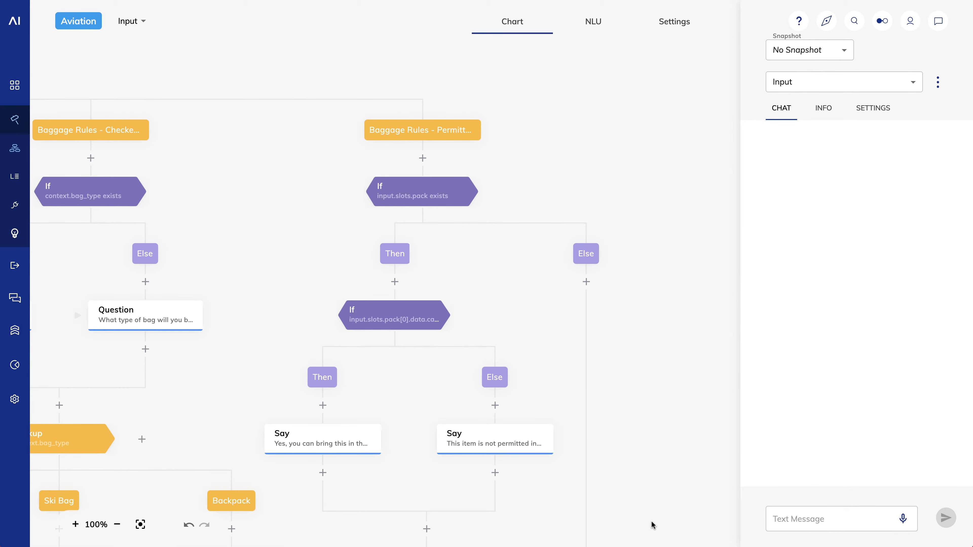
Step: Copy the nested carry check If node with its Say branches and paste it directly below the original's merged branches
left_click_drag(453, 486, 459, 308)
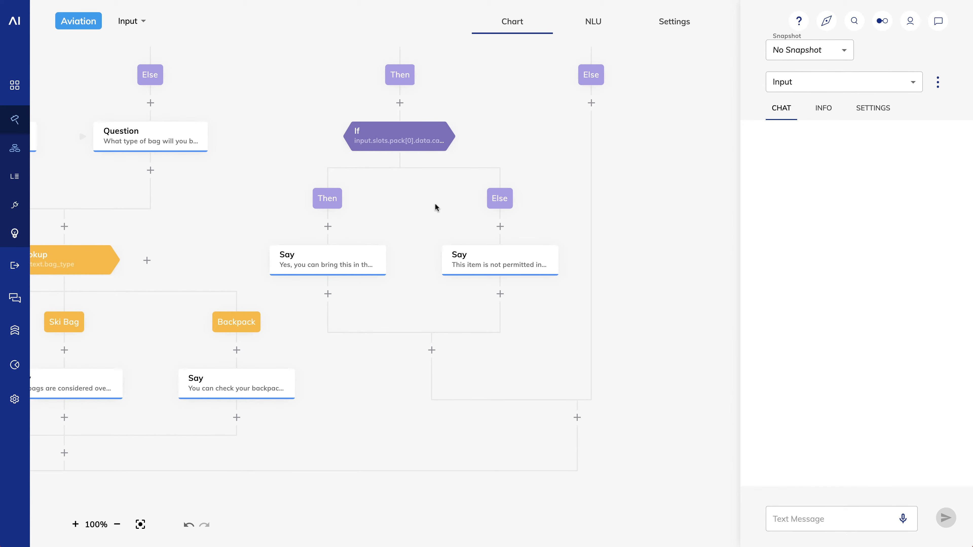
right_click(397, 137)
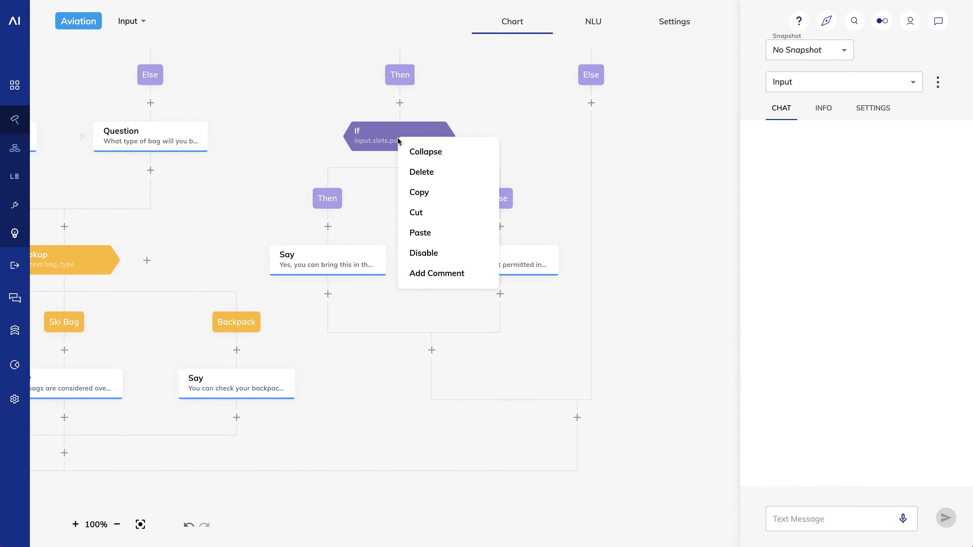
left_click(420, 190)
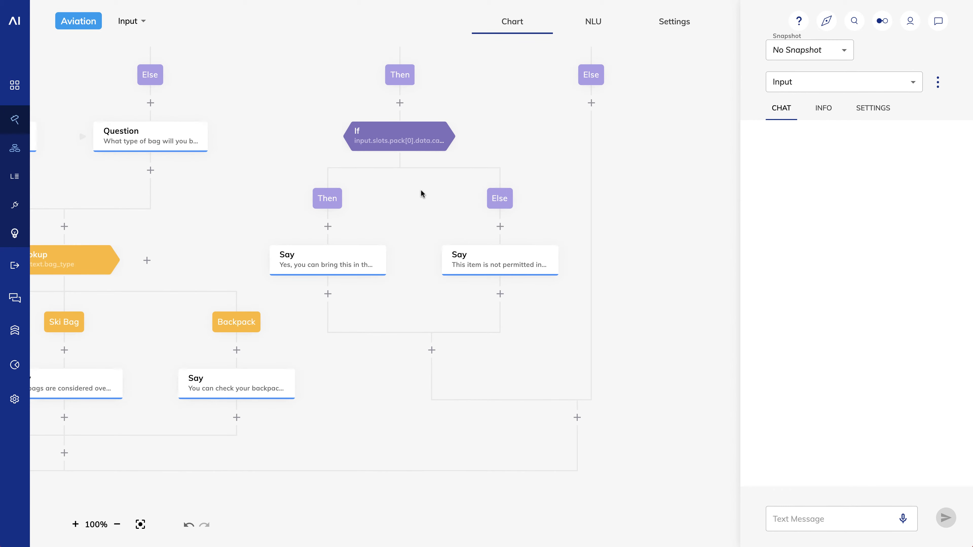
left_click(432, 350)
left_click(453, 364)
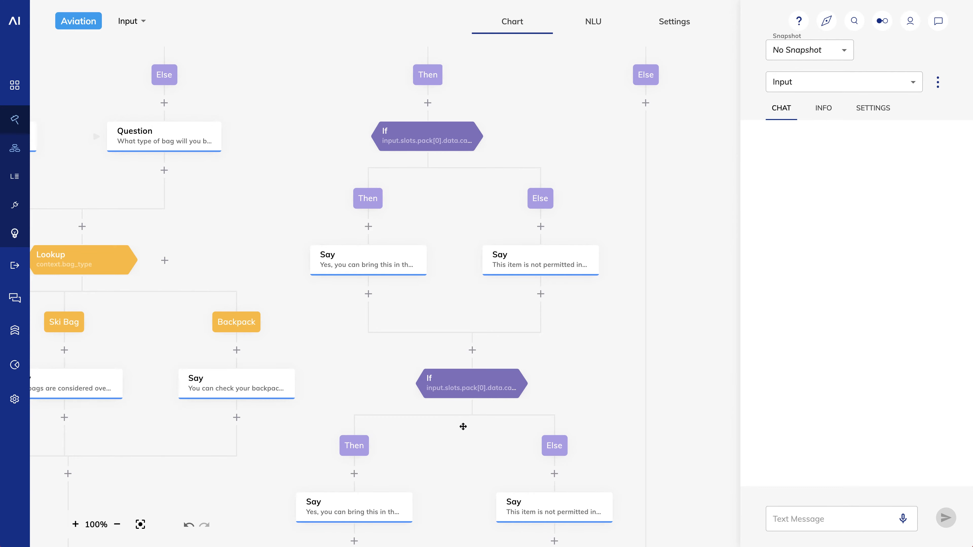
Step: Open the pasted If node for editing, then switch to JSON Path Finder and copy the path x.slots.pack[0].data.check
left_click_drag(463, 428, 443, 293)
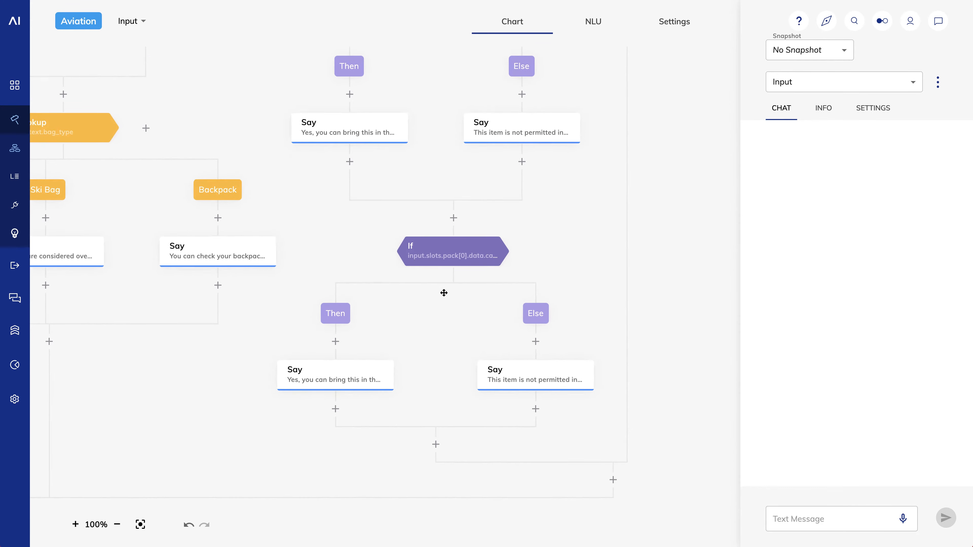
left_click(457, 252)
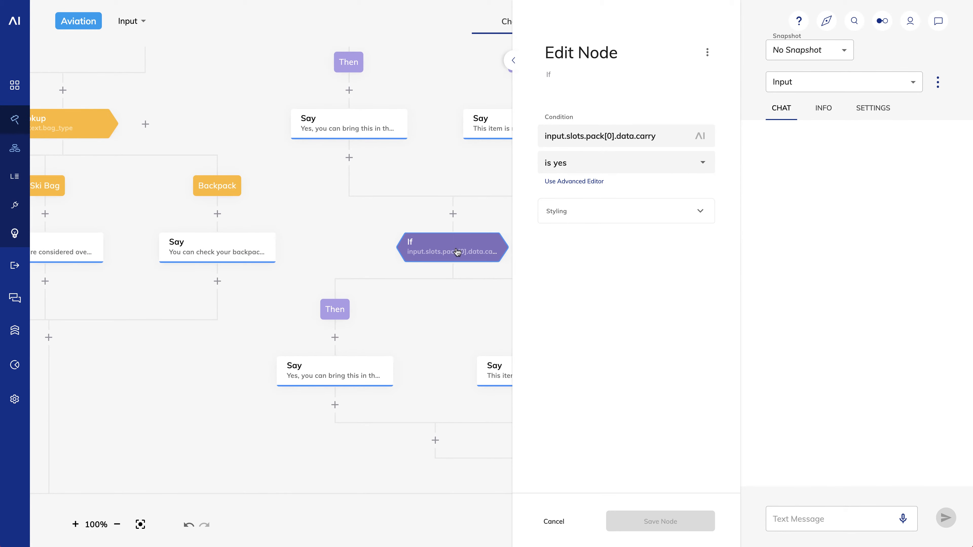
left_click(406, 0)
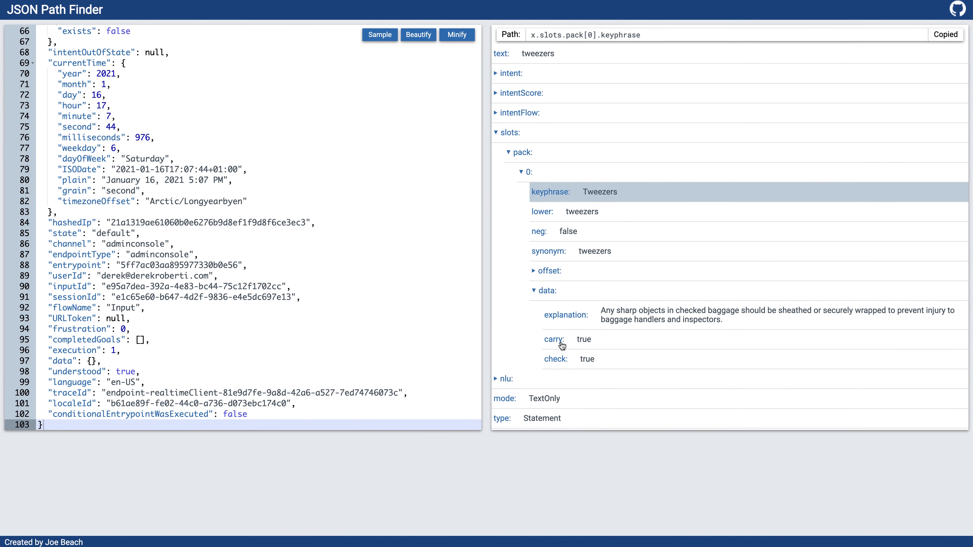
left_click(556, 363)
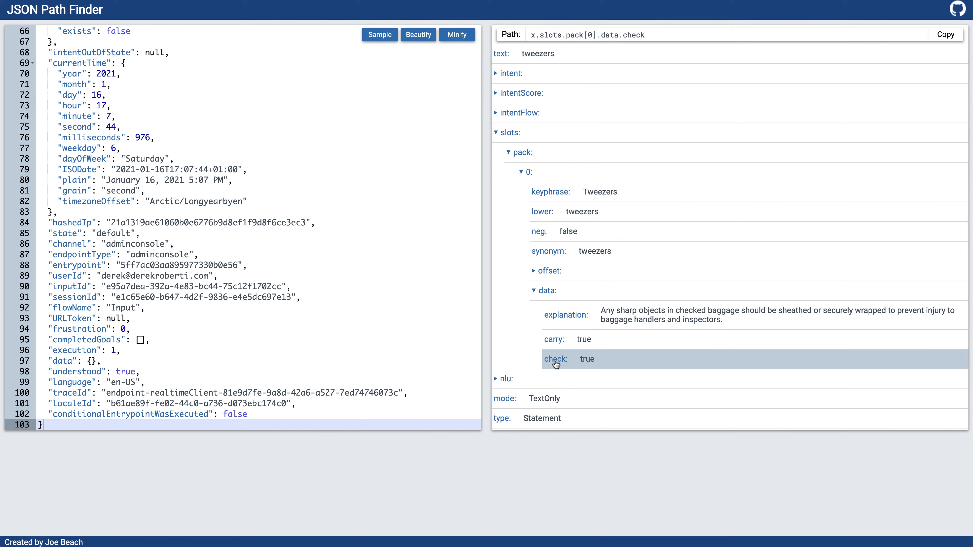
left_click(944, 35)
Step: Back in the flow editor, set the pasted If node's condition to input.slots.pack[0].data.check and save the node
left_click(341, 0)
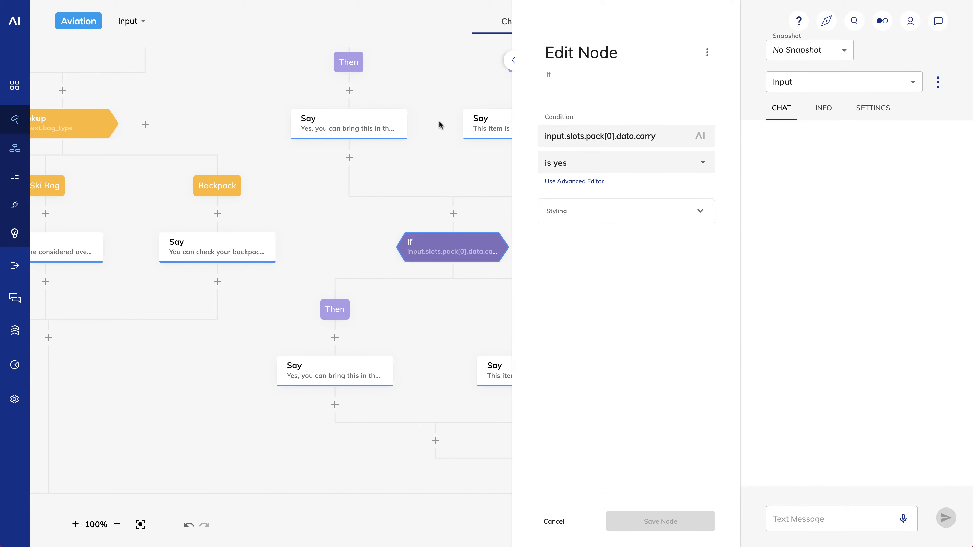
left_click_drag(669, 134, 522, 135)
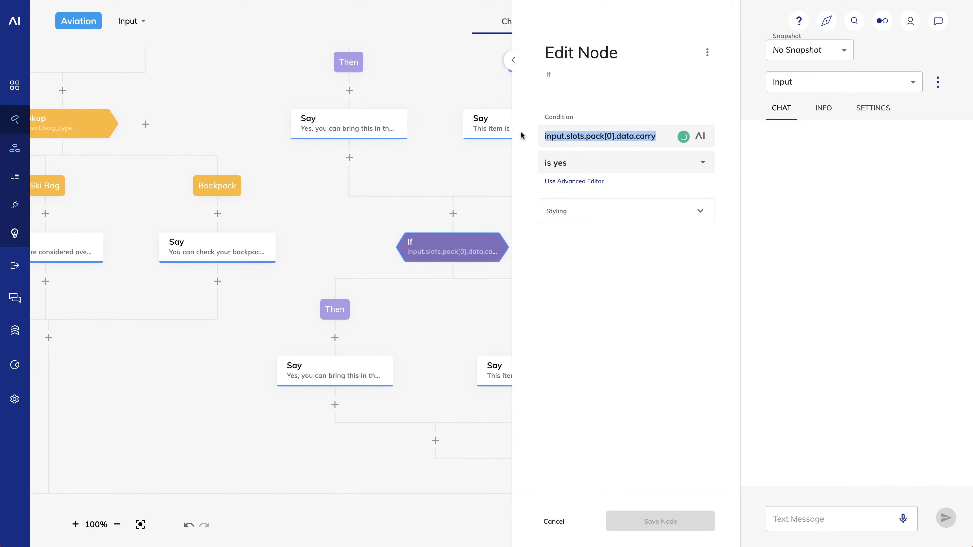
key("ctrl+v")
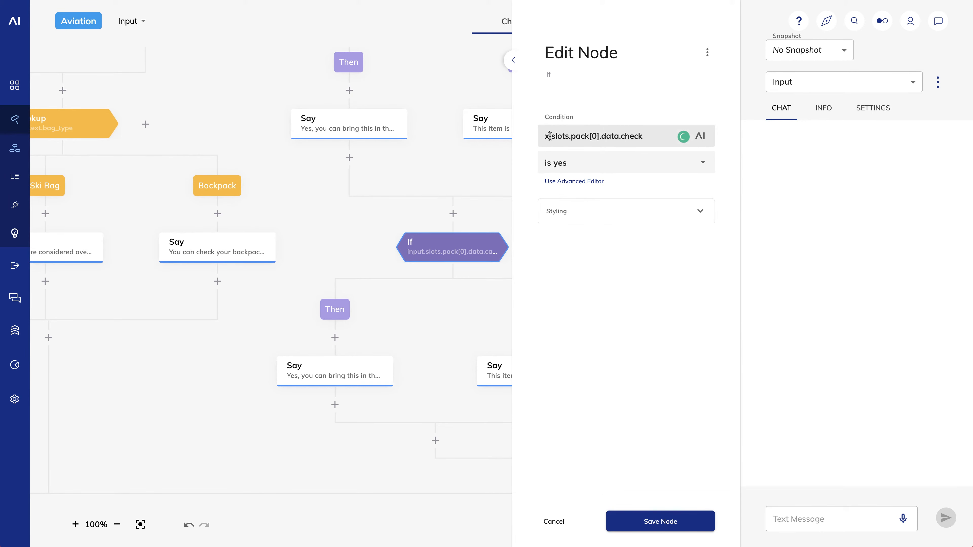
double_click(547, 136)
type("input")
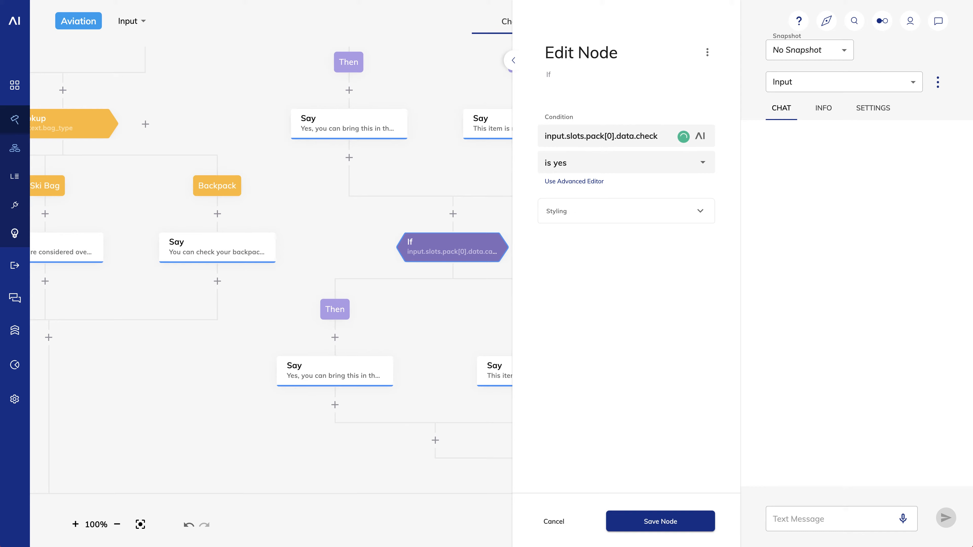
left_click(649, 515)
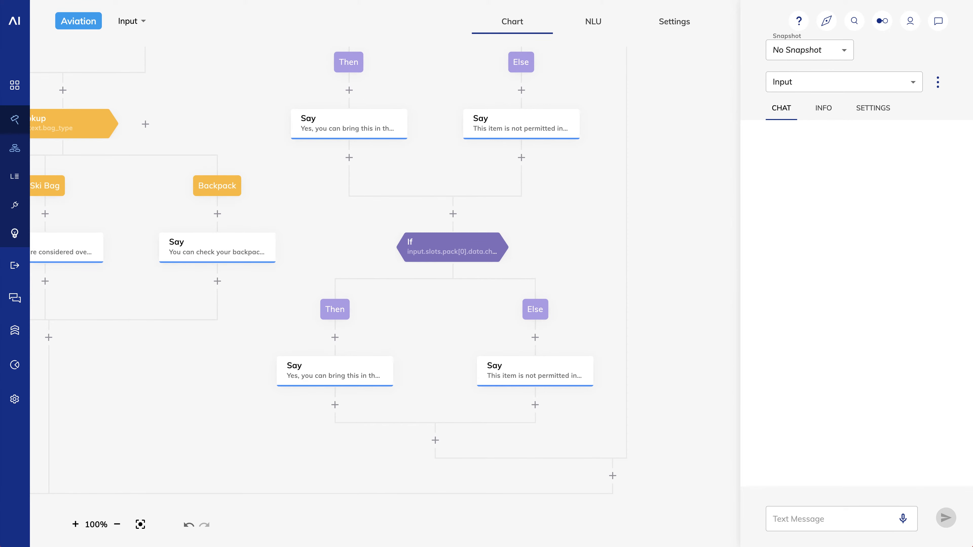
Step: Set the check condition's Then branch Say text to "Yes, you can bring this in your checked baggage." and save the node
left_click(330, 375)
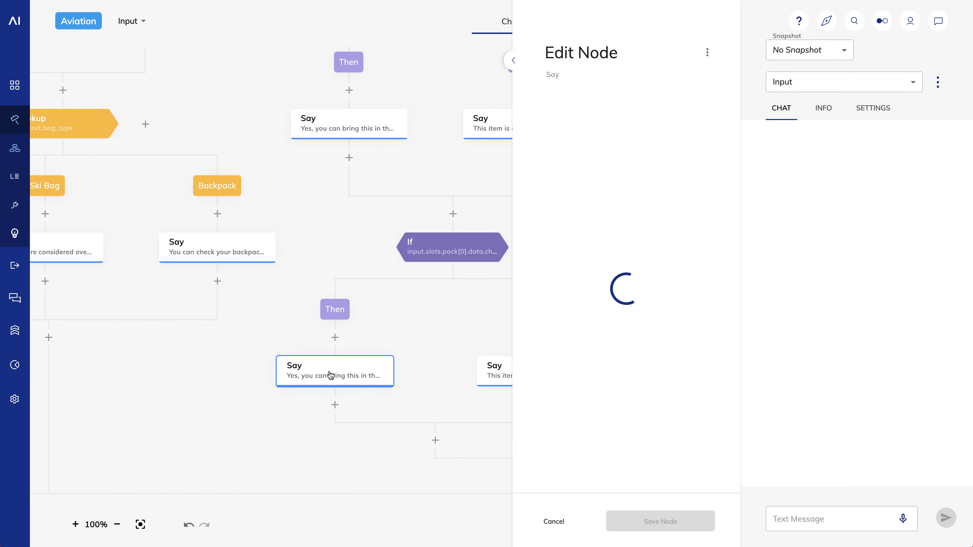
left_click_drag(597, 233, 523, 206)
key("ctrl+v")
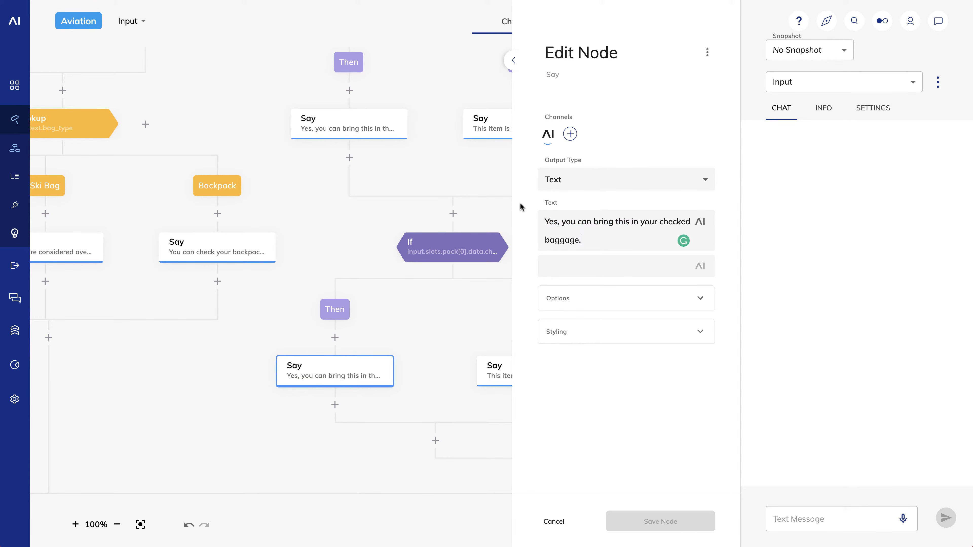
left_click(650, 526)
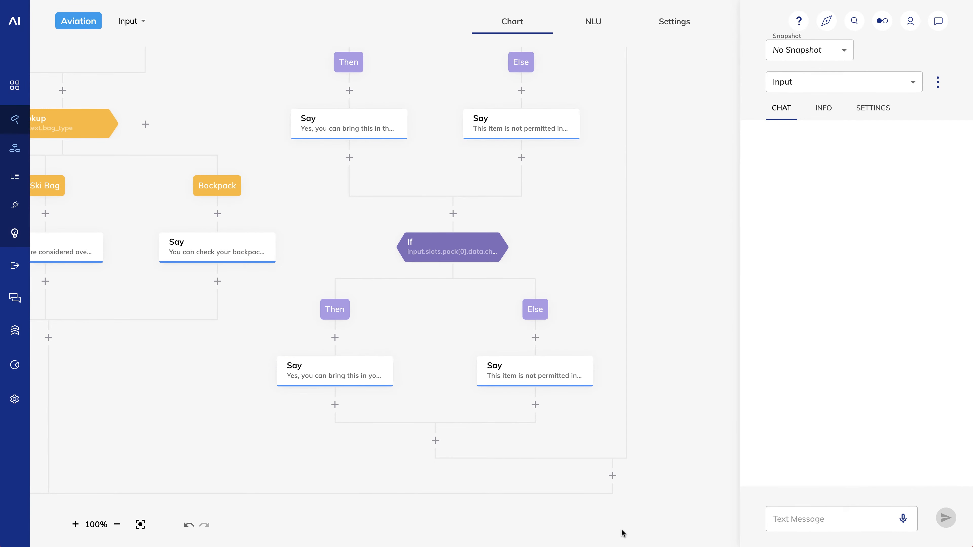
Step: Set the check condition's Else branch Say text to "This item is not permitted in checked baggage." and save the node
left_click(533, 380)
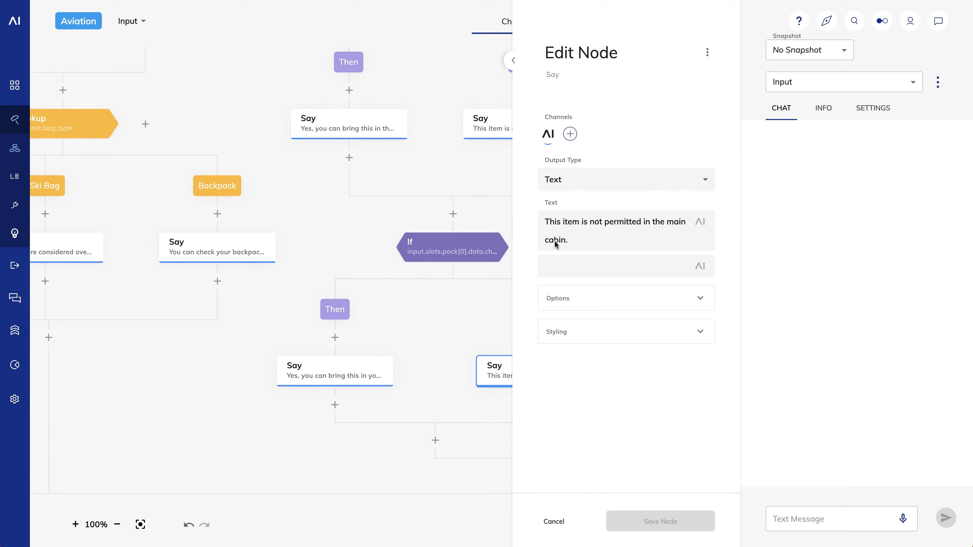
left_click_drag(573, 241, 532, 218)
key("ctrl+v")
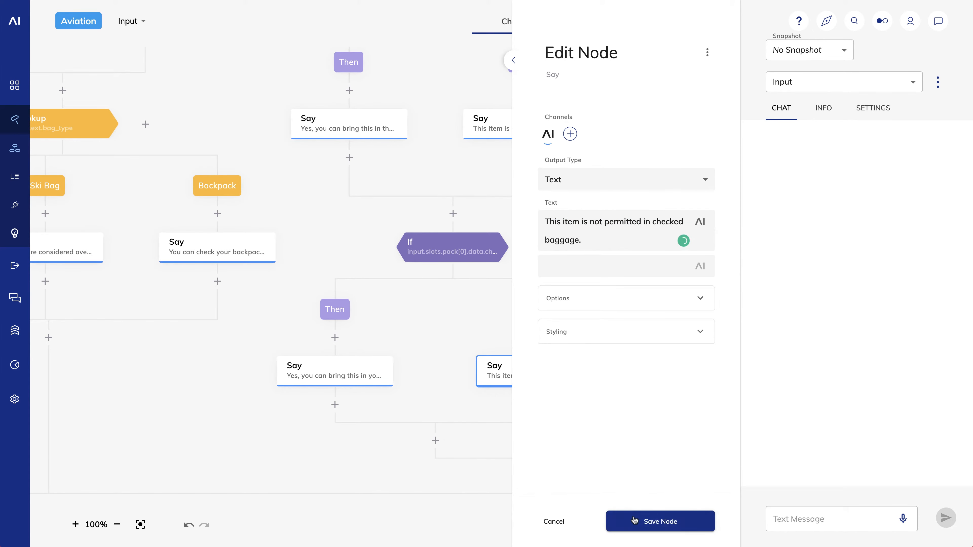
left_click(637, 524)
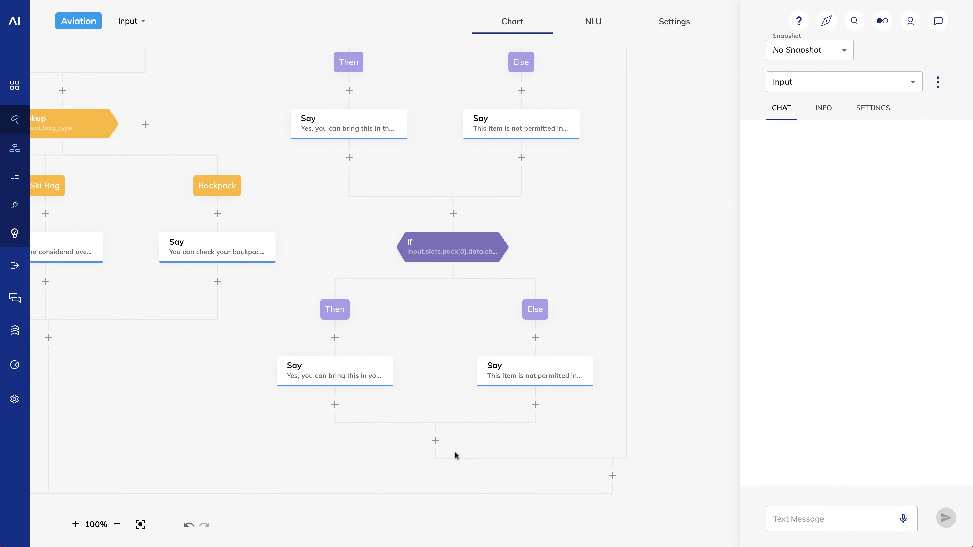
Step: Add a Say node after the check condition's merged branches and enter the empty expression {{ }} as its text
left_click(435, 440)
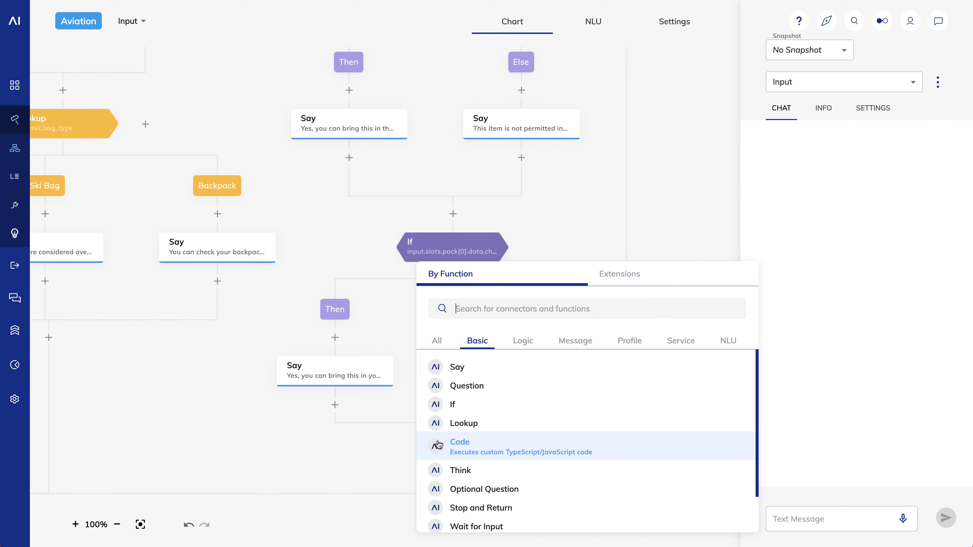
left_click(459, 366)
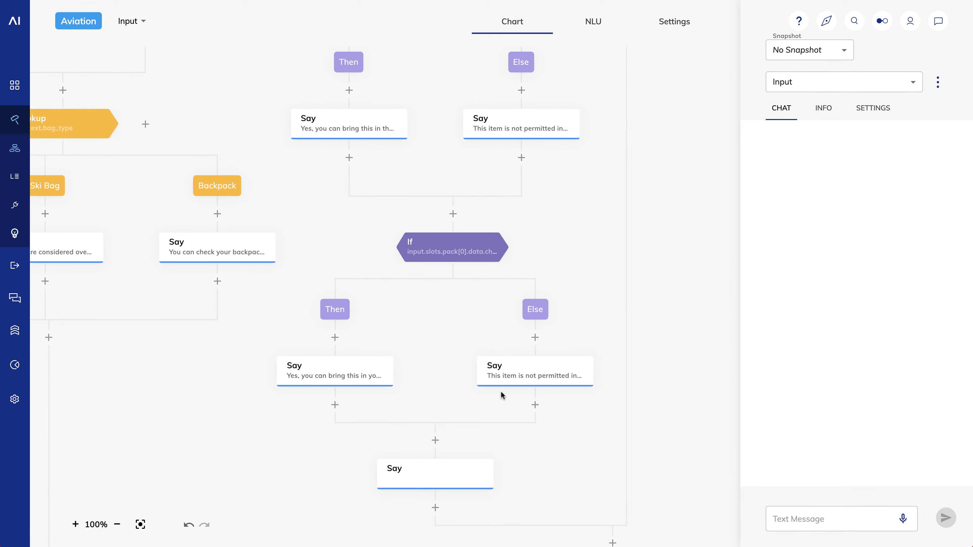
left_click(436, 484)
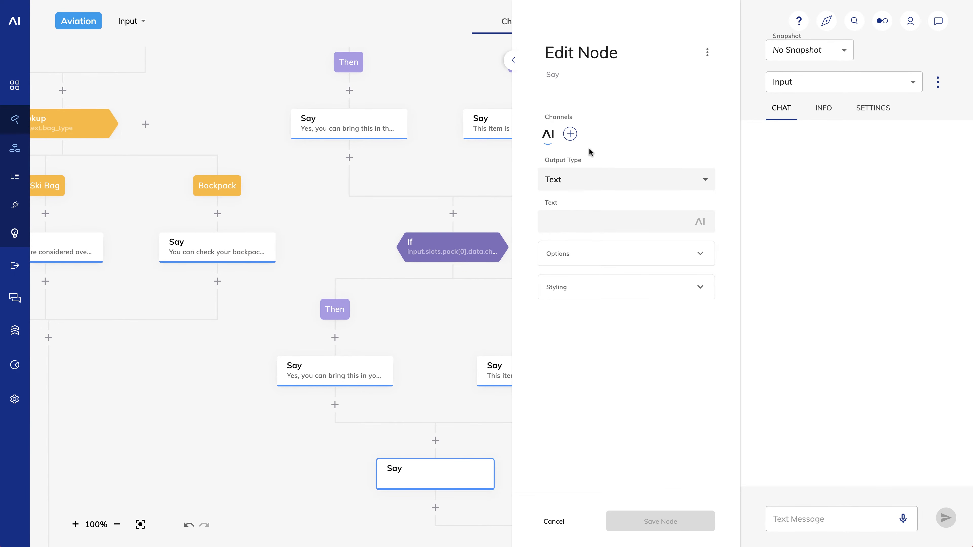
left_click(571, 221)
type("{{ }}")
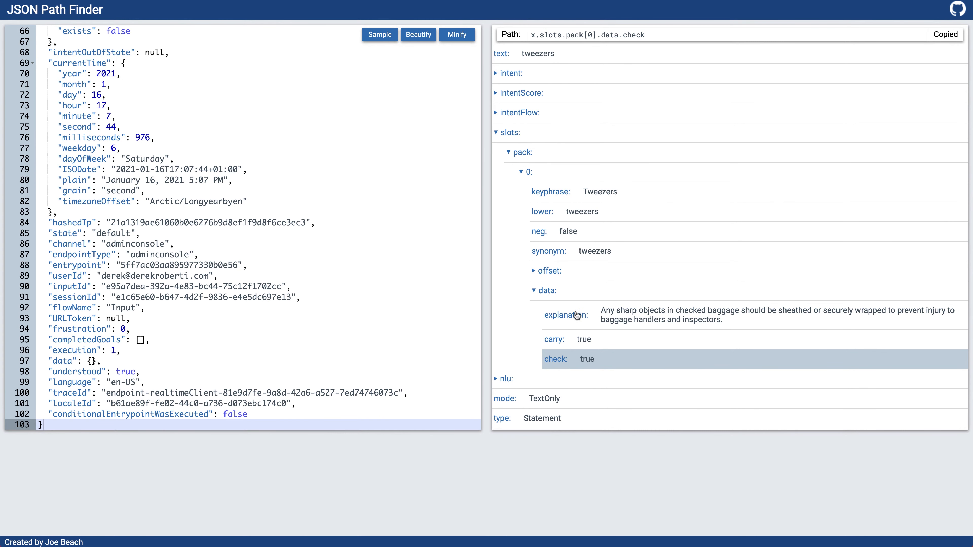
Step: Using the explanation path copied from JSON Path Finder, set the Say text to {{ input.slots.pack[0].data.explanation }} and save the node
left_click(576, 316)
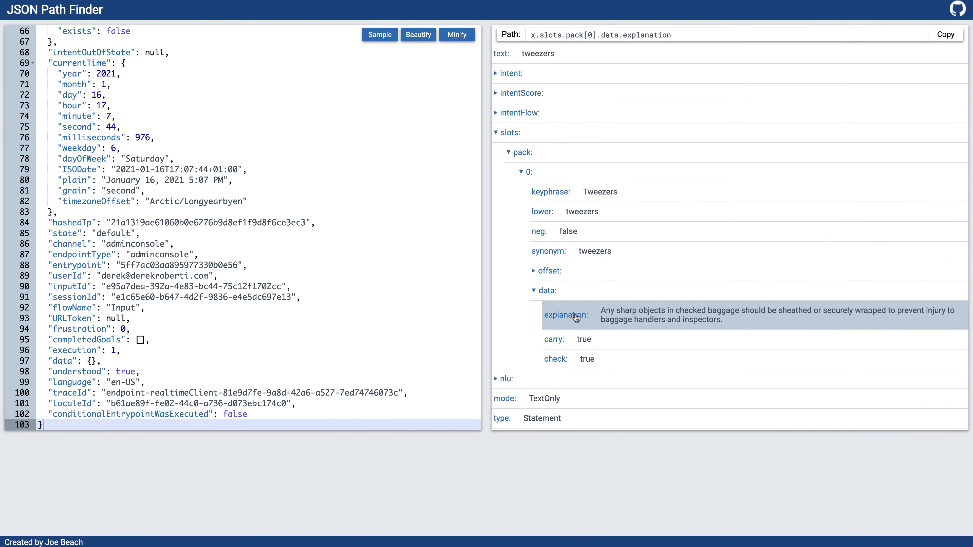
left_click(945, 35)
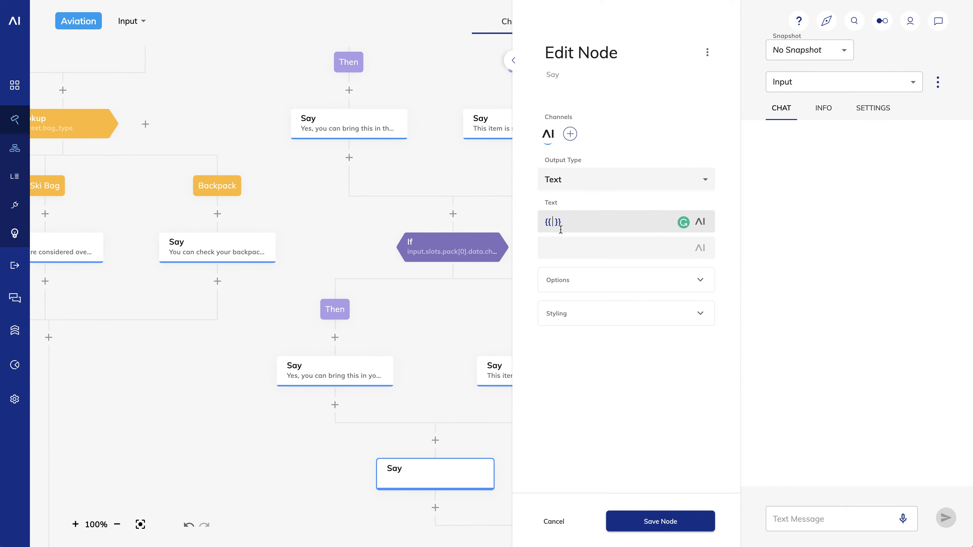
key("ctrl+v")
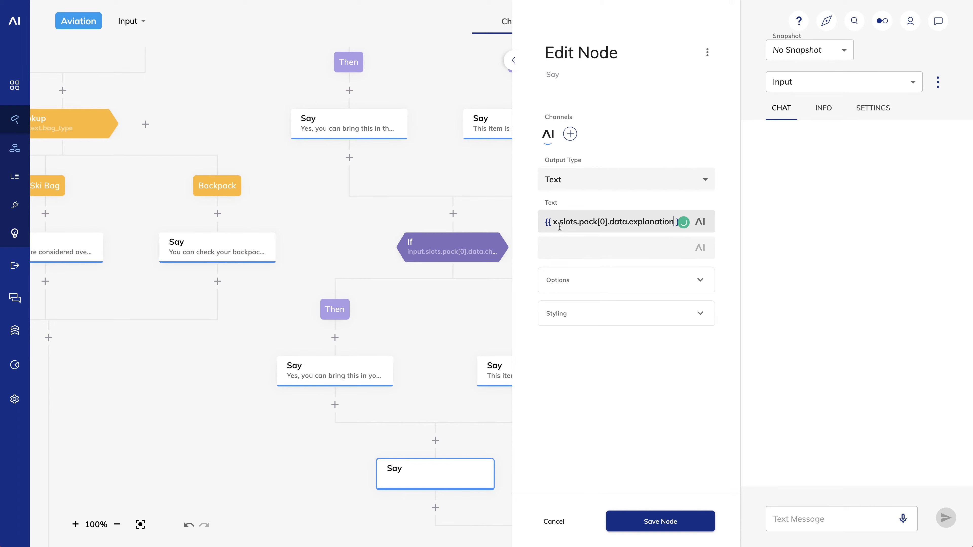
double_click(555, 221)
type("input")
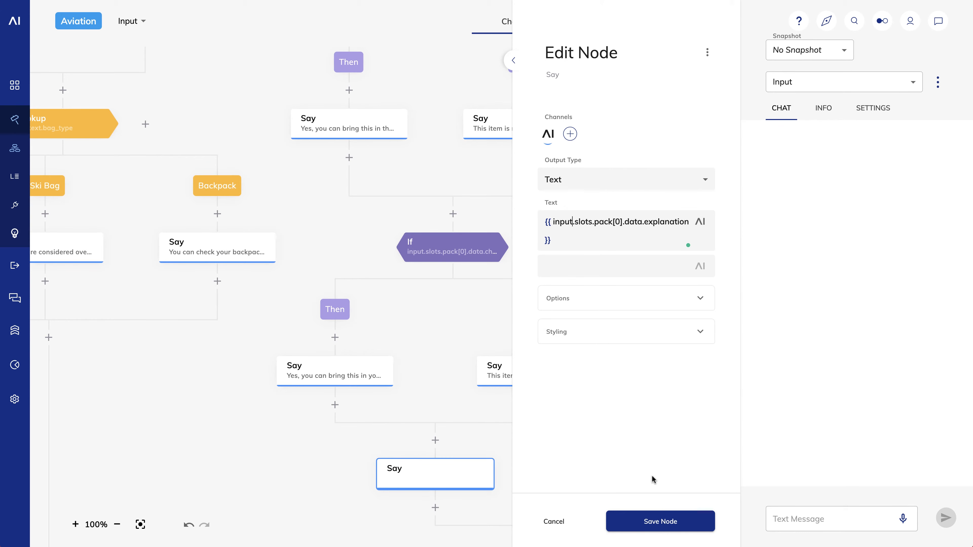
left_click(652, 522)
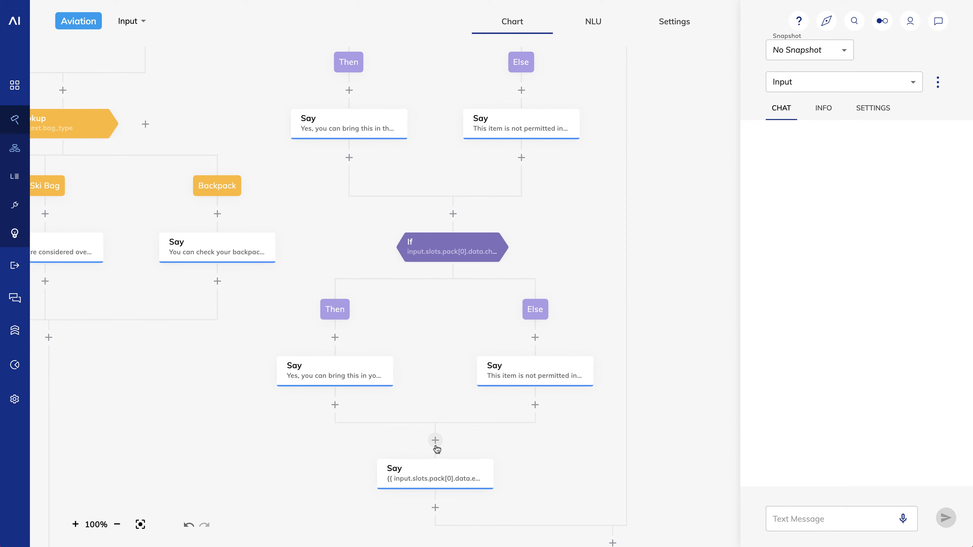
Step: Add a Copy Slots To Context node directly below the explanation Say node
left_click_drag(523, 478, 524, 277)
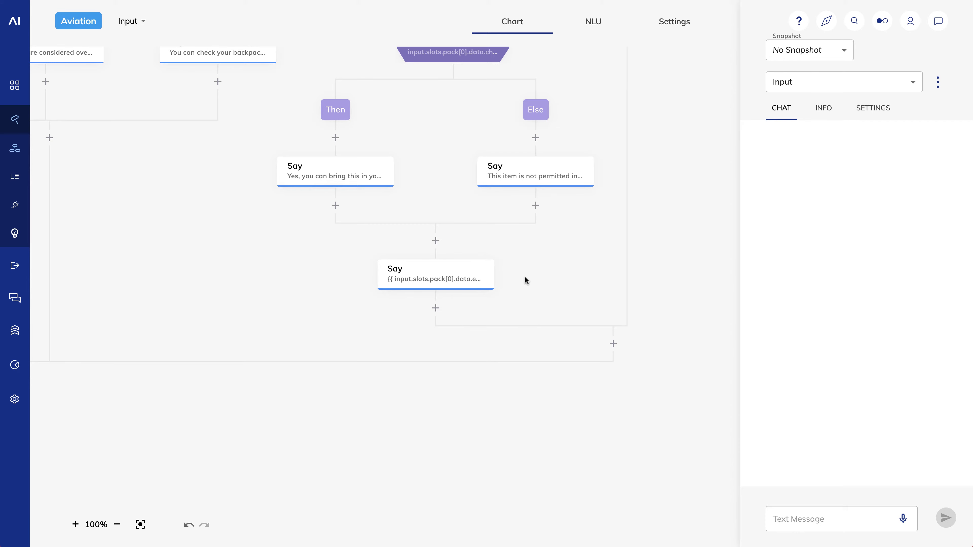
left_click(435, 307)
type("copy")
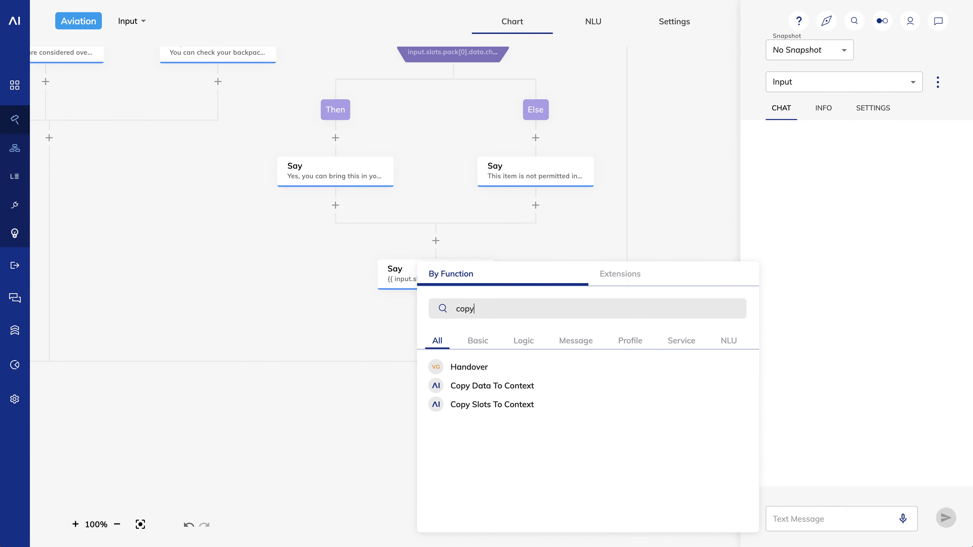
left_click(482, 405)
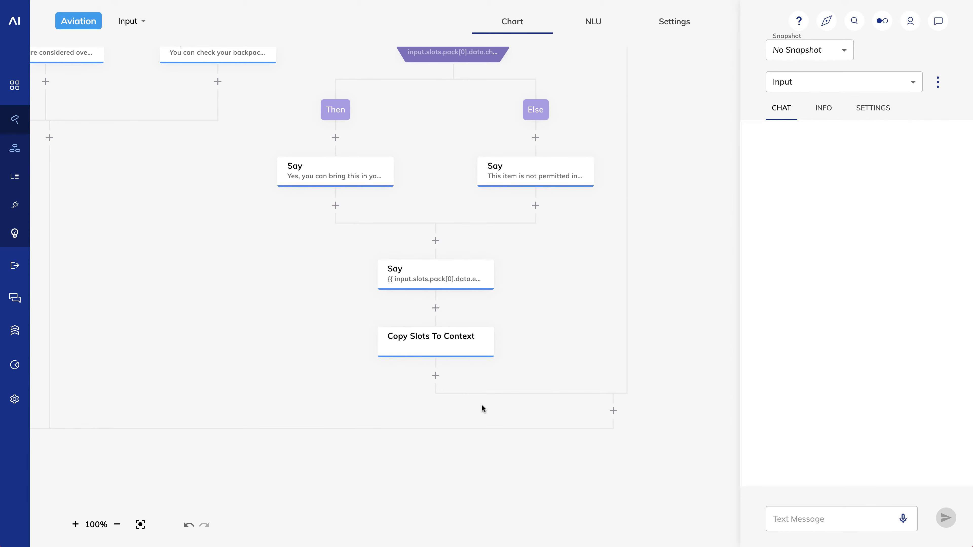
Step: Set both the context key and the slot name of the Copy Slots To Context node to pack, and save the node
left_click(426, 344)
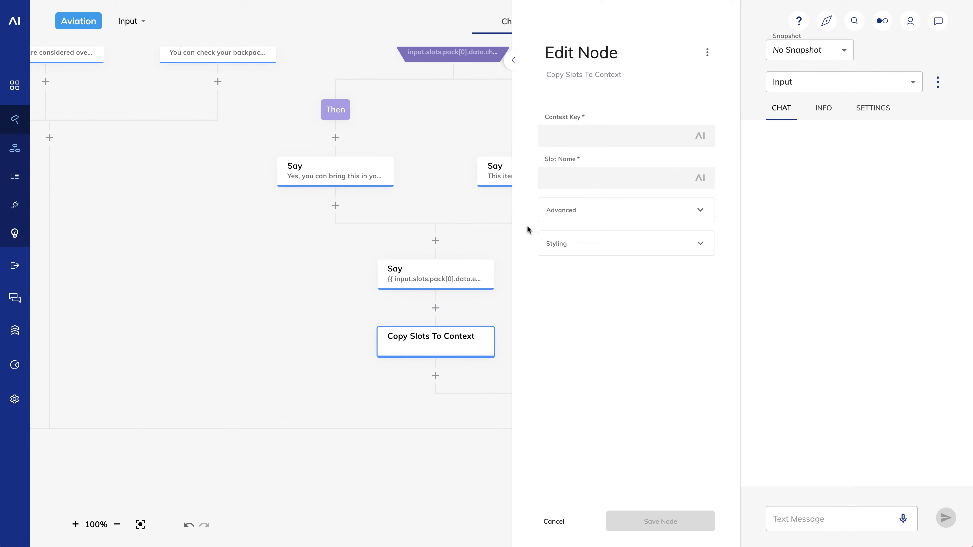
left_click(592, 136)
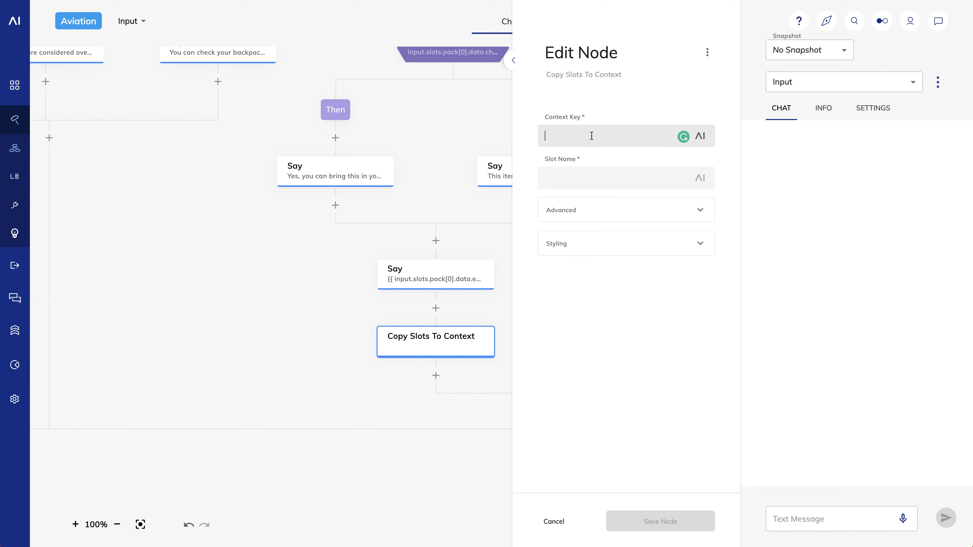
type("pack")
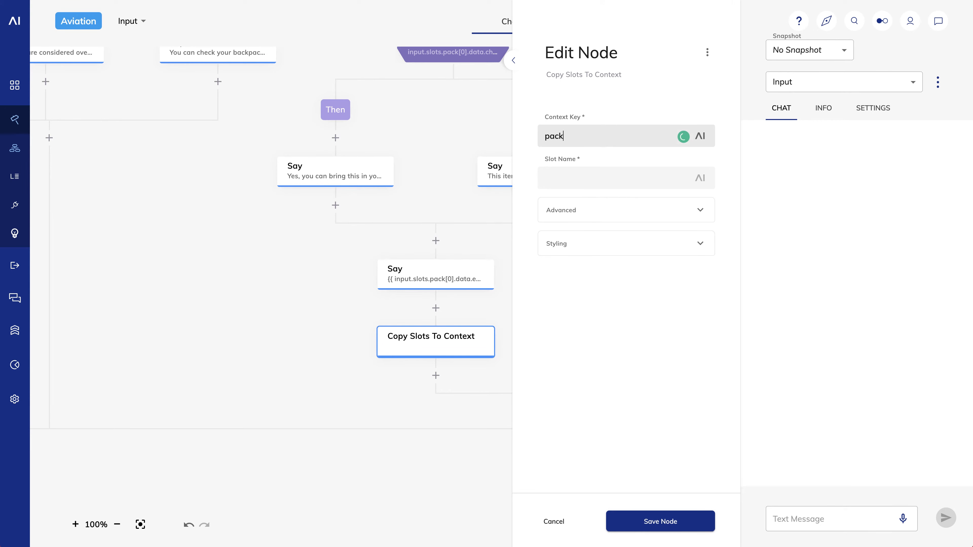
left_click(592, 182)
type("pack")
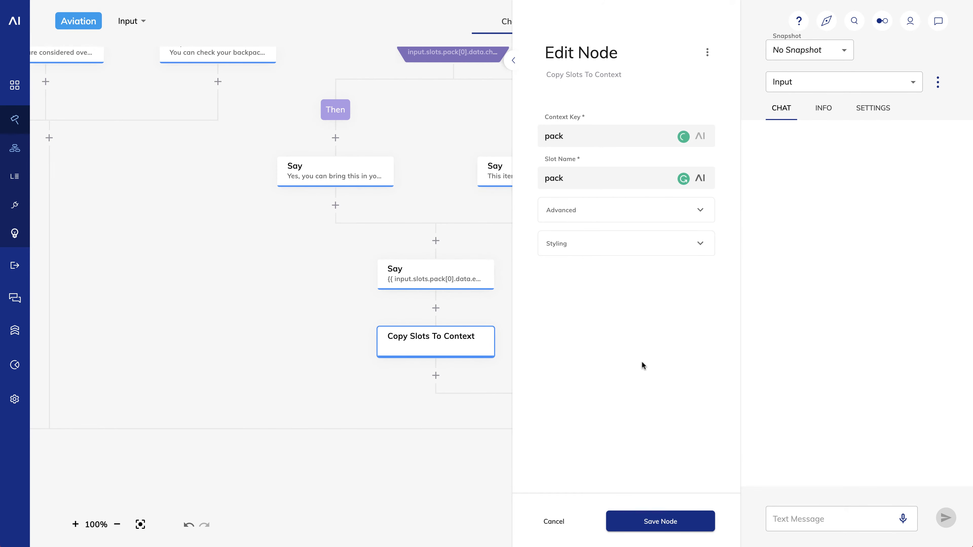
left_click(655, 526)
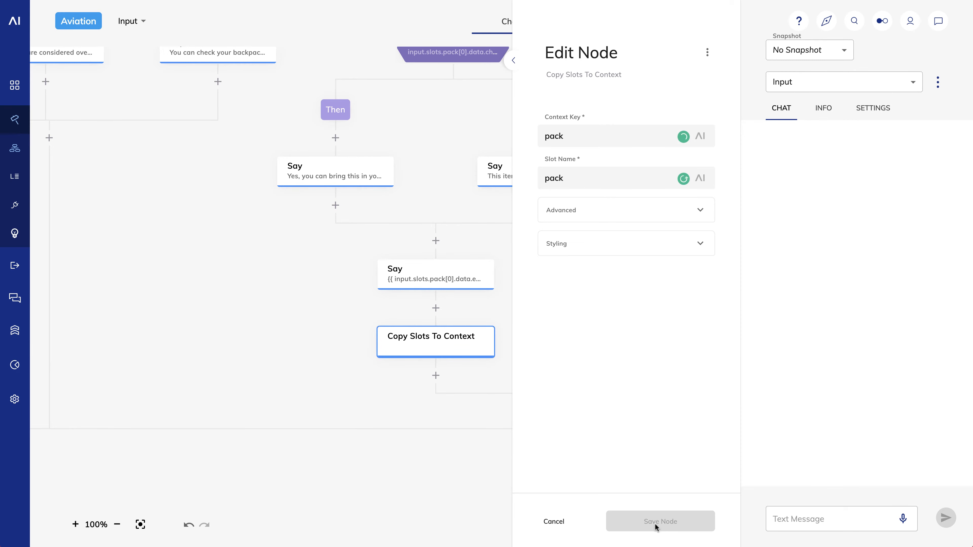
Step: Add a Question node under the Else branch of the "input.slots.pack exists" condition
scroll(597, 417, "up", 5)
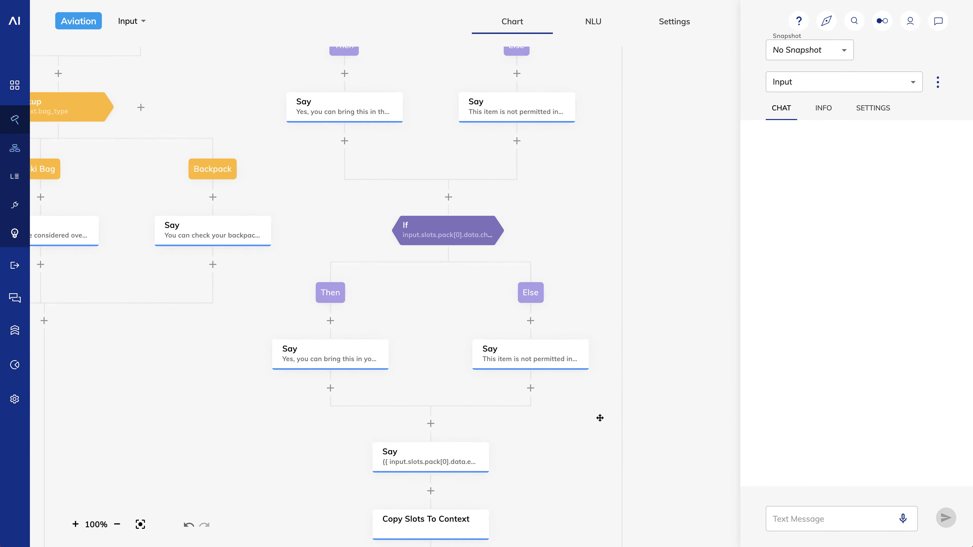
scroll(594, 228, "up", 7)
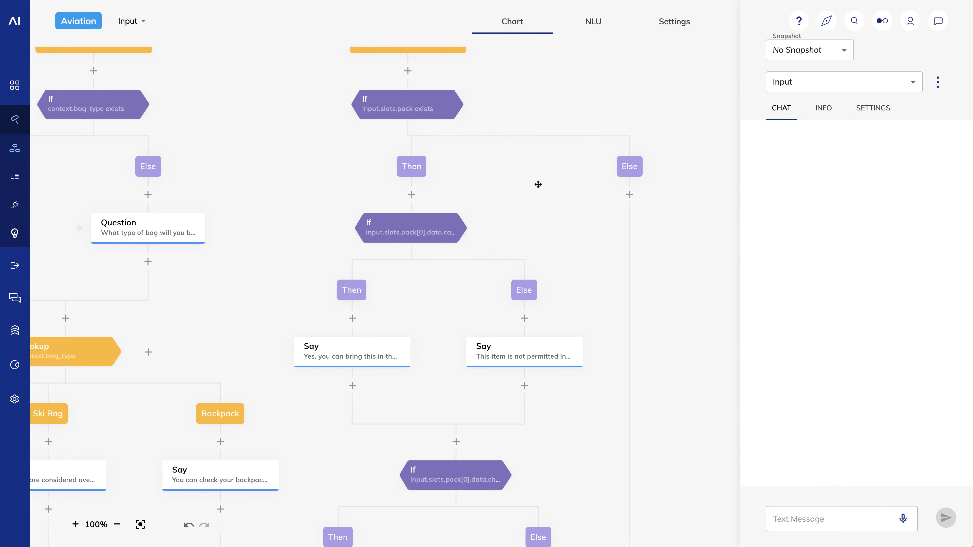
left_click_drag(537, 184, 543, 259)
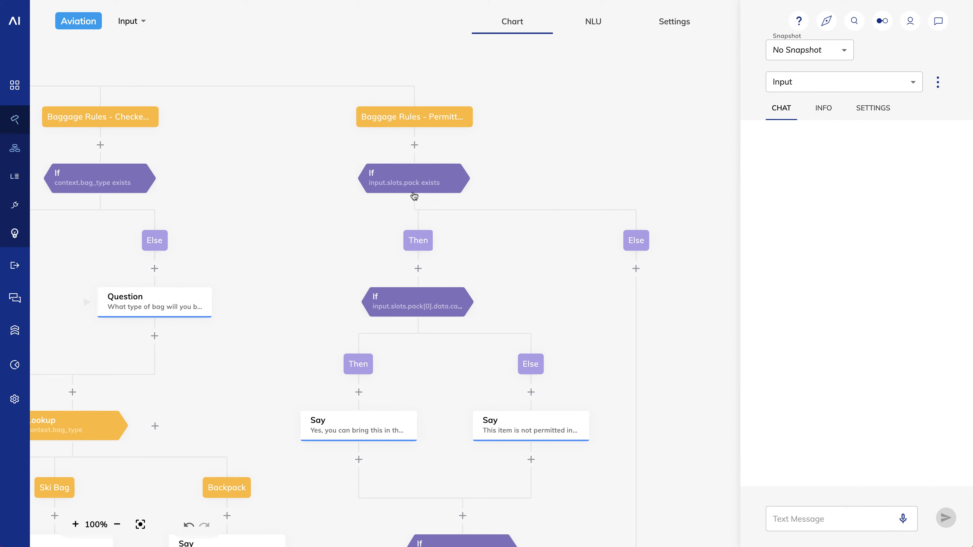
scroll(409, 375, "down", 7)
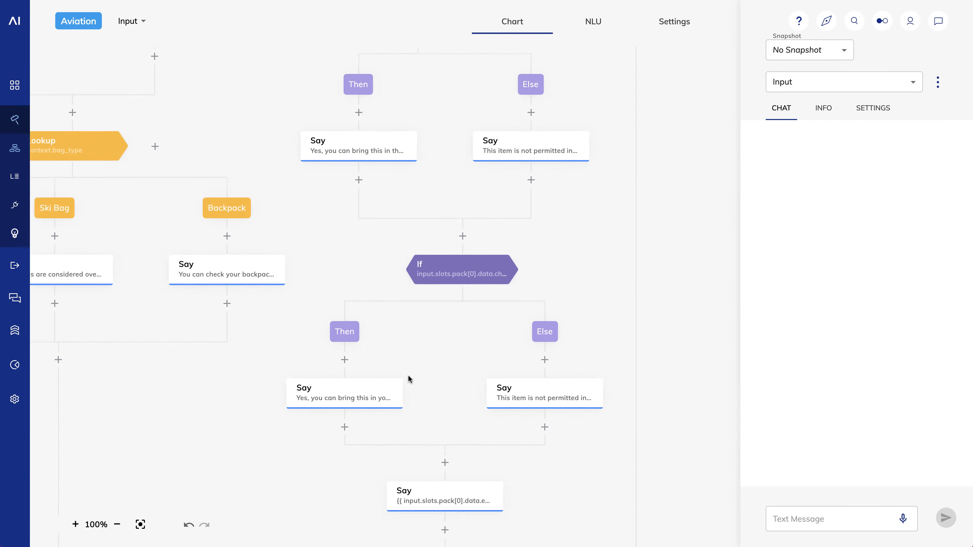
scroll(408, 376, "down", 6)
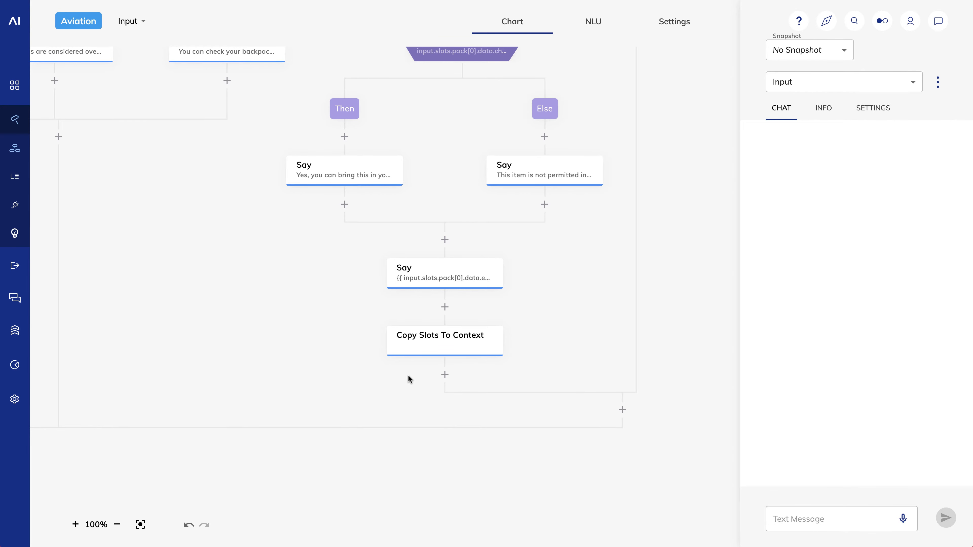
scroll(408, 375, "up", 12)
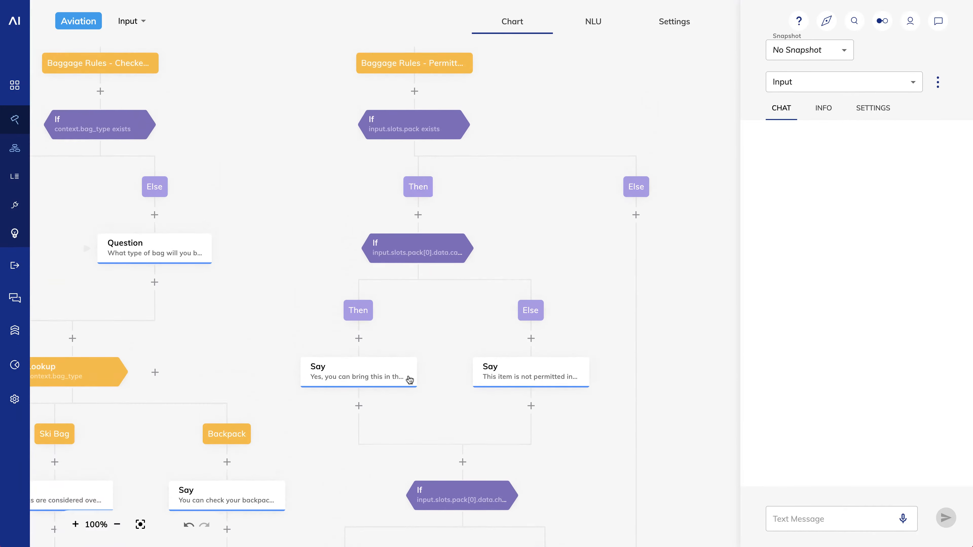
scroll(409, 375, "up", 2)
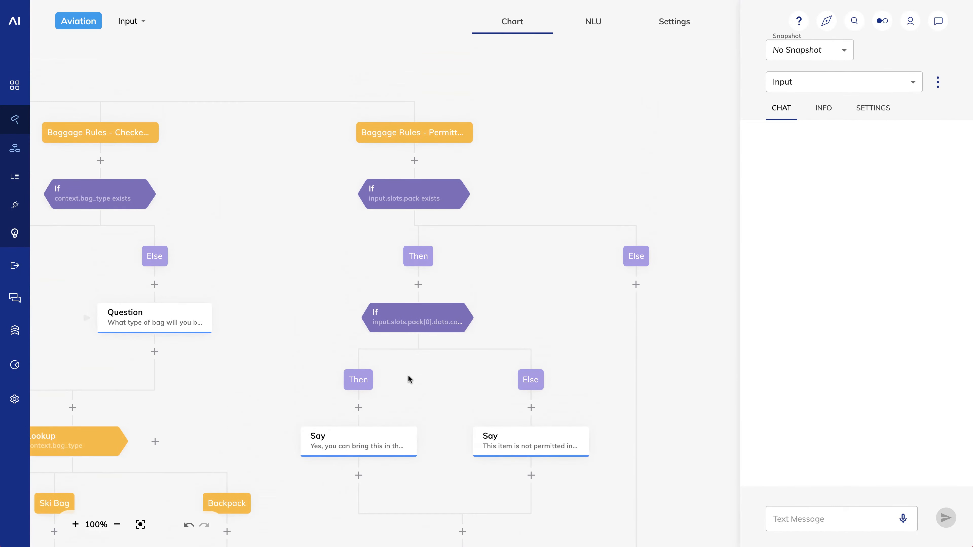
left_click(635, 284)
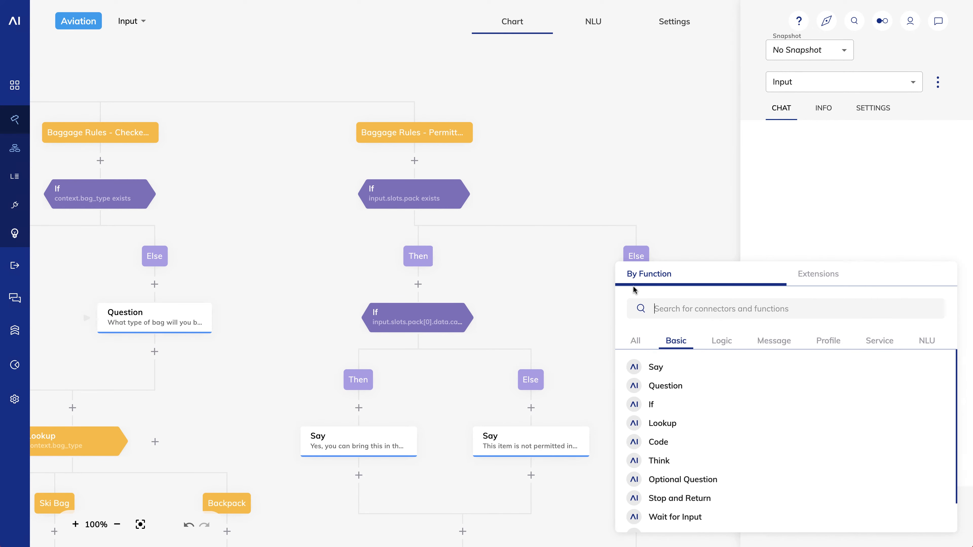
left_click(681, 387)
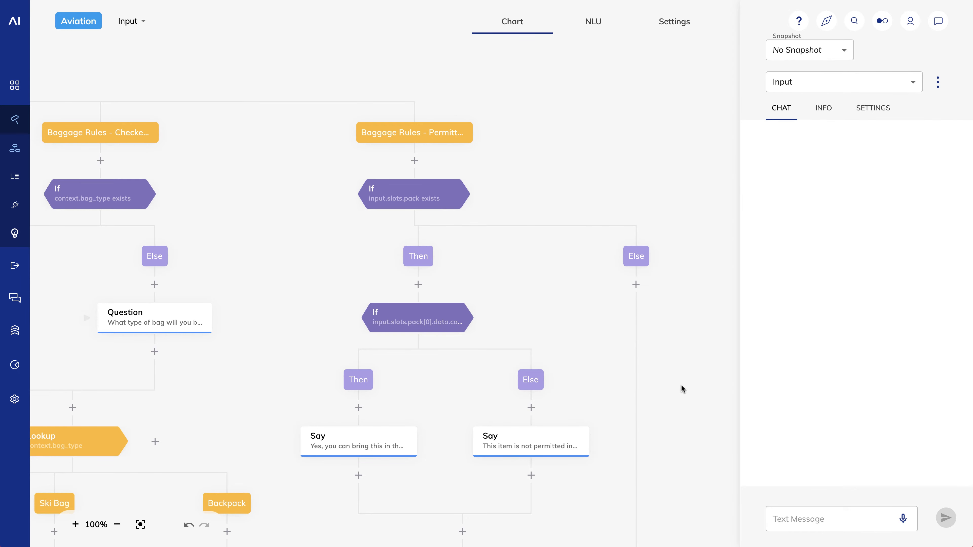
Step: Change the new Question node's question type to Slot and set its slot name to pack
left_click_drag(683, 386, 420, 352)
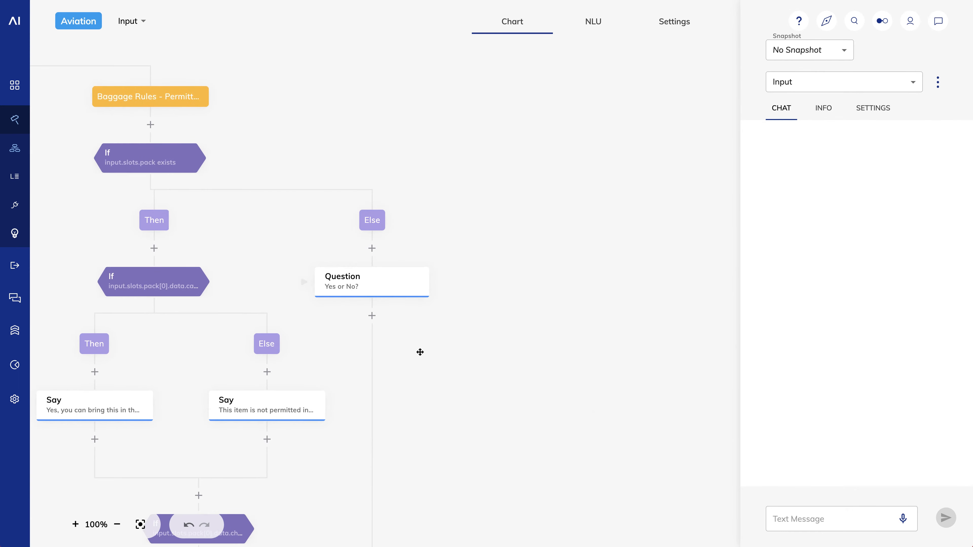
left_click(364, 287)
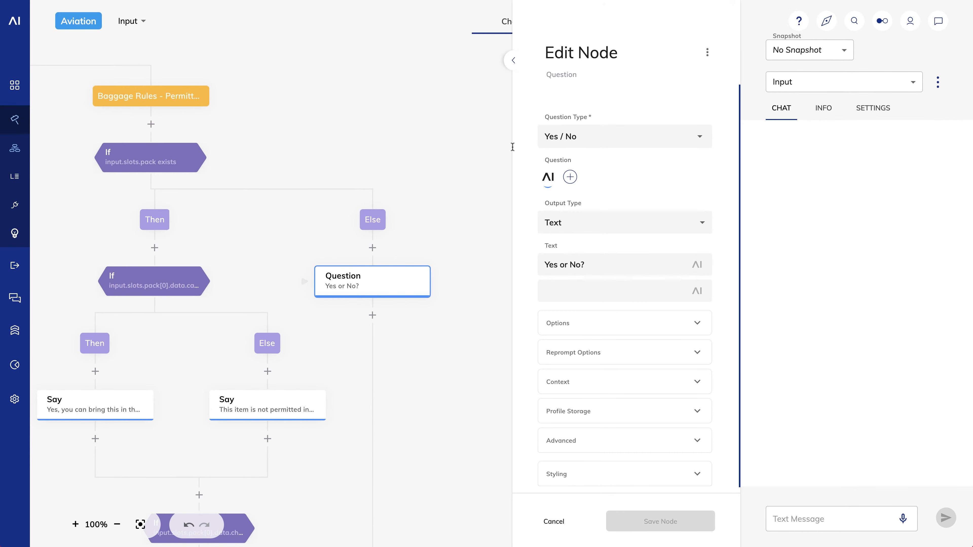
left_click(574, 137)
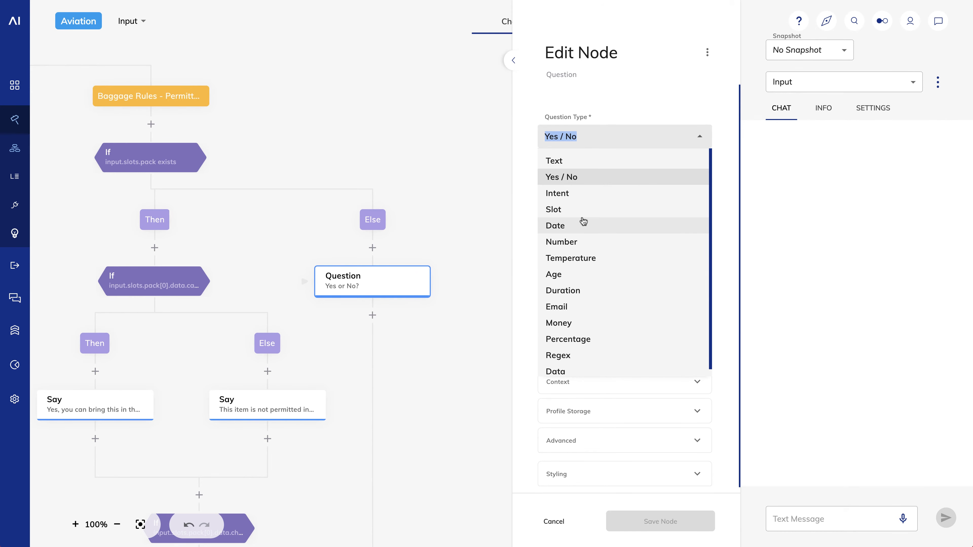
left_click(582, 210)
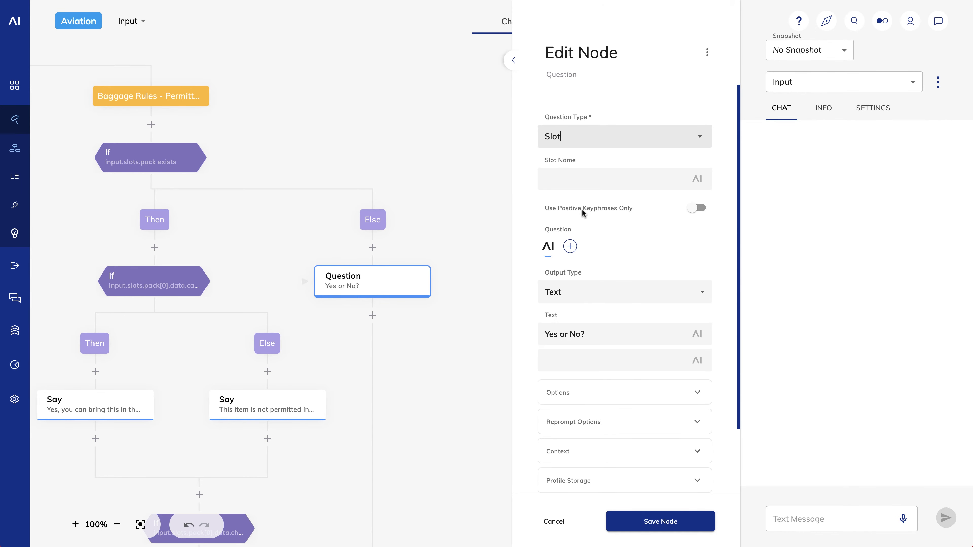
left_click(559, 175)
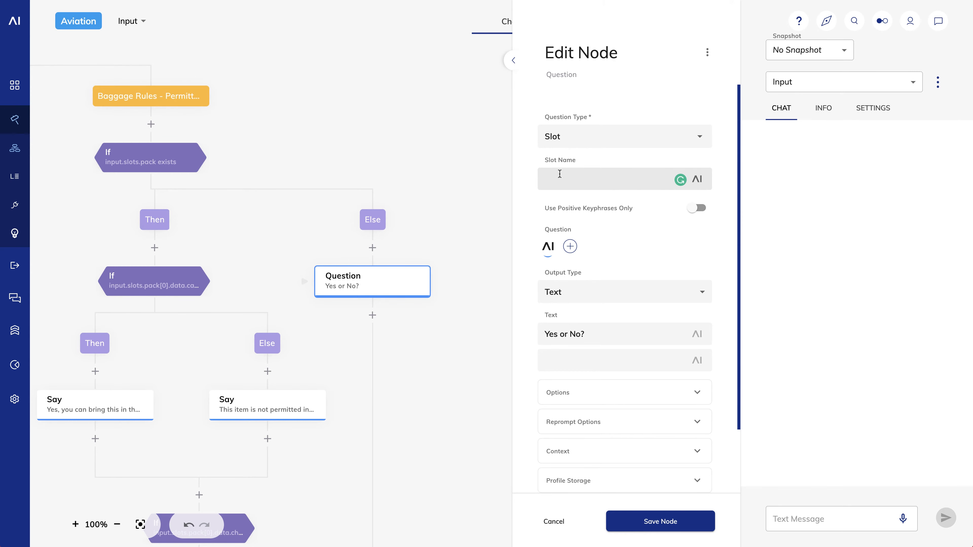
type("pack")
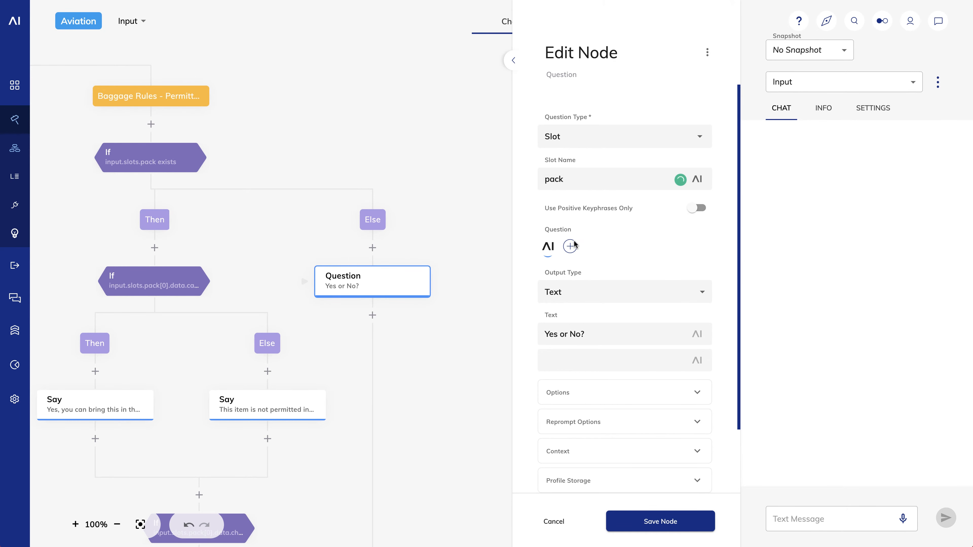
Step: Replace the question's default text with "Which item are you concerned about?" and save the node
left_click(601, 332)
left_click_drag(601, 332, 537, 337)
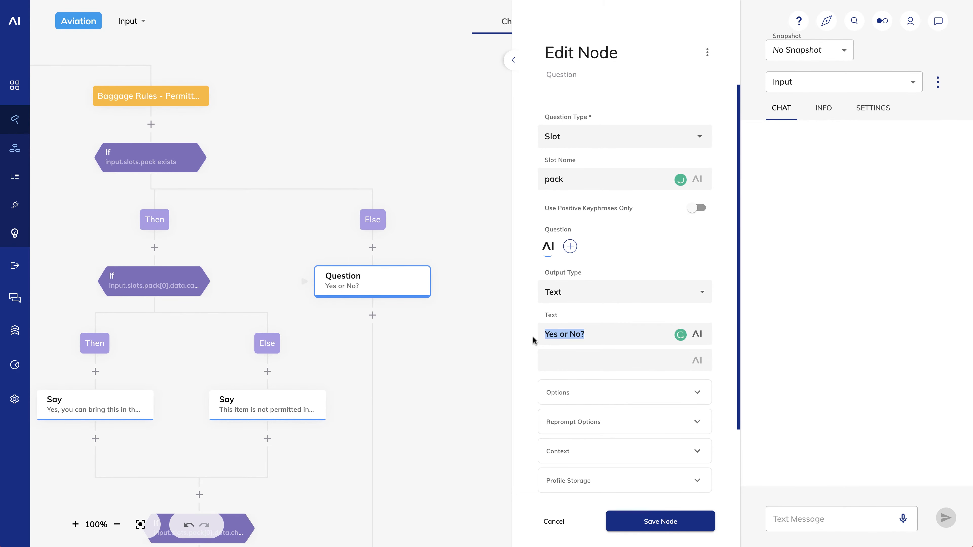
key("BackSpace")
type("Which item are you concerned about?")
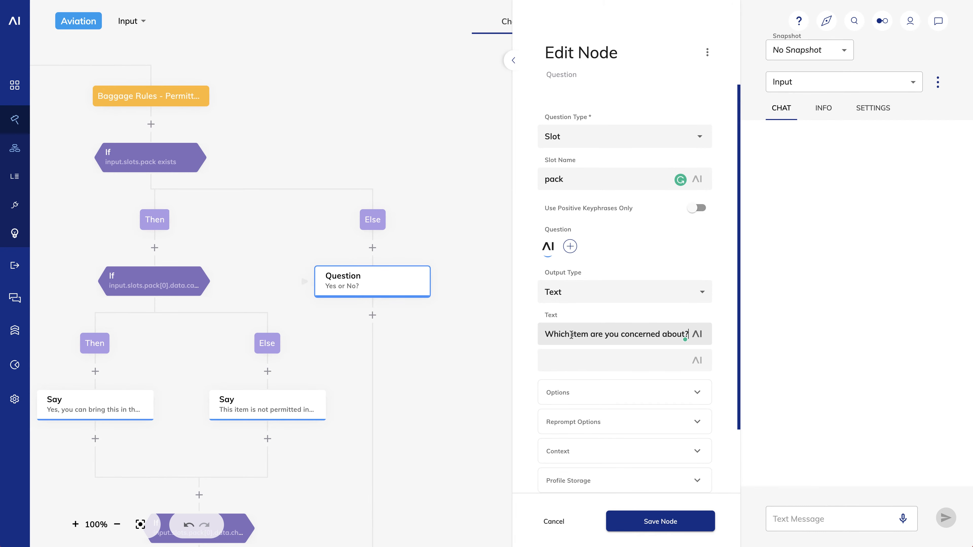
left_click(650, 524)
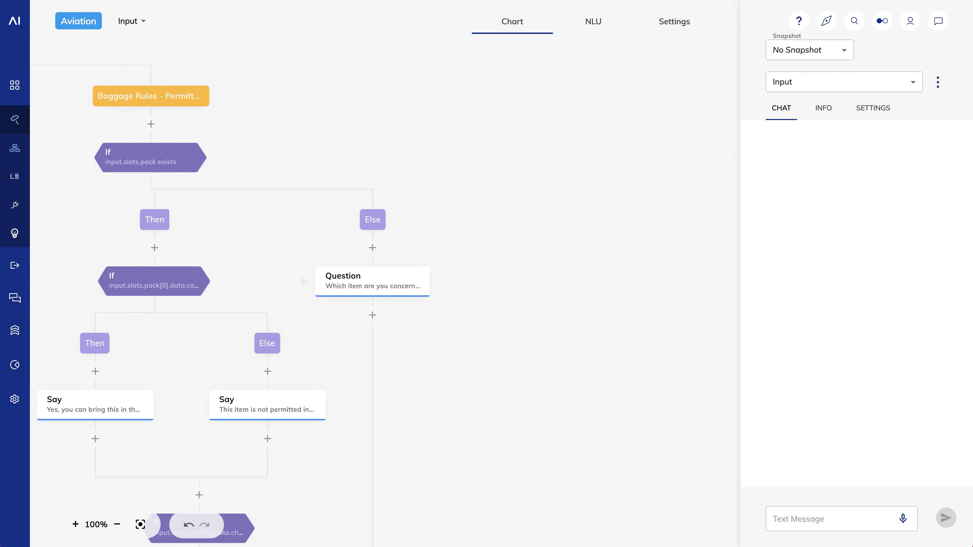
Step: Add a Think node below the Question with the text "Can I bring my" followed by the Last Question Result token, and save it
left_click(373, 315)
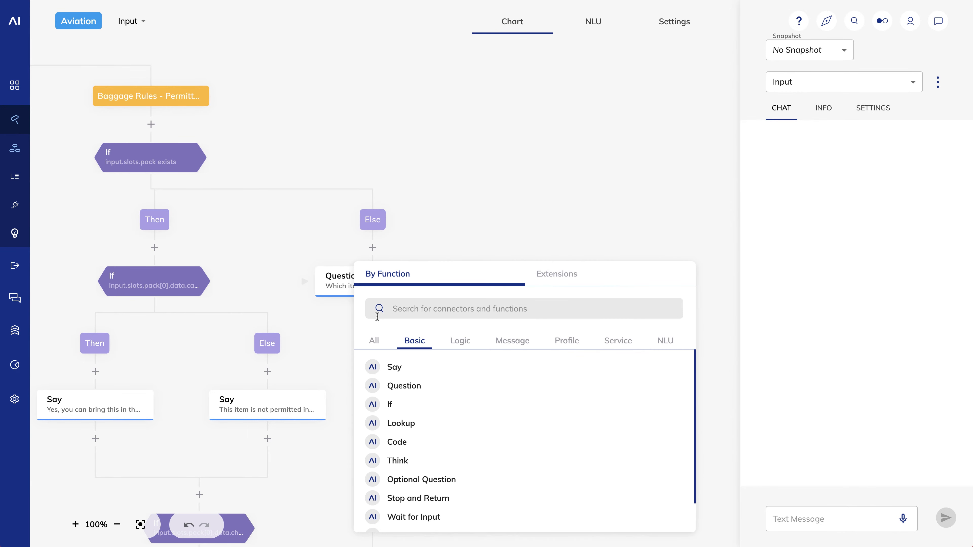
left_click(408, 464)
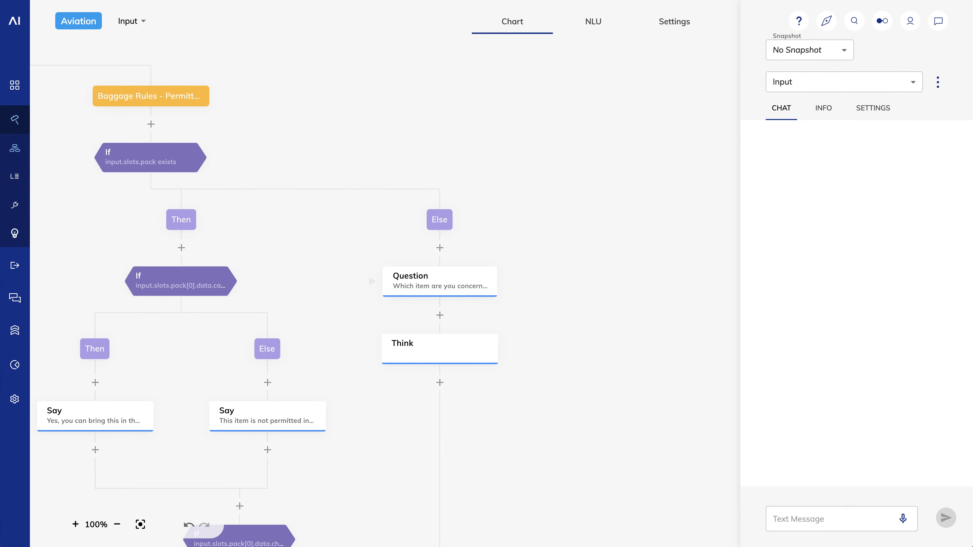
left_click(434, 358)
left_click(558, 138)
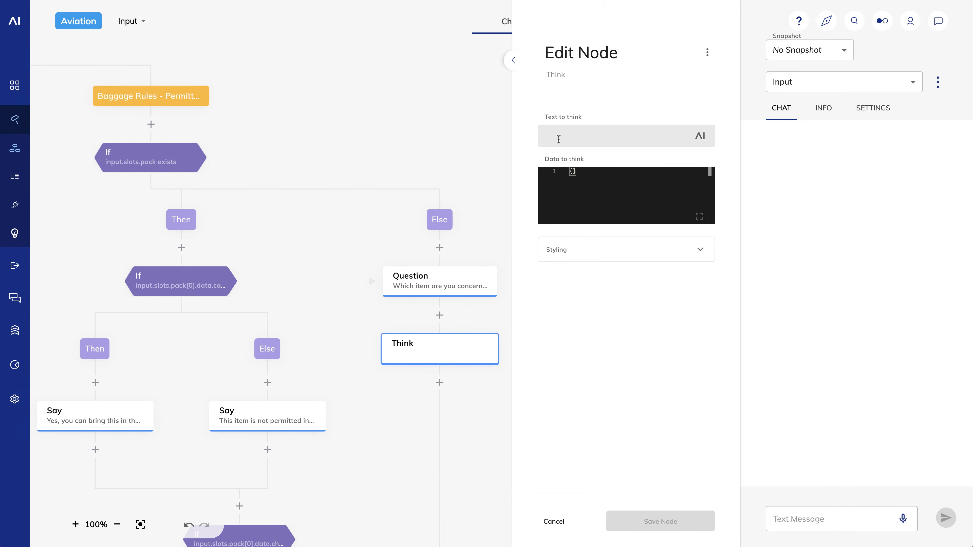
type("Can I bring my")
left_click(701, 136)
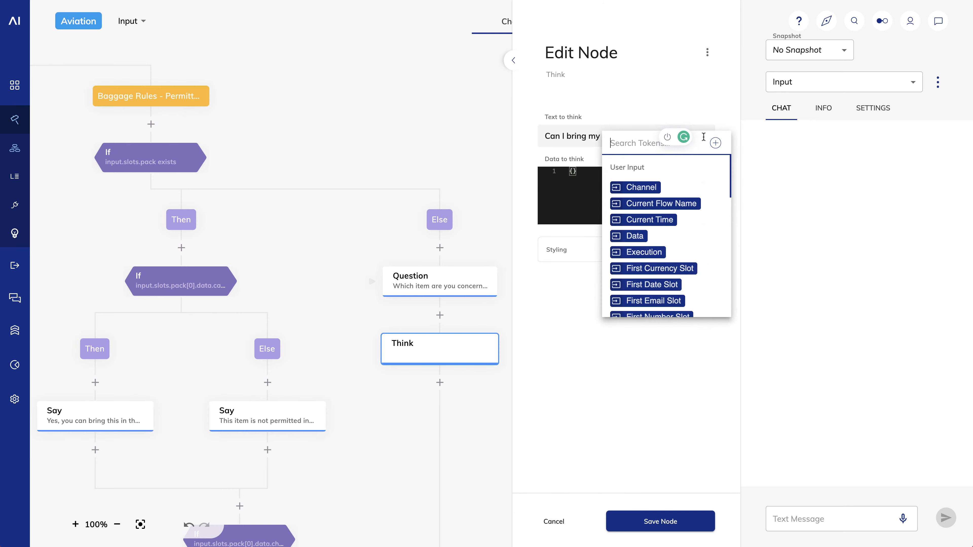
type("las")
left_click(665, 188)
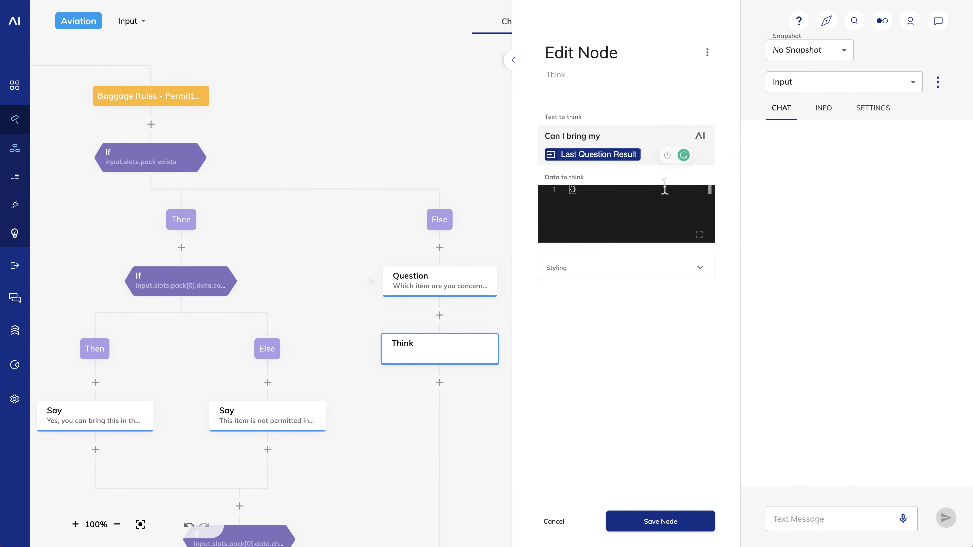
left_click(656, 520)
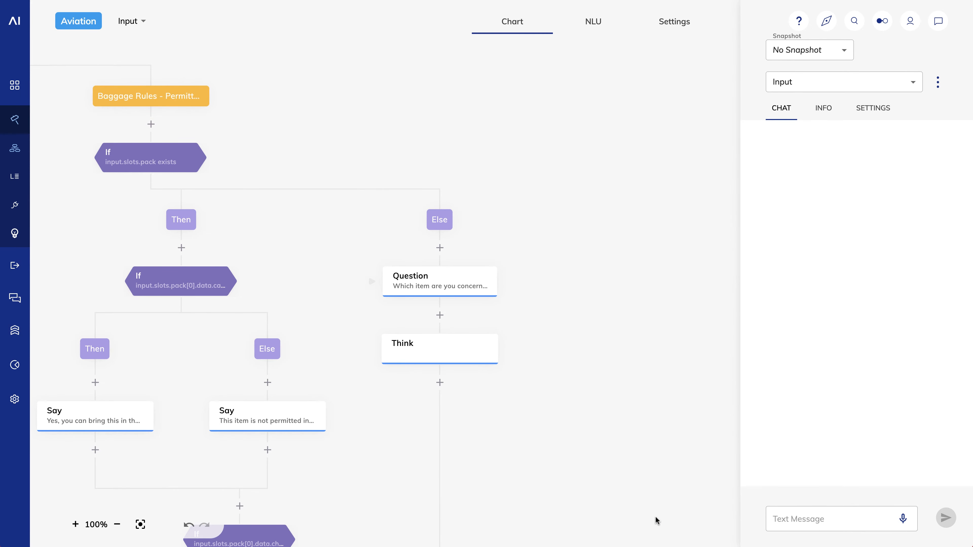
Step: Test the flow by sending the chat message "Can I bring my Xbox onboard?"
left_click(841, 519)
type("Can I bring my Xbox onboard?")
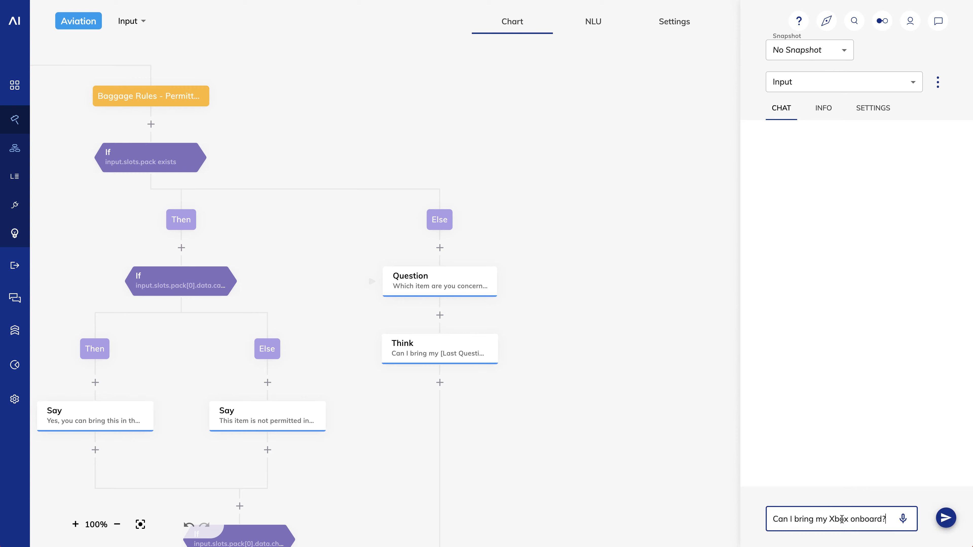
key("Return")
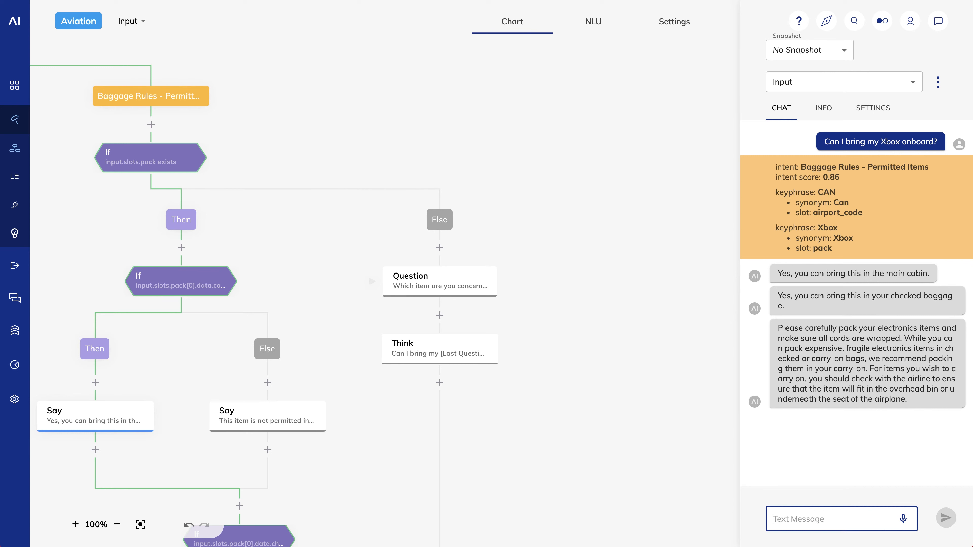
Step: Clear the test chat and send "i need to check if an item is permitted on the plane" to test the Else branch
left_click(806, 469)
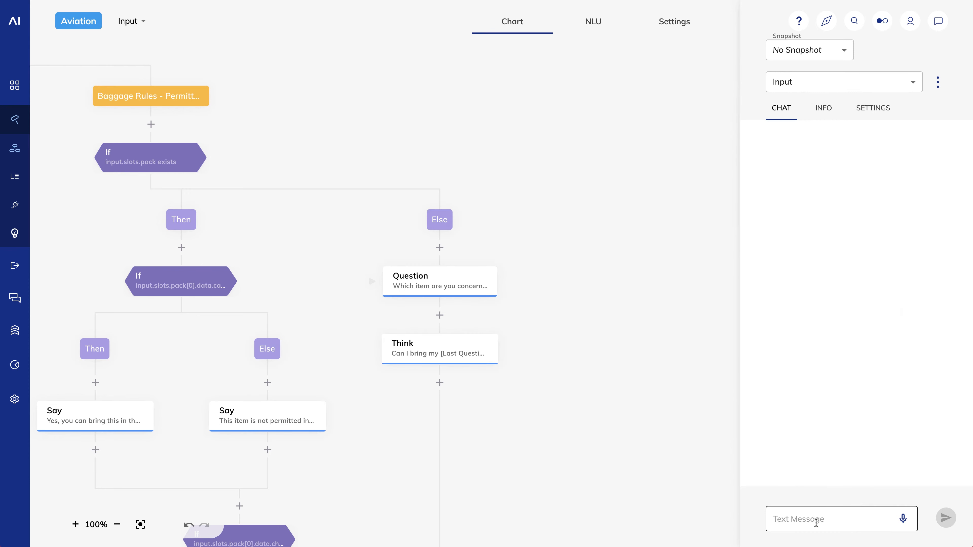
left_click(806, 519)
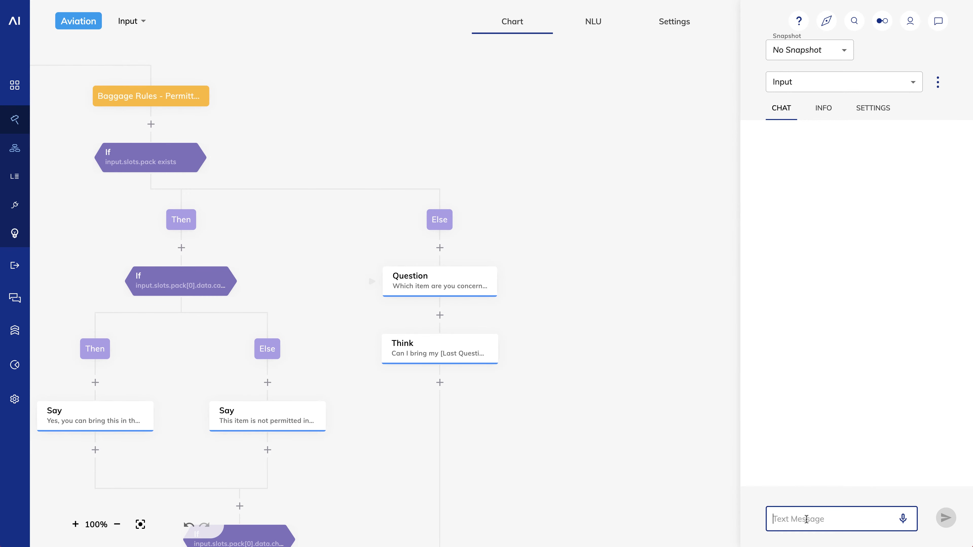
key("ctrl+v")
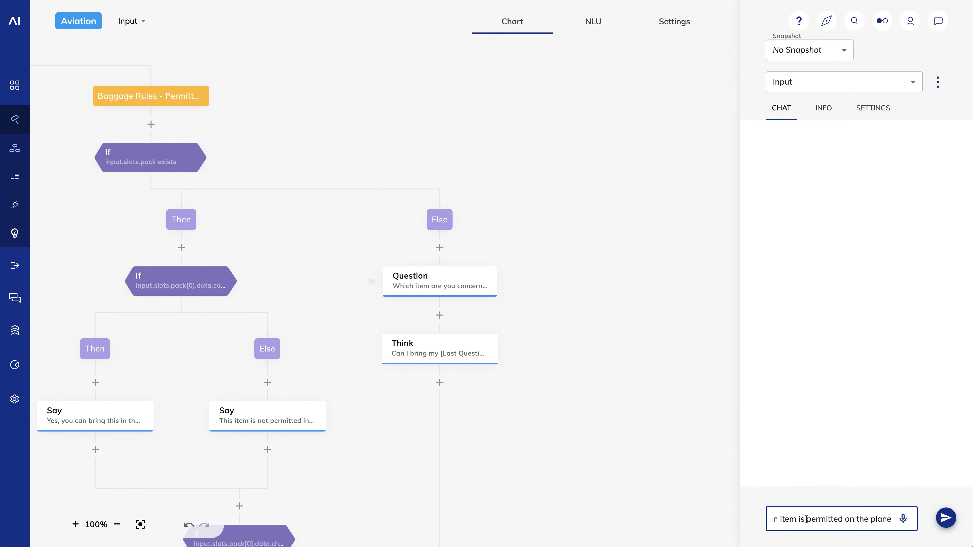
key("Return")
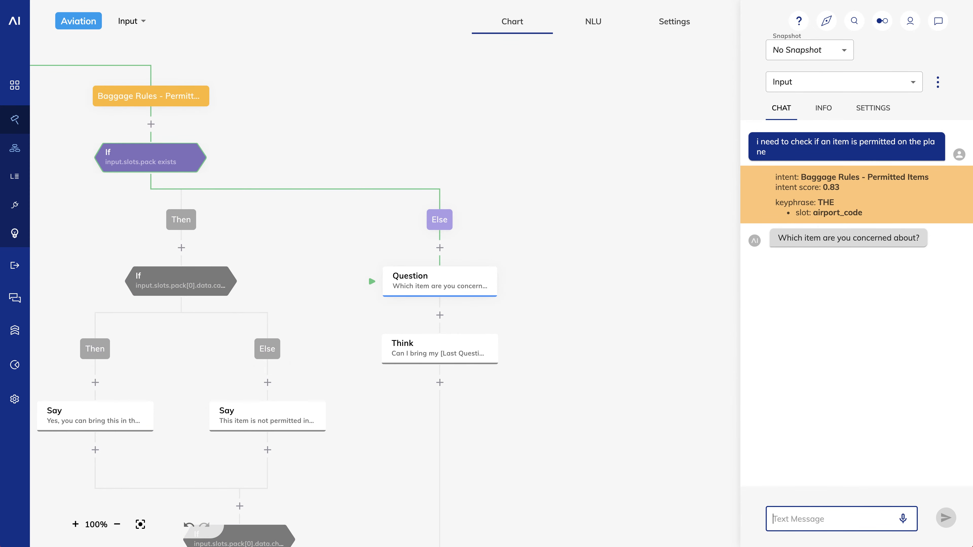
Step: Answer the item question in the test chat with "fireworks", then clear the conversation
type("fireworks")
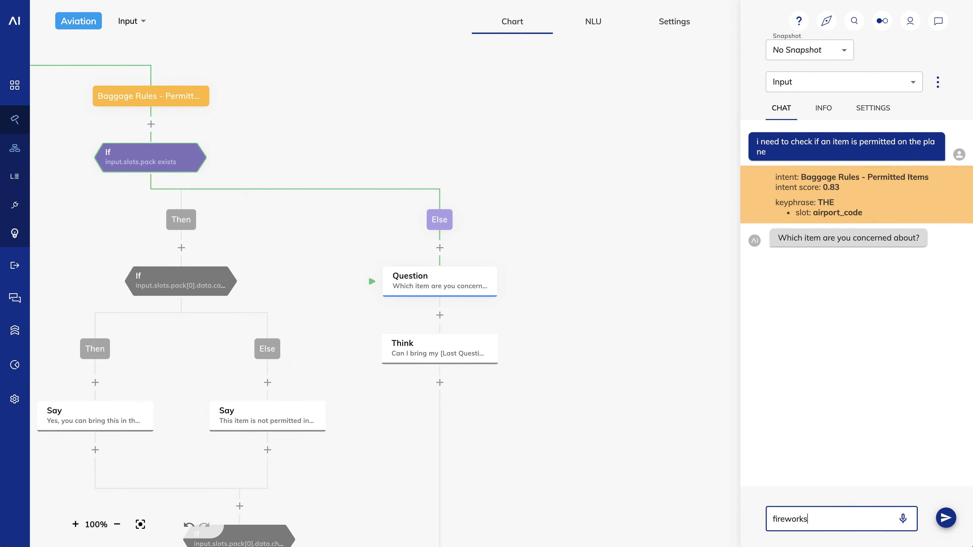
key("Return")
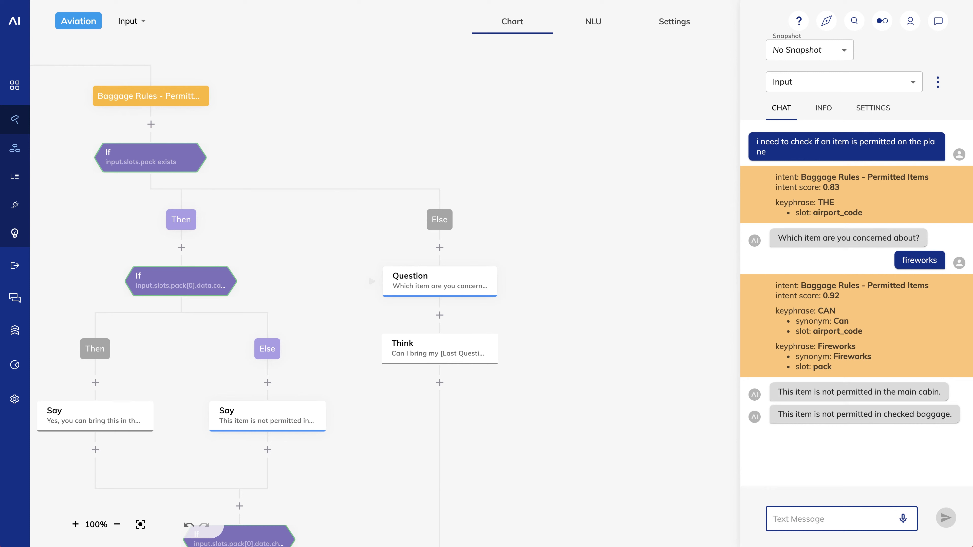
left_click(878, 460)
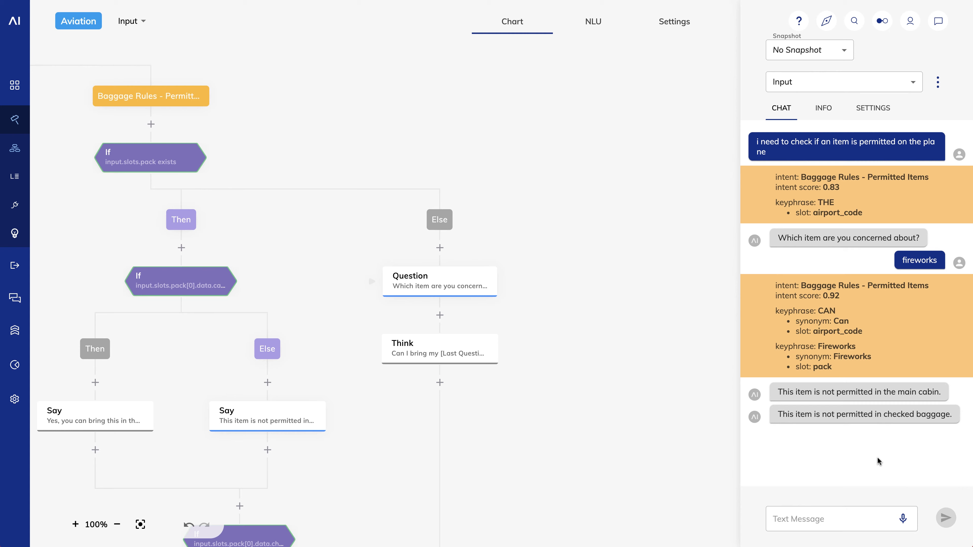
key("Escape")
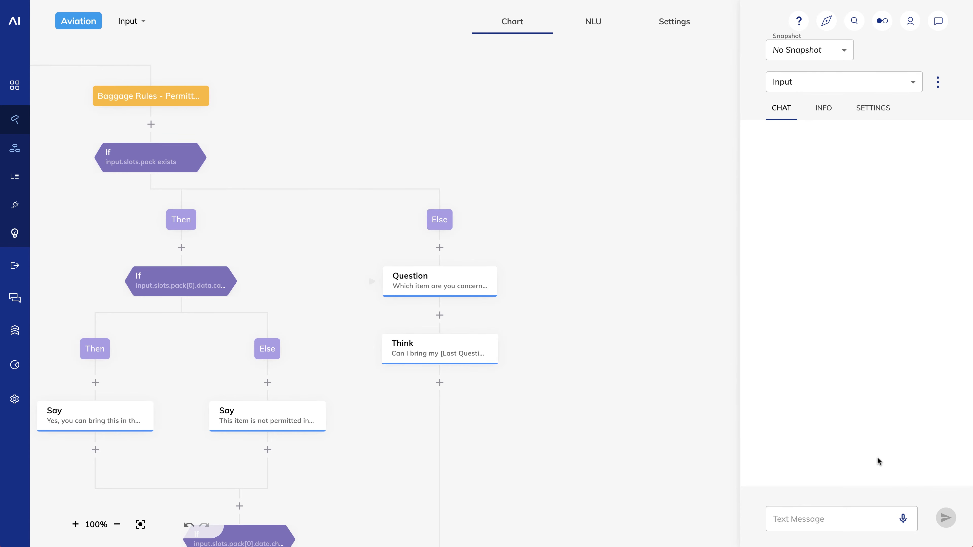
Step: Test the checked bag branch by asking "is there a fee to check a bag?" and answering the follow-up with "a golf bag"
left_click_drag(285, 104, 662, 196)
left_click_drag(263, 93, 592, 111)
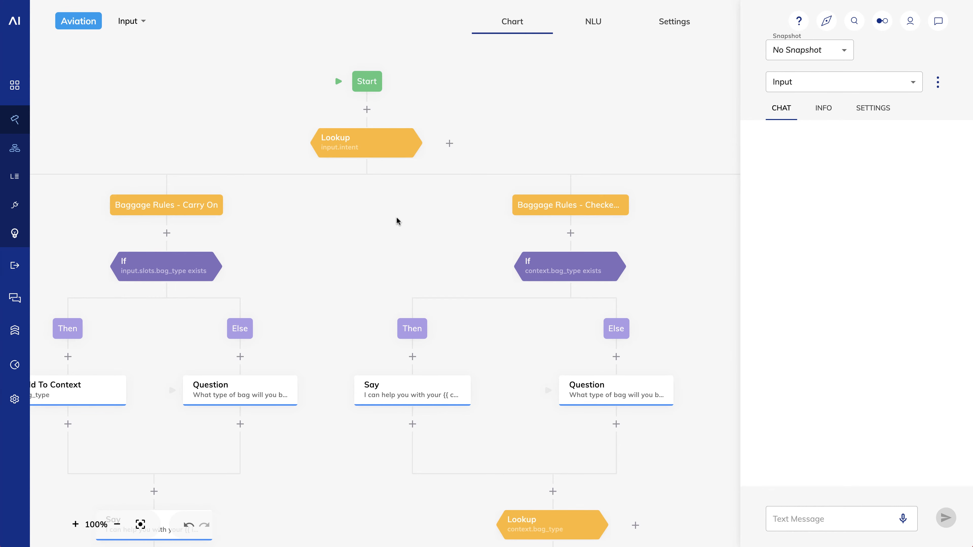
left_click_drag(332, 234, 237, 176)
left_click(825, 519)
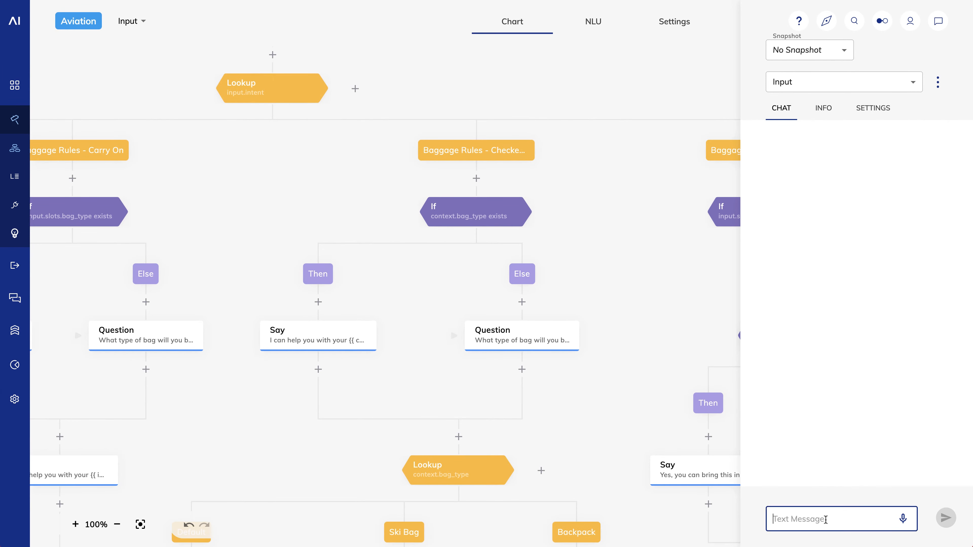
type("is there a fee to check a bag?")
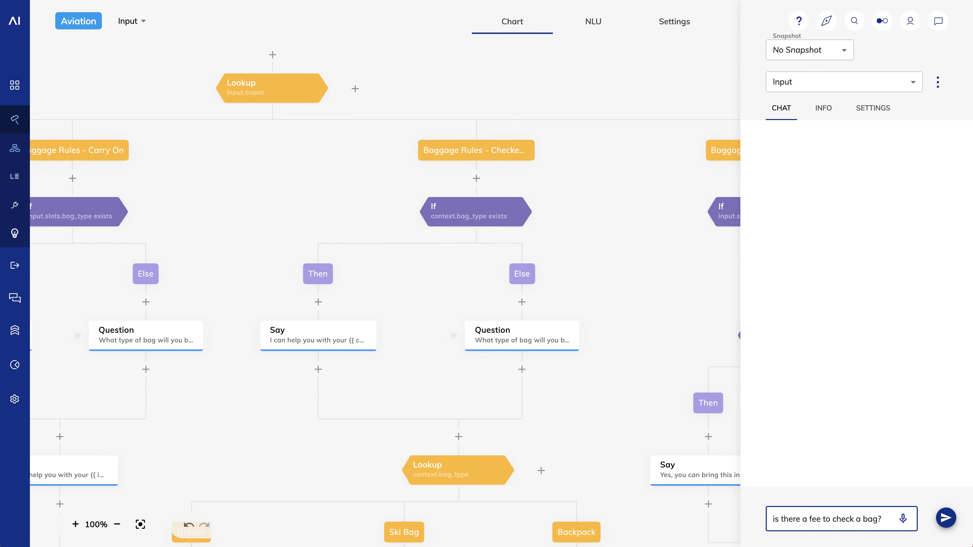
key("Return")
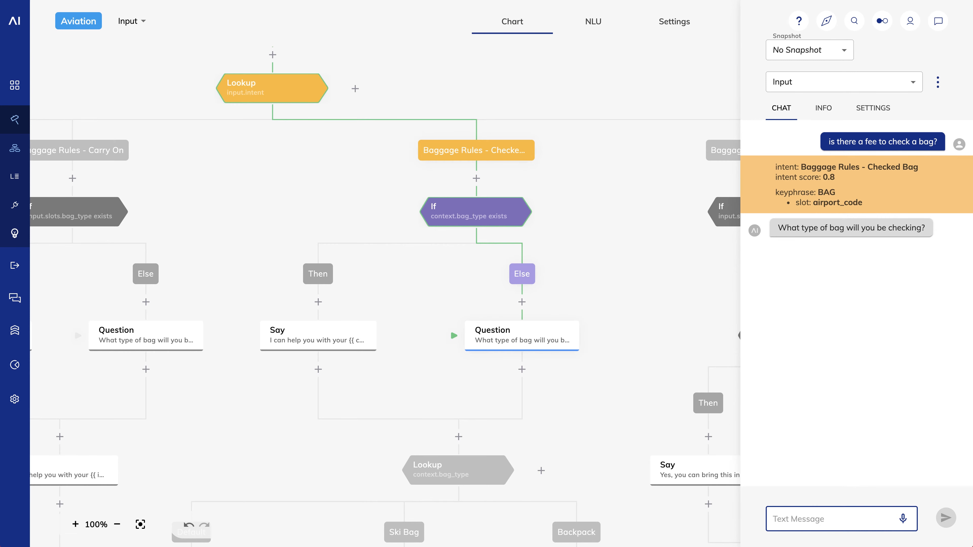
type("a golf bag")
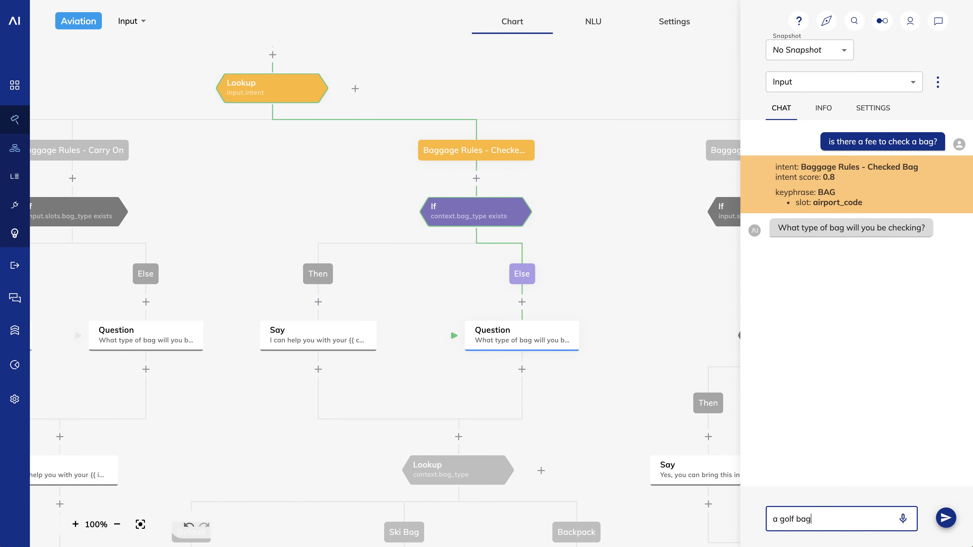
key("Return")
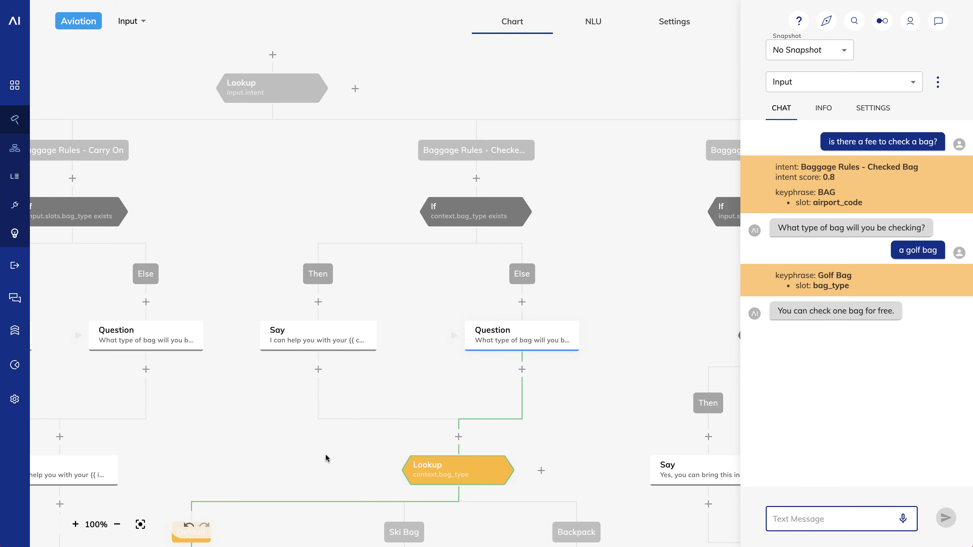
Step: Add a Question node above the Say node in the Default case of the bag_type Lookup
left_click_drag(327, 454, 376, 213)
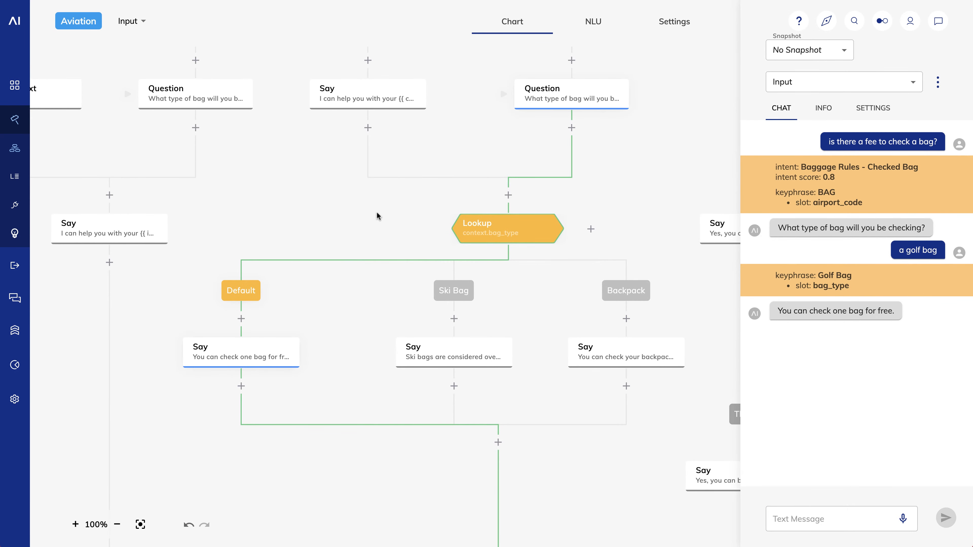
left_click(241, 318)
left_click(292, 394)
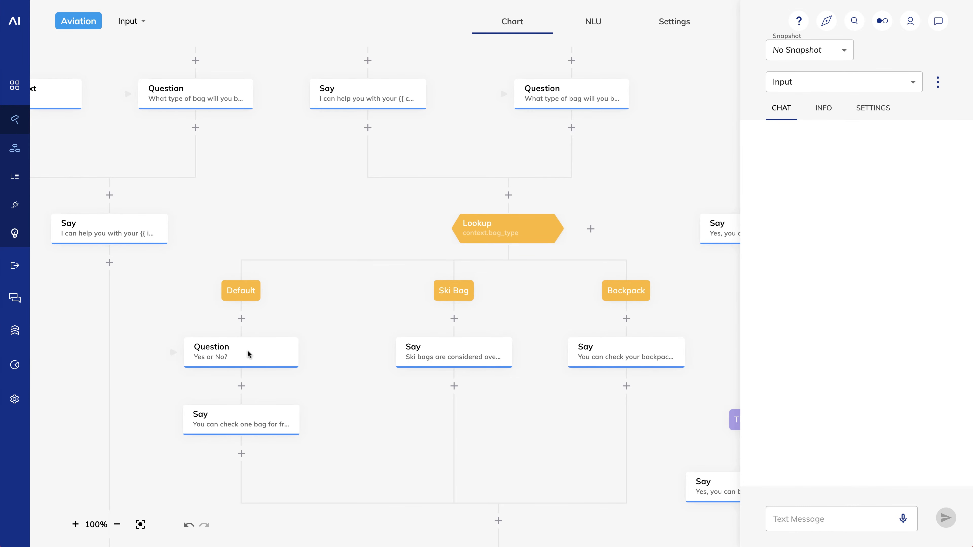
Step: Set the new question's text to "Are you a Premium Gold member?", change its question type to Text, and save the node
left_click(236, 355)
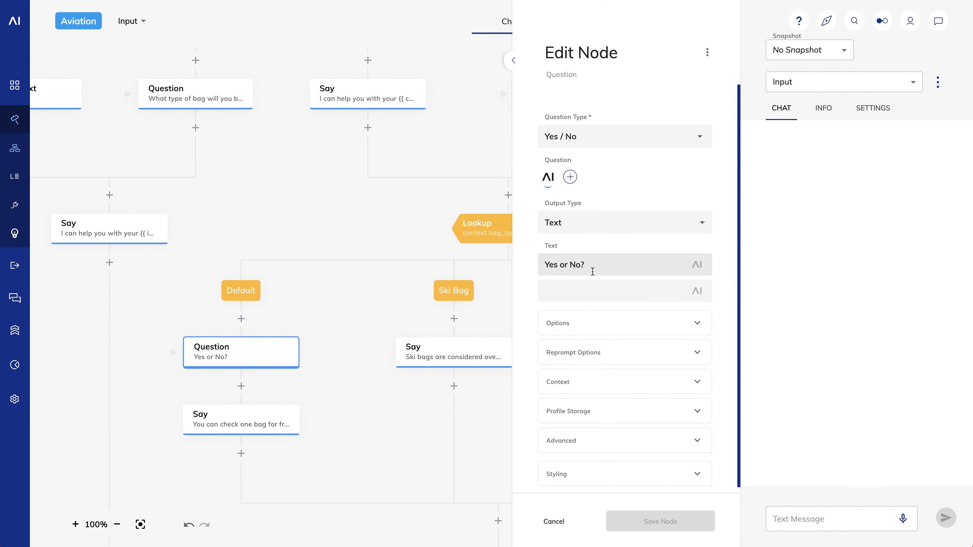
left_click_drag(599, 266, 536, 269)
type("Are you a Premium Gold member?")
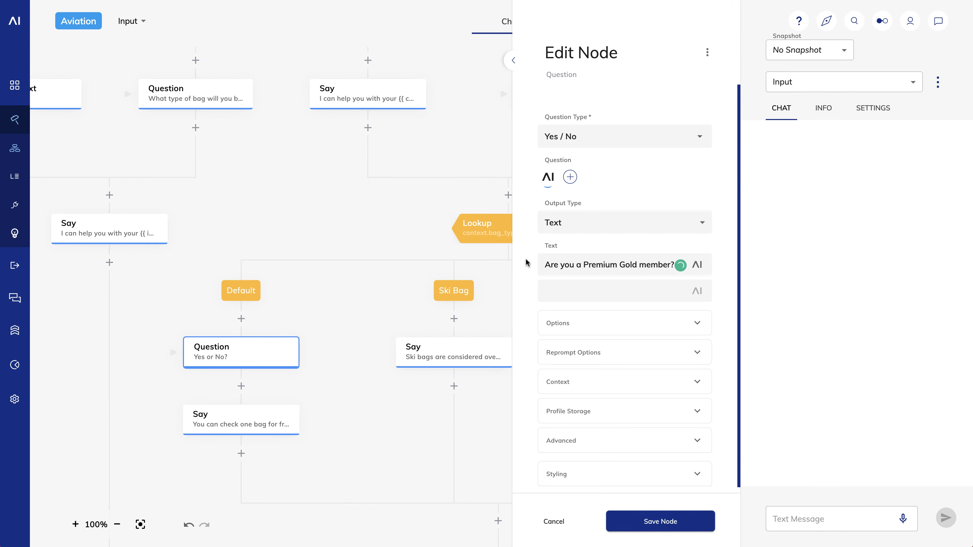
left_click(700, 136)
left_click(576, 161)
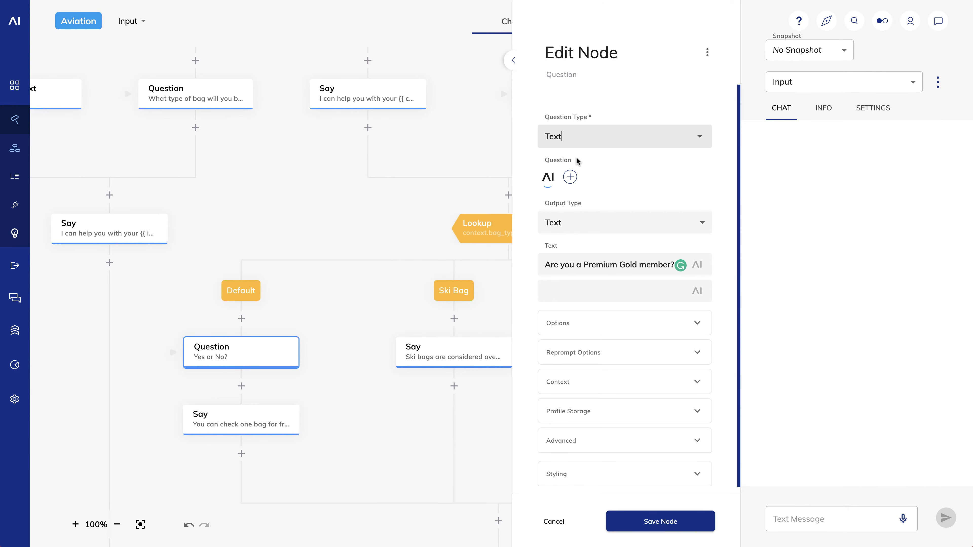
left_click(679, 524)
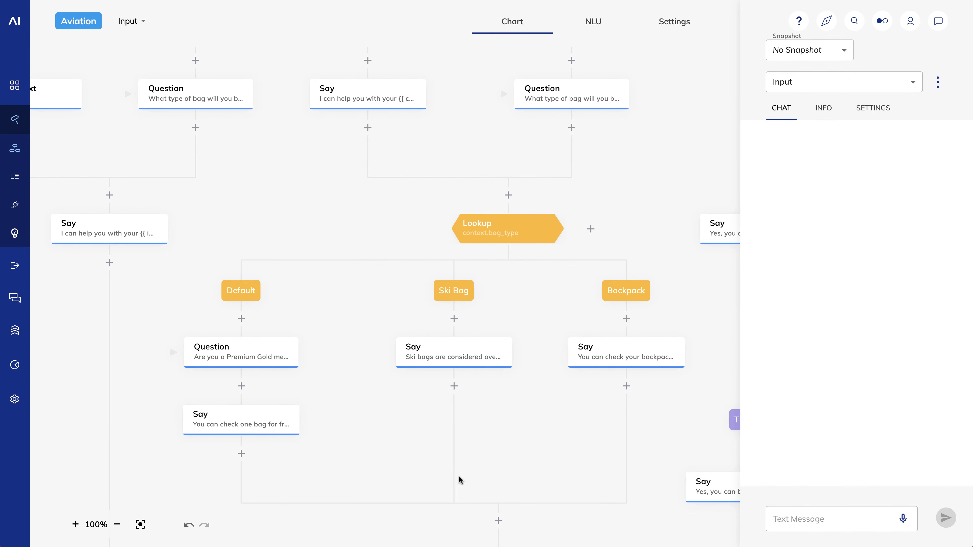
Step: Send "yes" in the test chat to see how the input is interpreted
left_click(798, 514)
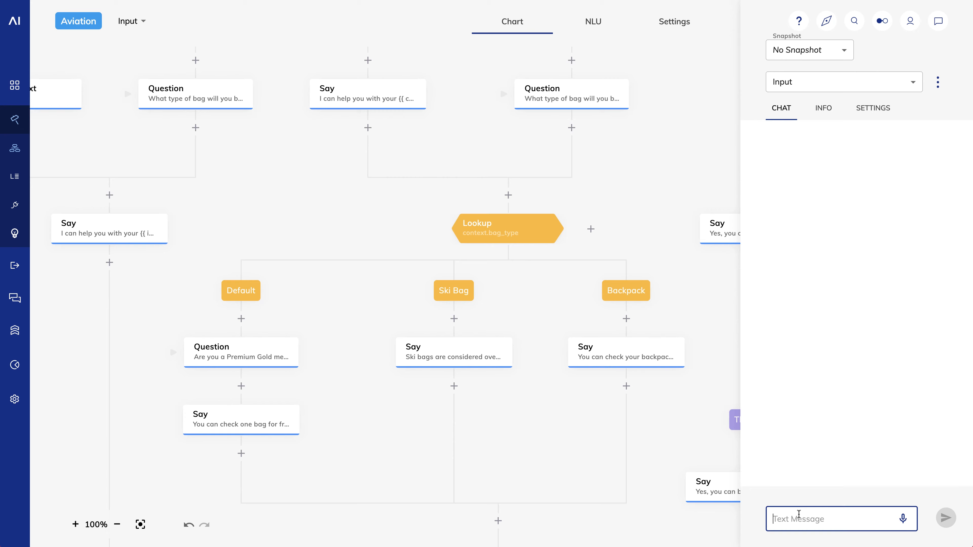
type("yes")
key("Return")
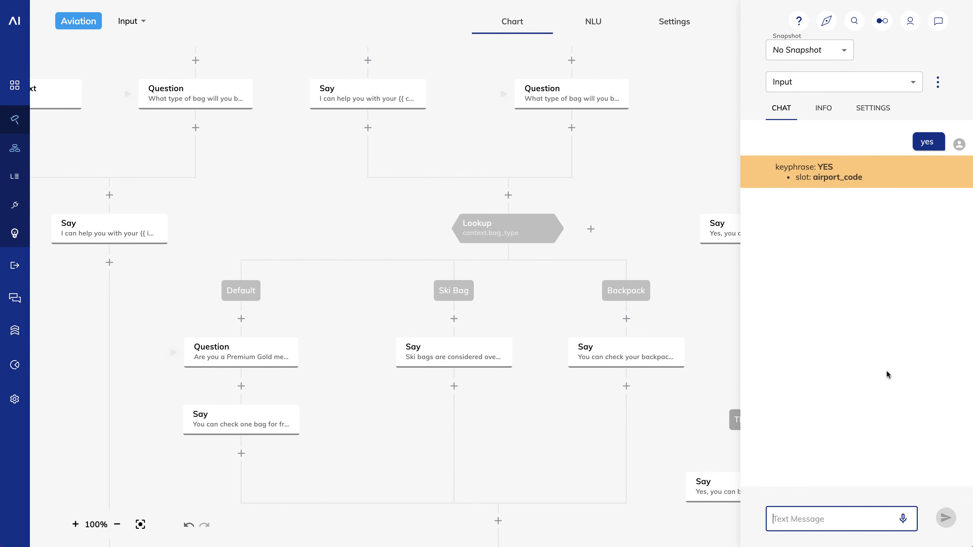
Step: Copy the input JSON for "yes" into JSON Path Finder and collapse its slots section to examine the answer type
left_click(825, 115)
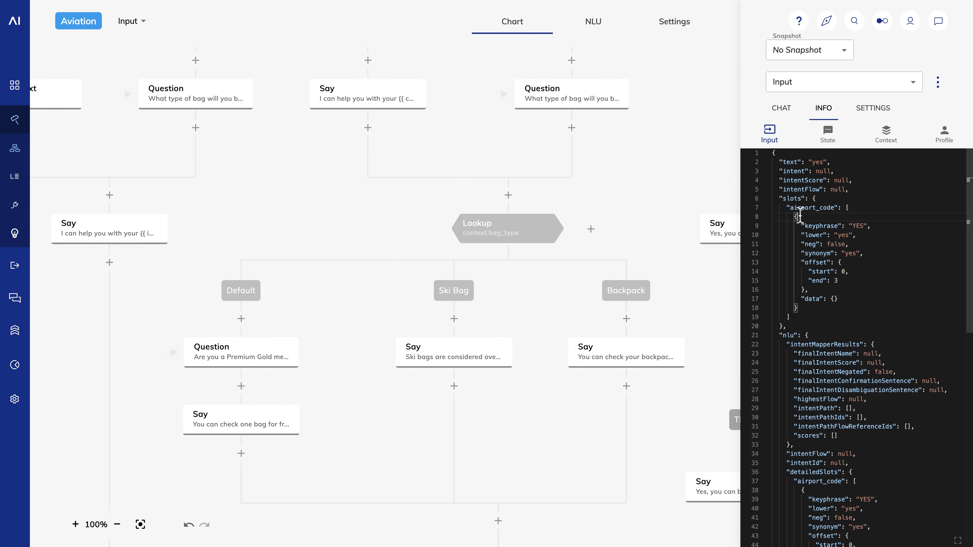
key("ctrl+a")
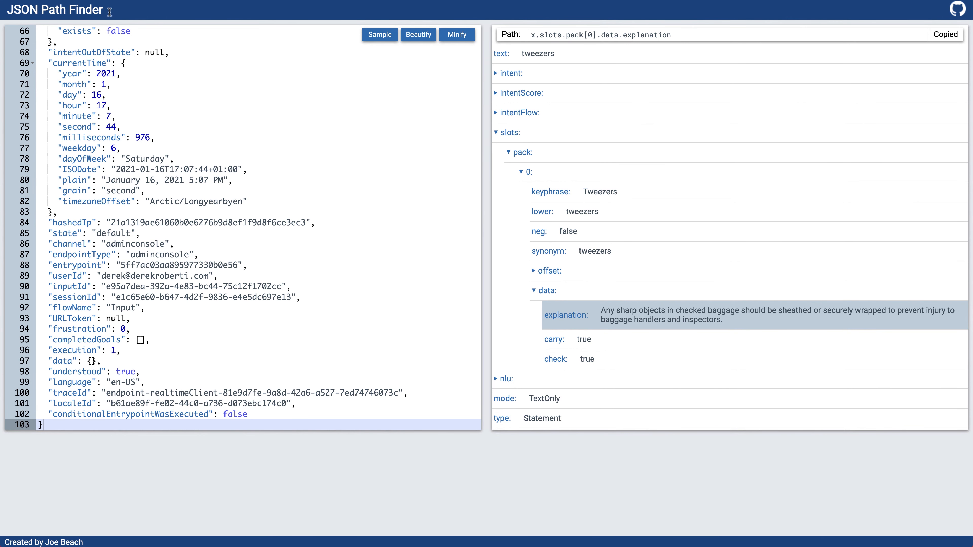
left_click(140, 120)
key("ctrl+a")
key("ctrl+v")
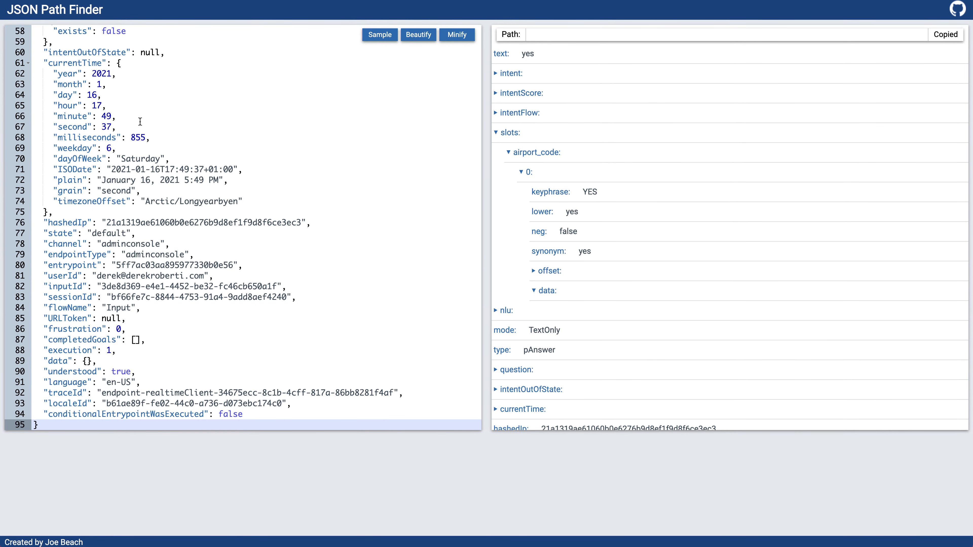
left_click(495, 133)
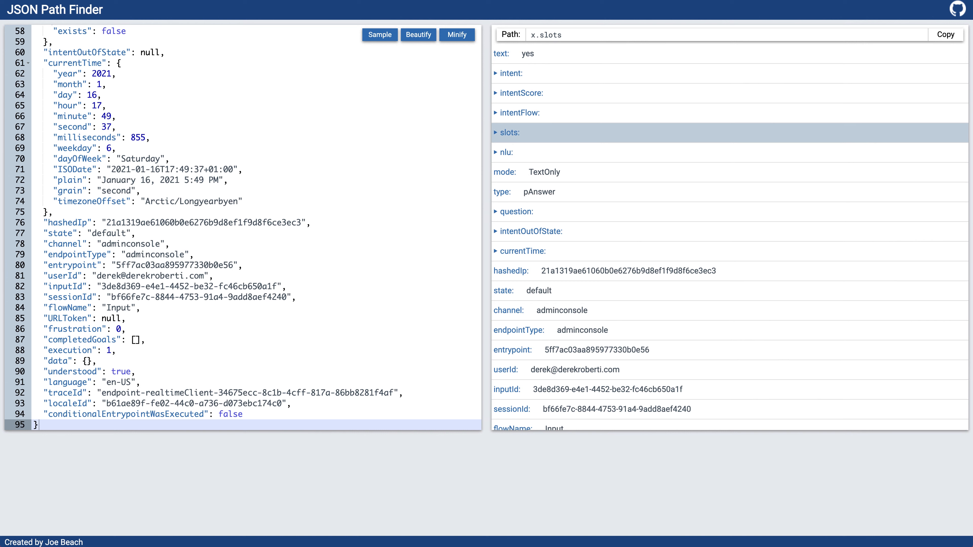
Step: Switch back to the Cognigy flow and send "no" in a cleared test chat
left_click(292, 0)
left_click(779, 114)
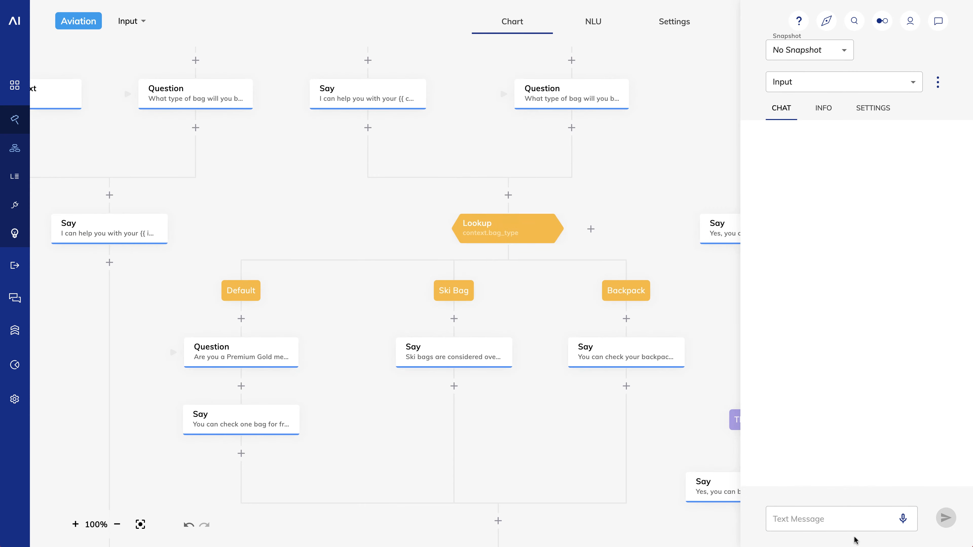
left_click(847, 522)
type("no")
key("Return")
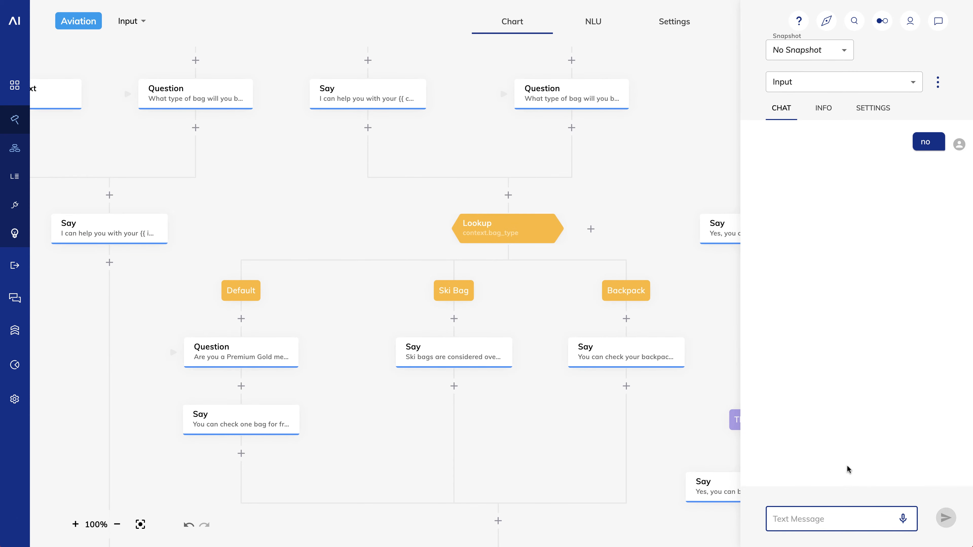
Step: Replace the contents of JSON Path Finder with the input JSON for "no" to examine its type value
left_click(830, 110)
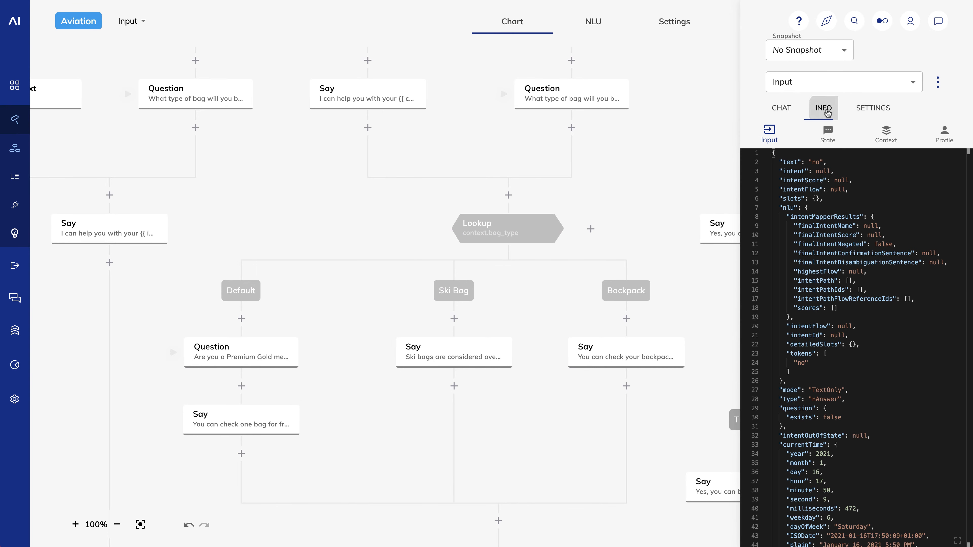
key("ctrl+a")
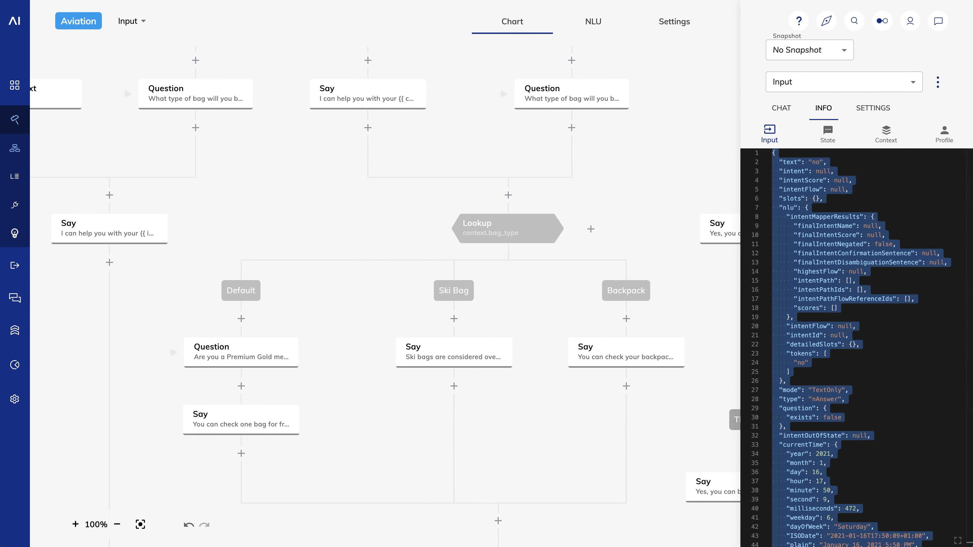
key("ctrl+Tab")
left_click(235, 179)
key("ctrl+a")
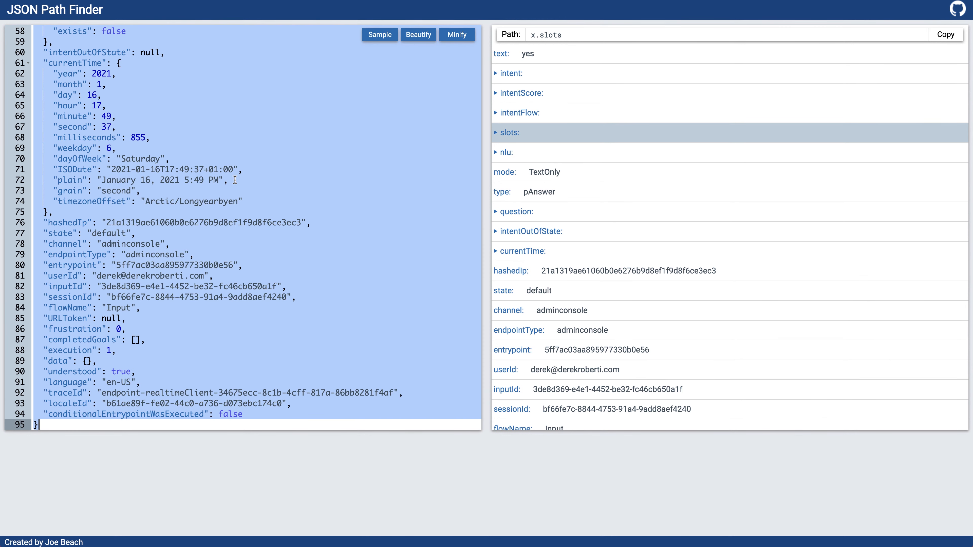
key("ctrl+v")
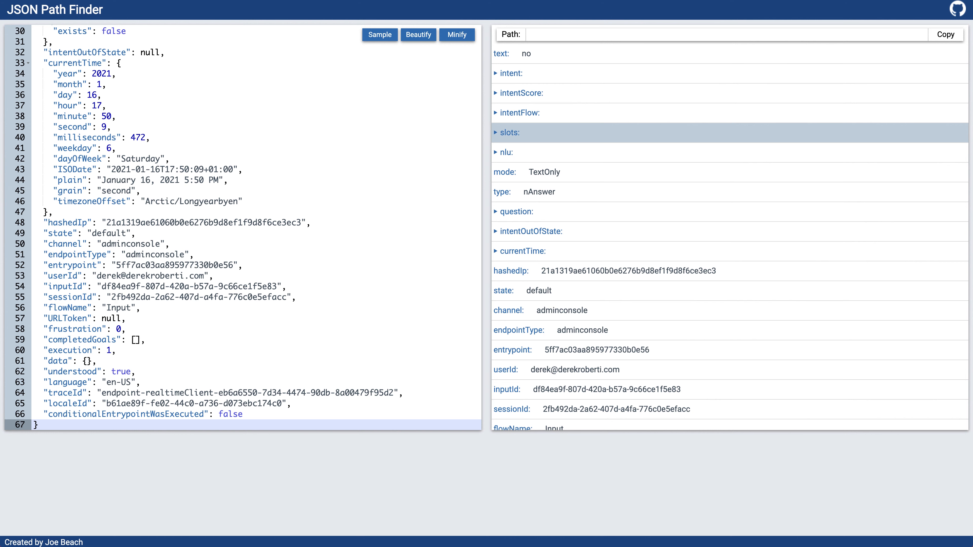
Step: Return to the Cognigy flow and send "I'm not sure" in a cleared test chat
key("ctrl+Tab")
left_click(770, 110)
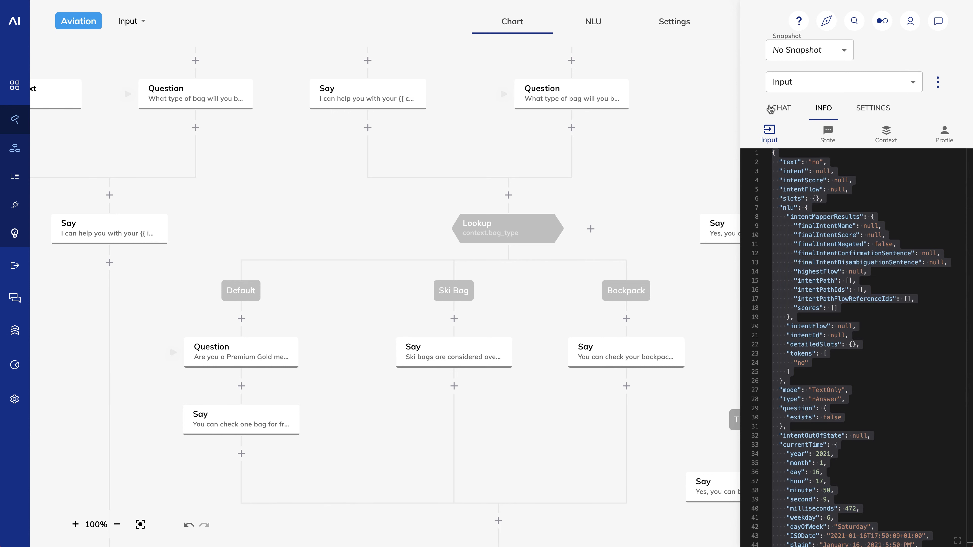
left_click(826, 520)
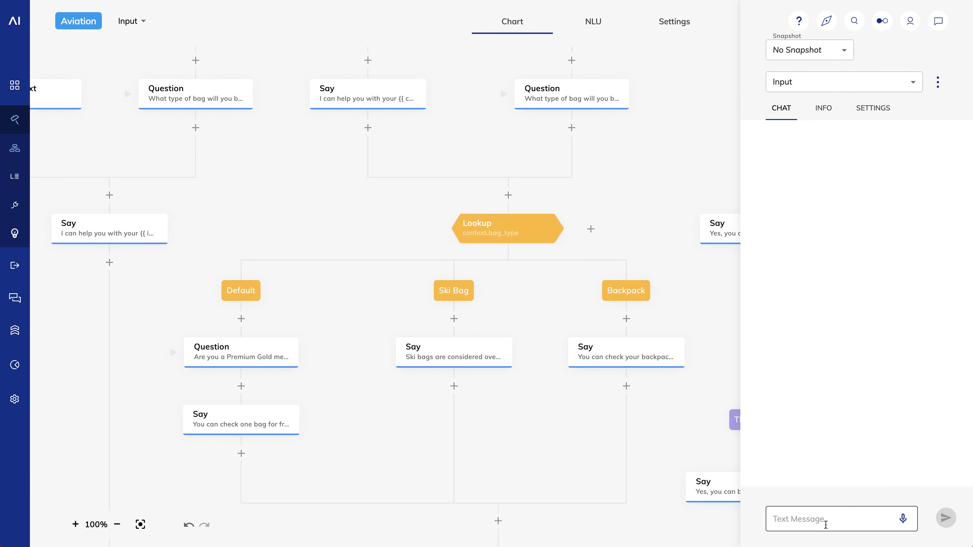
type("I'm not sure")
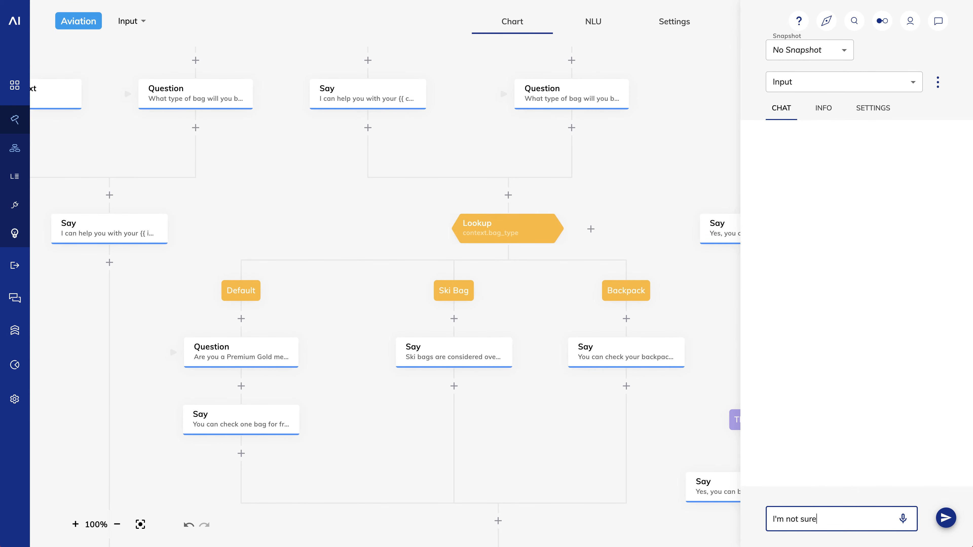
key("Return")
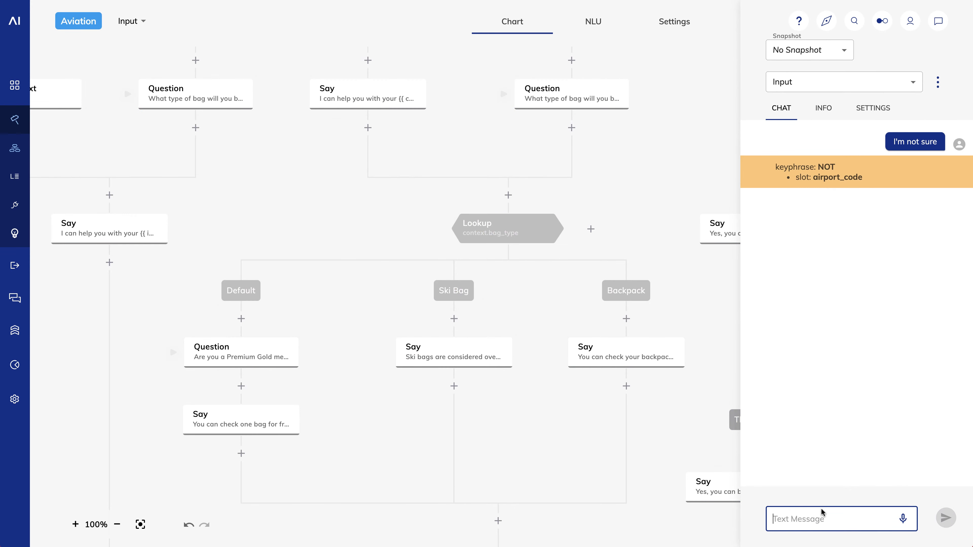
Step: Replace the contents of JSON Path Finder with the input JSON for "I'm not sure" to examine its type value
left_click(824, 110)
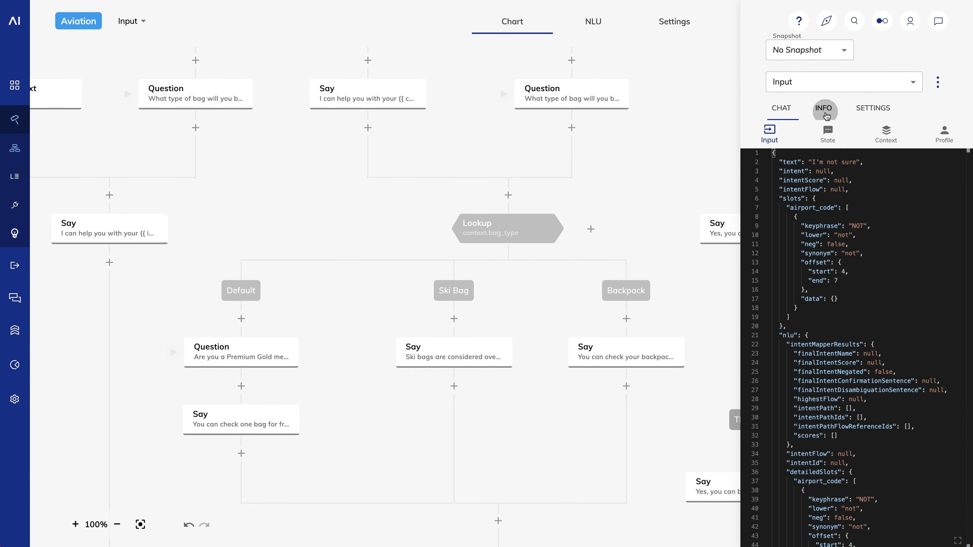
left_click(824, 226)
key("ctrl+a")
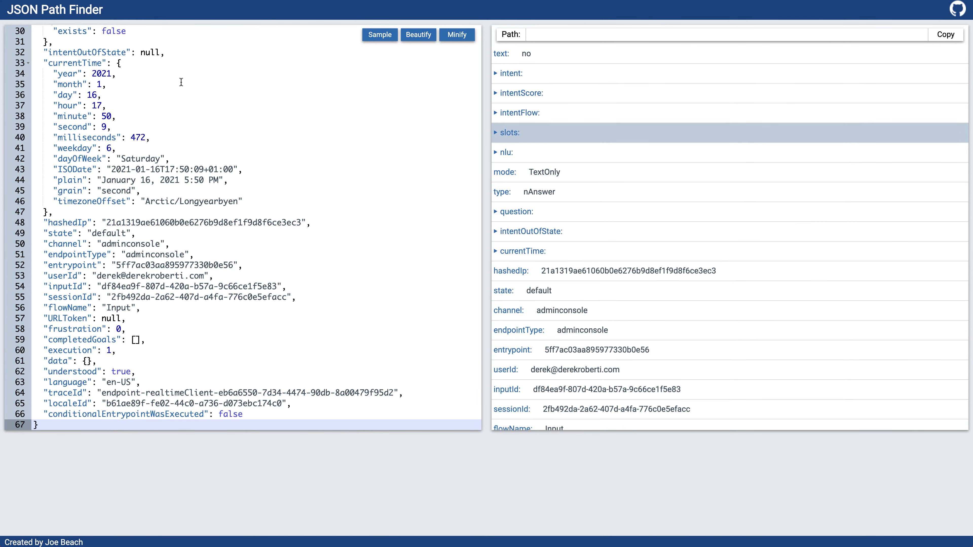
left_click(181, 83)
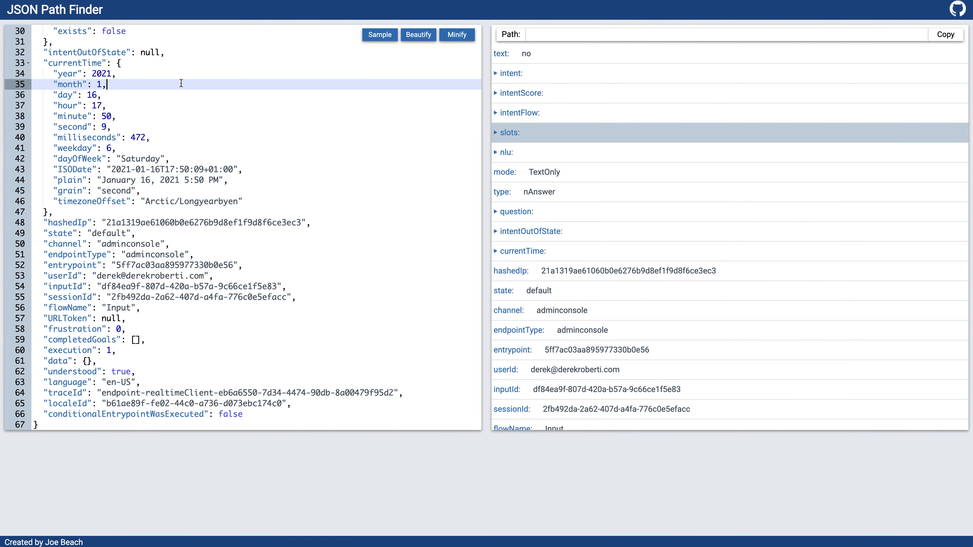
key("ctrl+a")
key("ctrl+v")
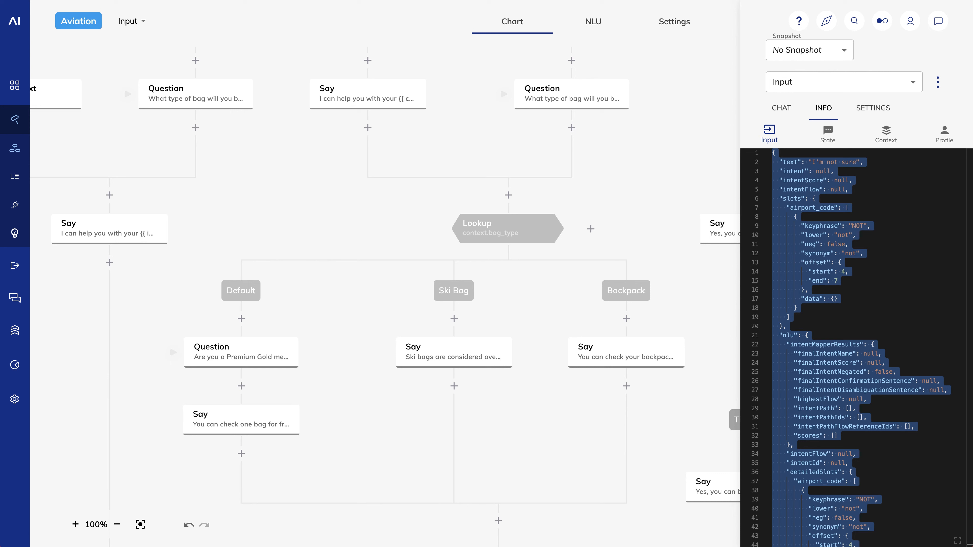
Step: Return to the Cognigy flow, clear the test chat, and add a Lookup node directly below the Premium Gold membership question
left_click(785, 112)
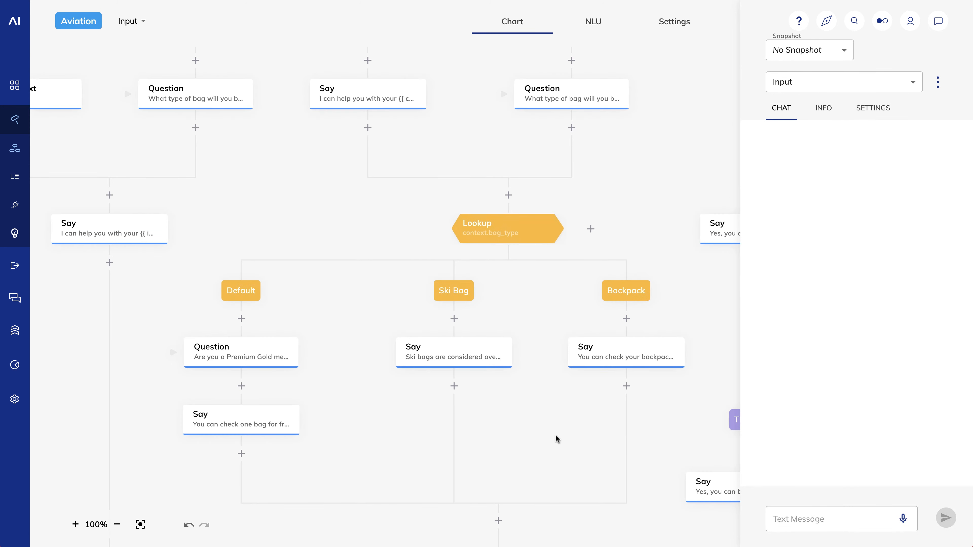
left_click_drag(366, 439, 466, 250)
left_click(376, 210)
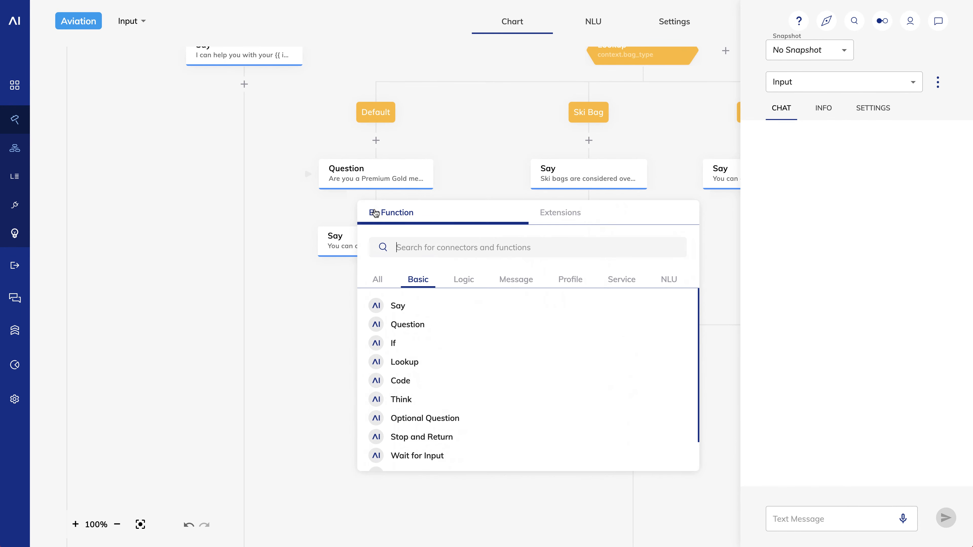
left_click(402, 361)
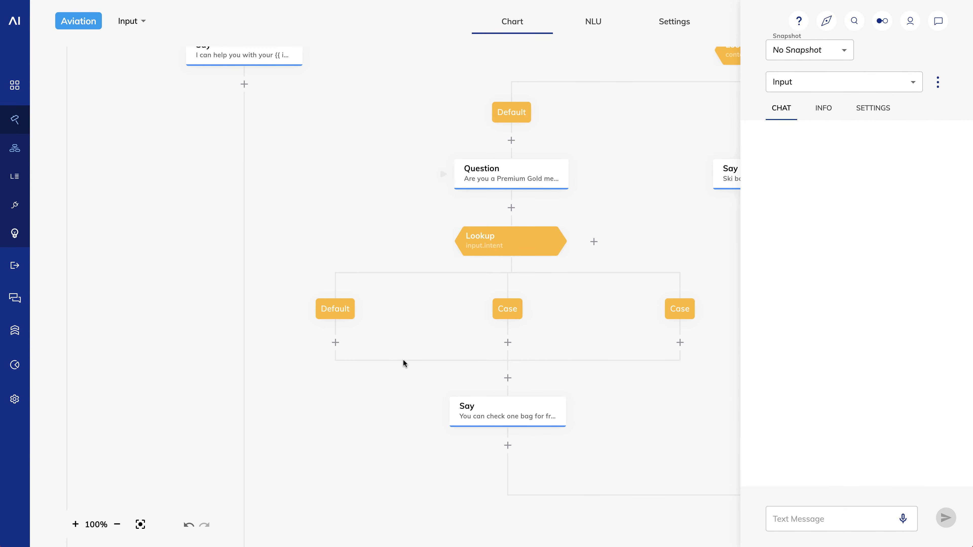
Step: Configure the new Lookup node with type CognigyScript and operator input.type, and save it
left_click(493, 246)
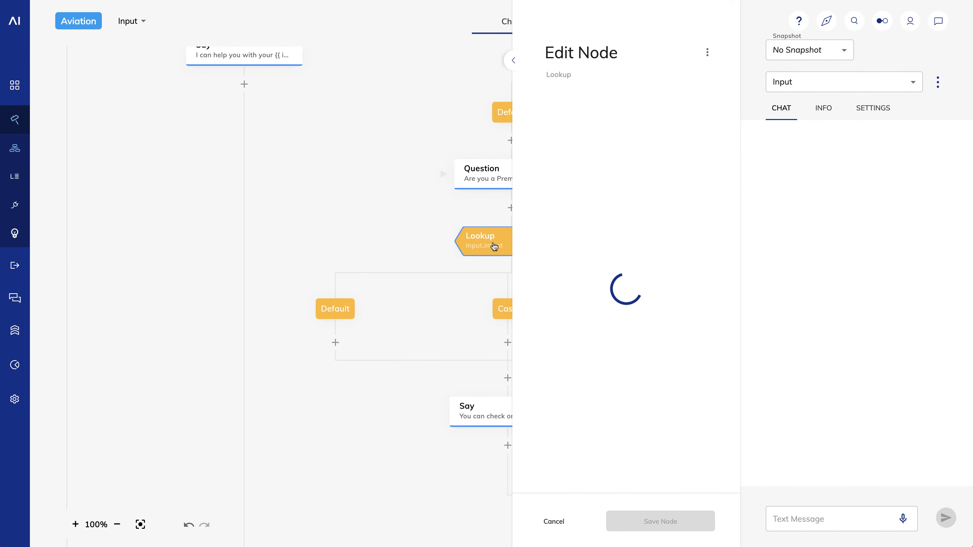
left_click(702, 137)
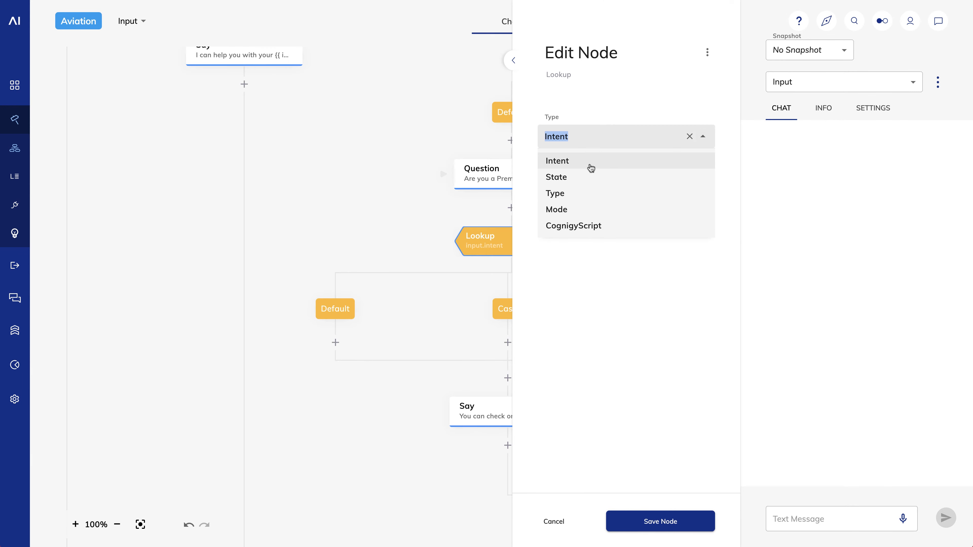
left_click(574, 226)
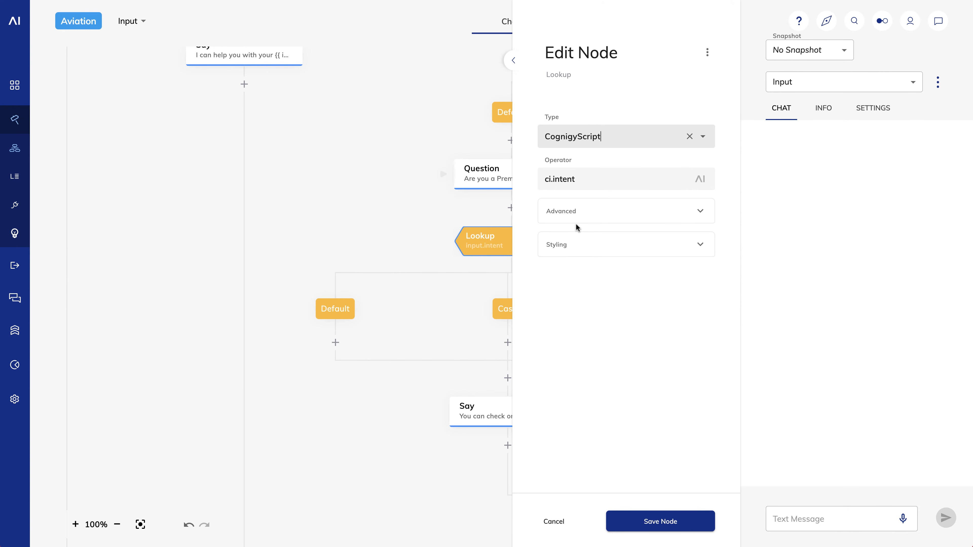
left_click_drag(578, 178, 524, 180)
type("input.")
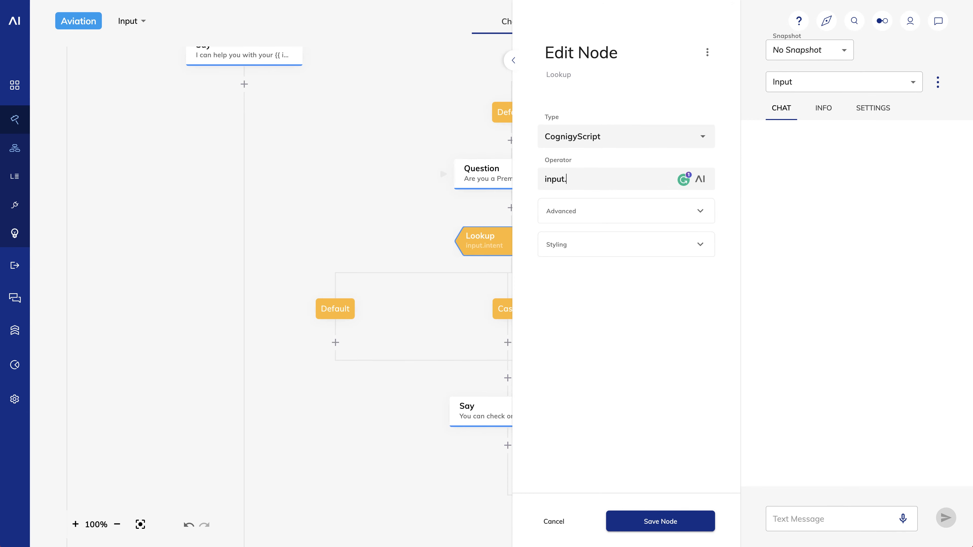
type("type")
left_click(640, 521)
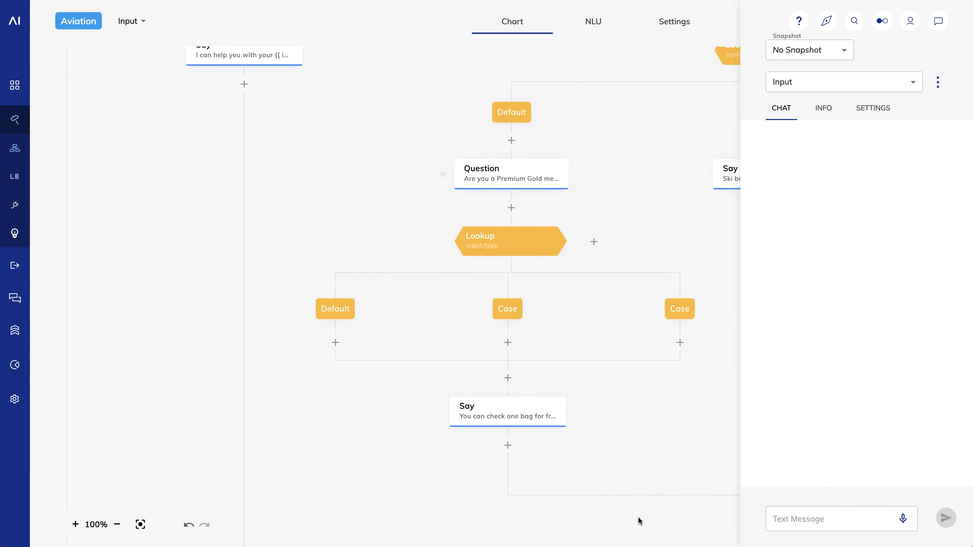
Step: Set the value of the new Lookup's first Case to pAnswer and save the node
left_click(506, 309)
left_click(602, 133)
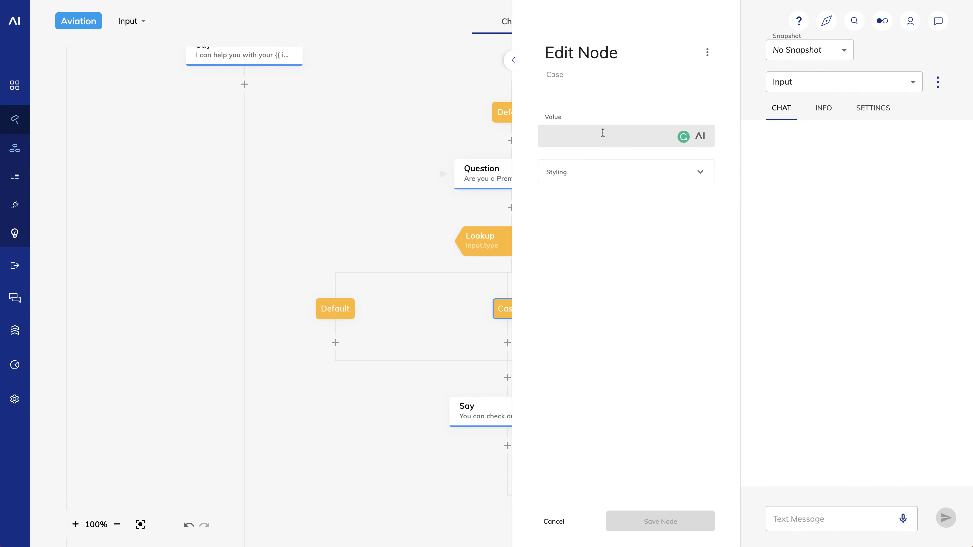
type("pAnswer")
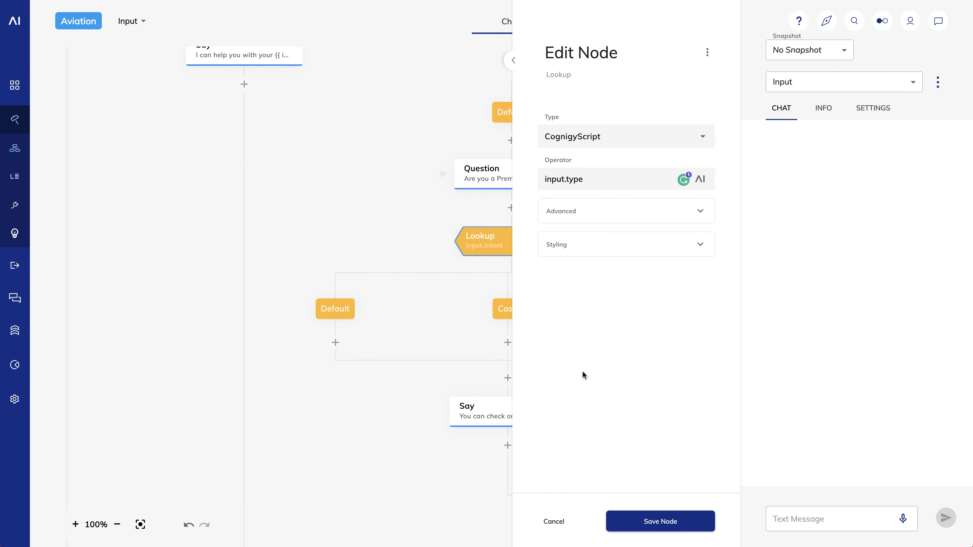
left_click(638, 519)
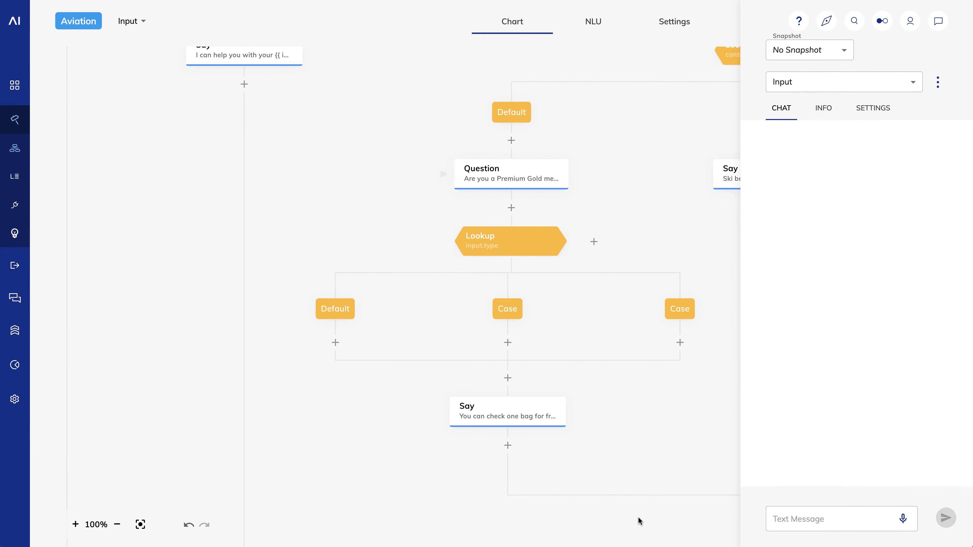
left_click(505, 307)
left_click(602, 133)
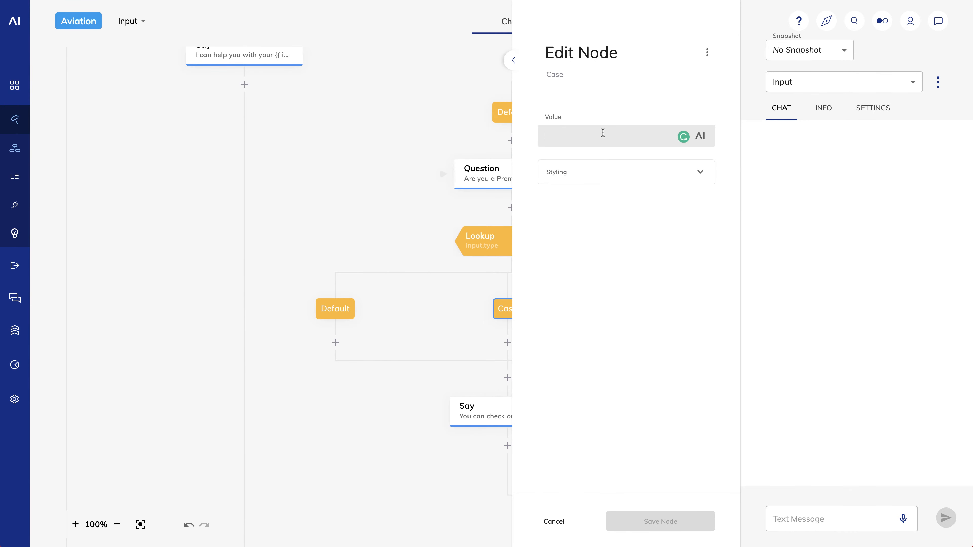
type("pAnswer")
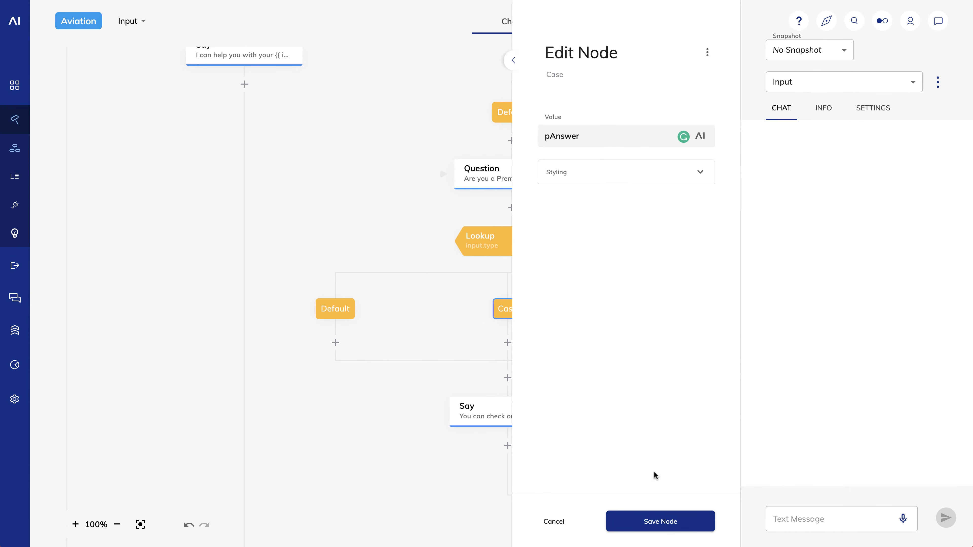
left_click(654, 528)
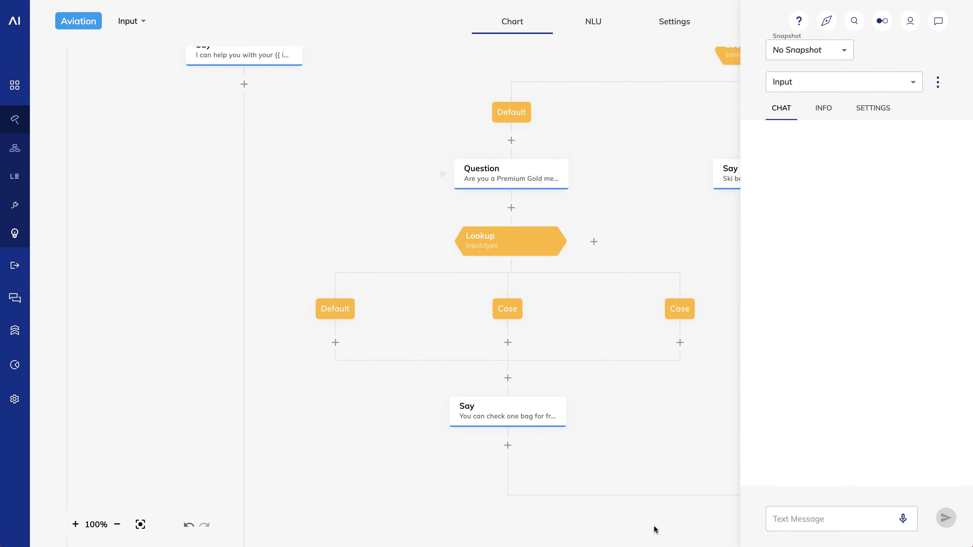
Step: Set the remaining Case of the Lookup to the value nAnswer and save the node
left_click(680, 311)
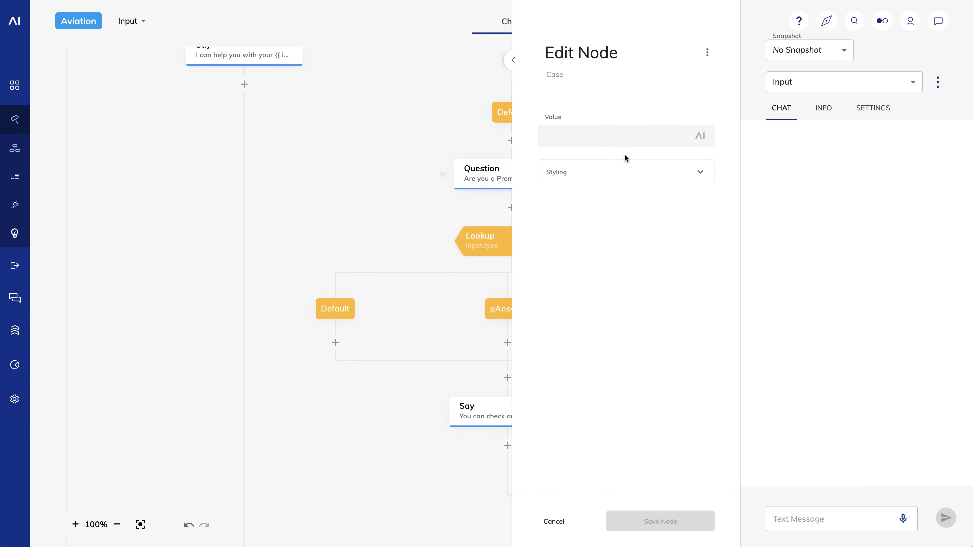
left_click(611, 135)
type("nAnswer")
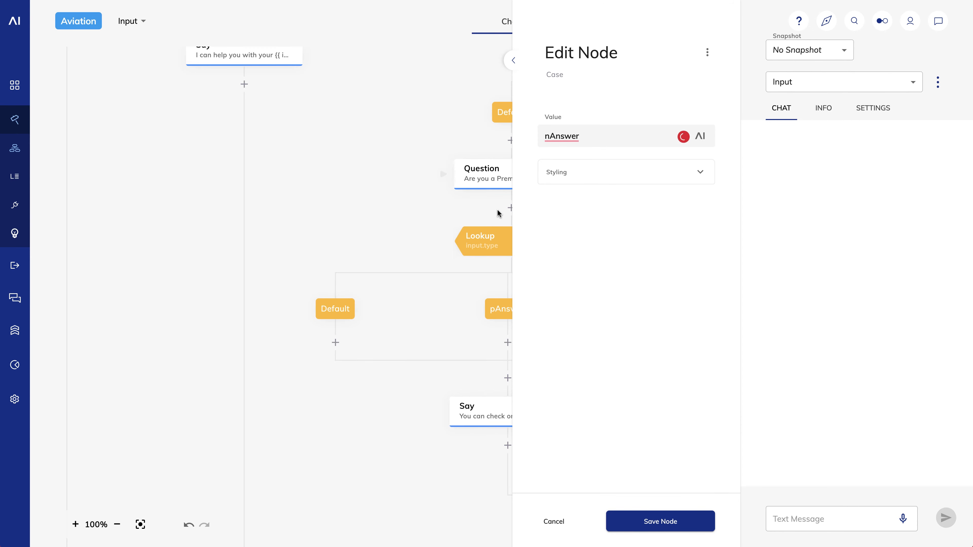
left_click(644, 528)
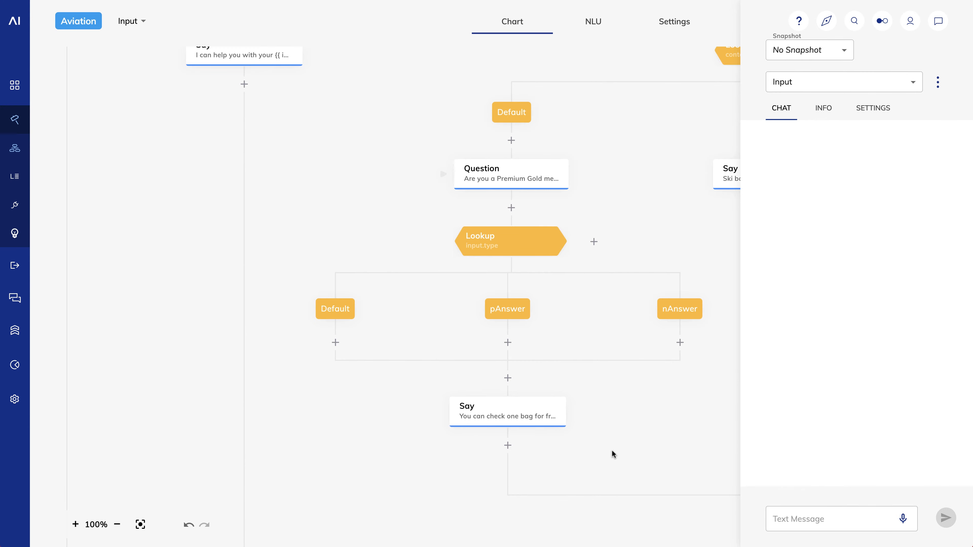
Step: Move the existing one-free-bag Say node into the pAnswer branch and add a new Say node under nAnswer
left_click_drag(612, 454, 576, 329)
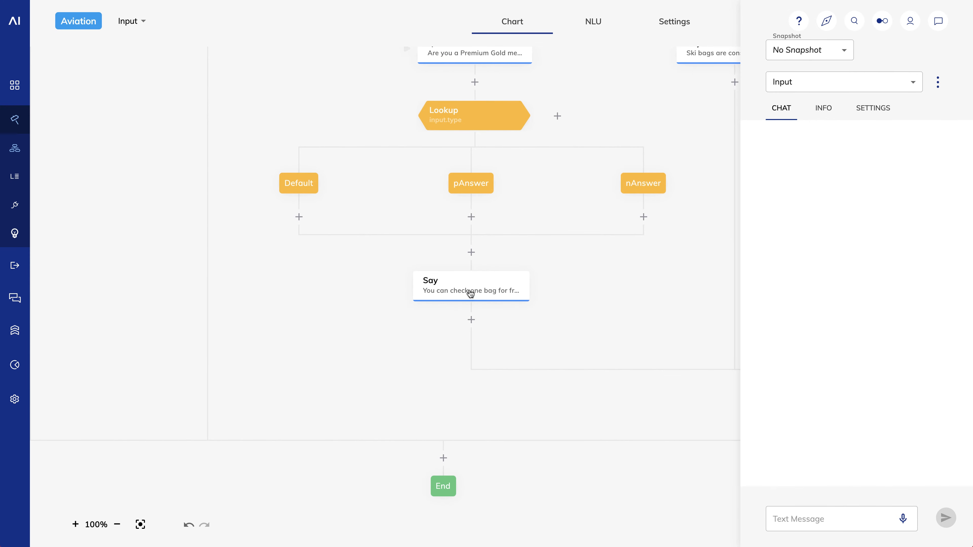
left_click_drag(470, 292, 471, 220)
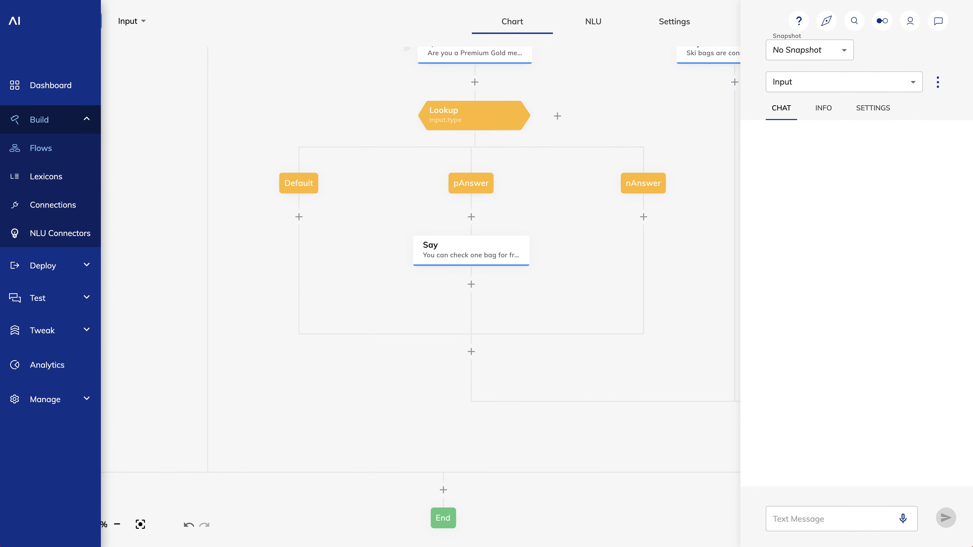
left_click(643, 217)
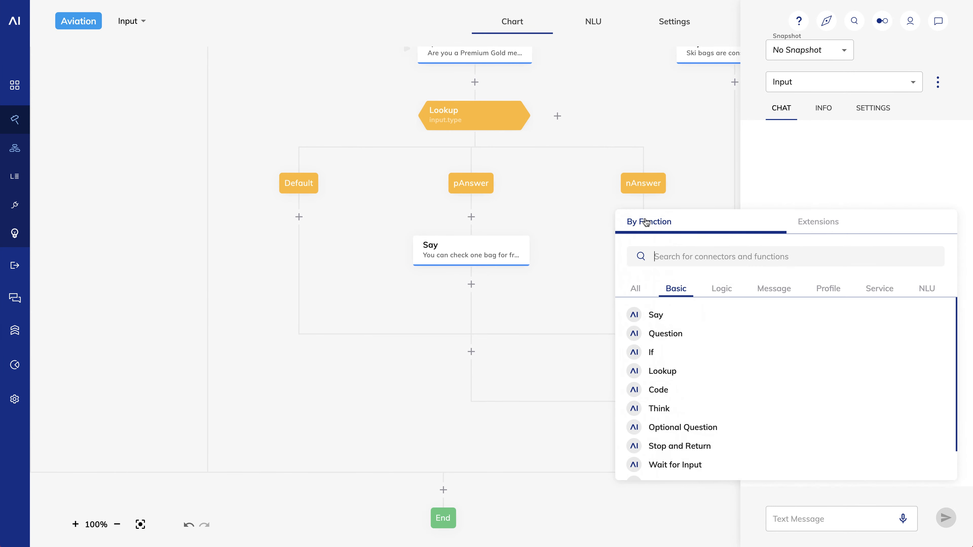
left_click(671, 317)
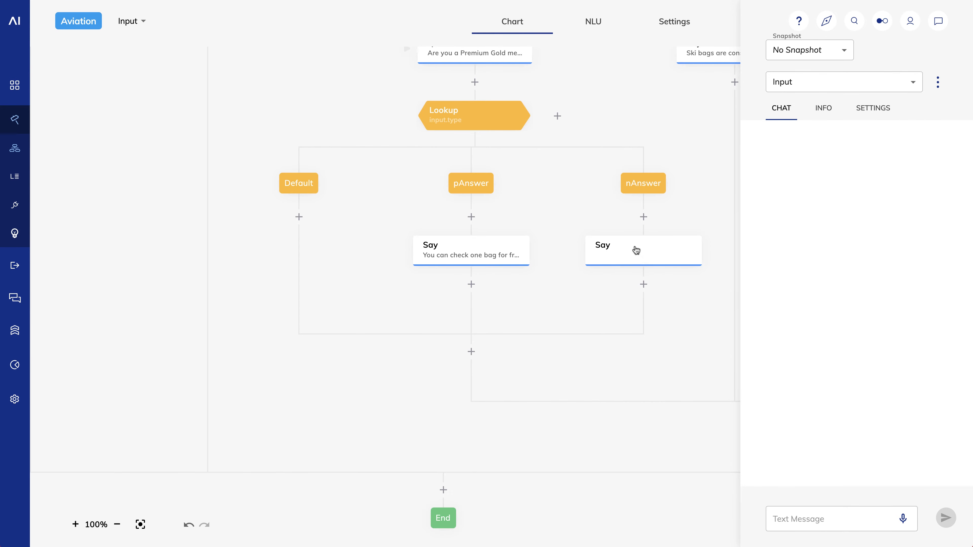
Step: Set the nAnswer Say node's text to "Checked bags are an extra $50 each." and save it
left_click(636, 249)
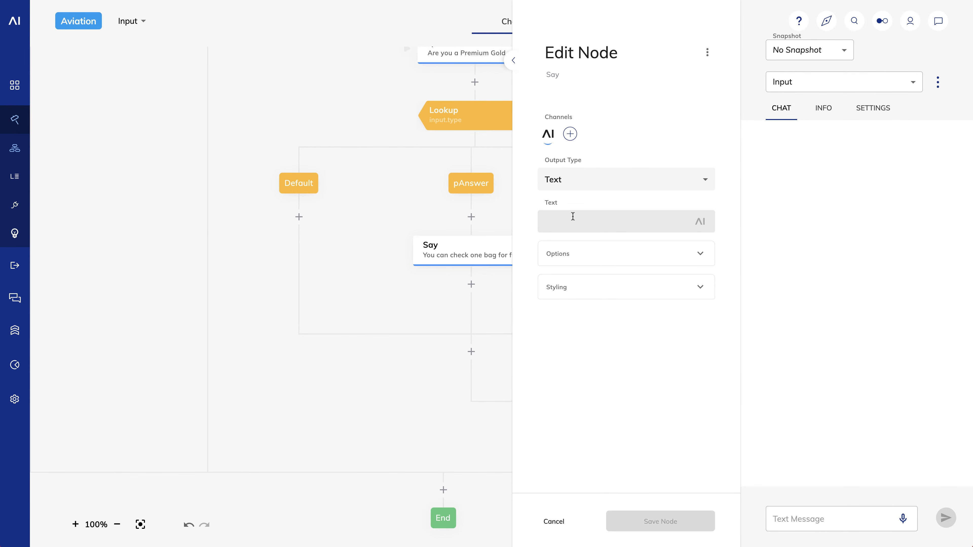
left_click(572, 222)
key("ctrl+v")
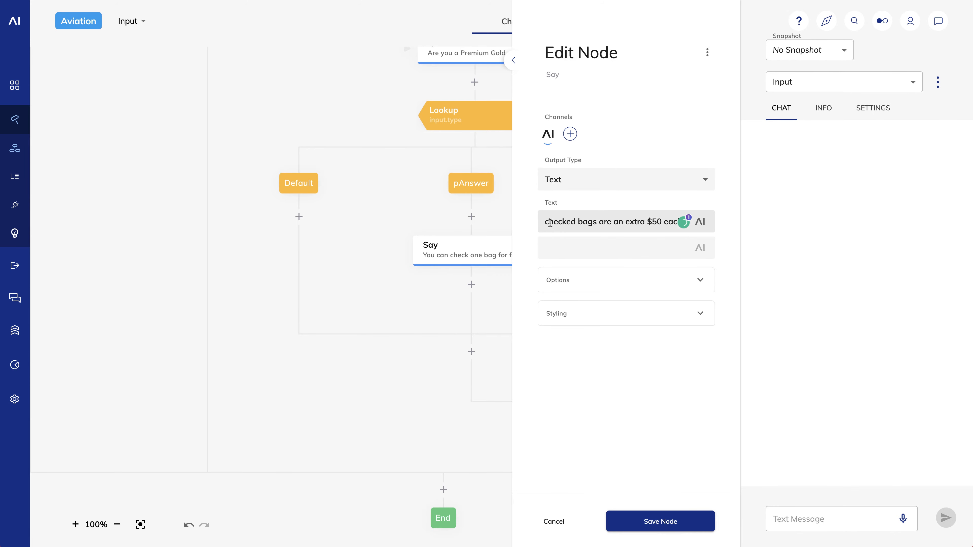
type("C")
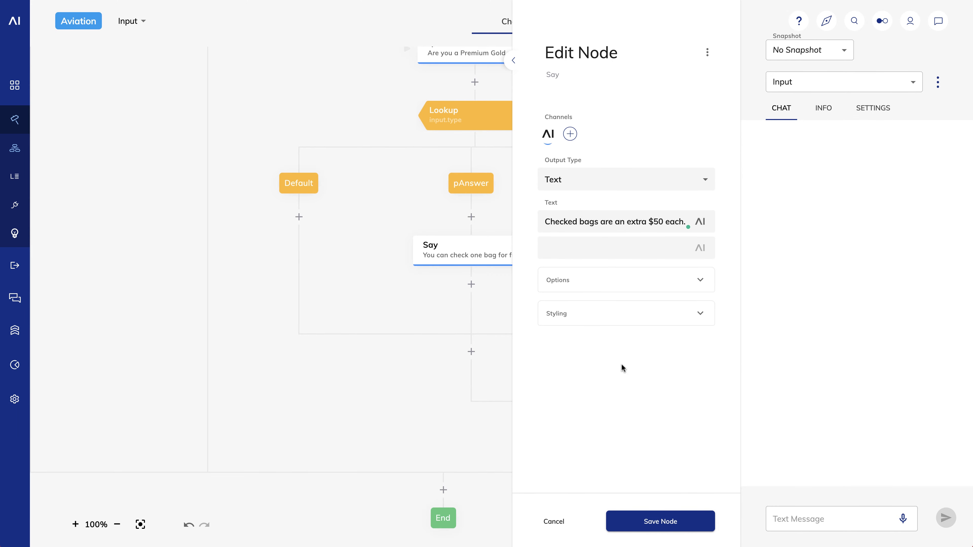
left_click(655, 521)
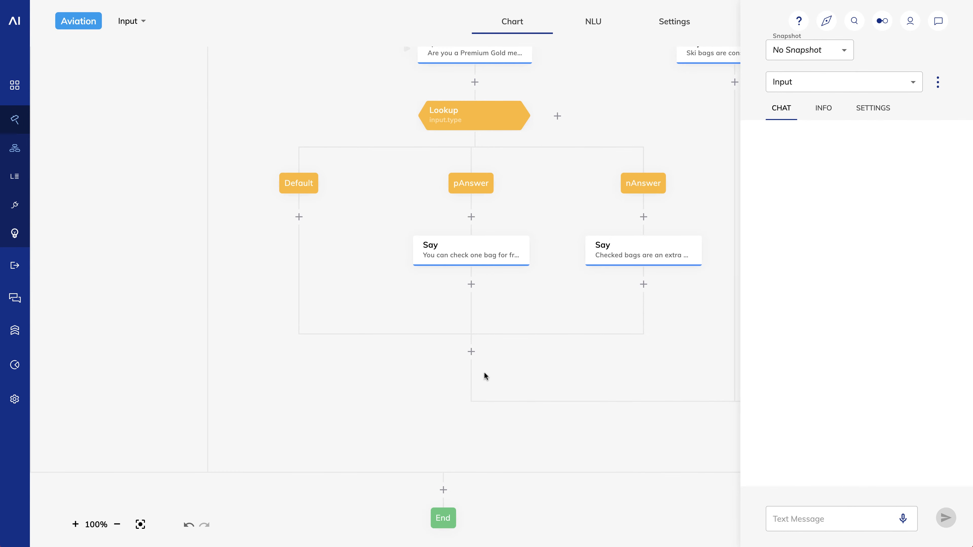
Step: Add a Say node under the Lookup's Default branch with the text "Please log on to the portal to check your membership status."
left_click(299, 218)
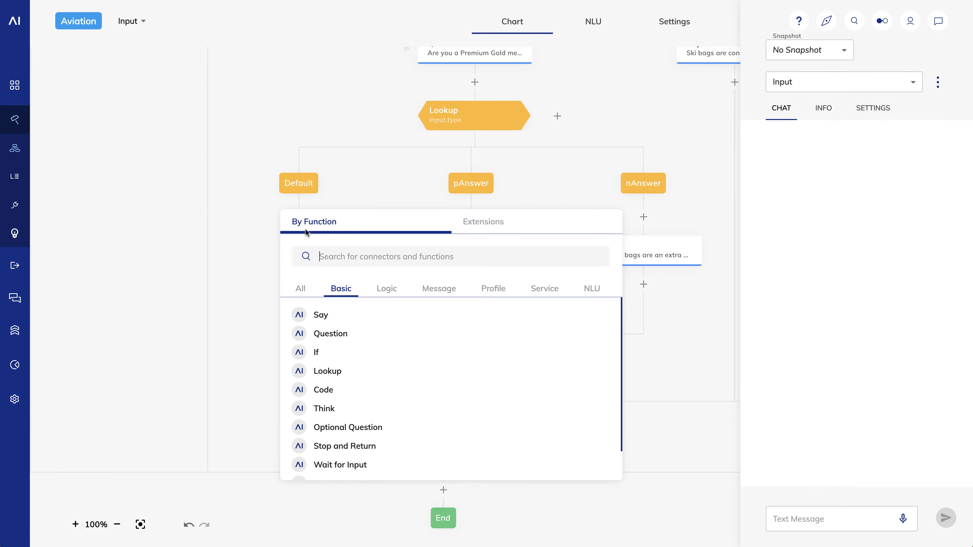
left_click(344, 317)
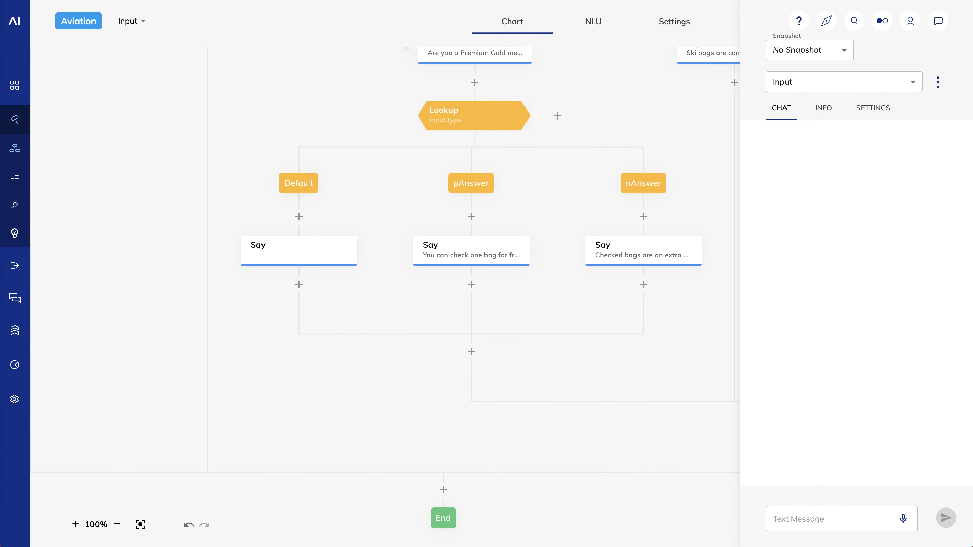
left_click(296, 256)
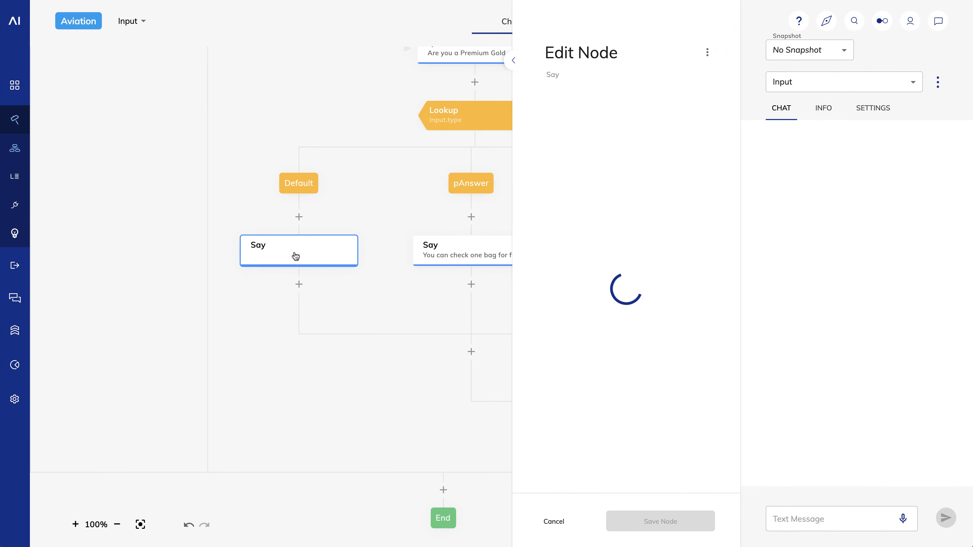
left_click(625, 226)
type("Please log on to the portal to check your membership status.")
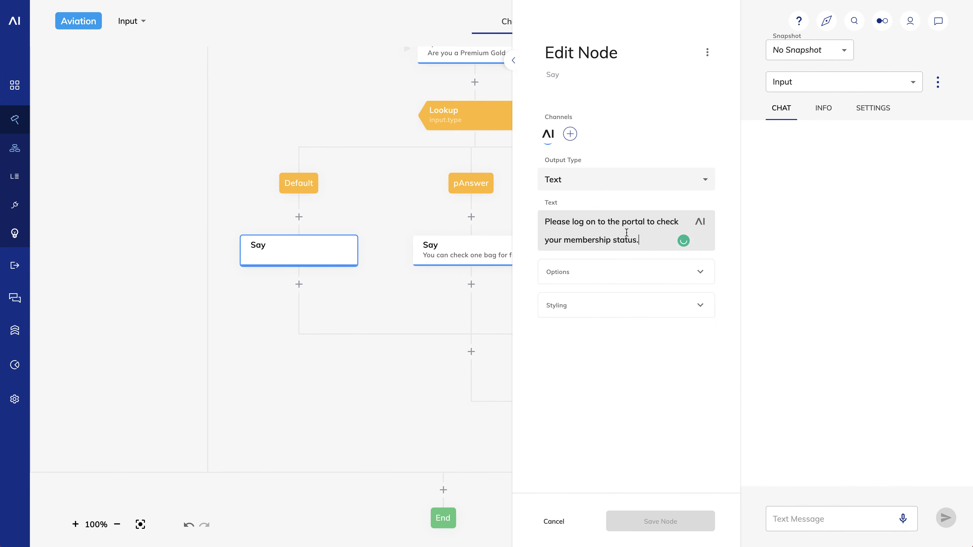
left_click(659, 524)
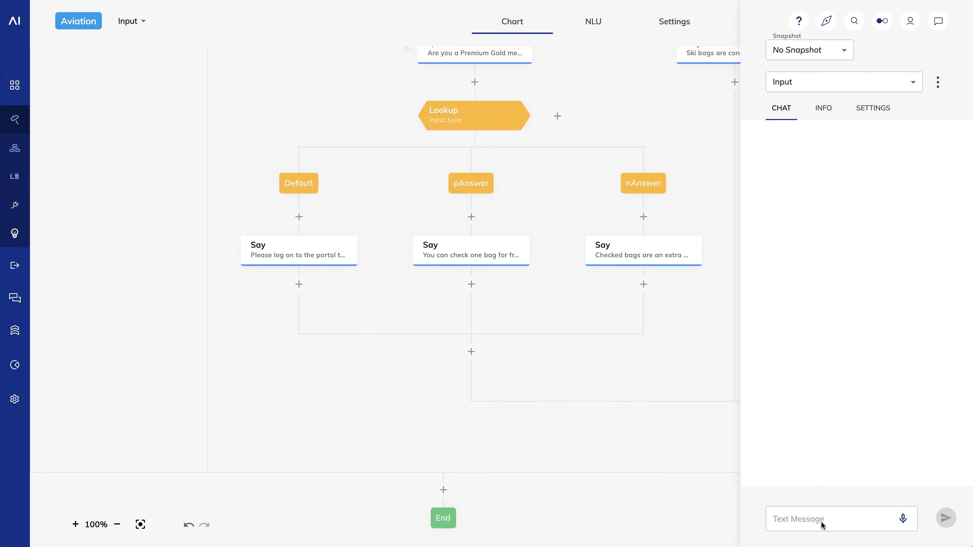
Step: Test the pAnswer branch in the chat by asking "Is there a cost for checking a bag?" and answering "golf bag" and "Yes"
left_click(813, 519)
type("there a cost for checking a bag?")
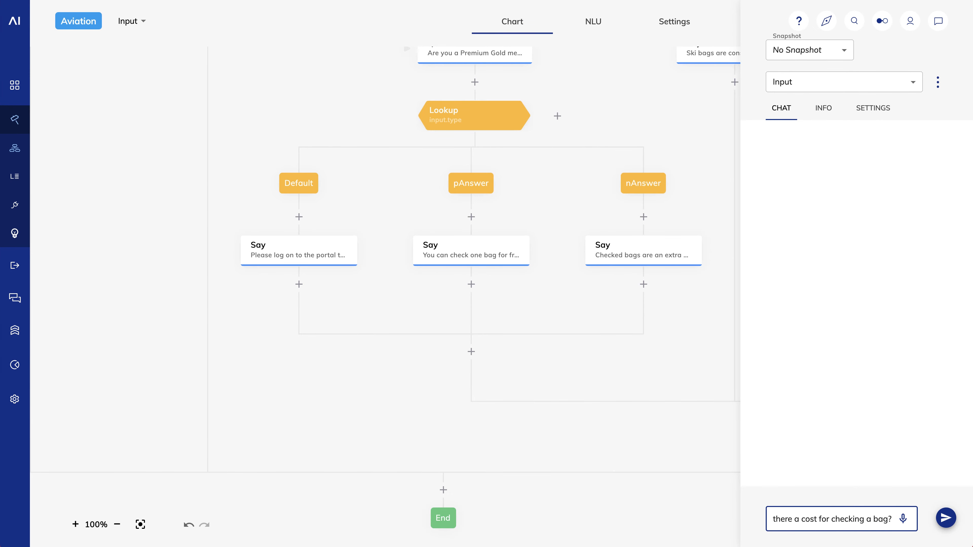
key("Return")
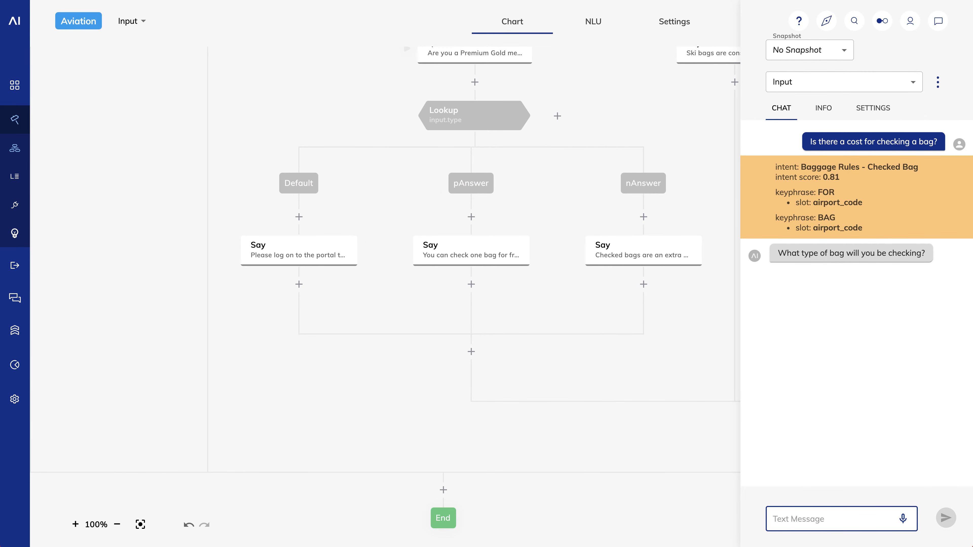
type("golf bag")
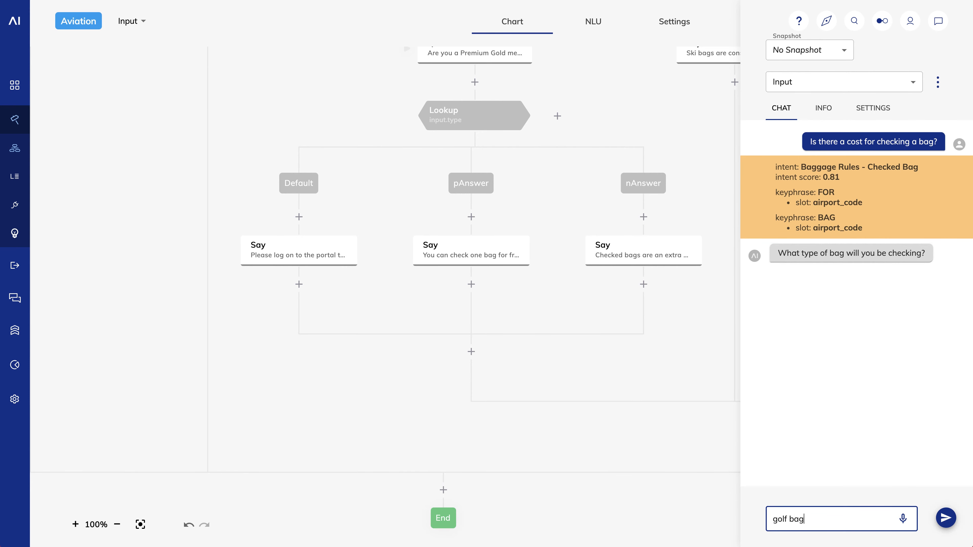
key("Return")
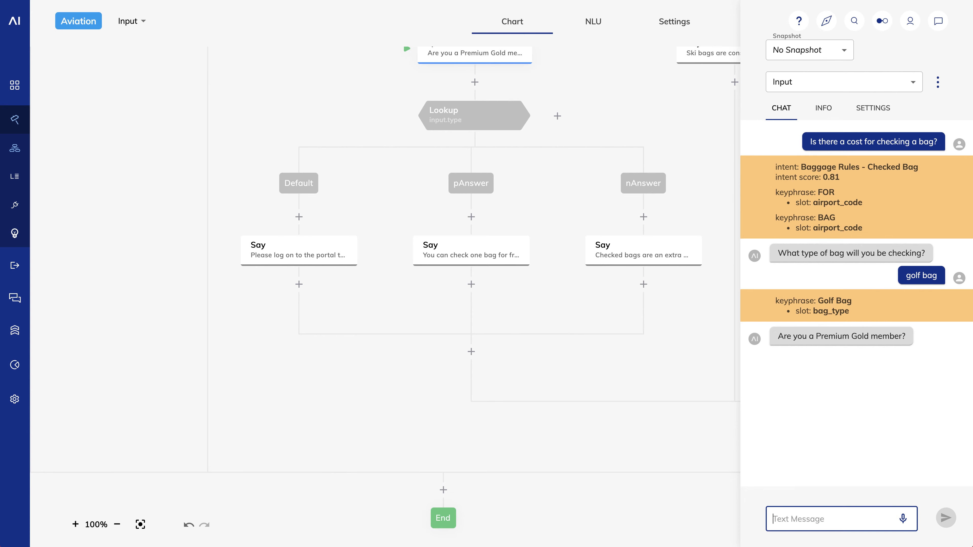
type("Yes")
key("Return")
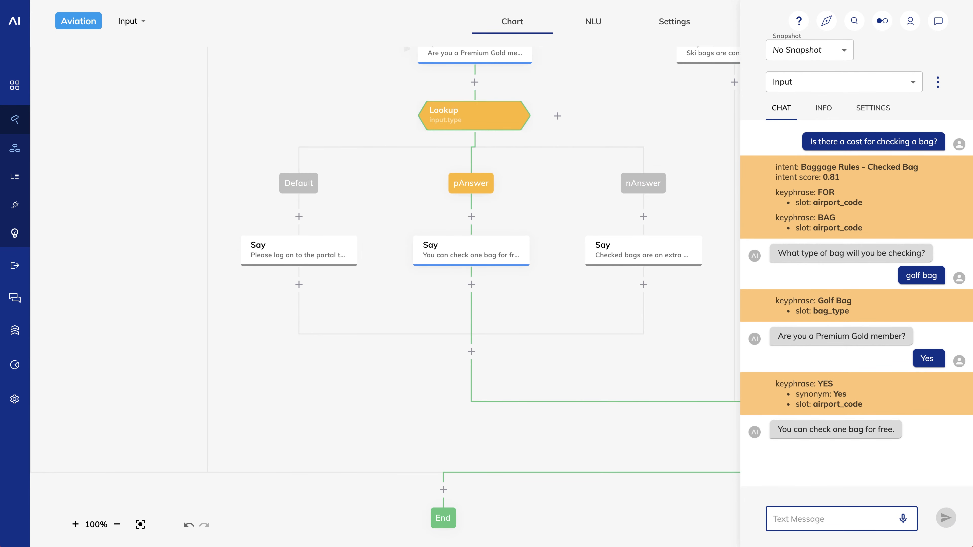
Step: Restart the chat, ask "Is there a cost for checking a bag?", answer "golf bag" and "I'm not sure", and open the input object's details
left_click(804, 468)
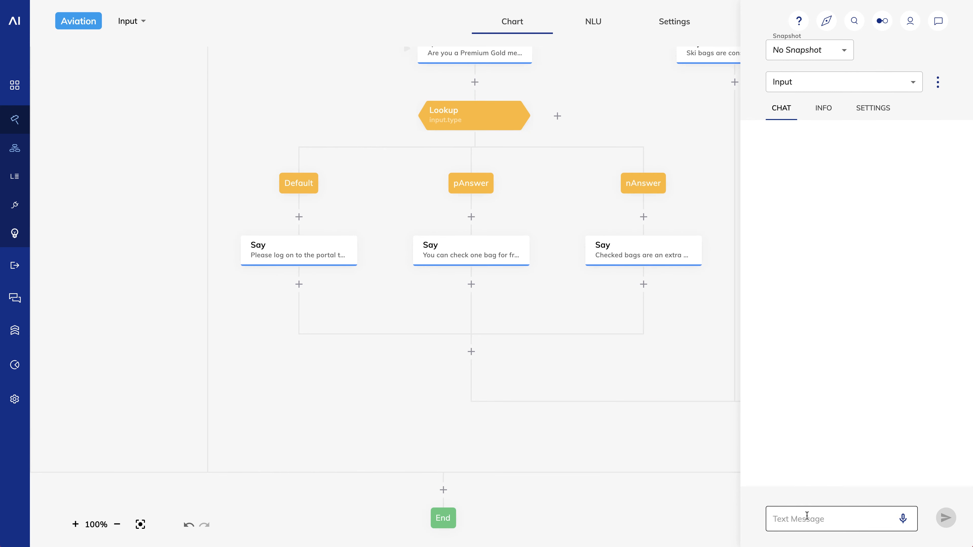
left_click(807, 516)
type("Is there a cost for checking a bag?")
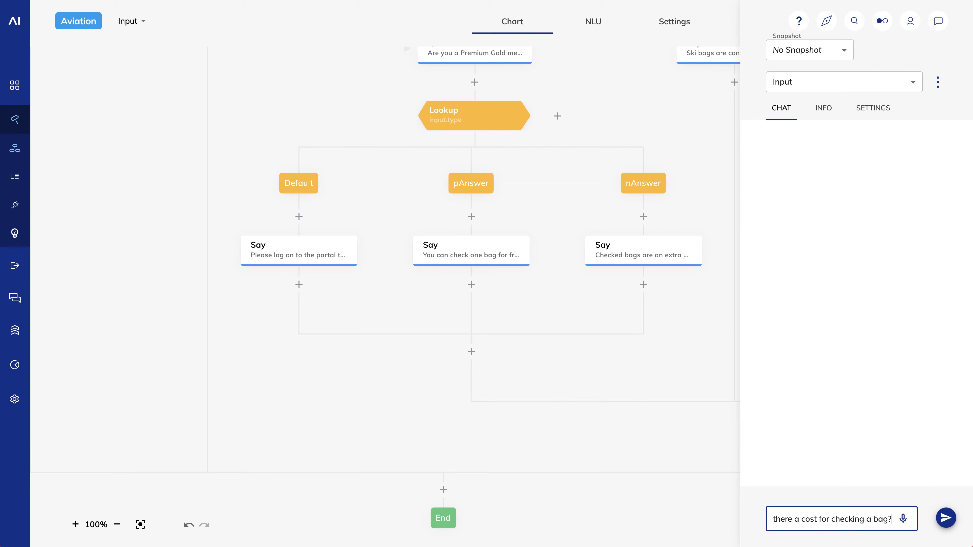
key("Return")
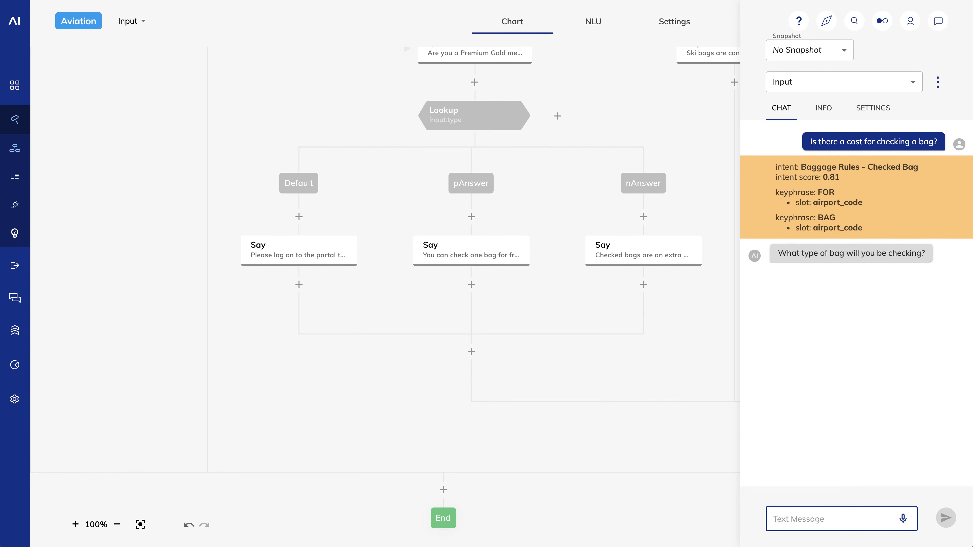
type("golf bag")
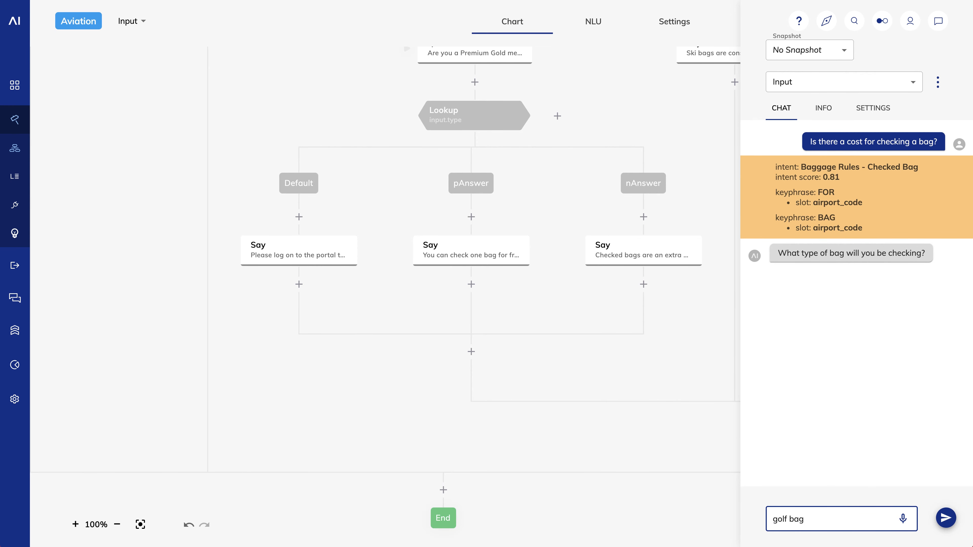
key("Return")
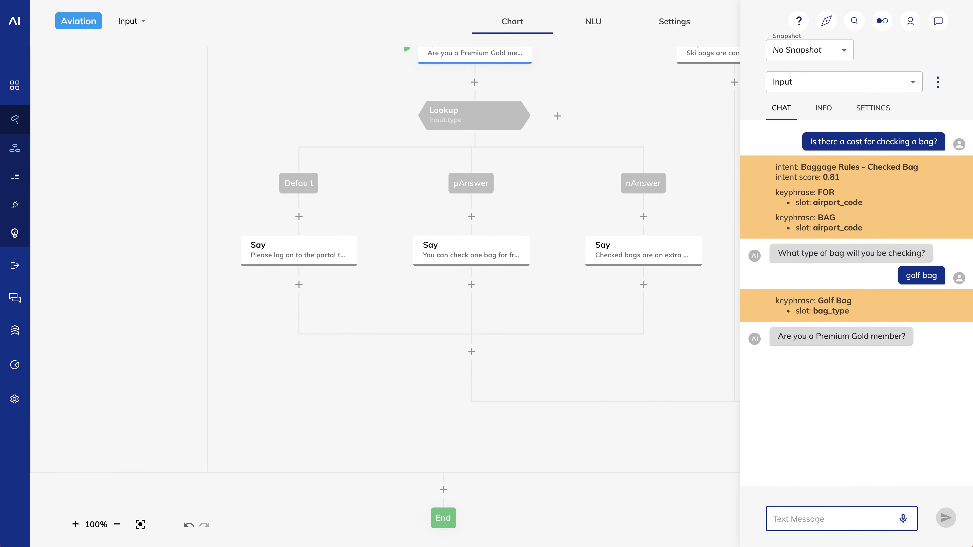
type("I'm not sure")
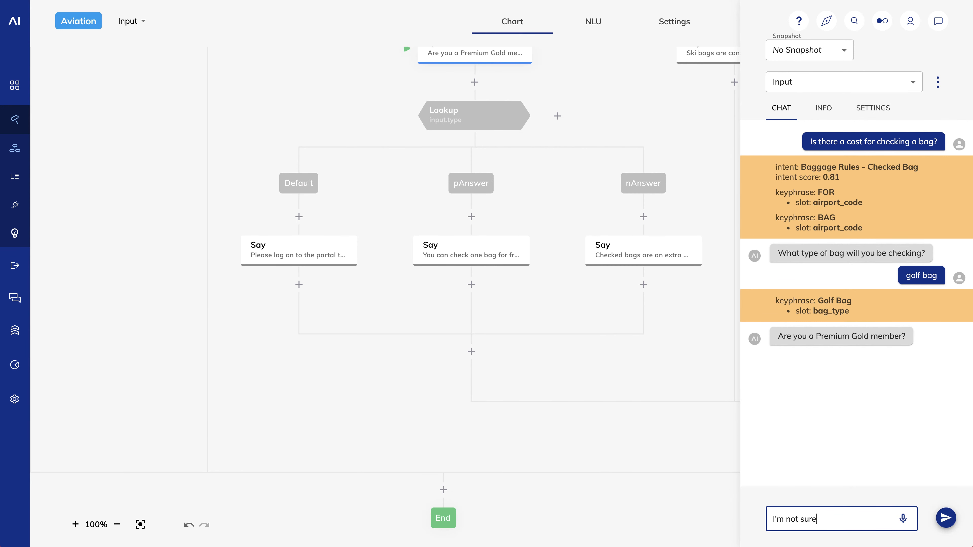
key("Return")
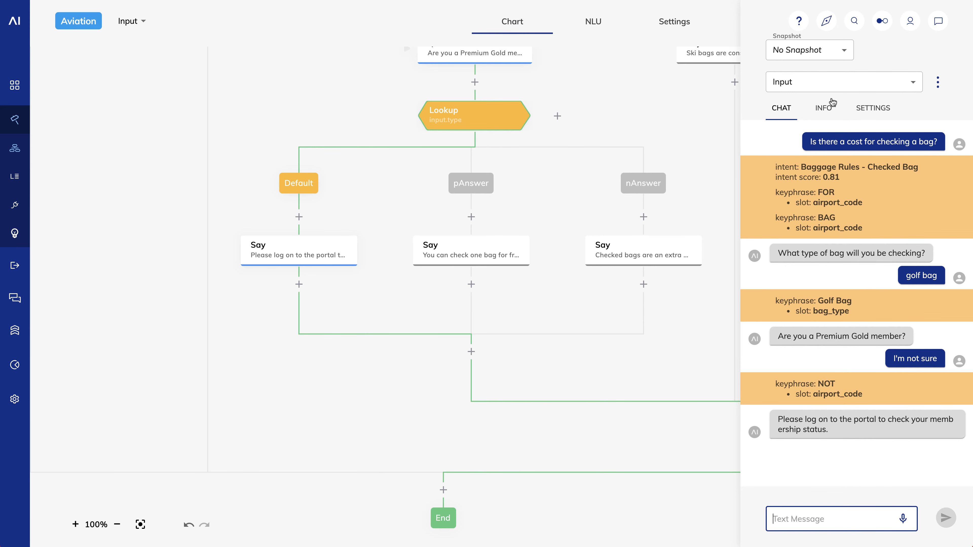
left_click(822, 108)
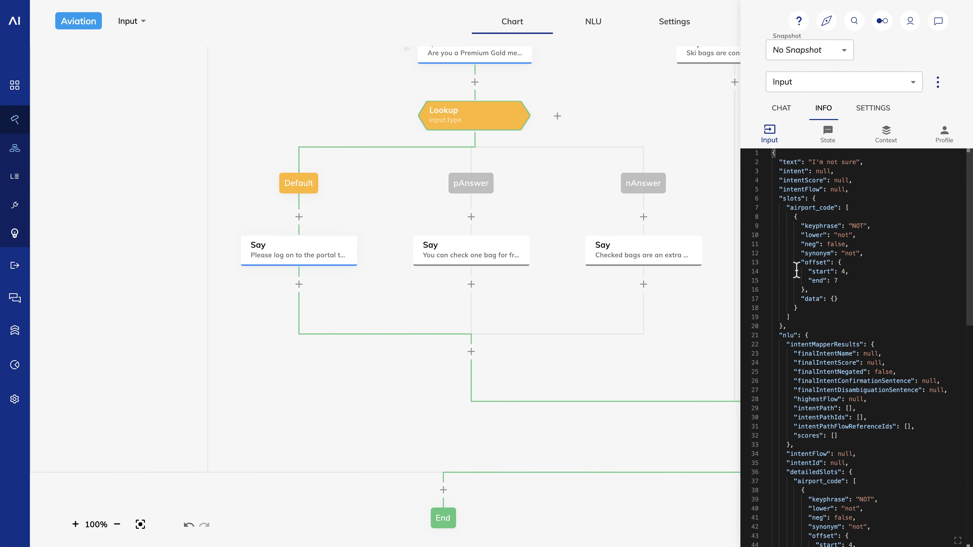